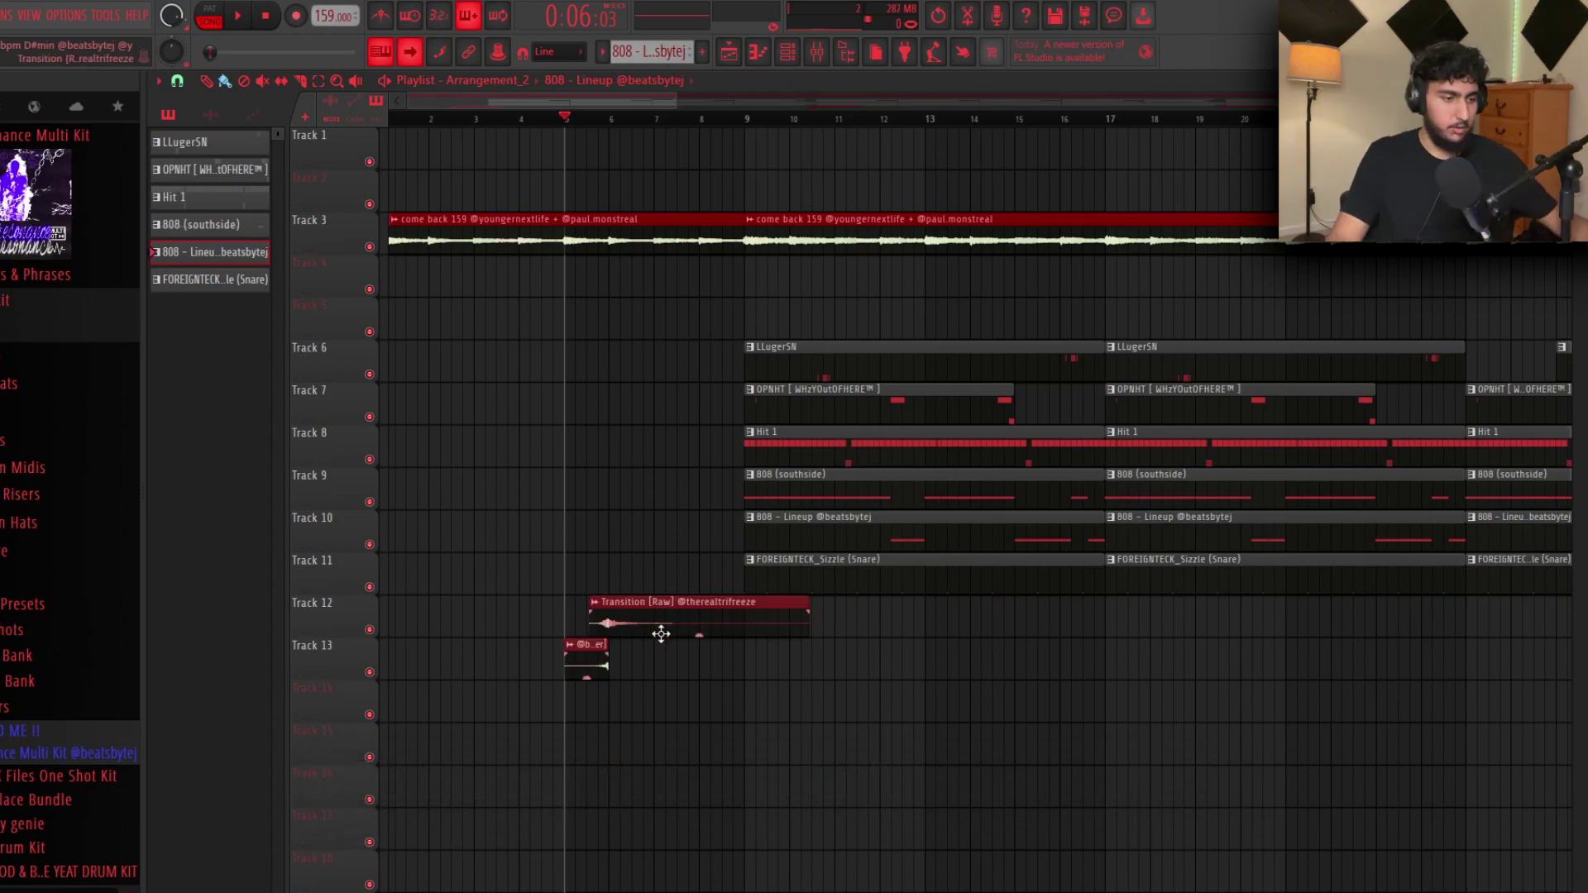
Step: Move the transition and riser clips on Tracks 12 and 13 together so the riser ends exactly where the drums start at bar 9
drag(661, 633, 822, 637)
ctrl+scroll(843, 686, up, 3)
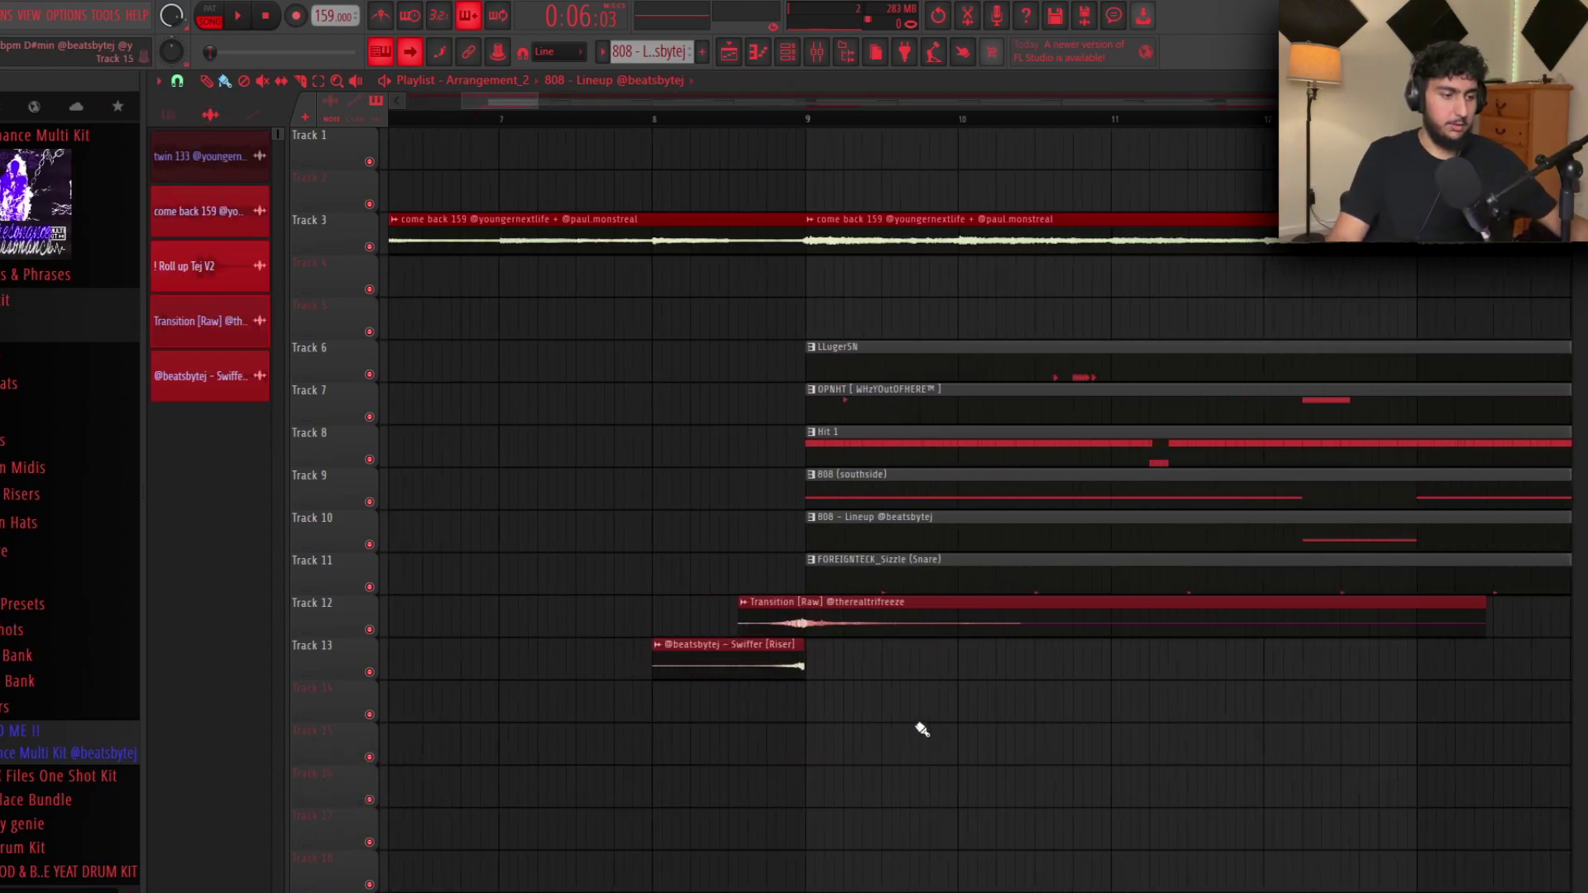
ctrl+scroll(1018, 645, down, 3)
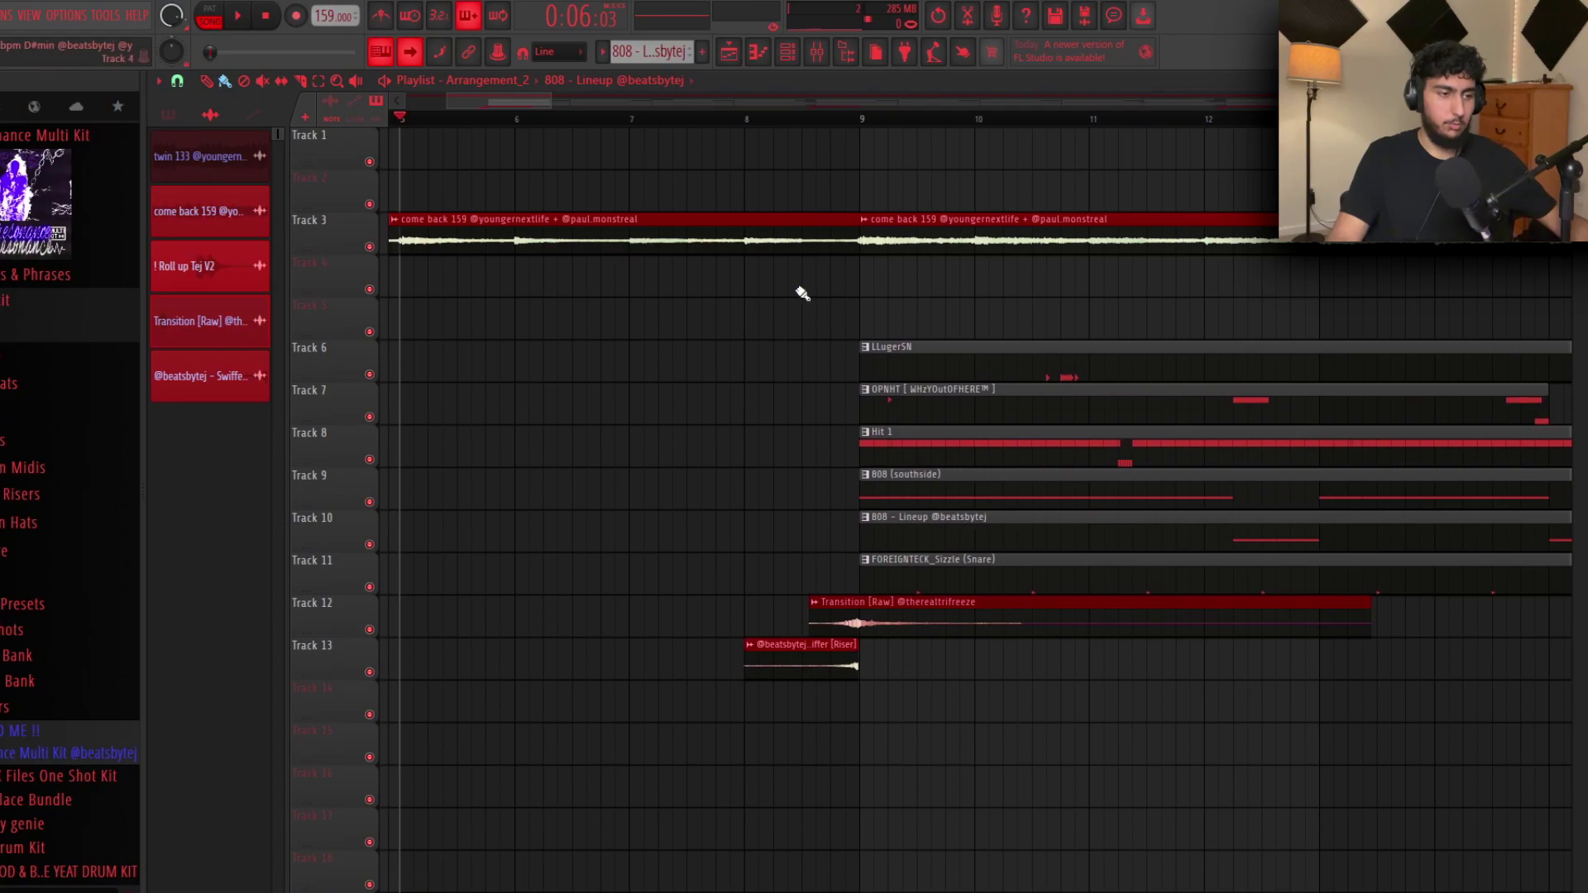
Step: Solo Track 12 and play the transition sample from the middle of bar 8
ctrl+click(370, 630)
click(802, 120)
ctrl+scroll(837, 490, up, 4)
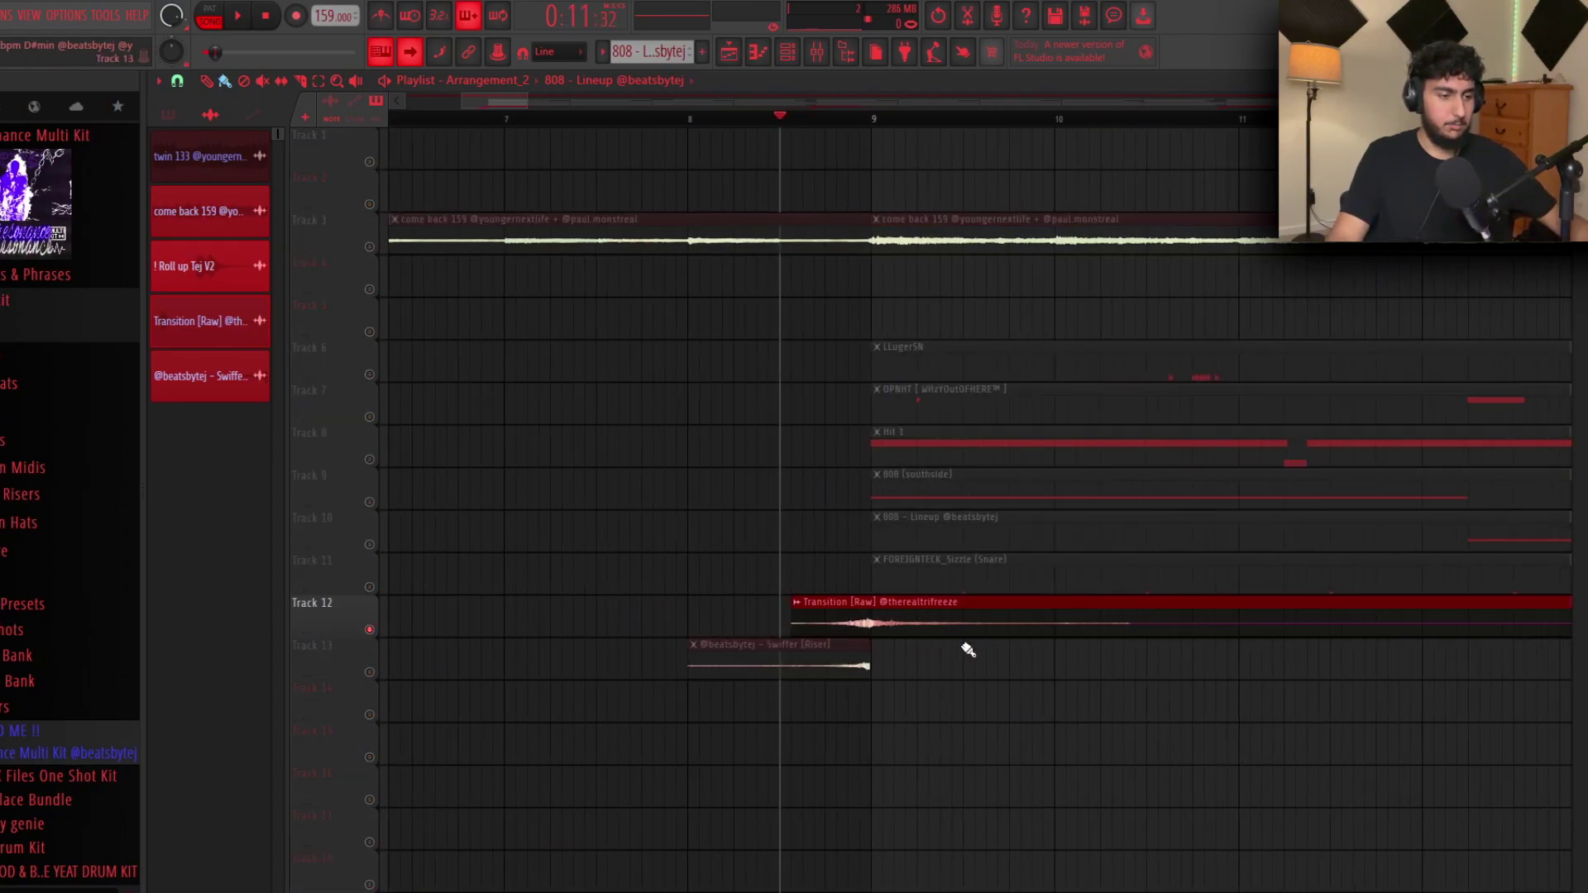
key(space)
key(space)
Step: Audition the Swiffer riser on Track 13 soloed, and play it together with the transition on Track 12
ctrl+click(370, 673)
key(space)
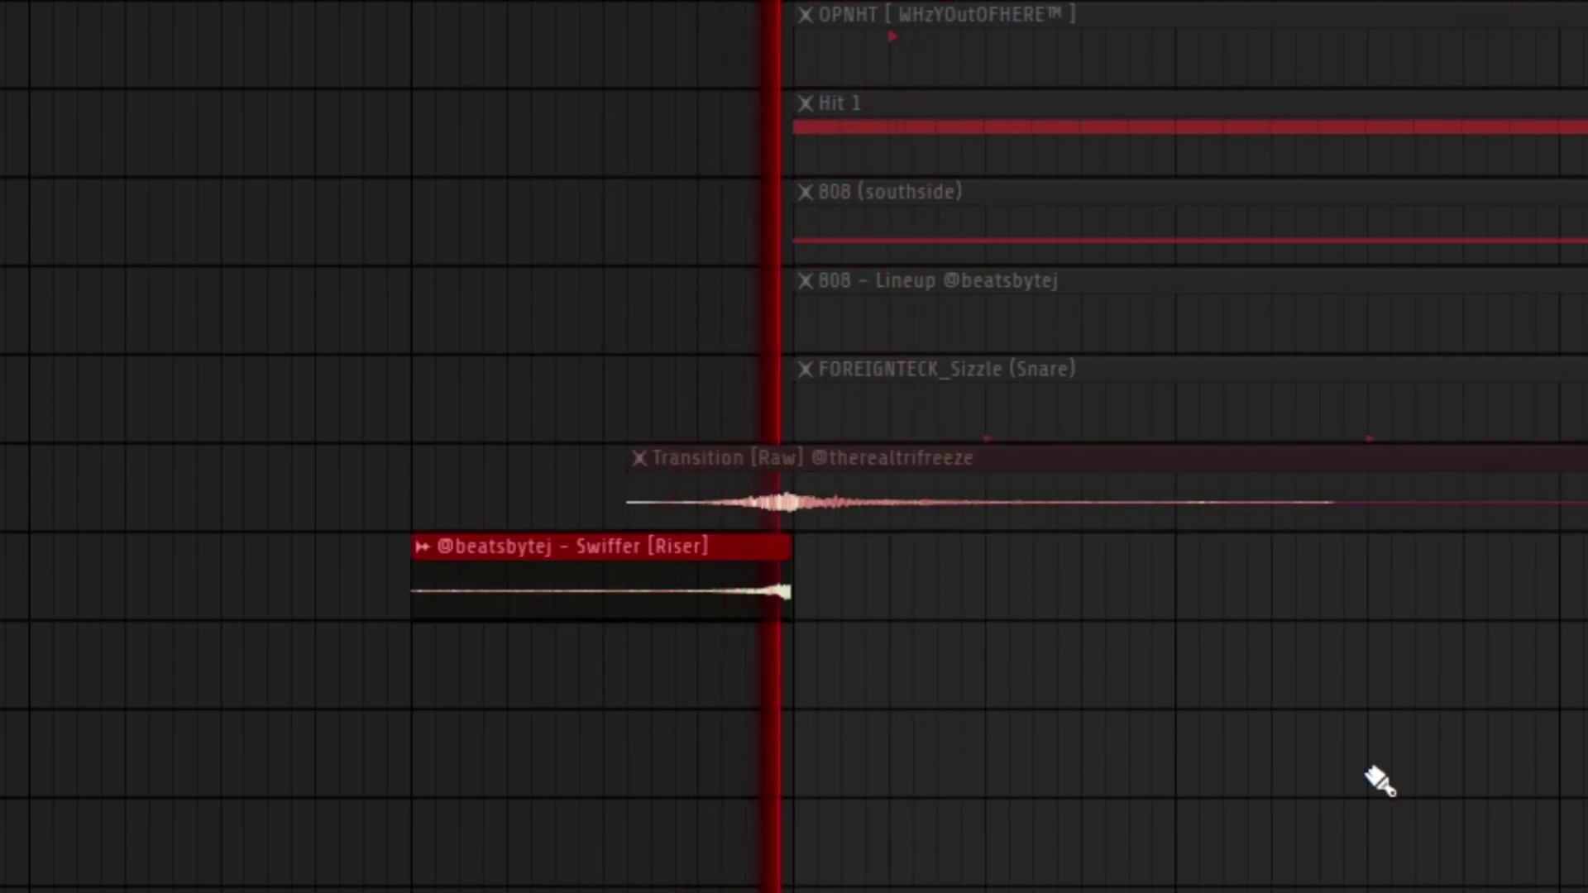
key(space)
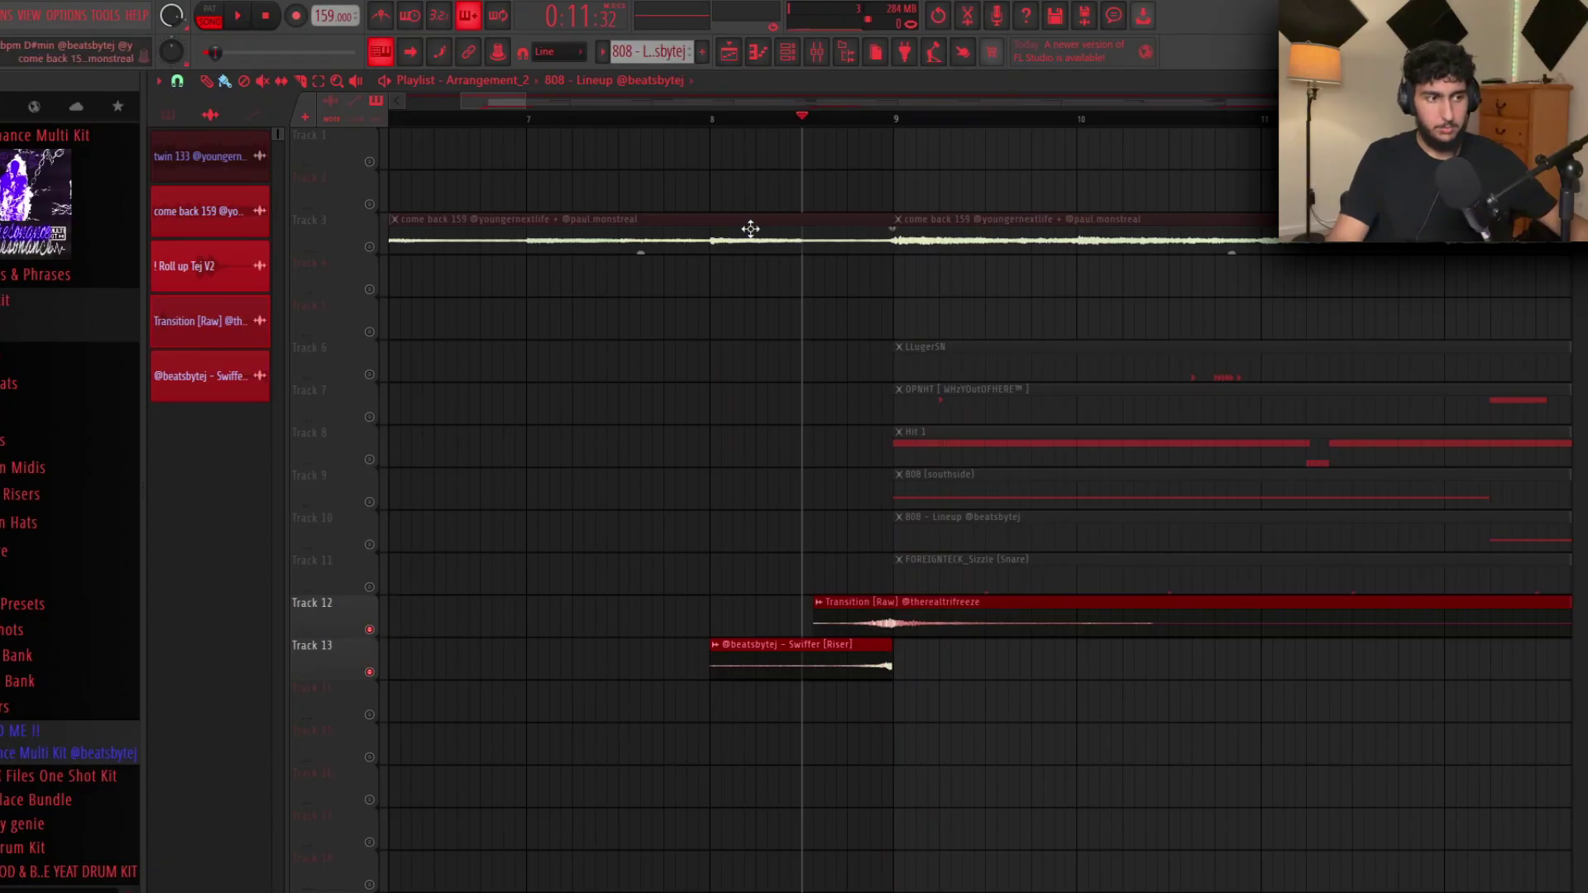
key(space)
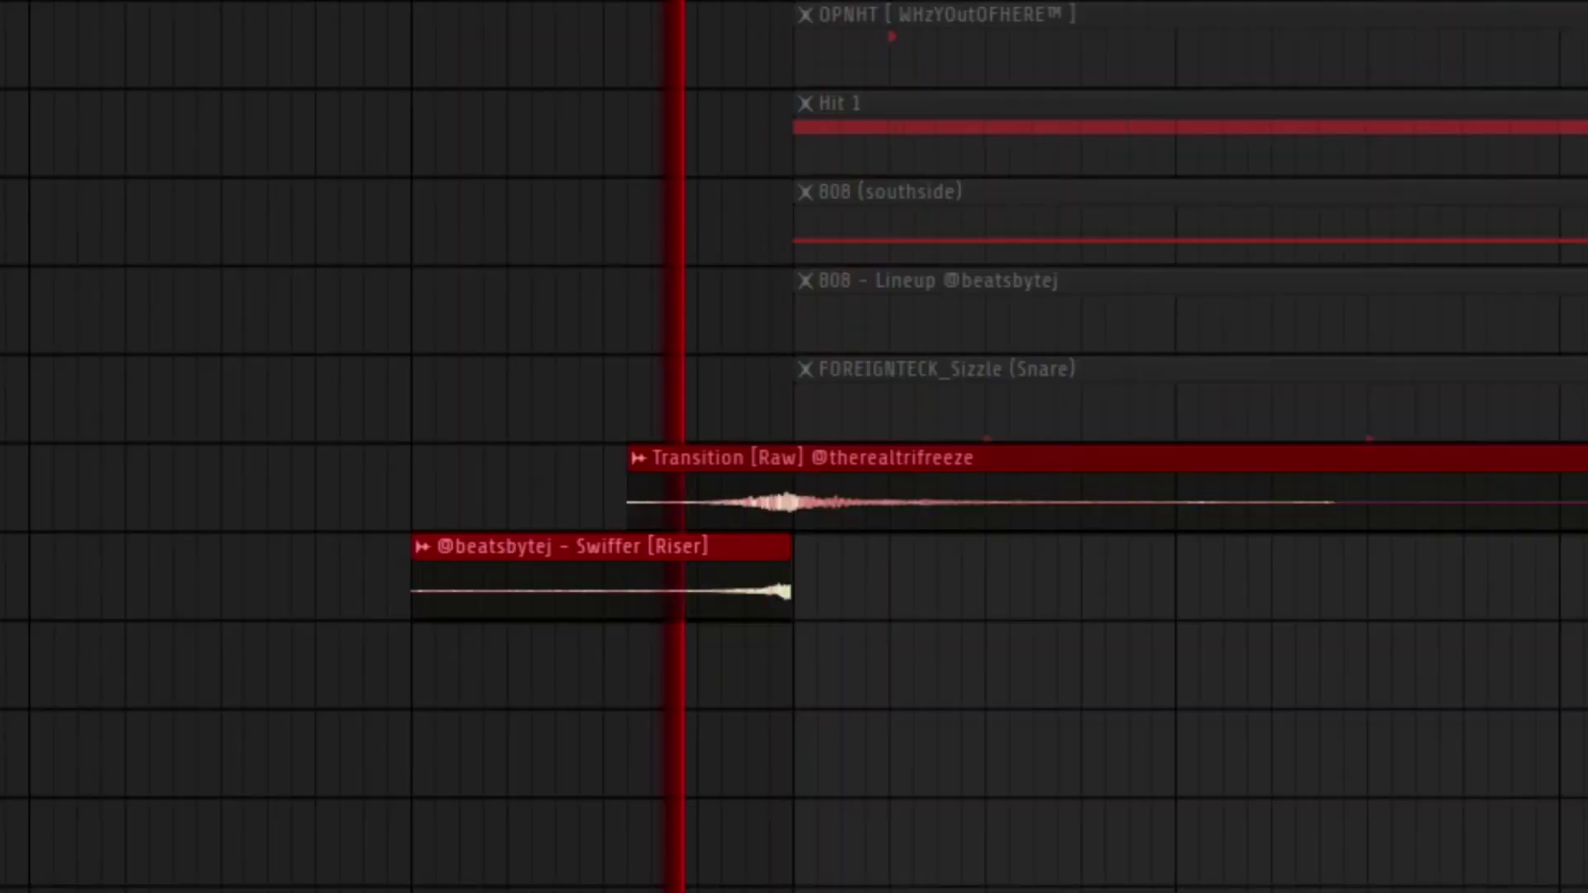
key(space)
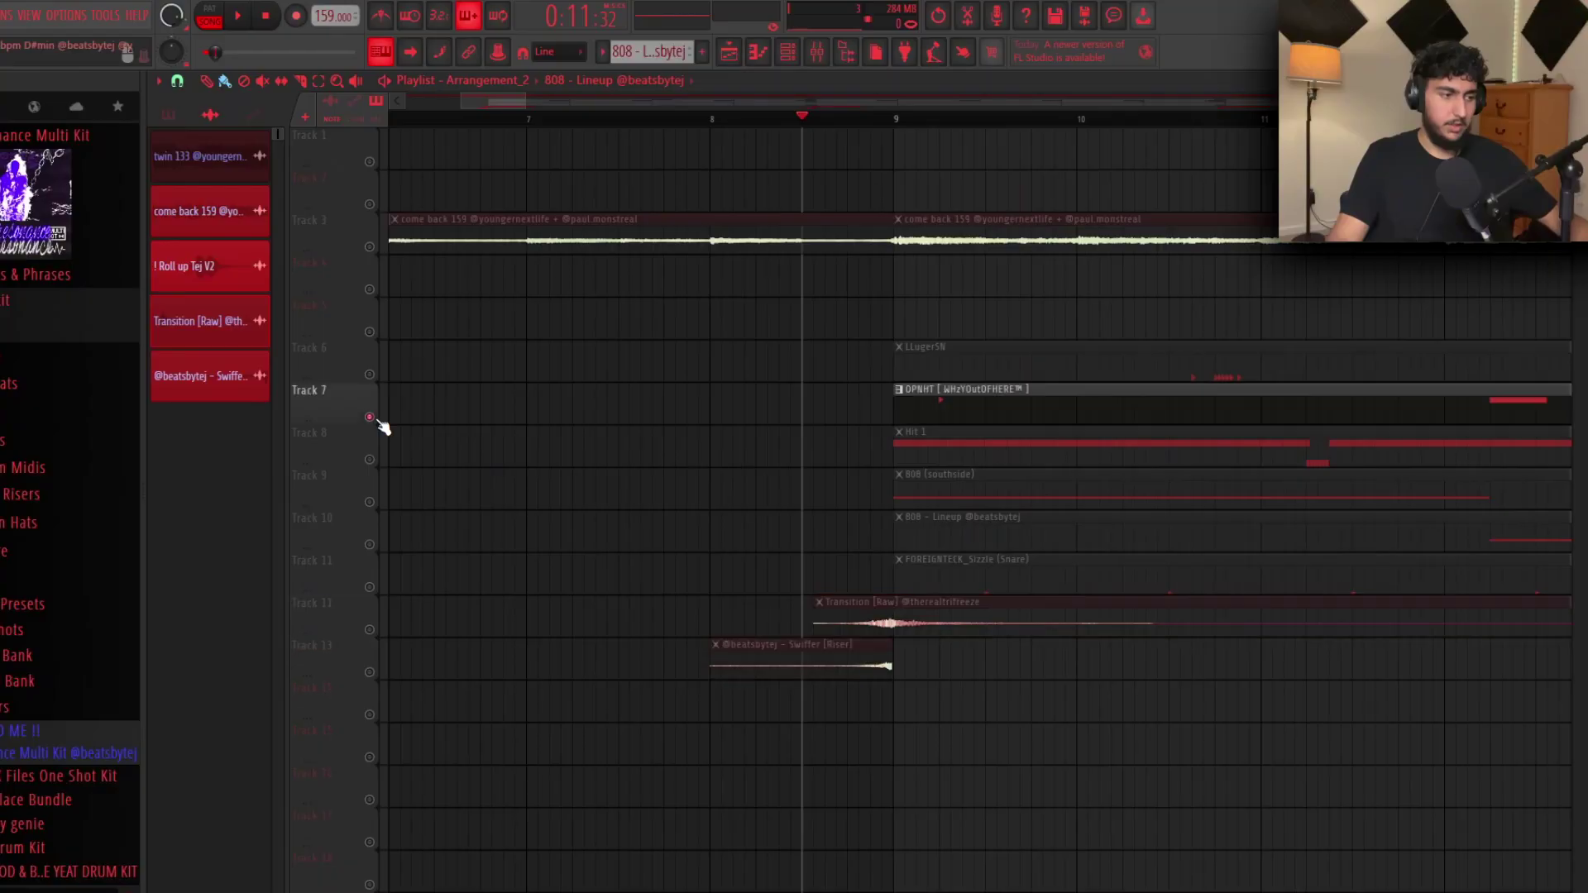
Step: Turn off the track solo and play the full arrangement through the drum entry at bar 9
ctrl+click(371, 417)
scroll(729, 362, down, 2)
click(454, 119)
key(space)
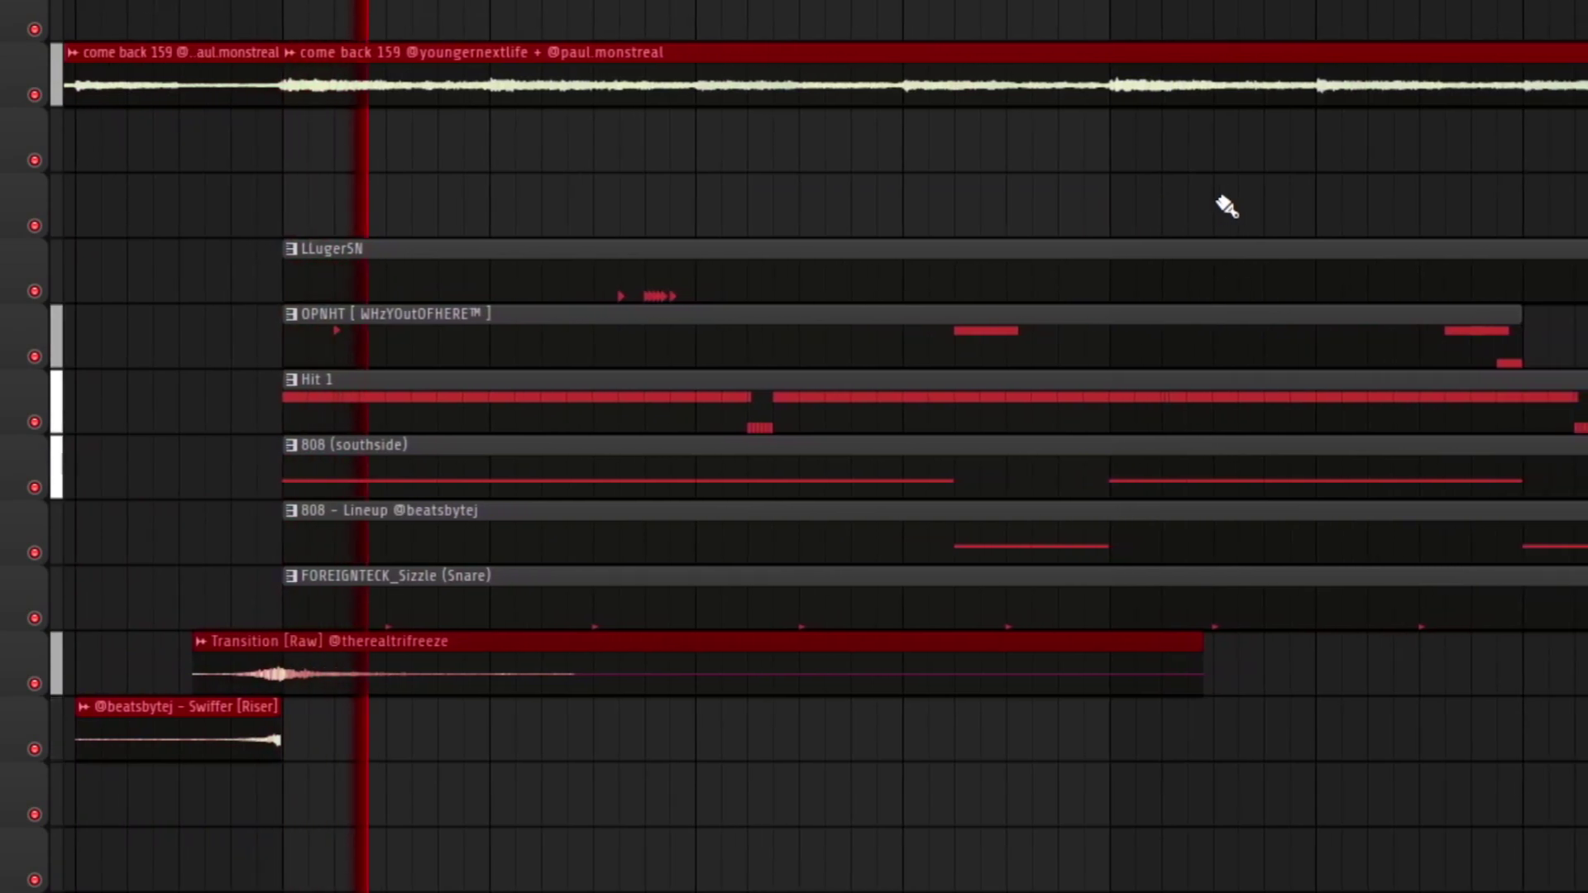
key(space)
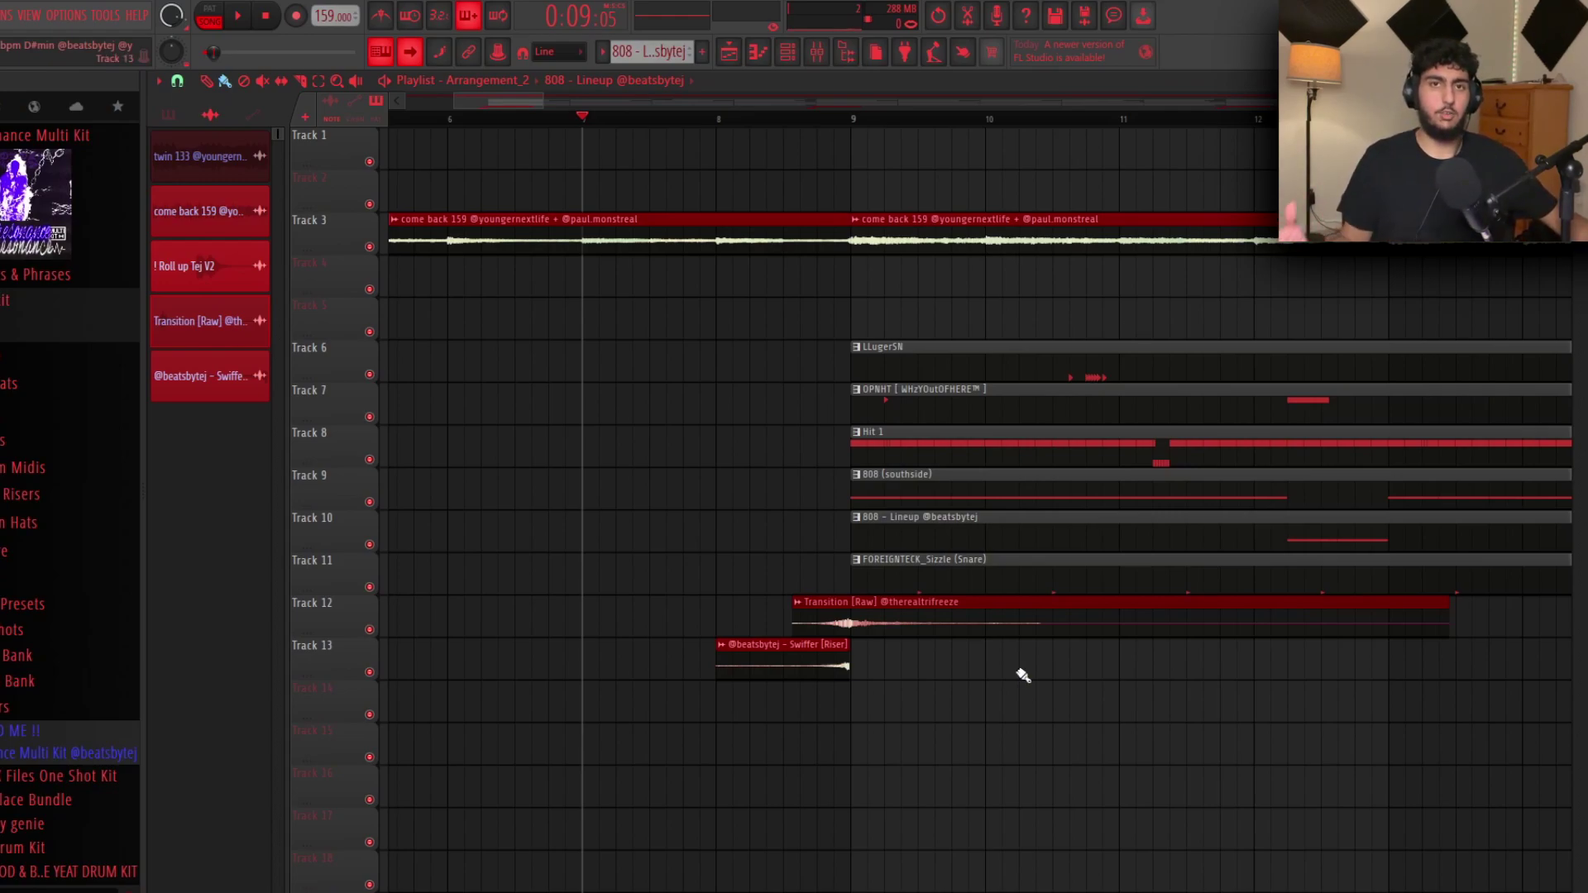
Step: Mute the transition clip on Track 12 and the riser clip on Track 13
alt+right_click(811, 615)
alt+right_click(809, 658)
scroll(1231, 576, down, 4)
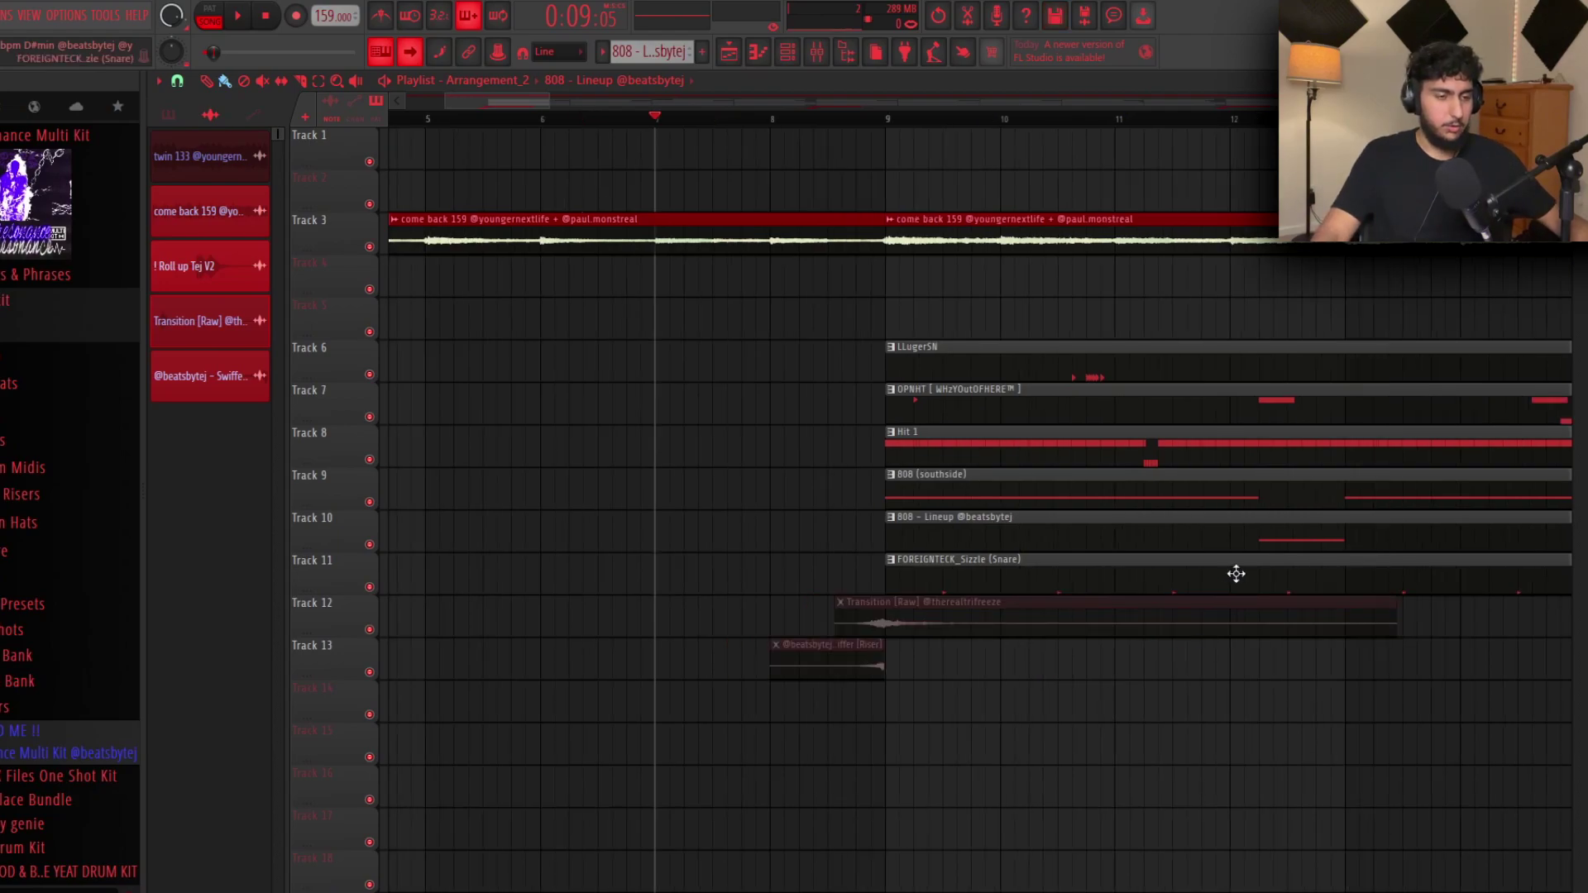
Step: Place a copy of the LLugerSN clip before bar 9 and program a descending snare roll leading into bar 9
drag(1285, 365, 584, 368)
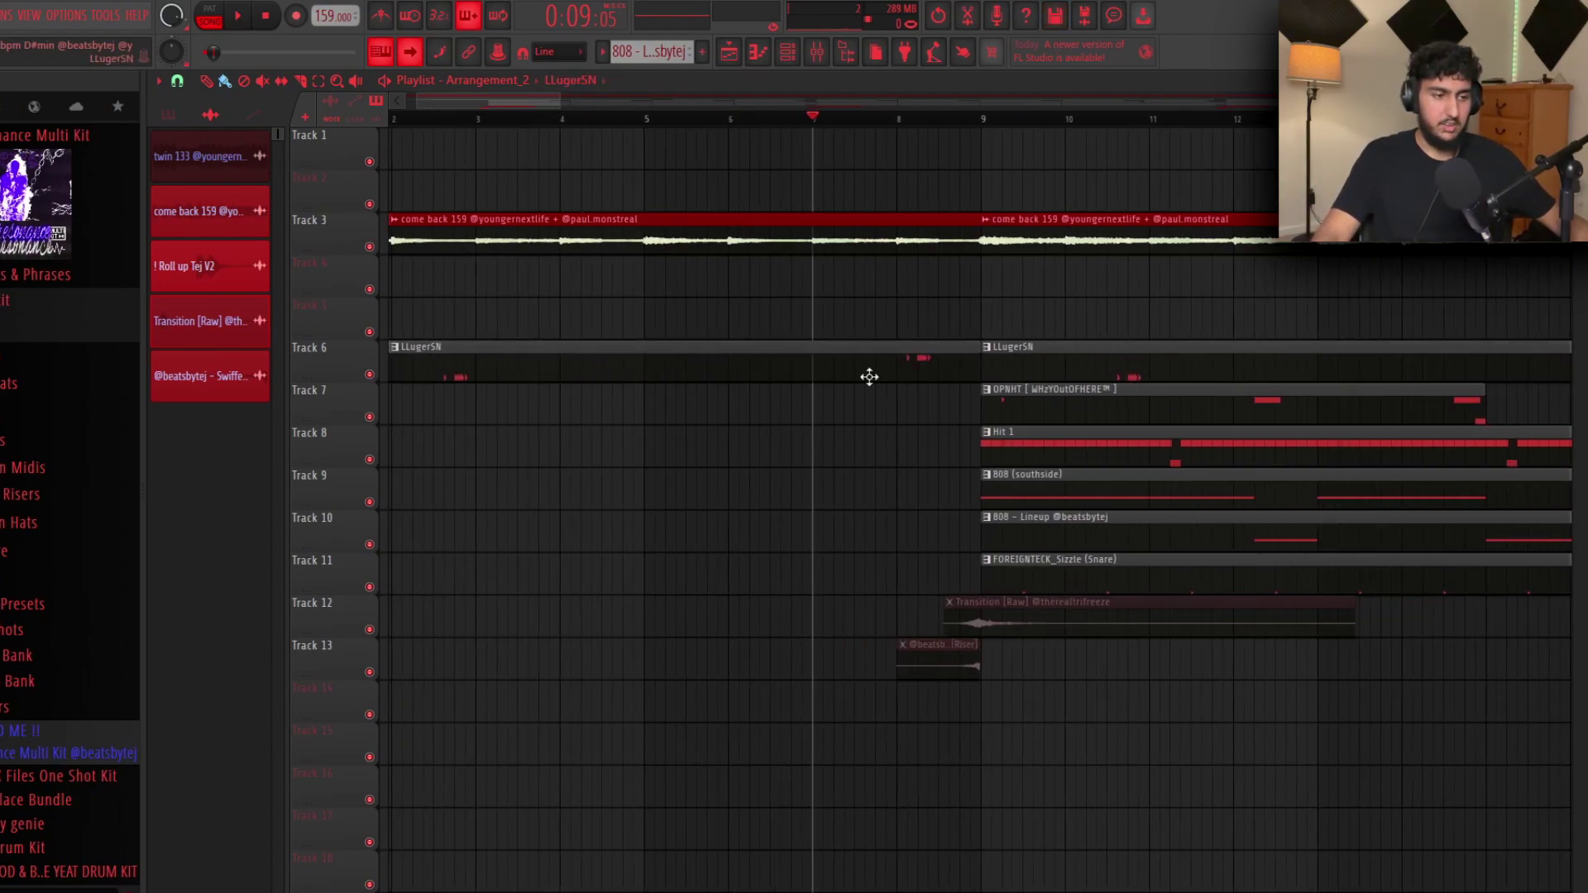
double_click(929, 362)
scroll(1025, 359, down, 4)
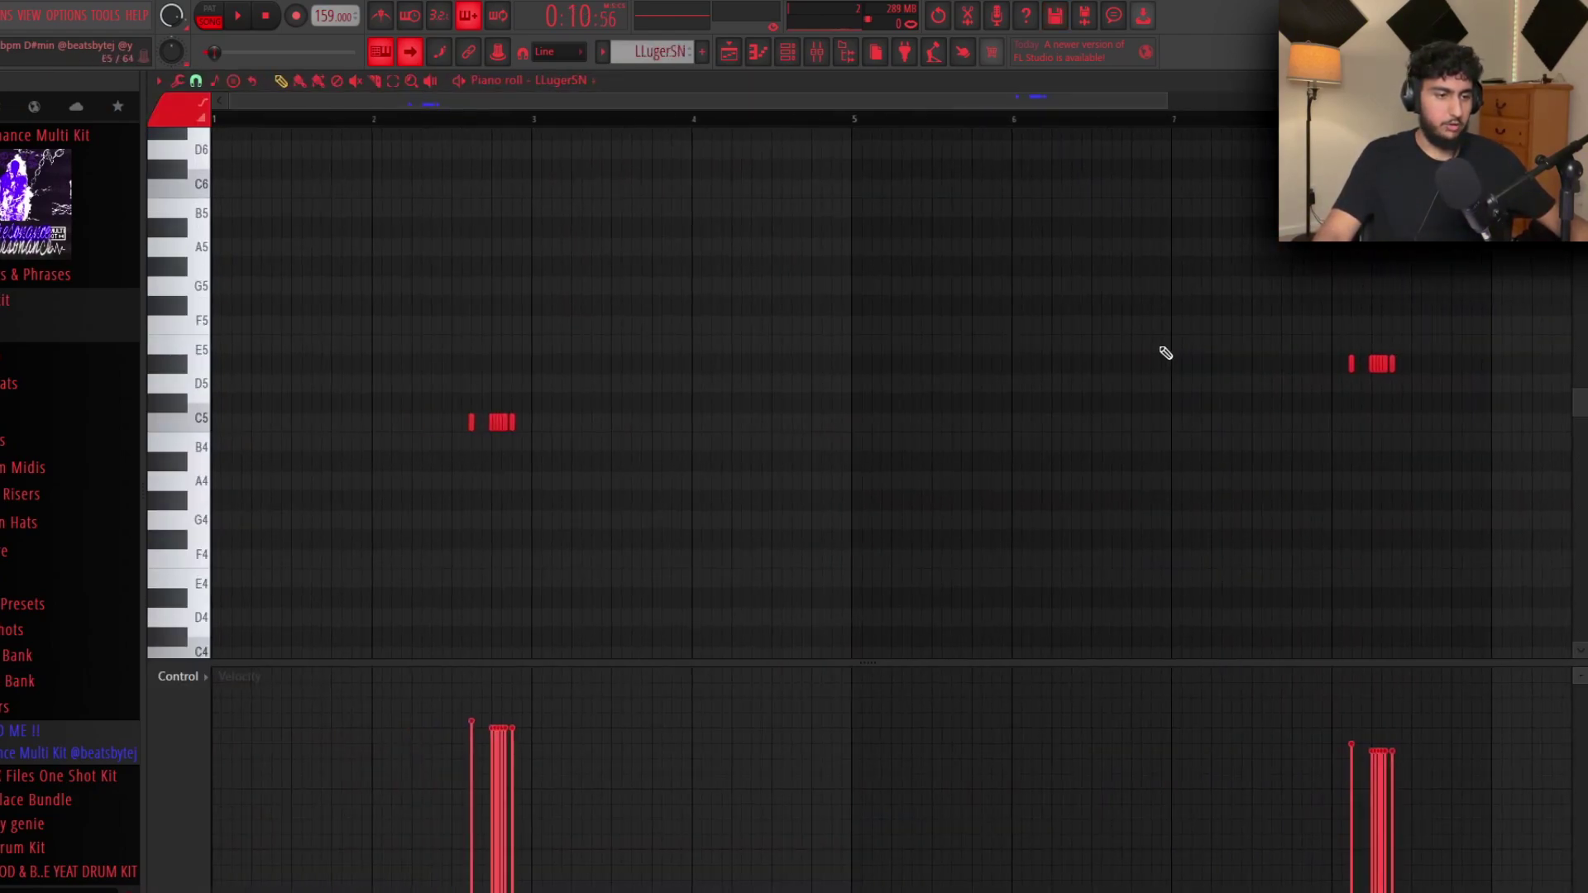
scroll(1406, 360, up, 2)
click(202, 83)
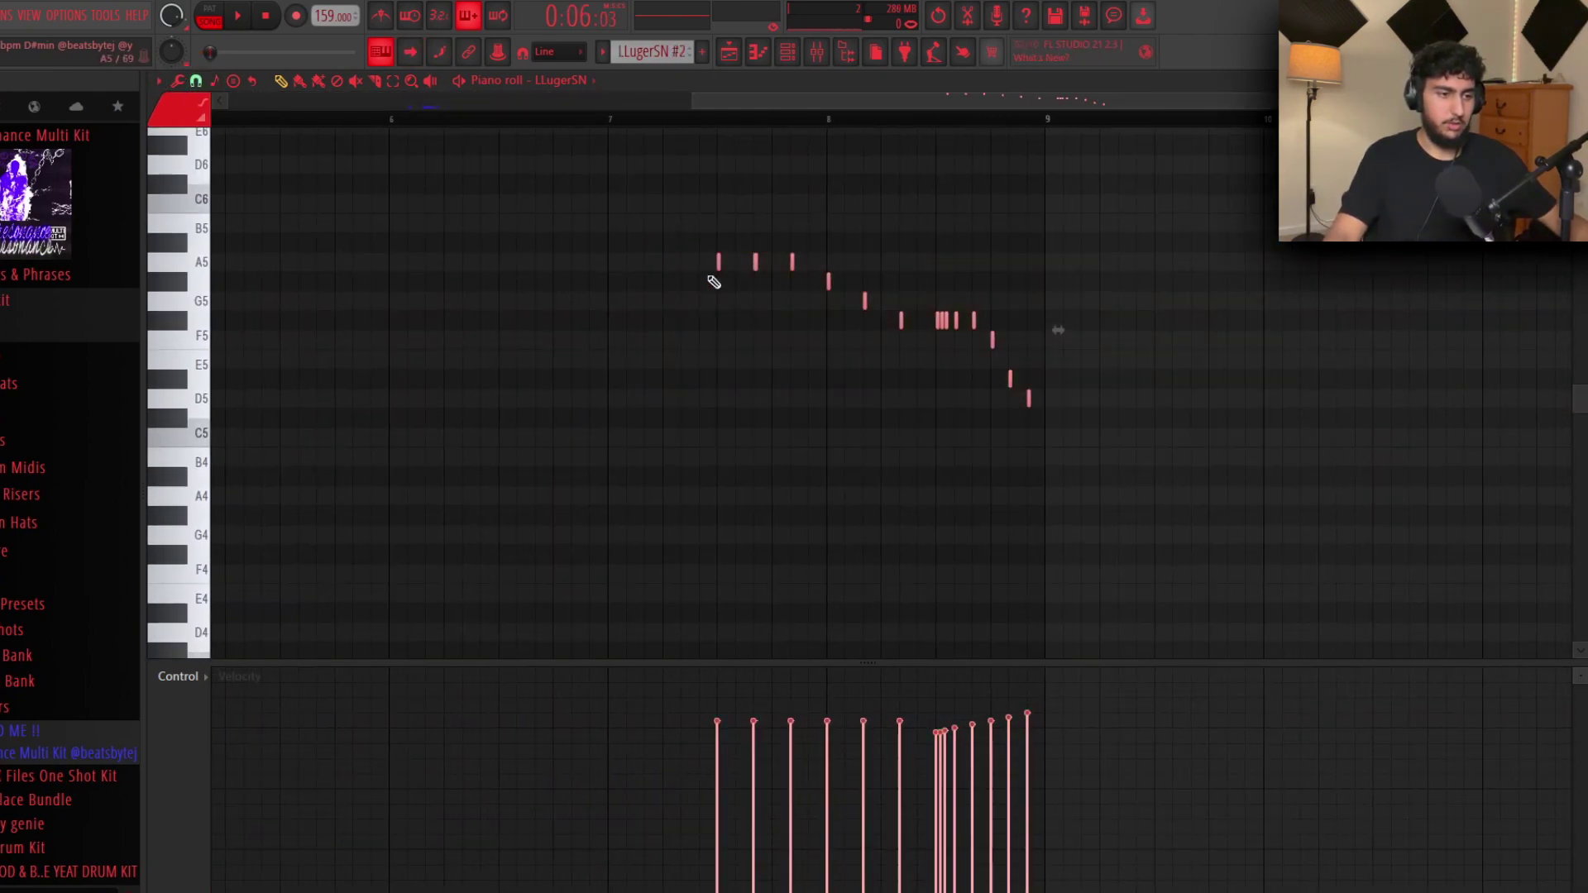
right_click(1156, 279)
key(Escape)
click(871, 118)
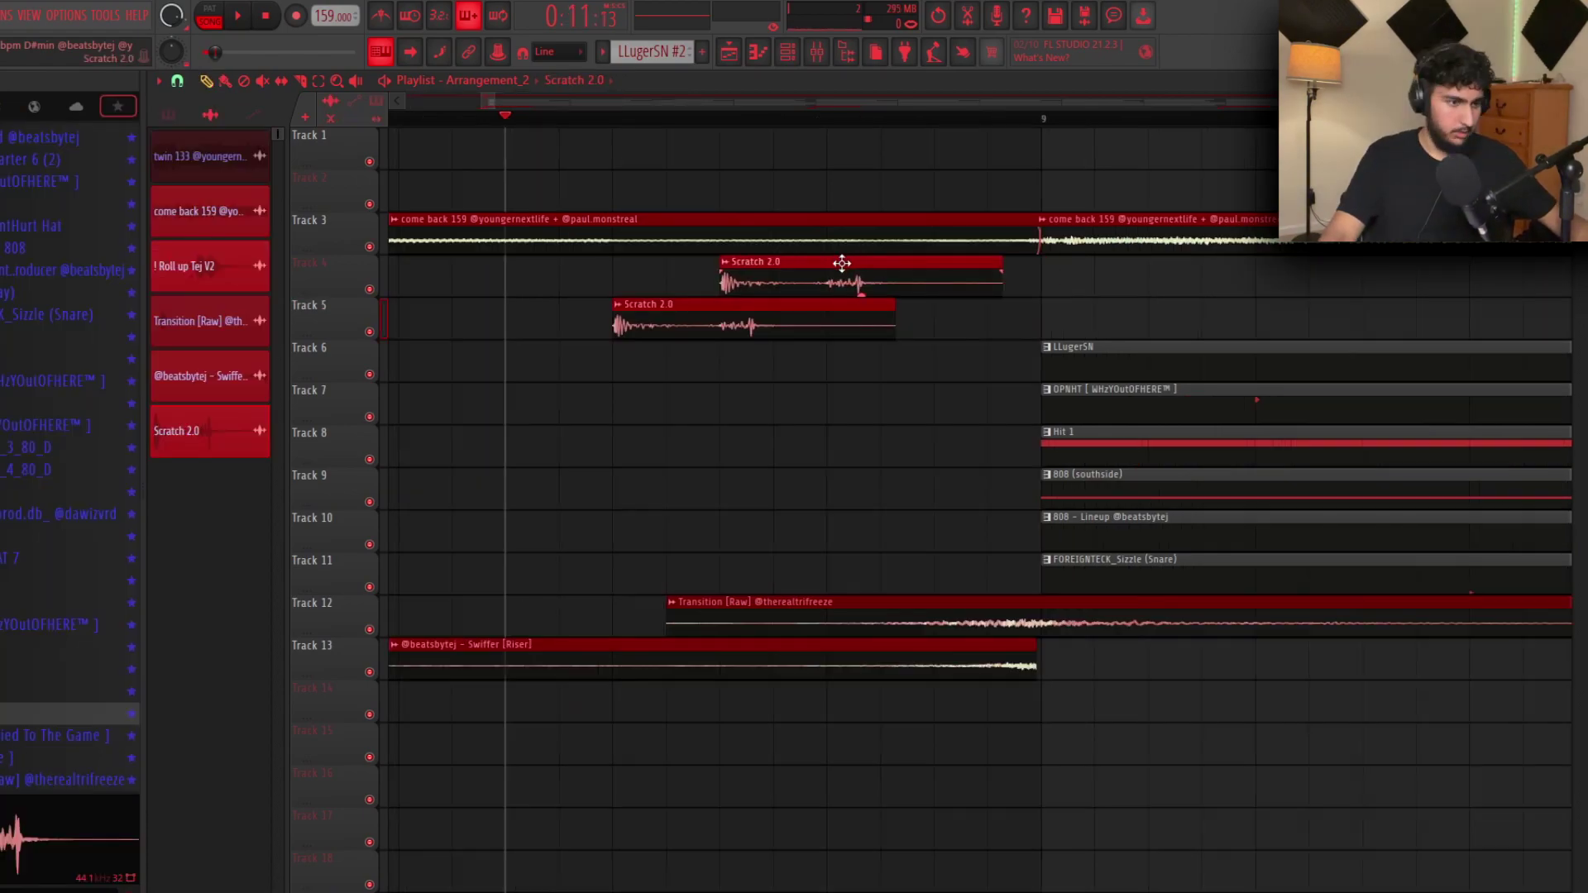
Step: Move the Scratch 2.0 clip on Track 4 to start one beat before bar 9
drag(841, 265, 966, 267)
right_click(982, 289)
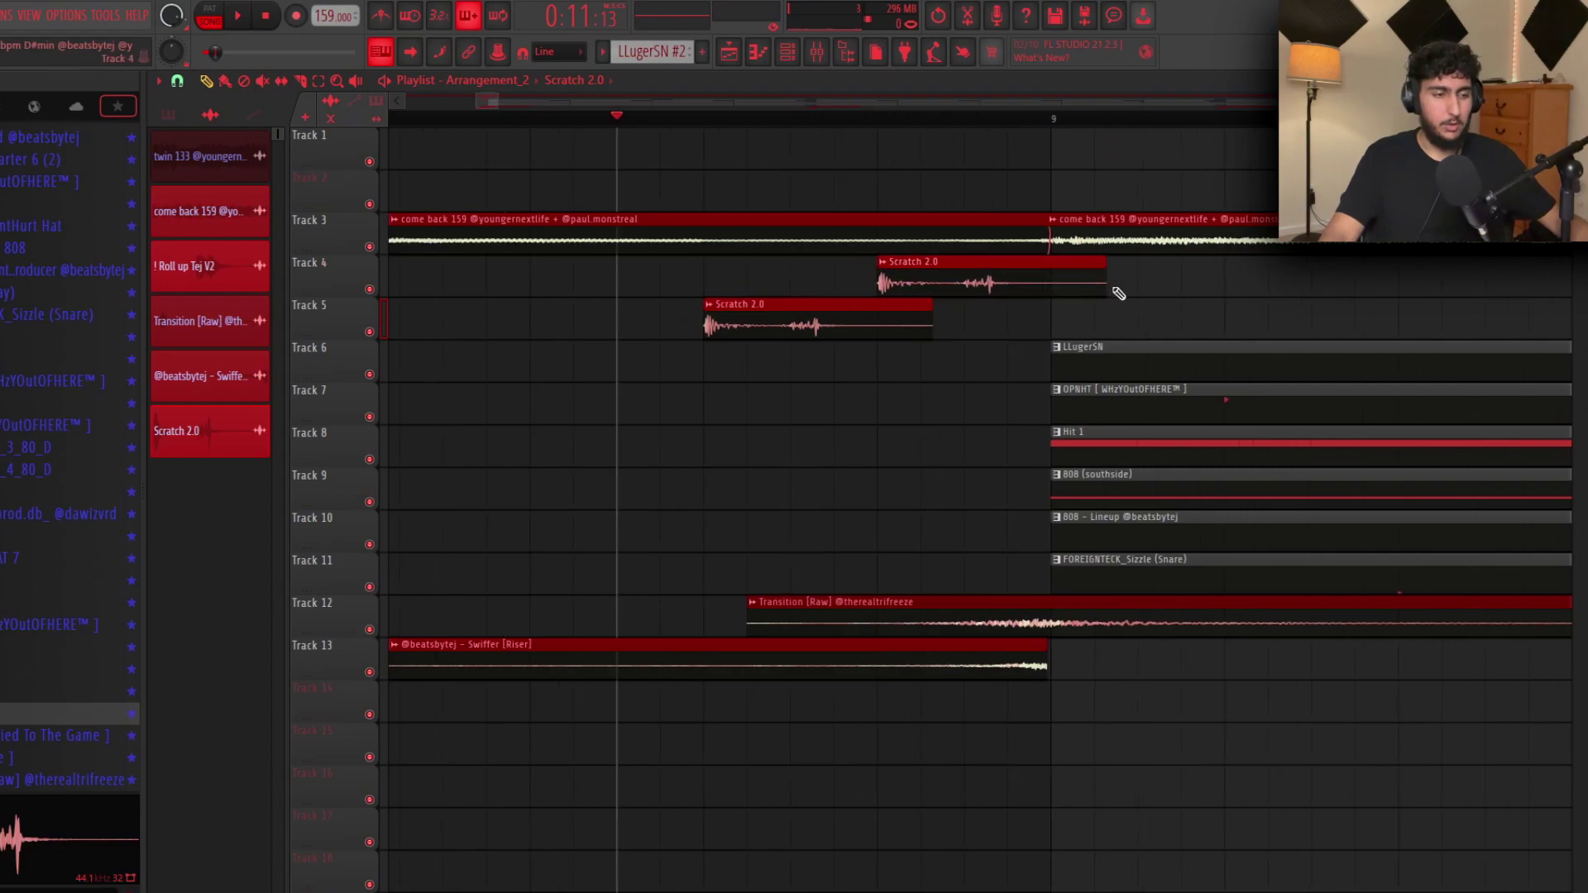
scroll(1118, 294, down, 2)
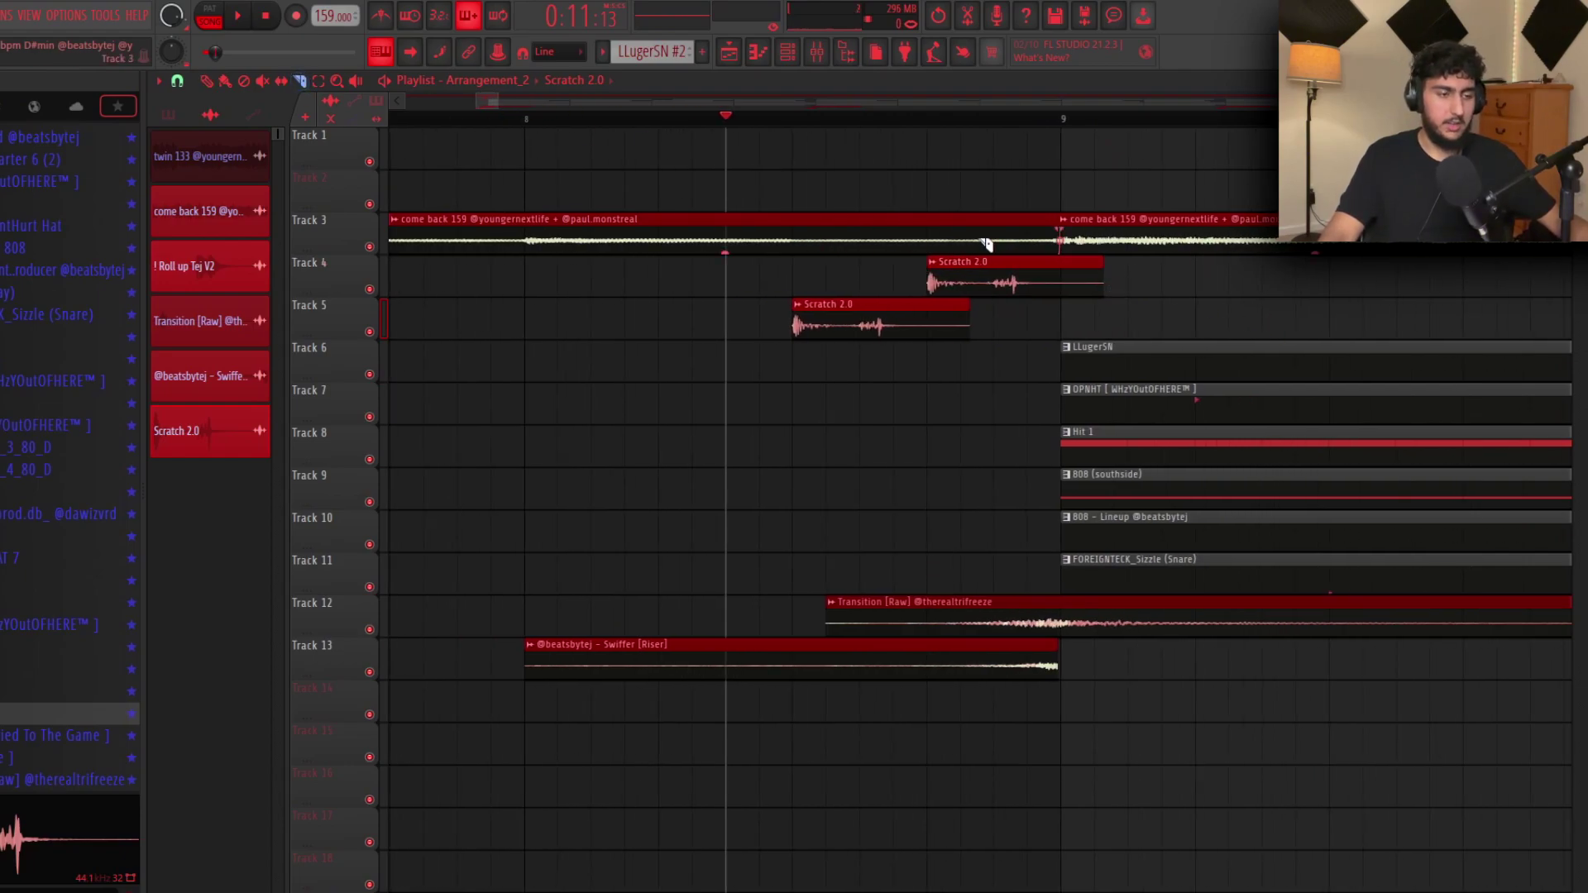
scroll(987, 244, down, 2)
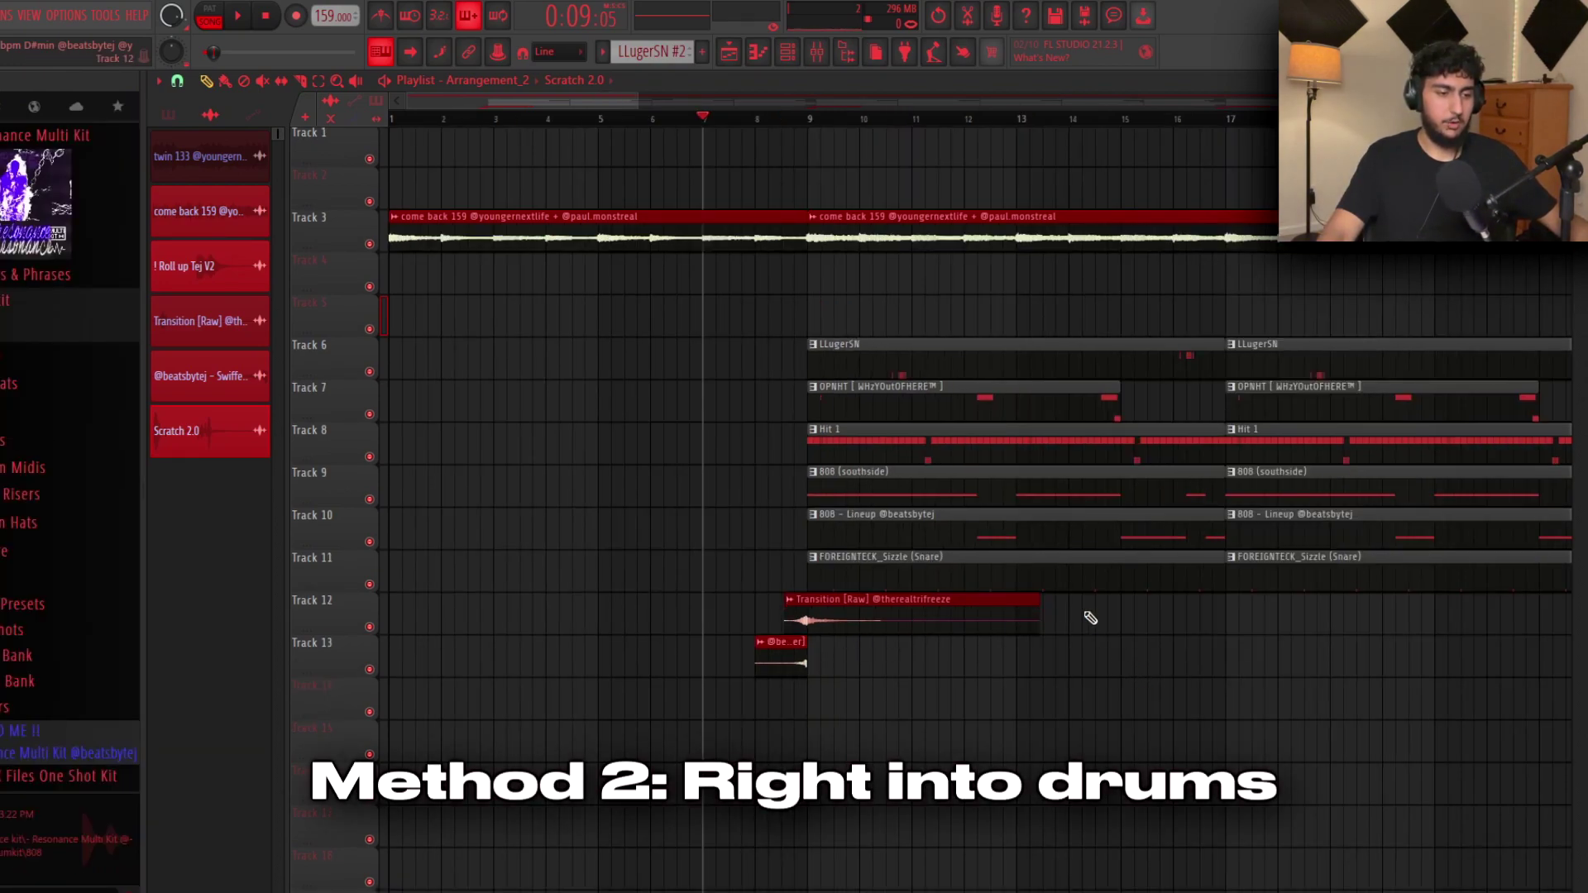
Step: Clear the transition and riser clips, and make the drum patterns start at bar 1 with the melody
alt+right_click(918, 621)
ctrl+drag(943, 725, 850, 369)
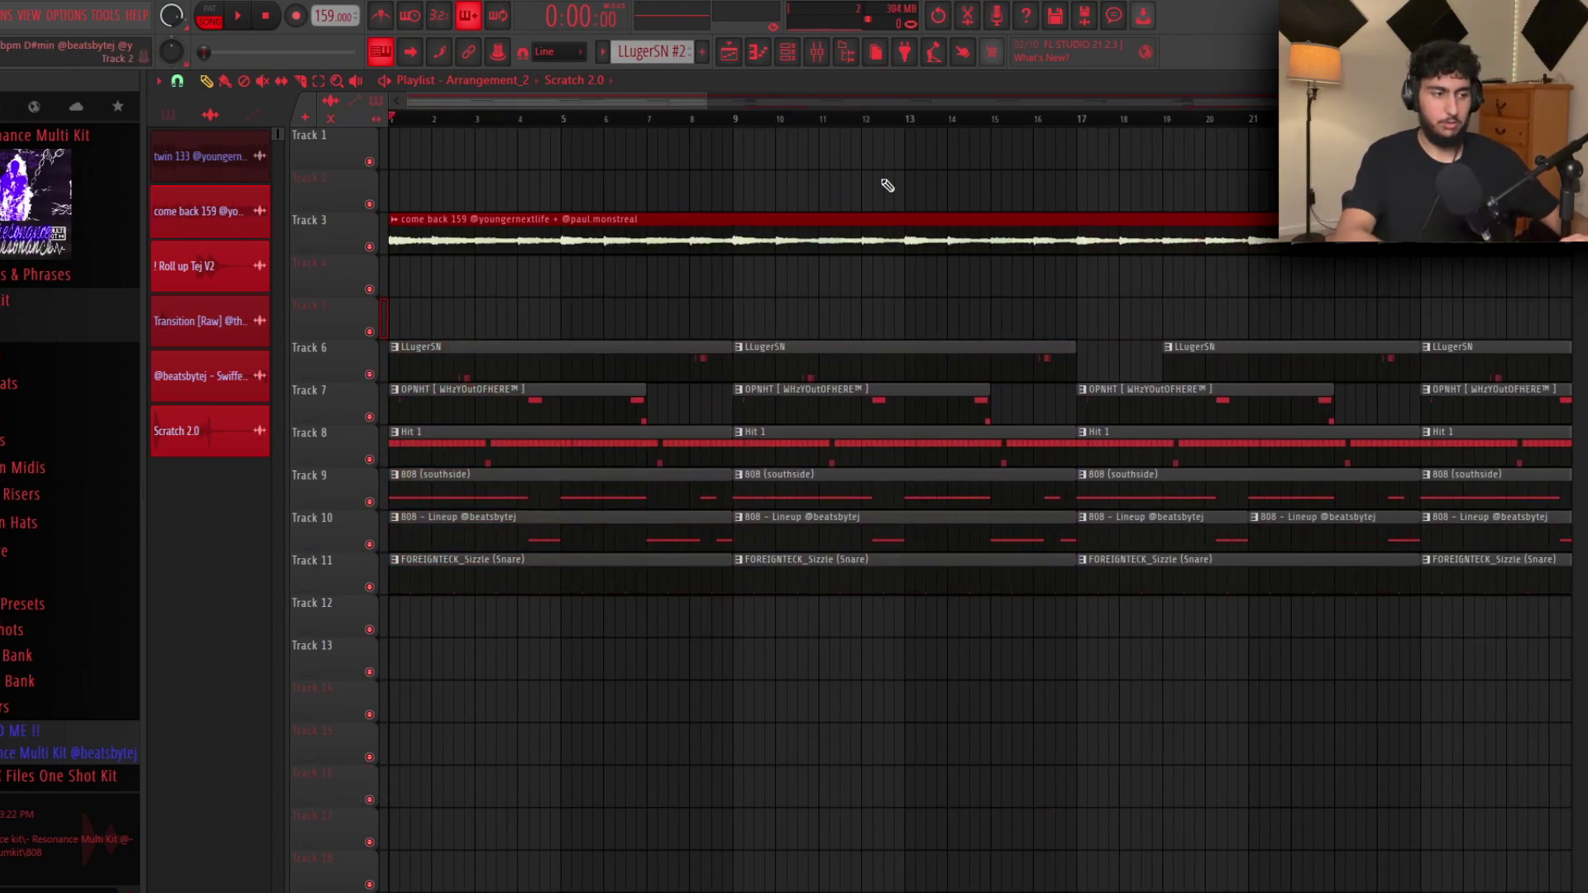
key(space)
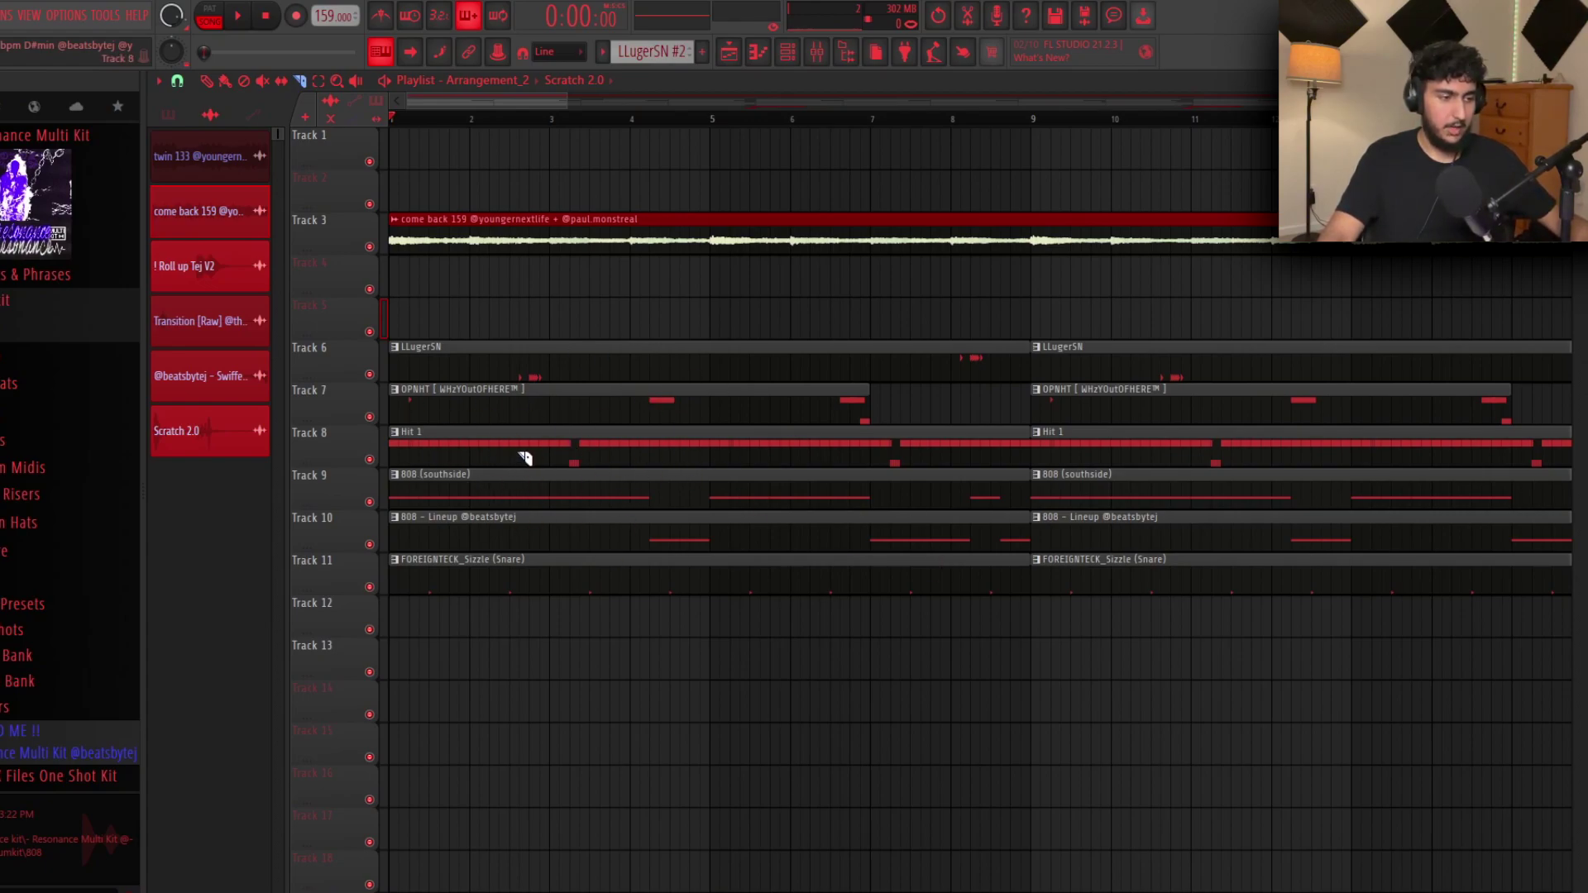
Step: Slice the first Hit 1 clip on Track 8 to leave a half-bar gap before bar 3, and play it back
key(ctrl+z)
drag(511, 432, 572, 489)
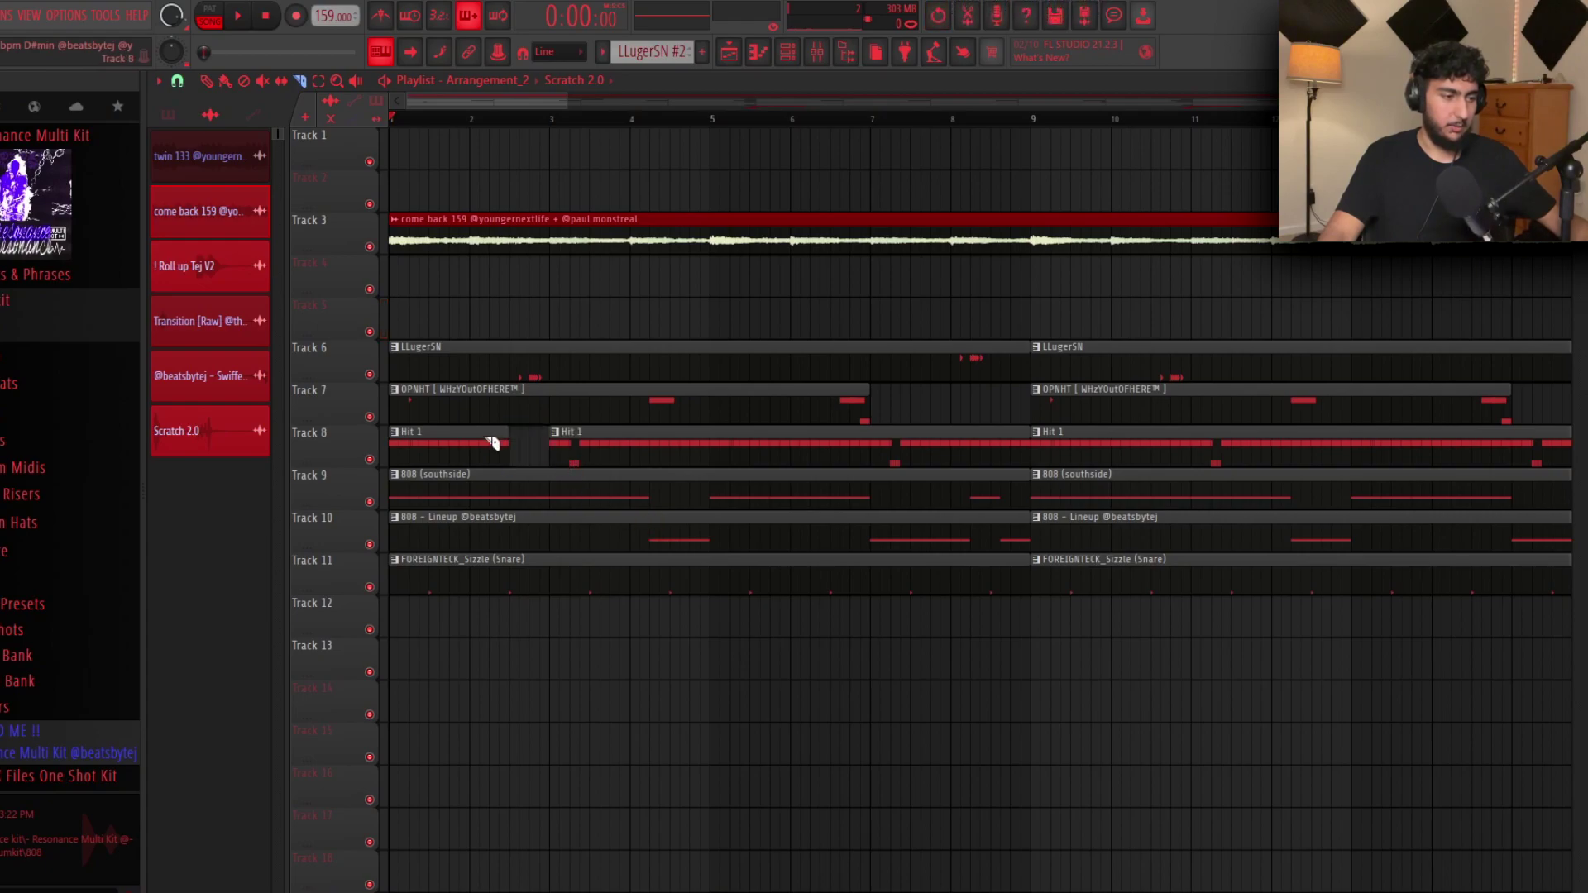
scroll(529, 473, up, 3)
key(ctrl+z)
key(ctrl+z)
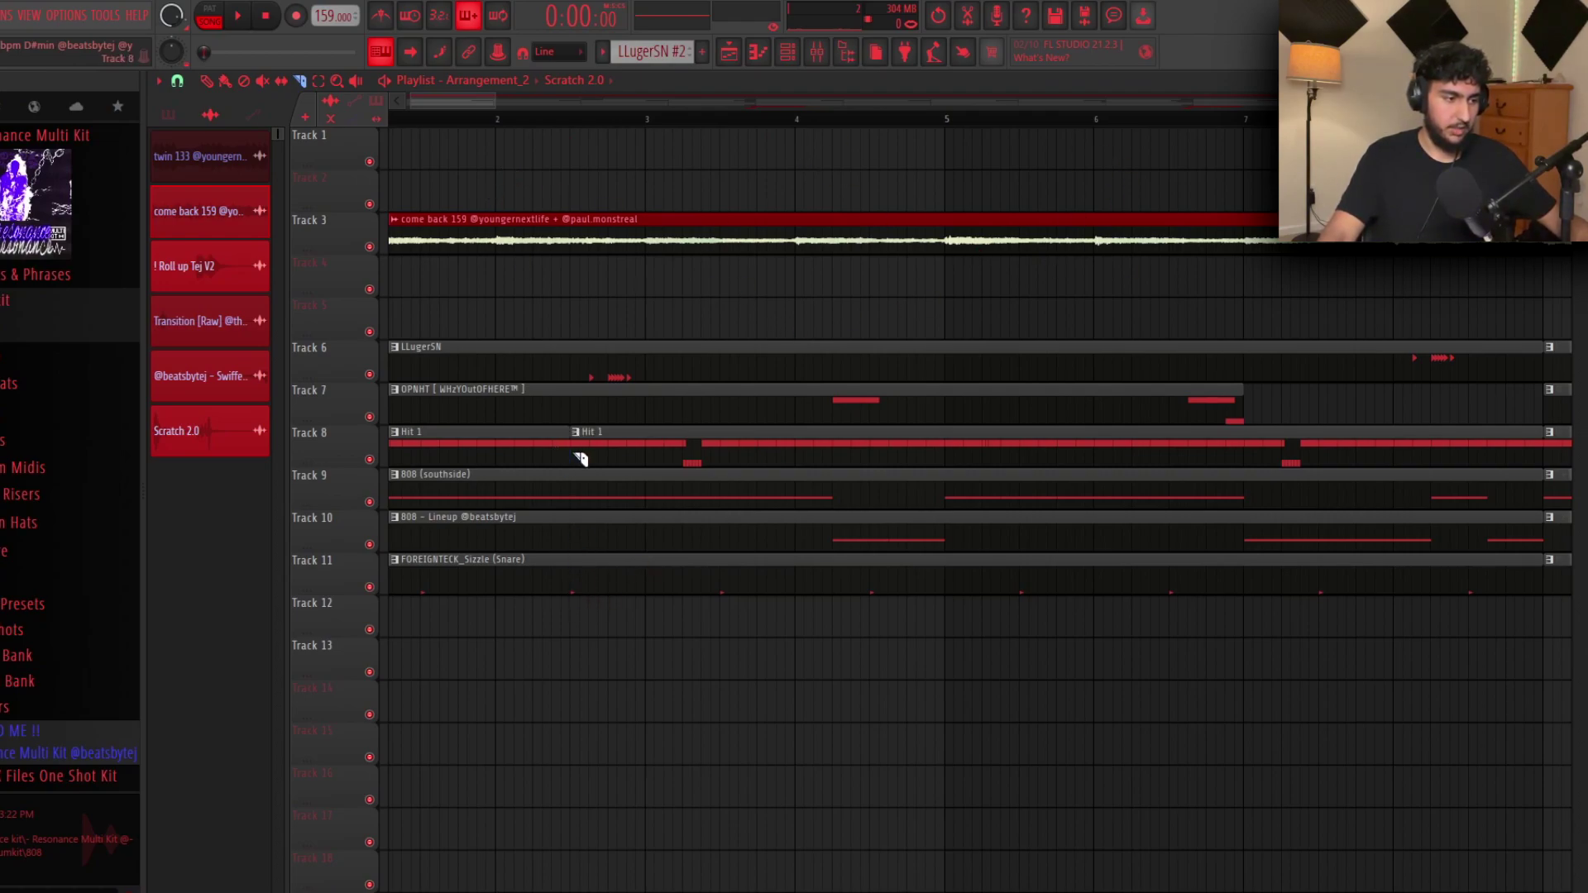
right_click(654, 452)
key(ctrl+z)
drag(652, 458, 652, 429)
scroll(687, 388, left, 2)
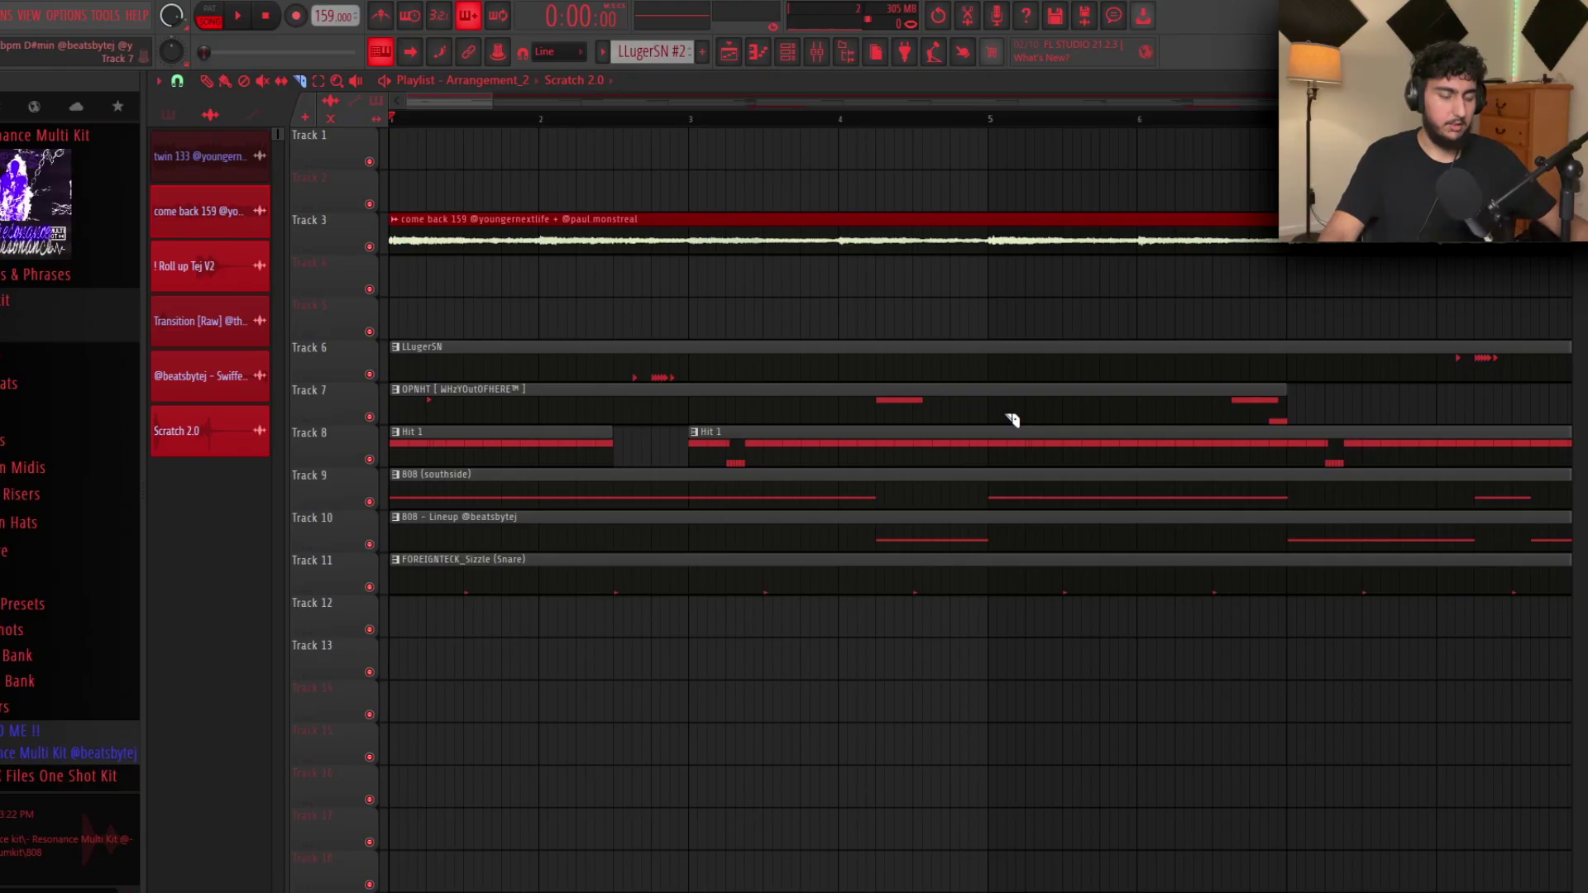
key(space)
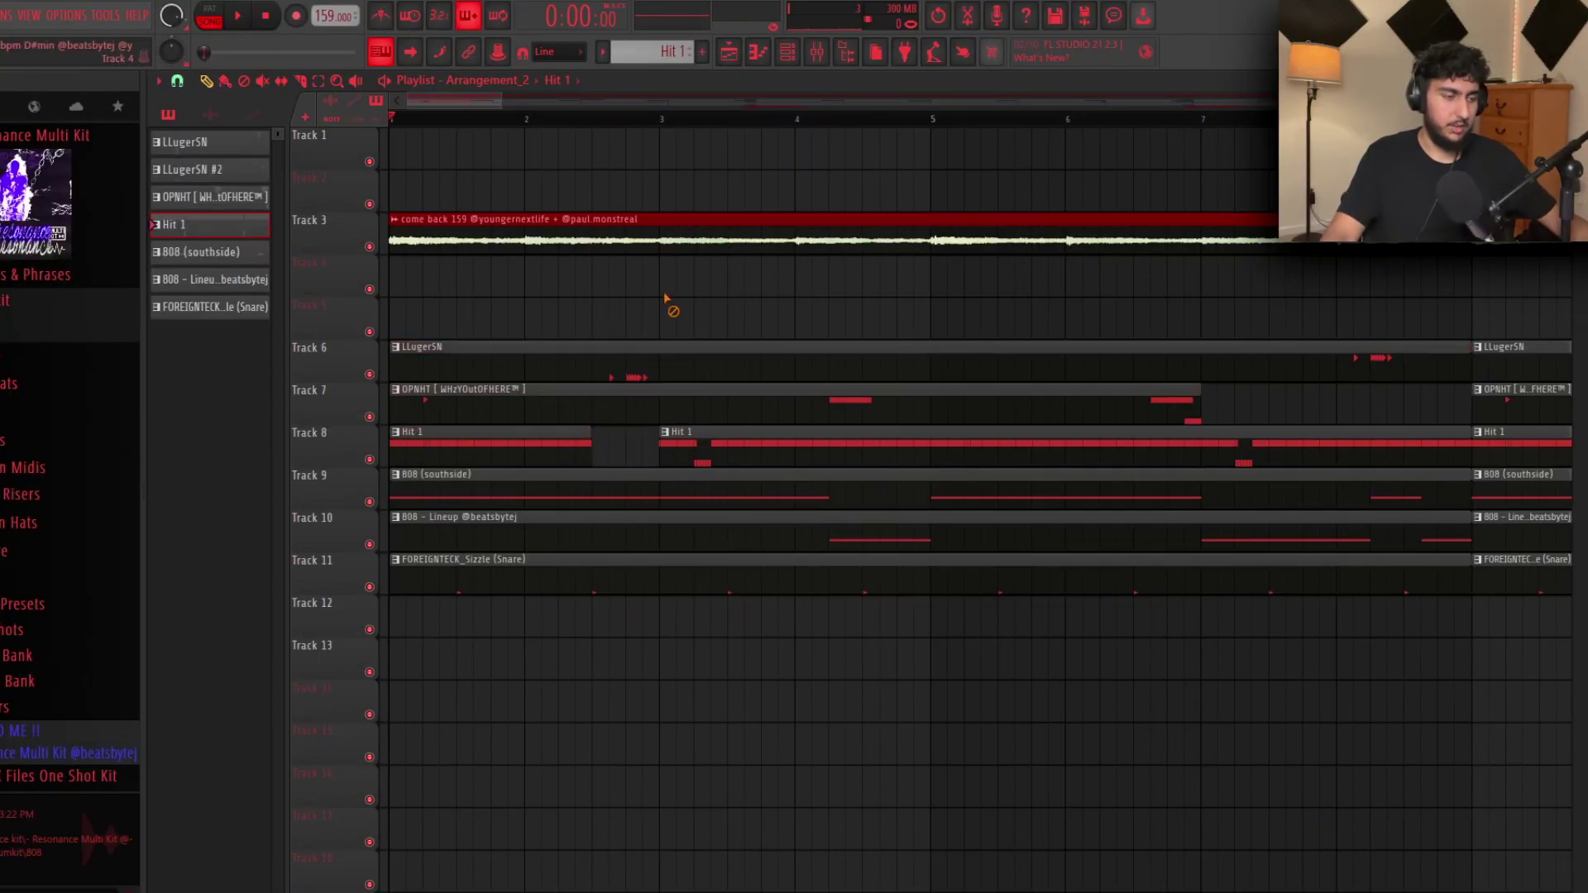
Step: Trim the first LLugerSN clip to start at bar 5, and add the Roll up Tej V2 sample on Track 4 over the hi-hat gap
drag(399, 370, 944, 362)
click(117, 106)
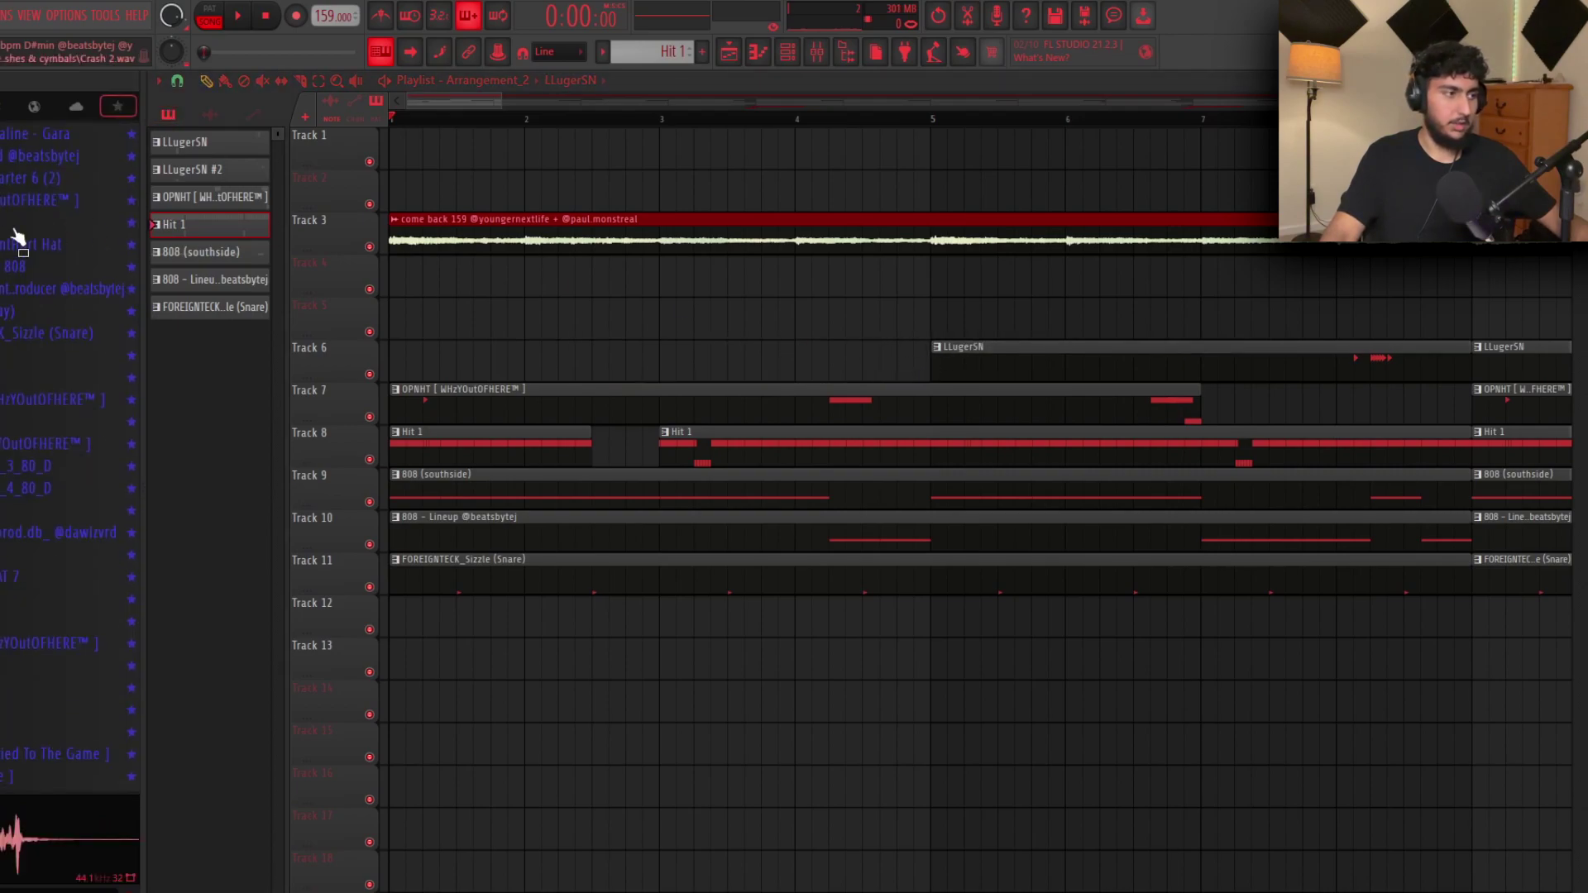
drag(126, 225, 398, 281)
scroll(593, 283, up, 4)
drag(640, 288, 680, 287)
scroll(769, 327, down, 1)
scroll(812, 339, down, 2)
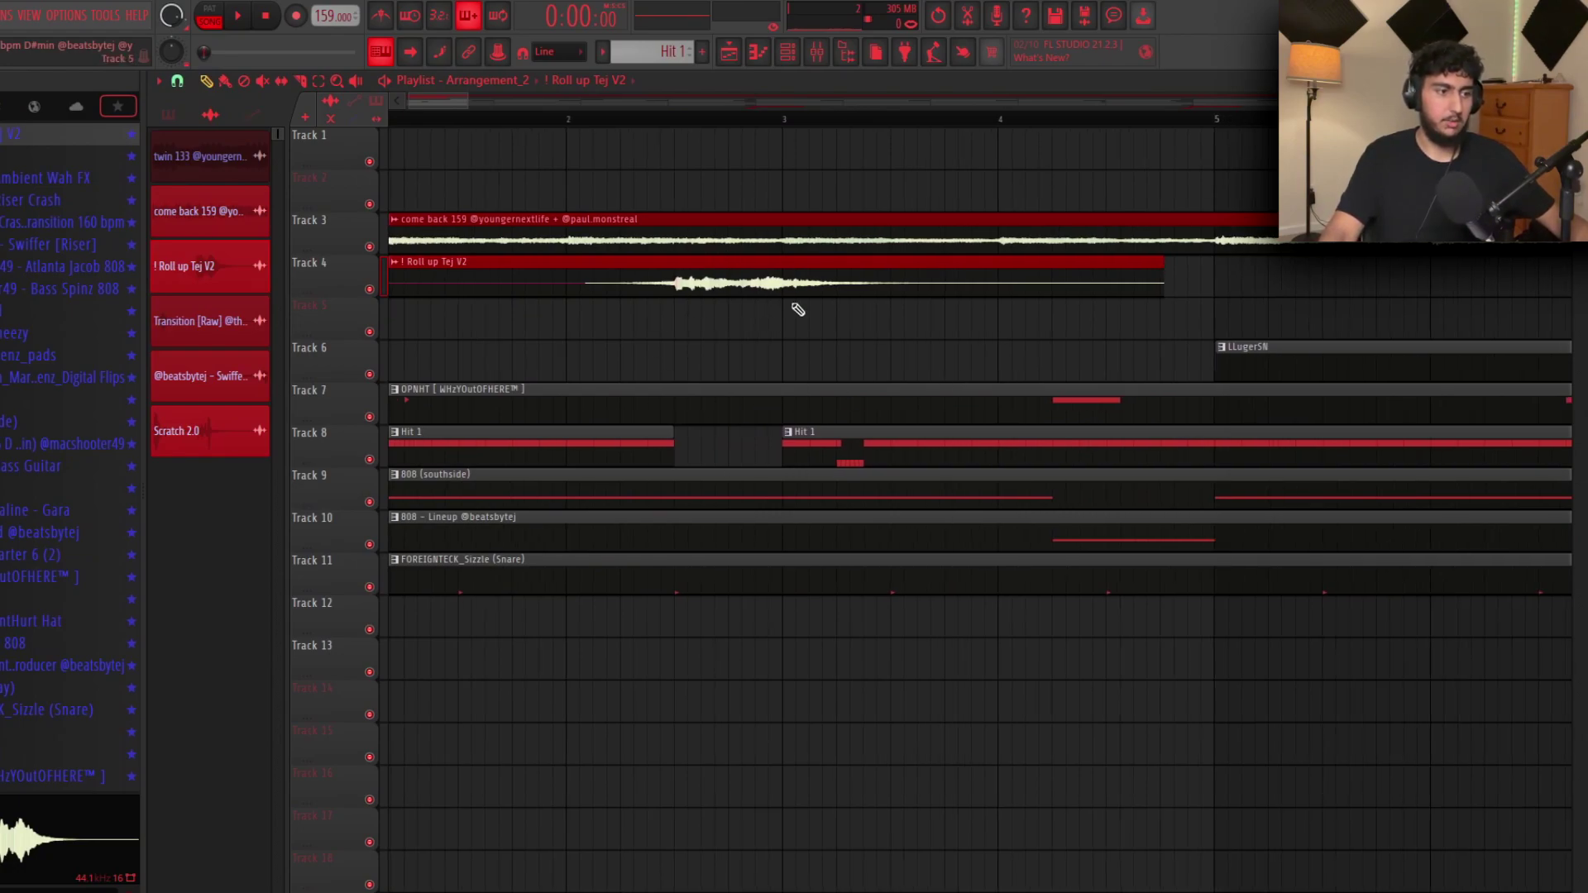
key(space)
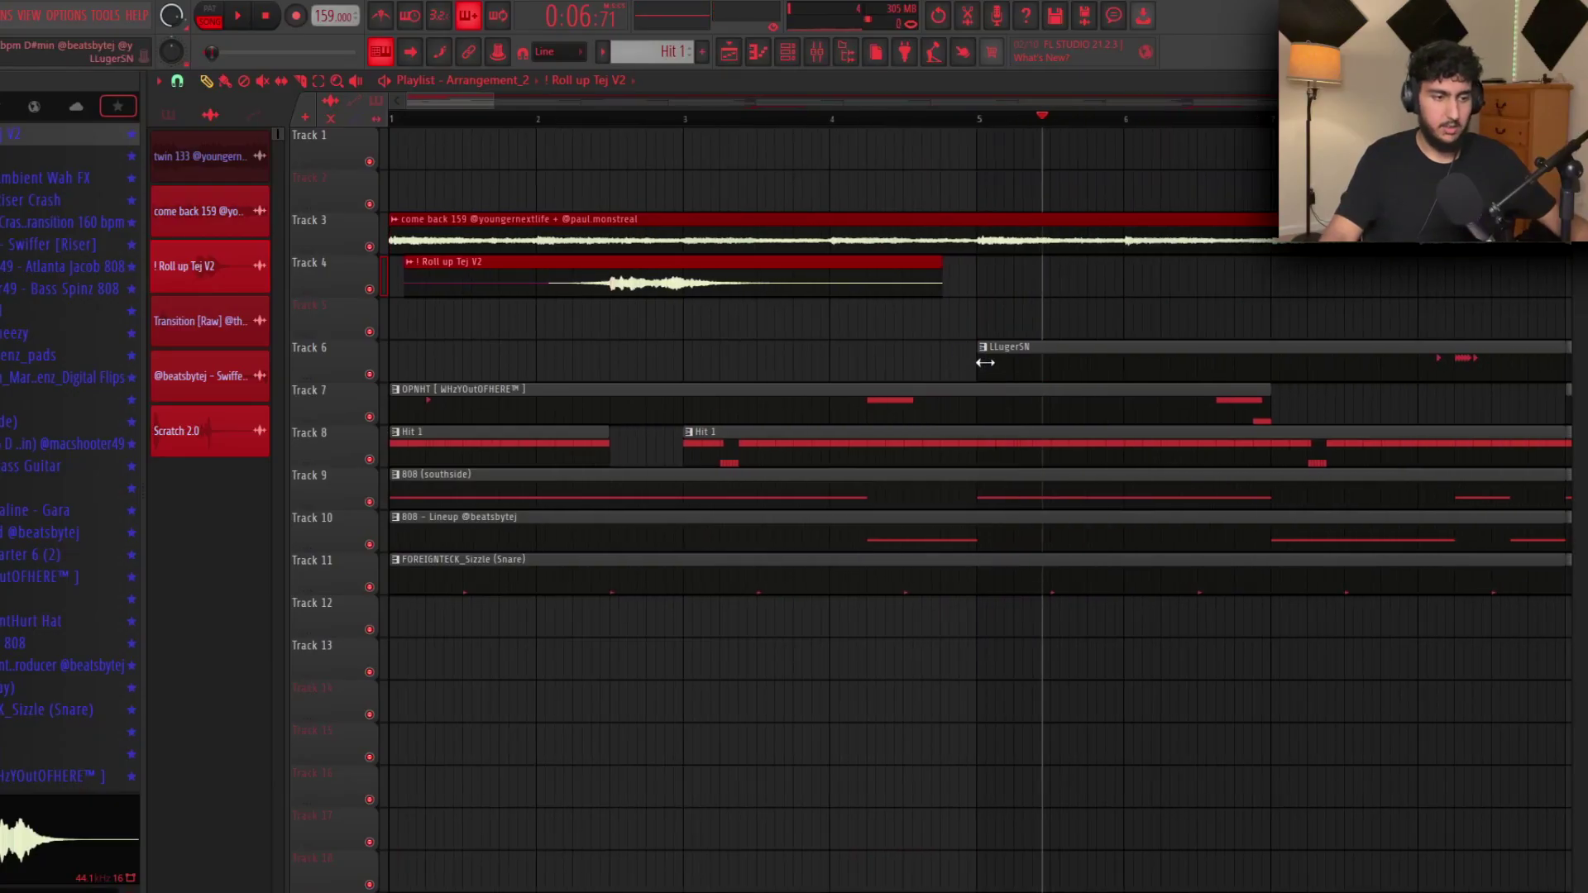
Step: Delete the Roll up Tej V2 clip and close the hi-hat gap by extending the first Hit 1 clip to bar 9
right_click(783, 285)
right_click(782, 430)
scroll(783, 430, down, 2)
drag(531, 449, 1143, 456)
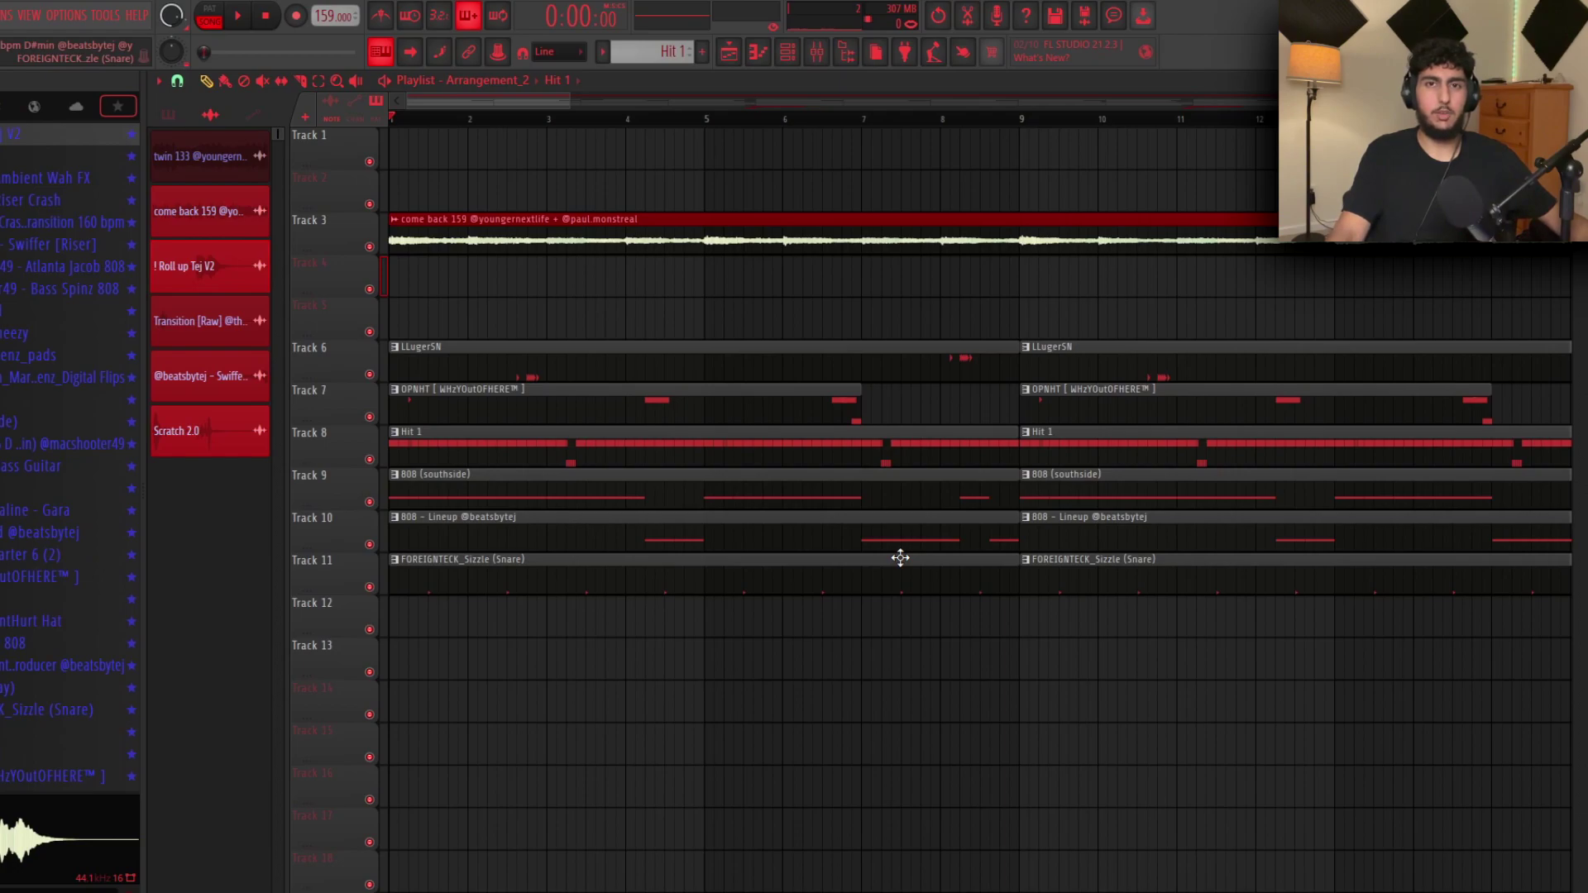
Step: Cut all drum clips at bar 3 to leave bars 3 to 5 empty, and end the first Hit 1 clip halfway through bar 2
drag(468, 121, 376, 164)
scroll(521, 419, up, 1)
drag(566, 293, 546, 641)
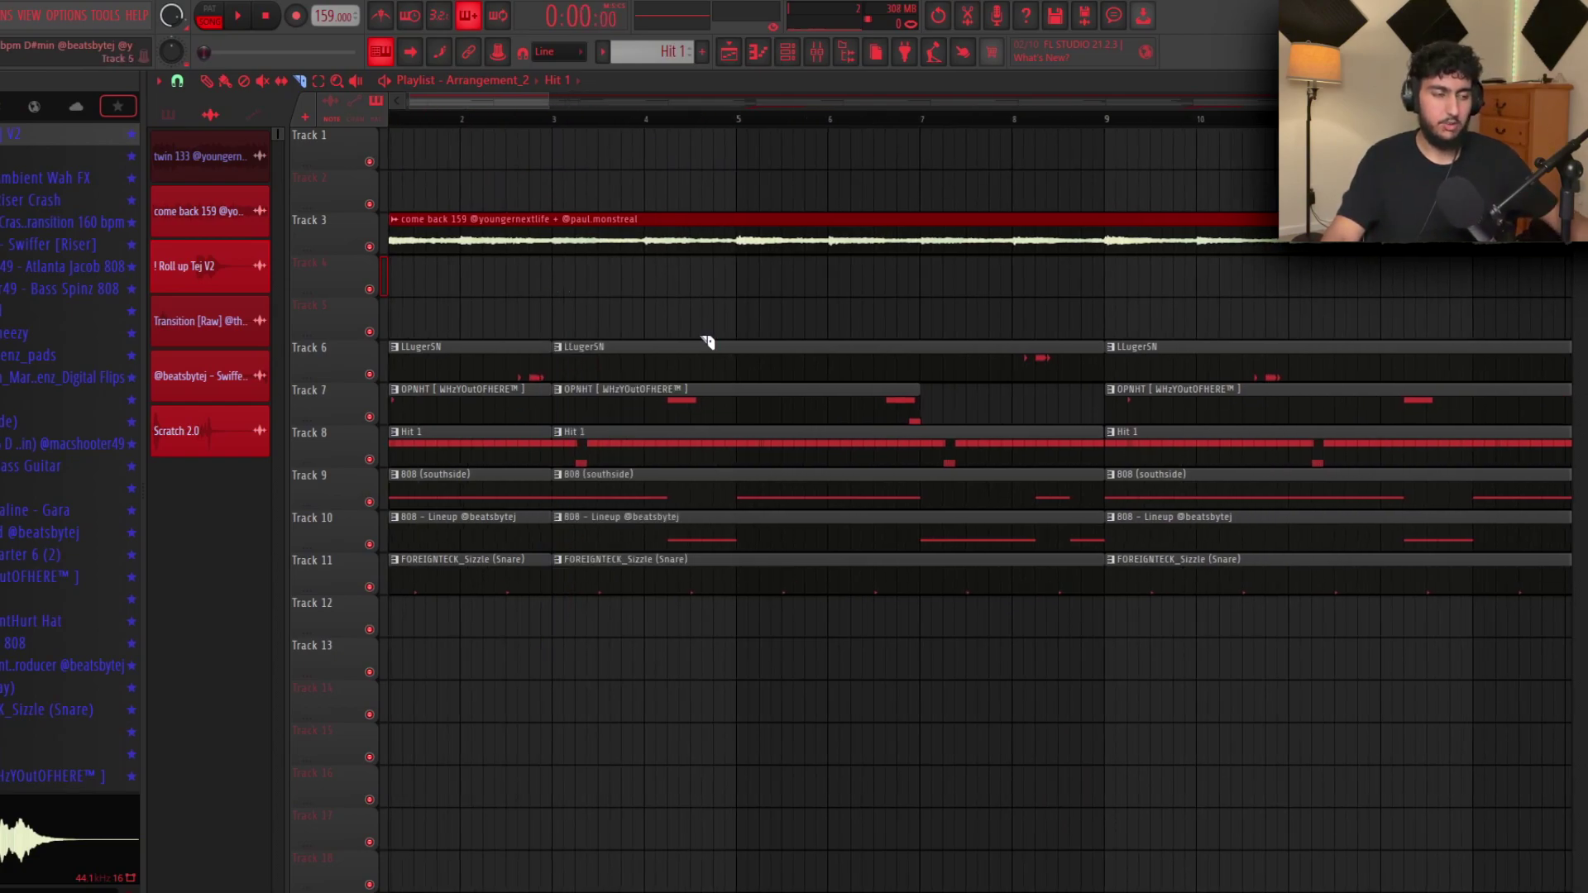
drag(495, 103, 487, 105)
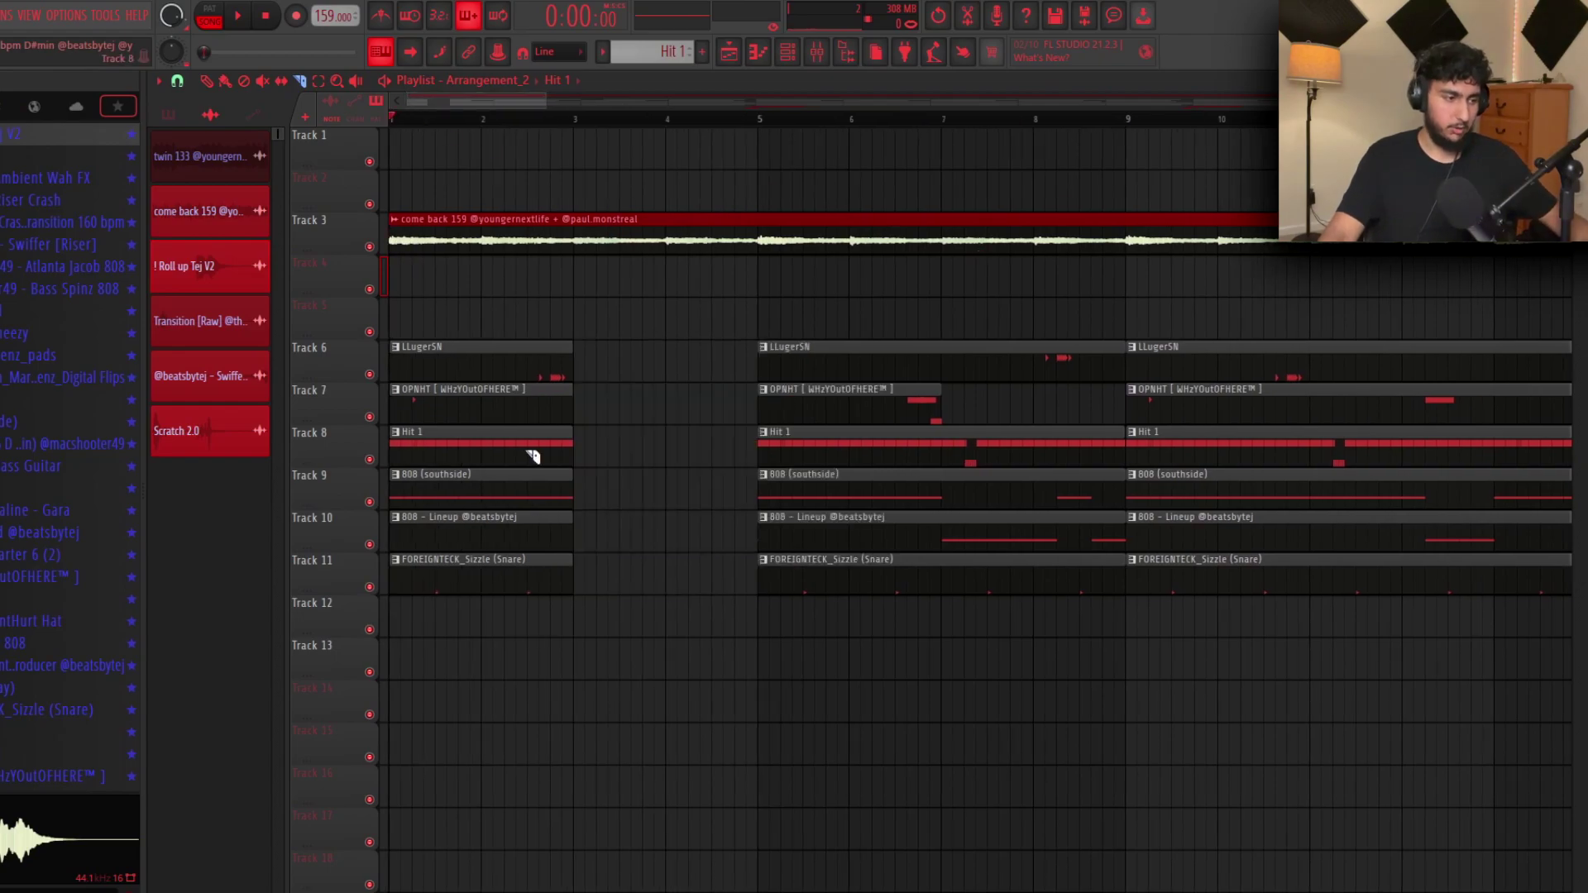
drag(532, 450, 532, 458)
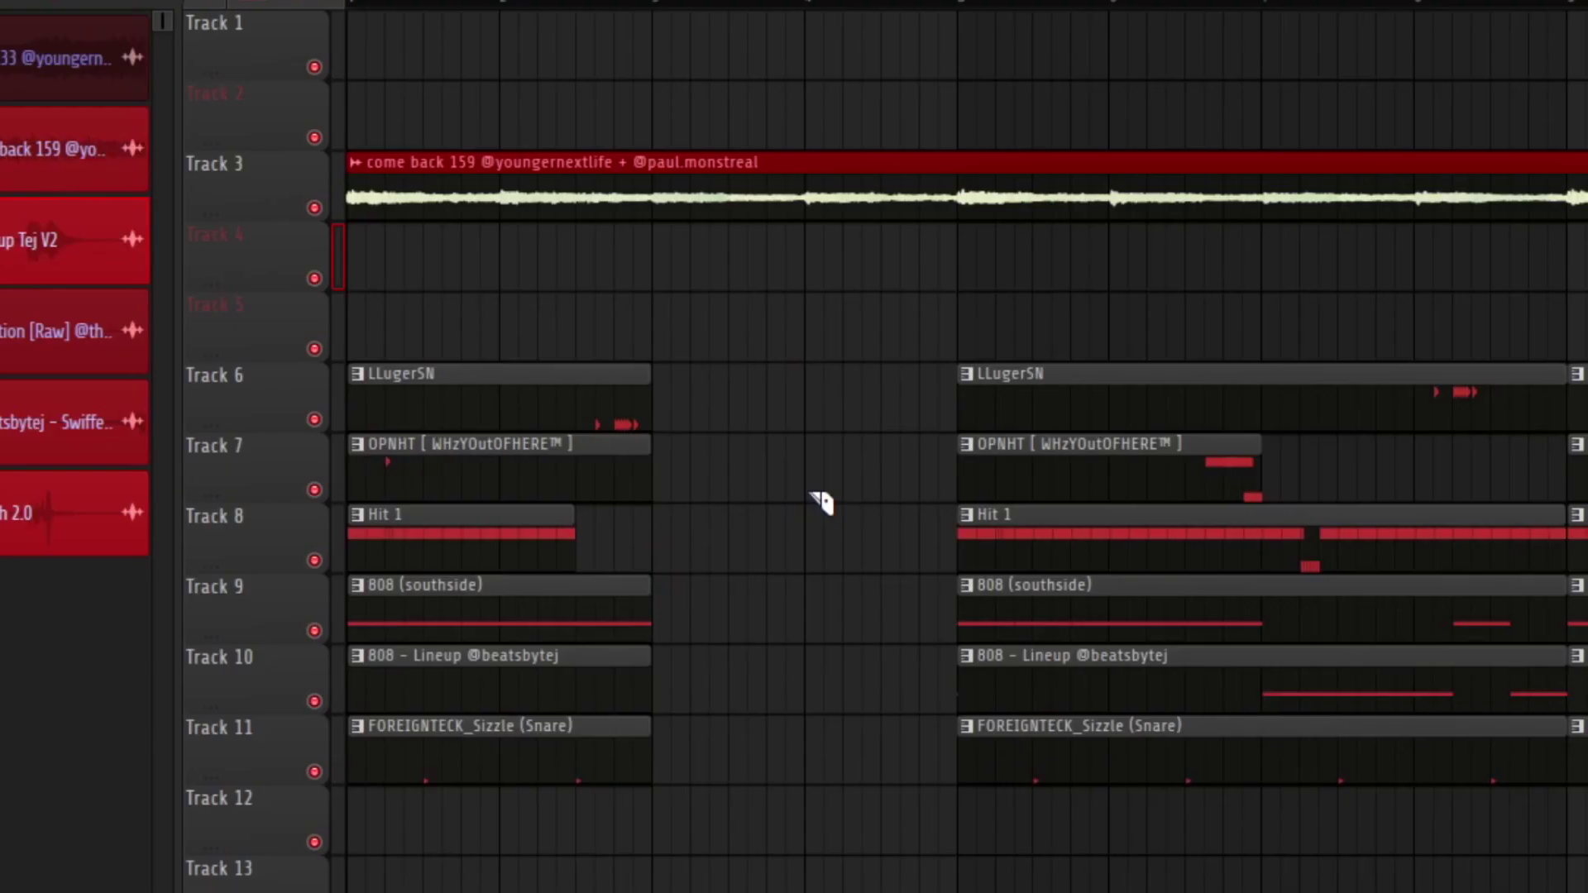
Step: Play the stop-and-start drum sections and delete the OPNHT clip starting at bar 5 on Track 7
key(space)
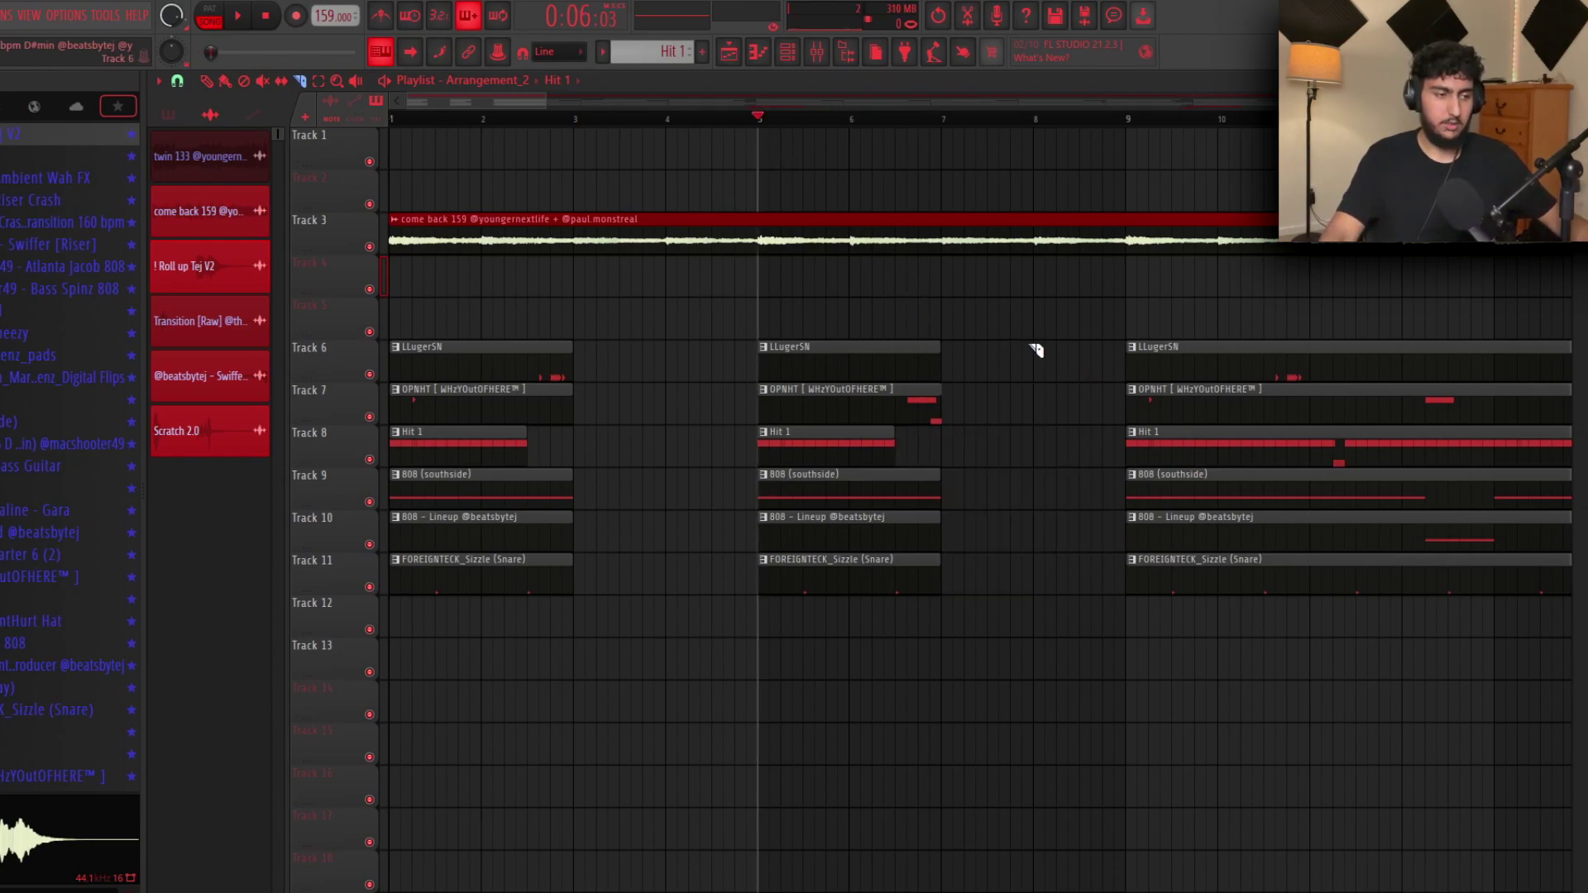
key(space)
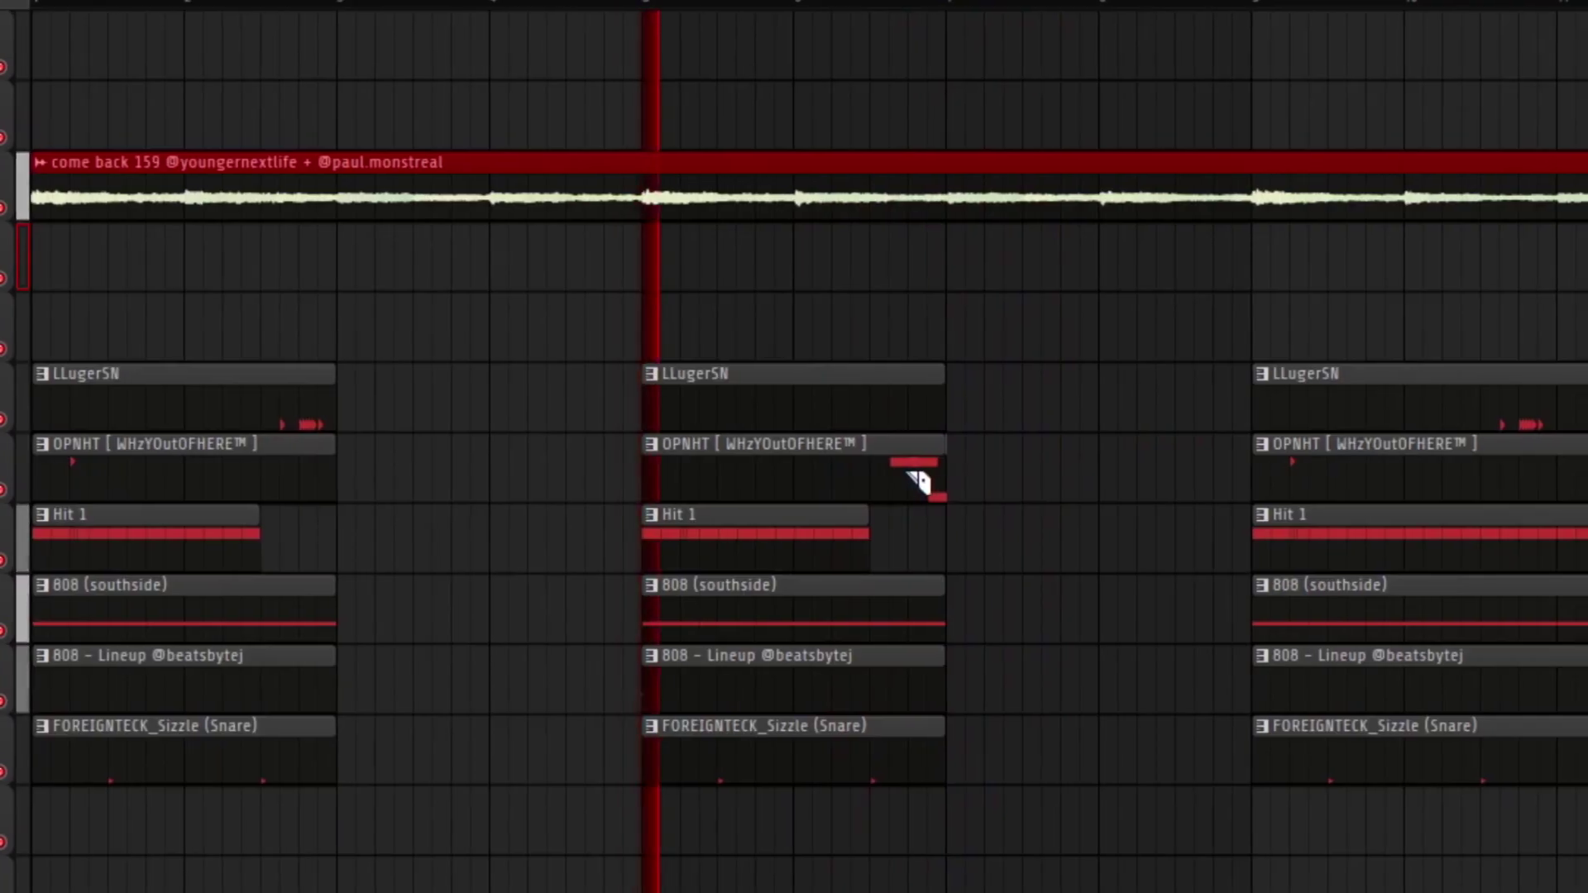
right_click(776, 453)
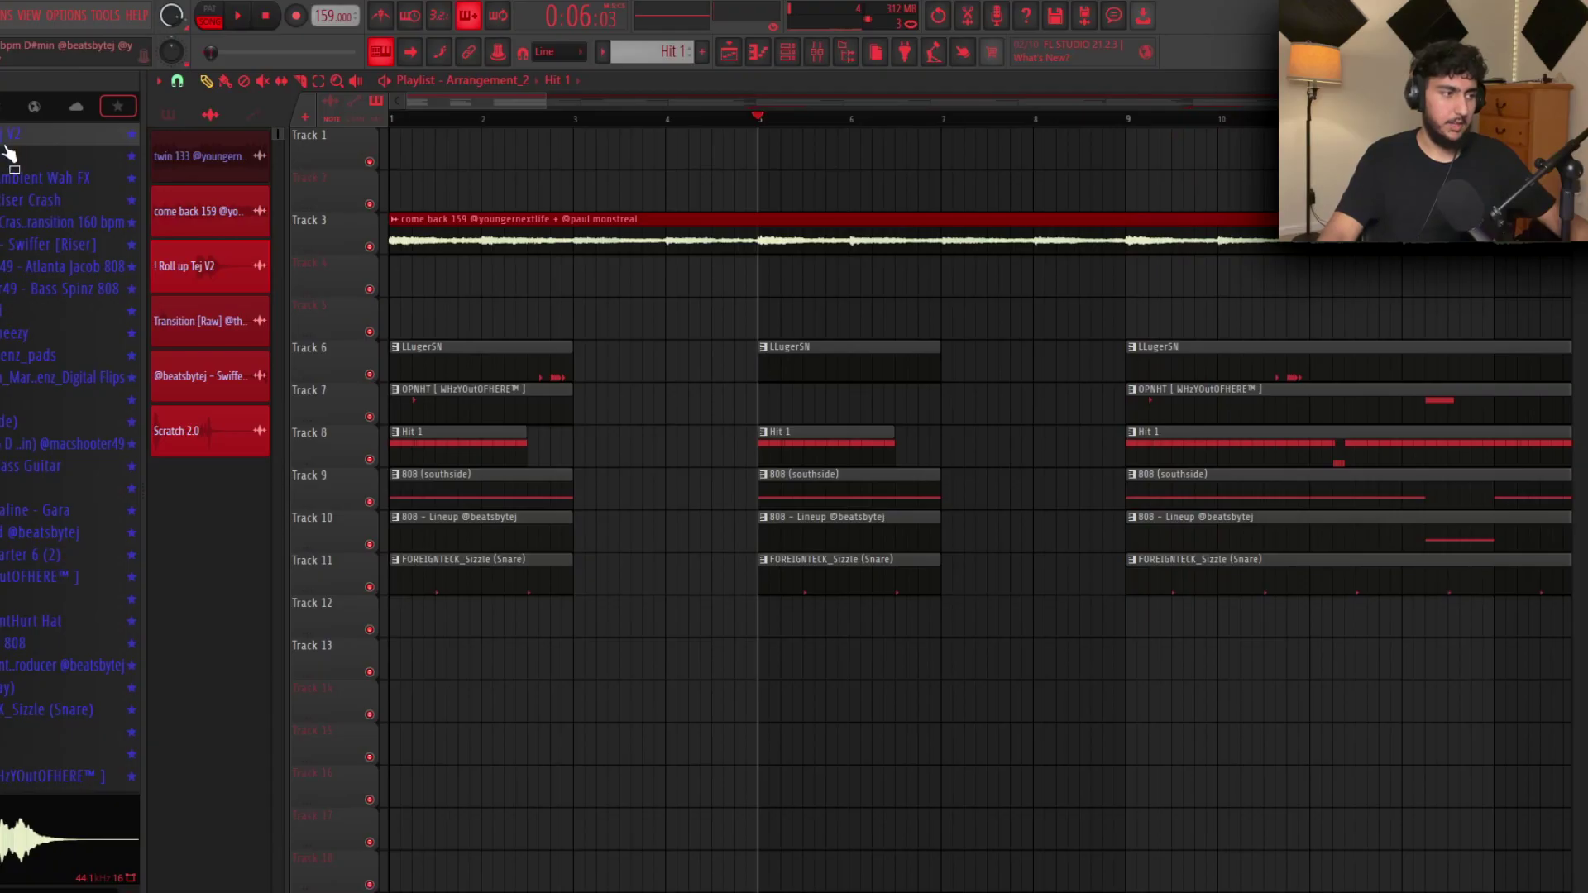
Step: Add the Roll up Tej V2 sample on Track 12 and align its swell with the start of the drum gap at bar 3
drag(5, 142, 857, 651)
drag(1015, 649, 698, 610)
scroll(804, 538, up, 5)
scroll(837, 599, up, 2)
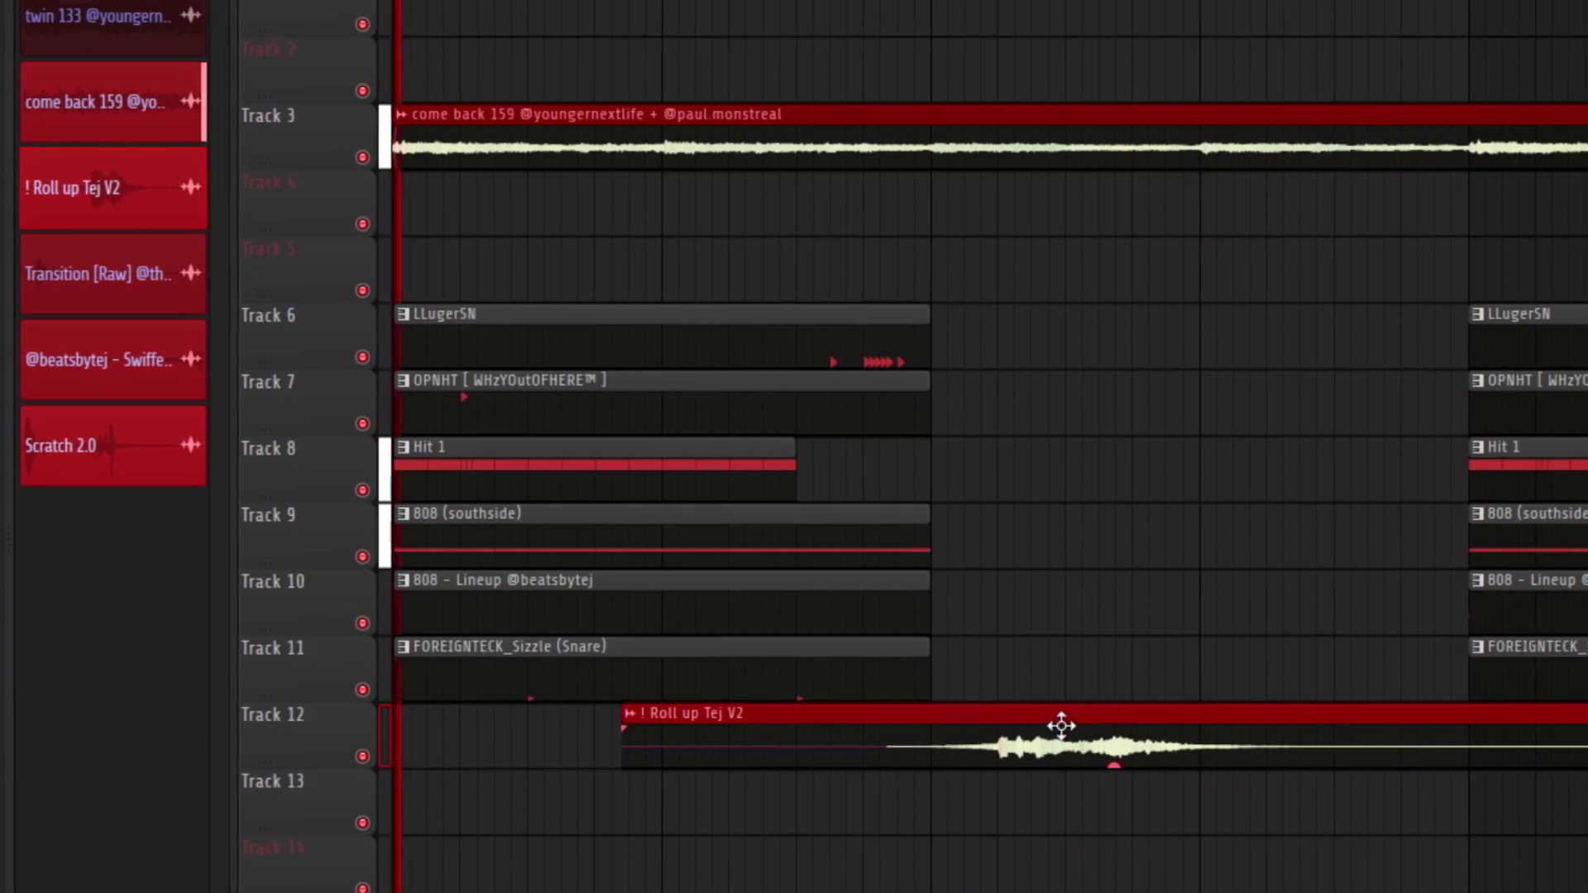
drag(1060, 726, 935, 708)
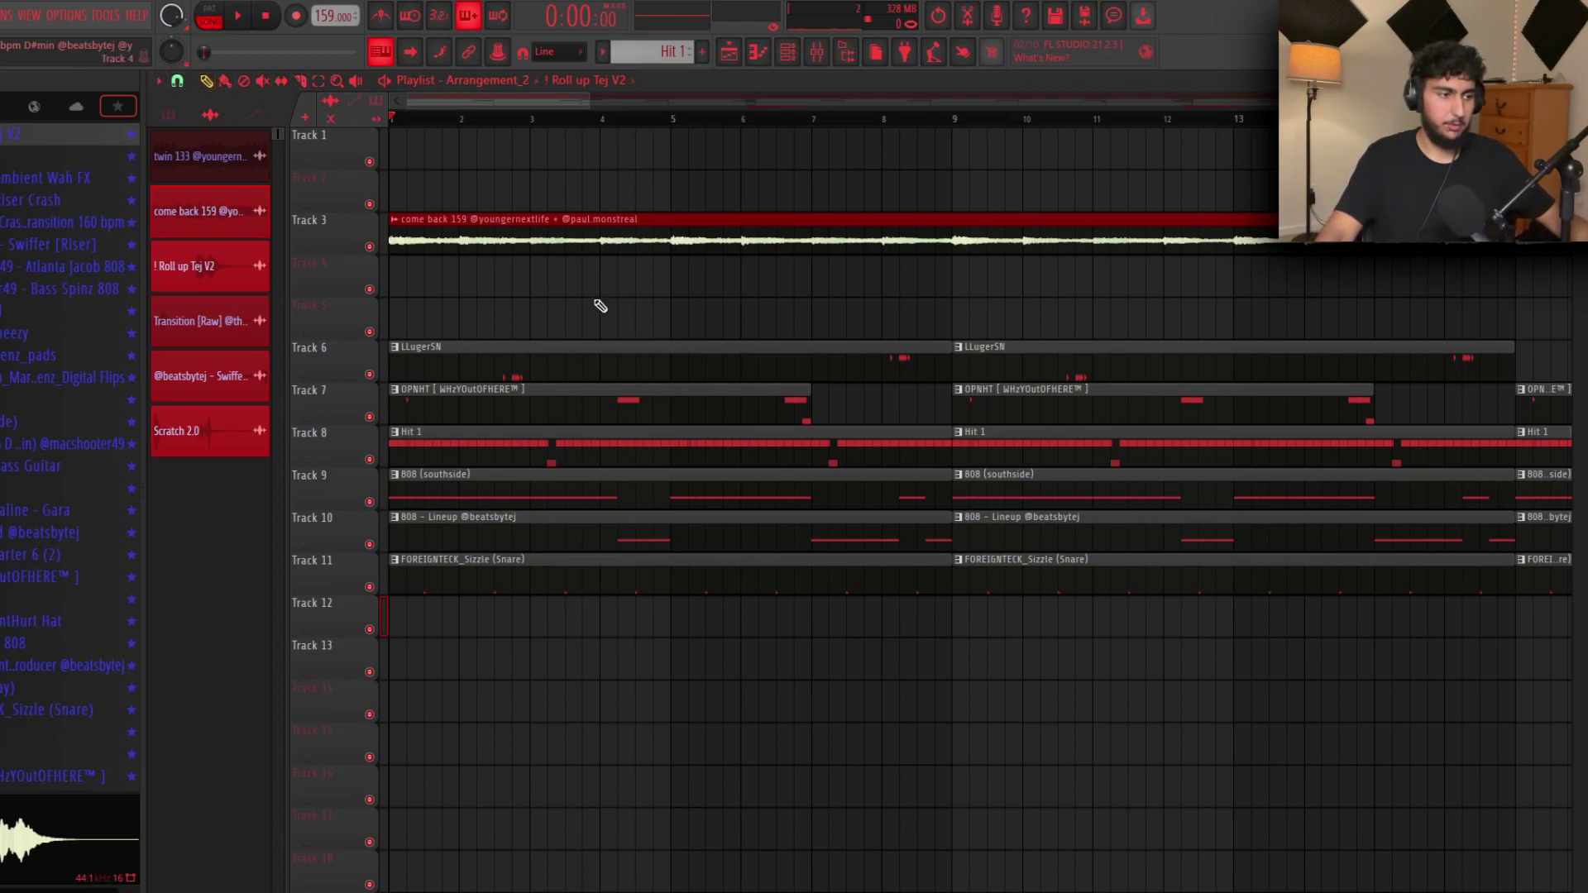
Step: Delete the OPNHT, 808 - Lineup and LLugerSN clips from the intro, and cut the remaining drum clips into short sections at bars 1 and 5
right_click(539, 408)
right_click(556, 536)
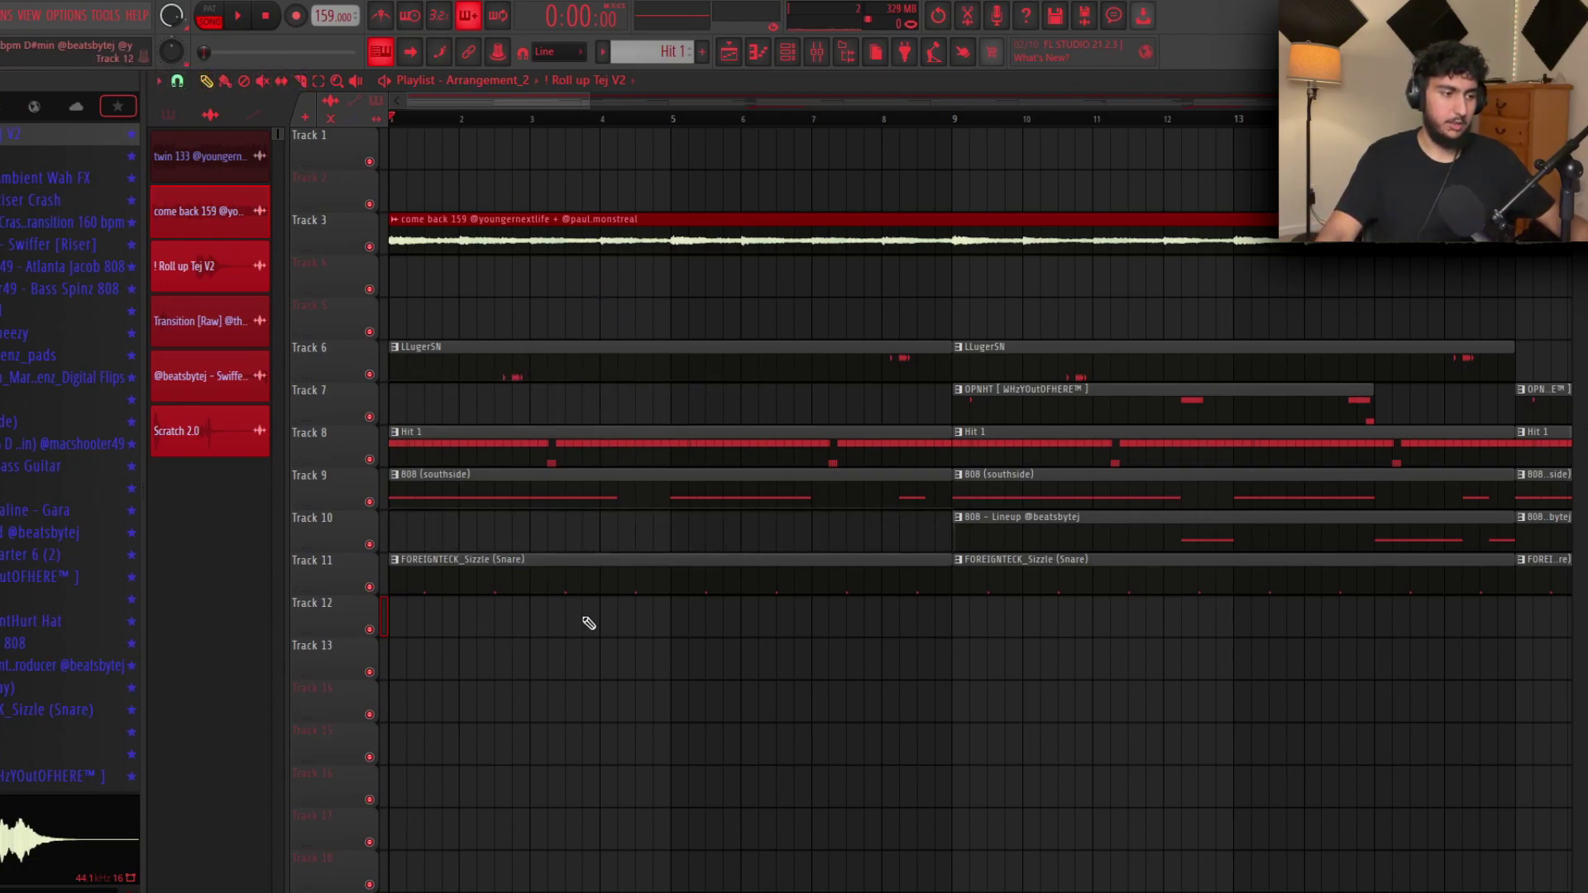
right_click(518, 376)
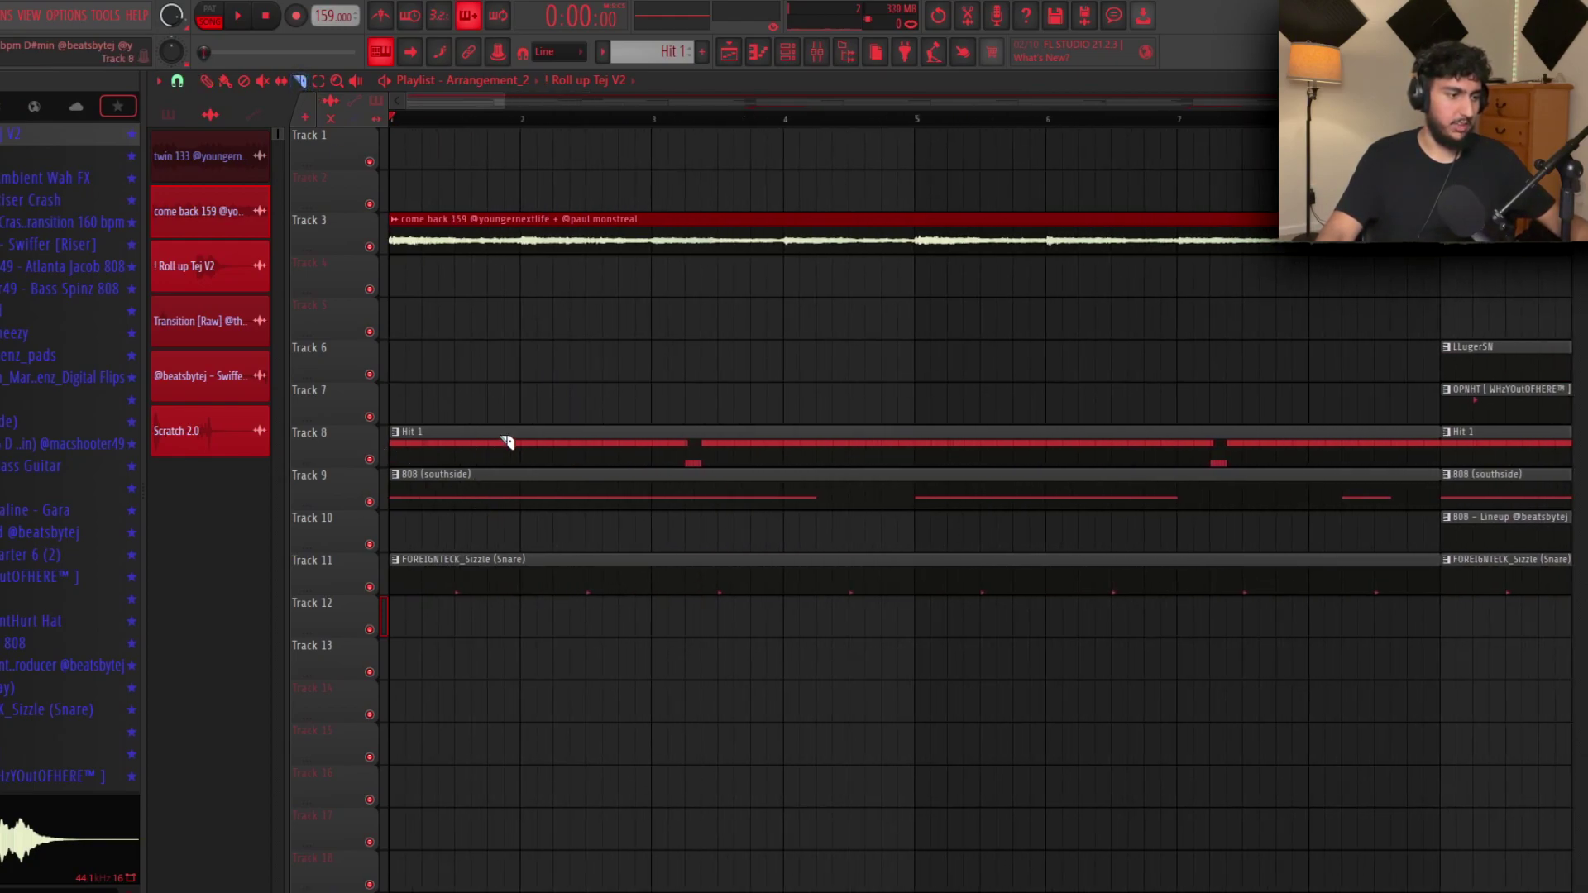
drag(654, 513, 654, 515)
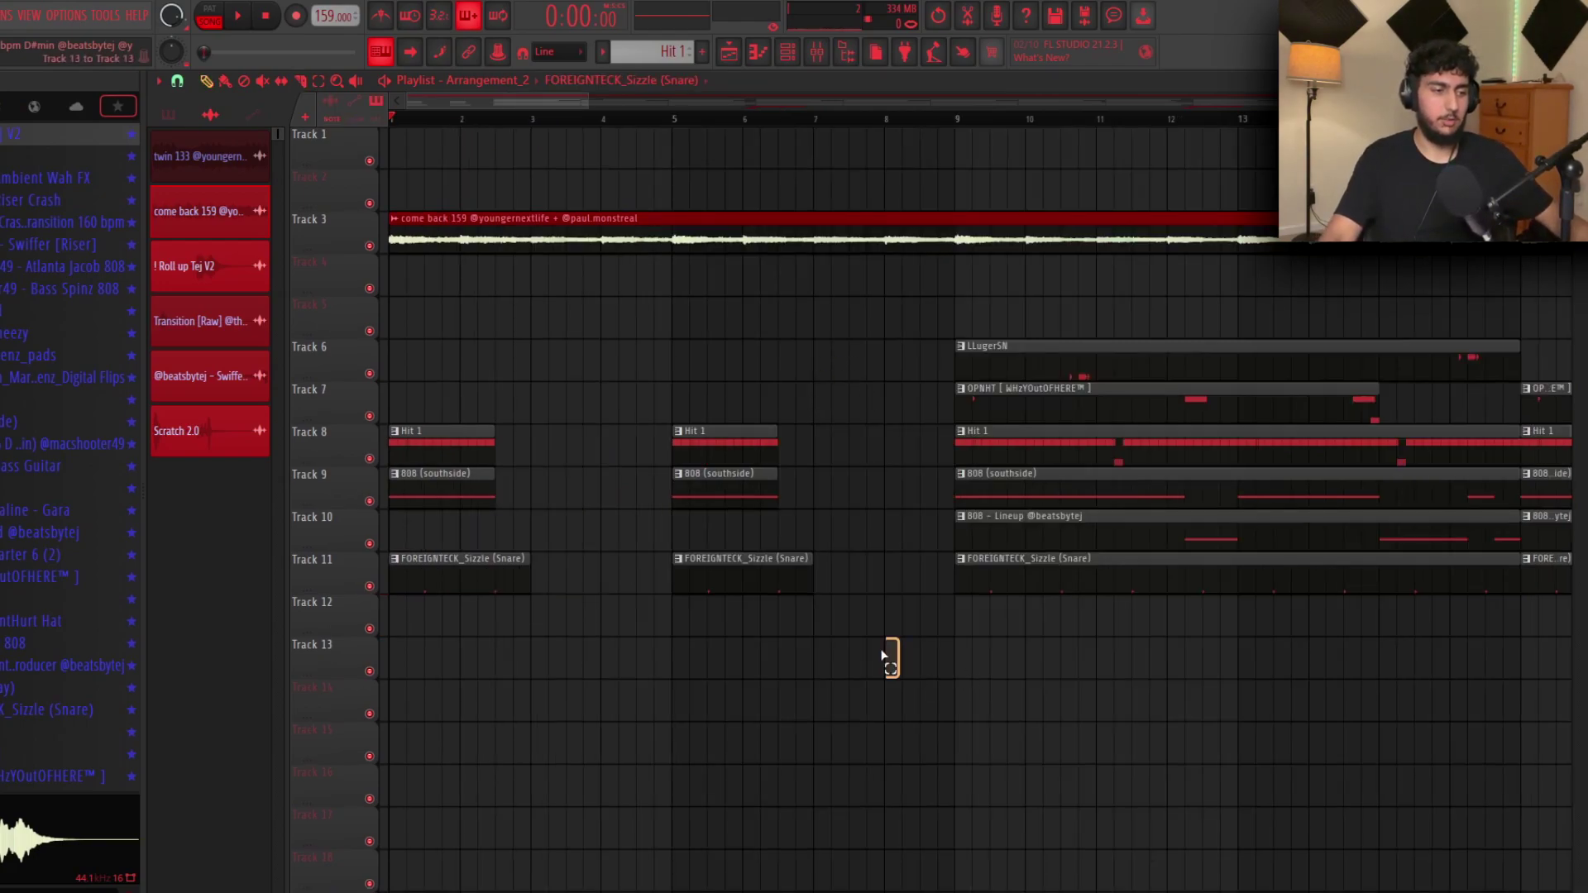
Step: Clear the remaining drum clips from the intro and move a set of drum clips from bar 9 to bar 1
drag(587, 417, 392, 616)
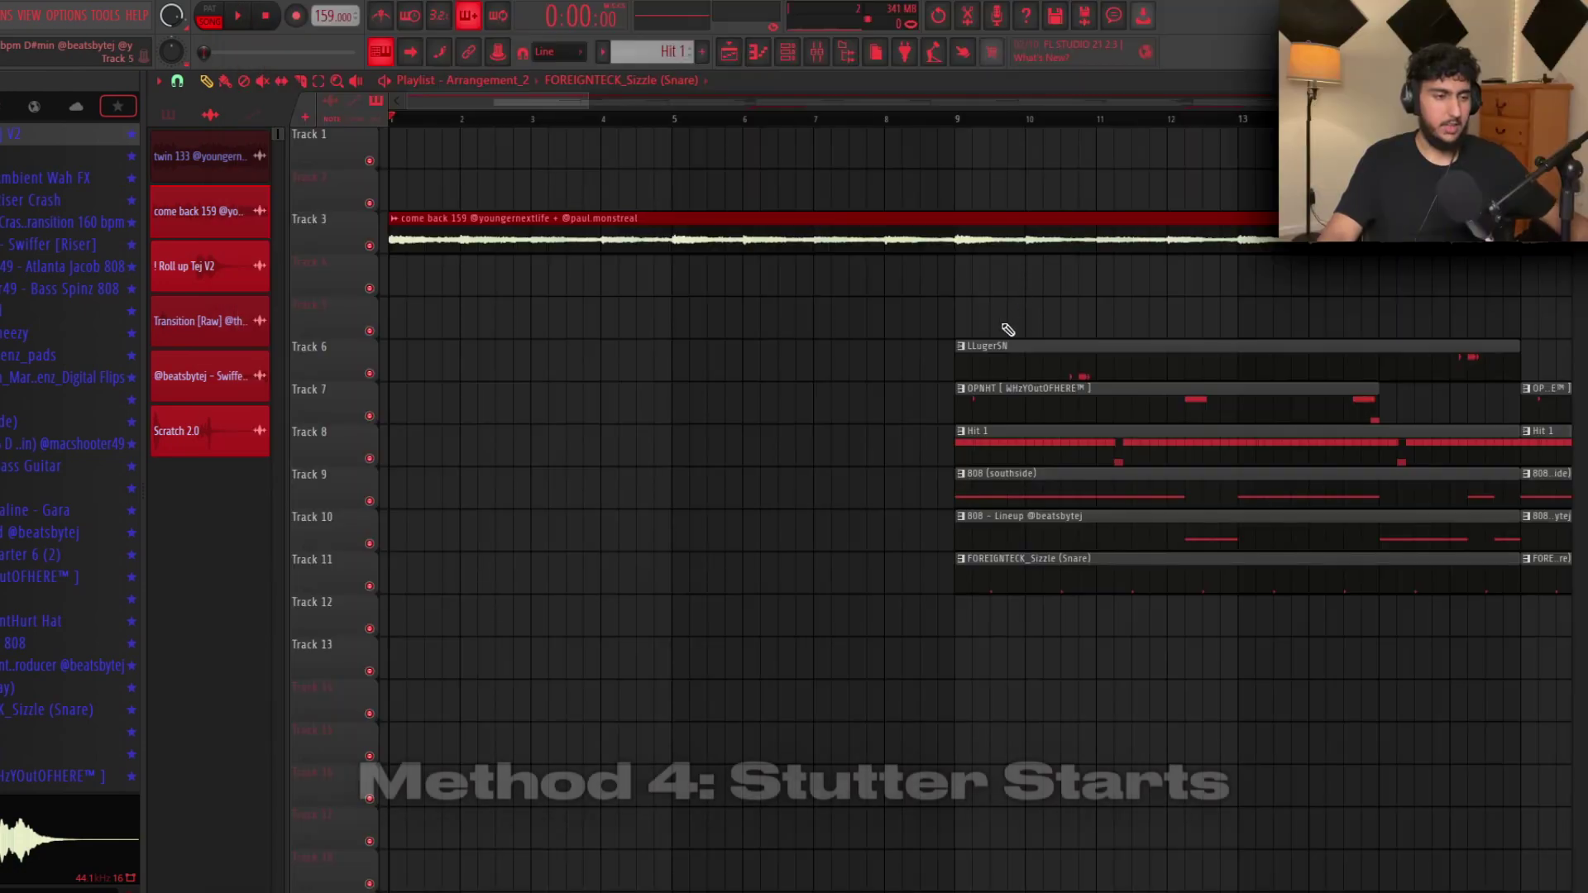
drag(1028, 295, 1063, 514)
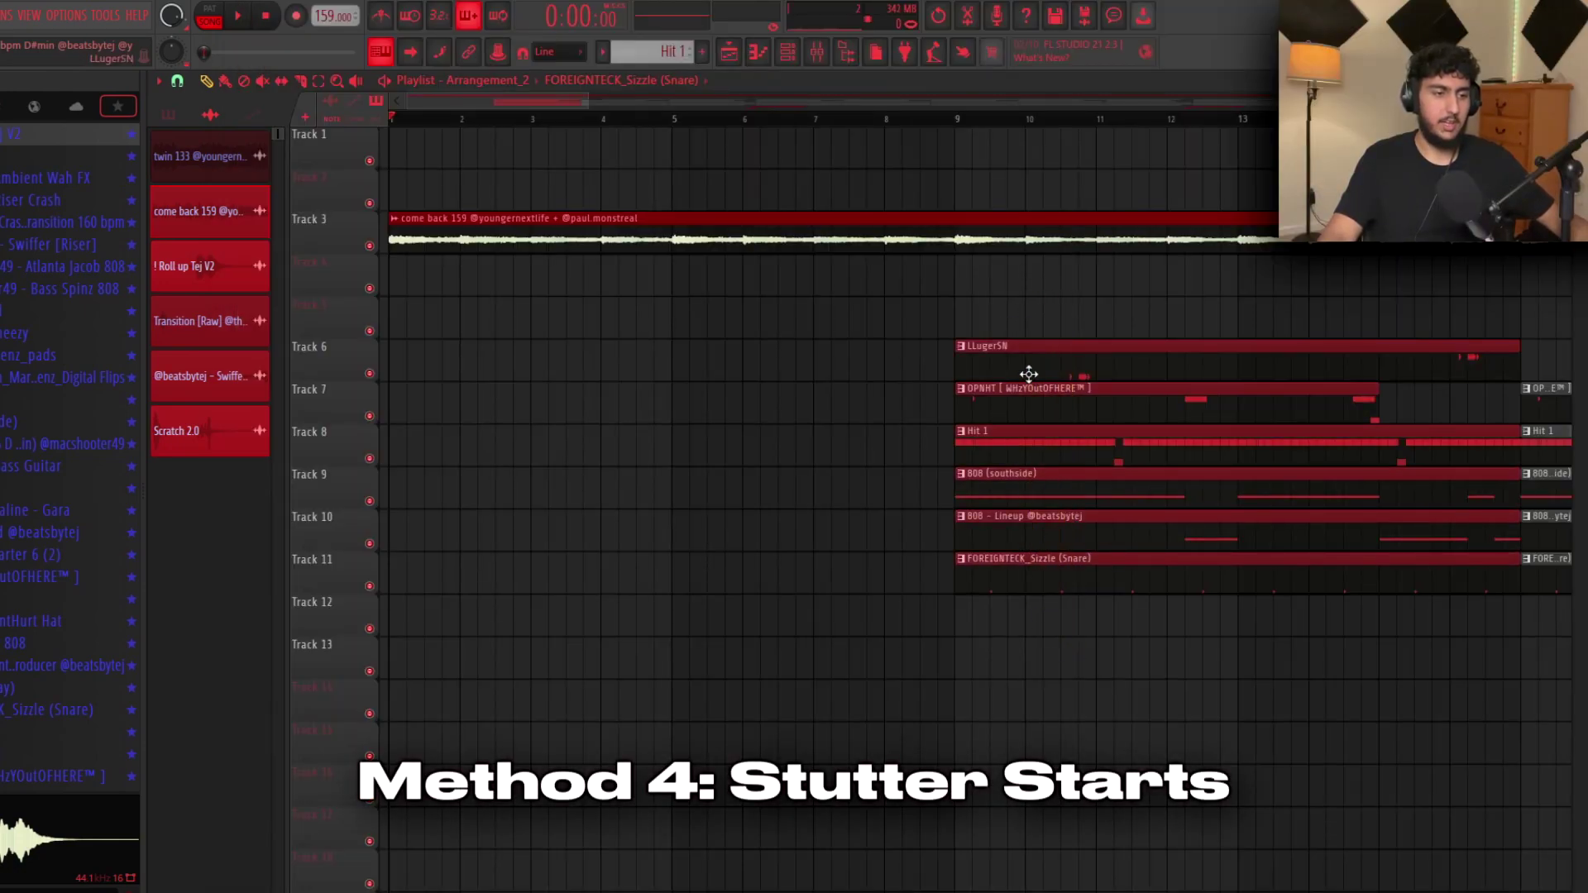
drag(1024, 376, 457, 375)
ctrl+click(647, 319)
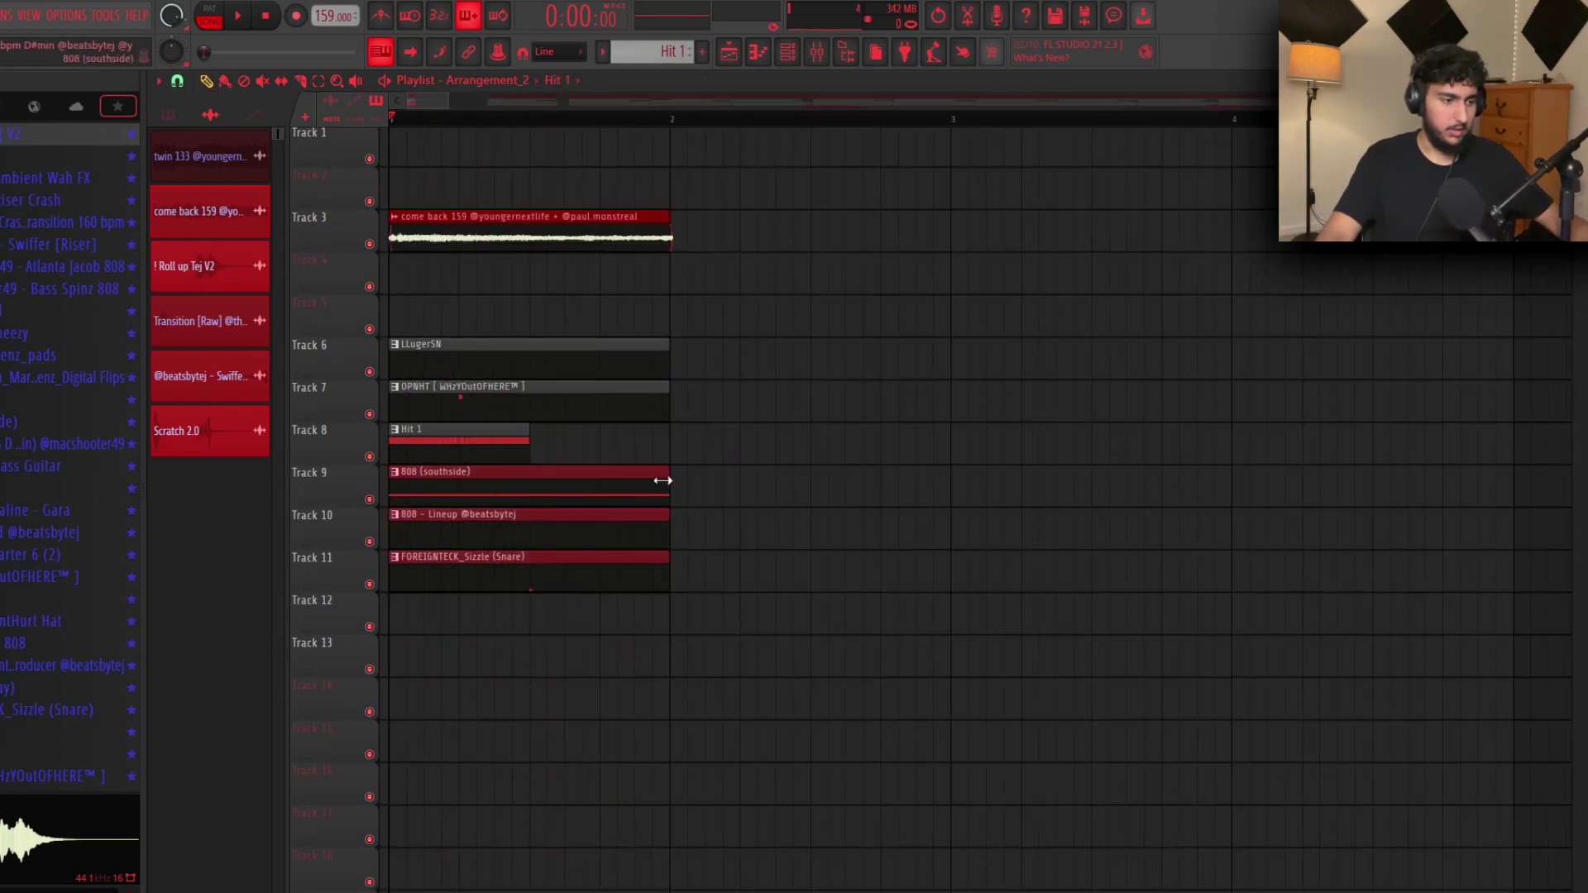
Step: Trim the drum clips to the first half of bar 1 and duplicate them to fill bars 1 and 2
drag(662, 475, 536, 482)
drag(634, 486, 528, 361)
drag(569, 595, 447, 344)
key(ctrl+b)
ctrl+click(744, 315)
drag(704, 613, 444, 344)
key(ctrl+b)
ctrl+click(689, 286)
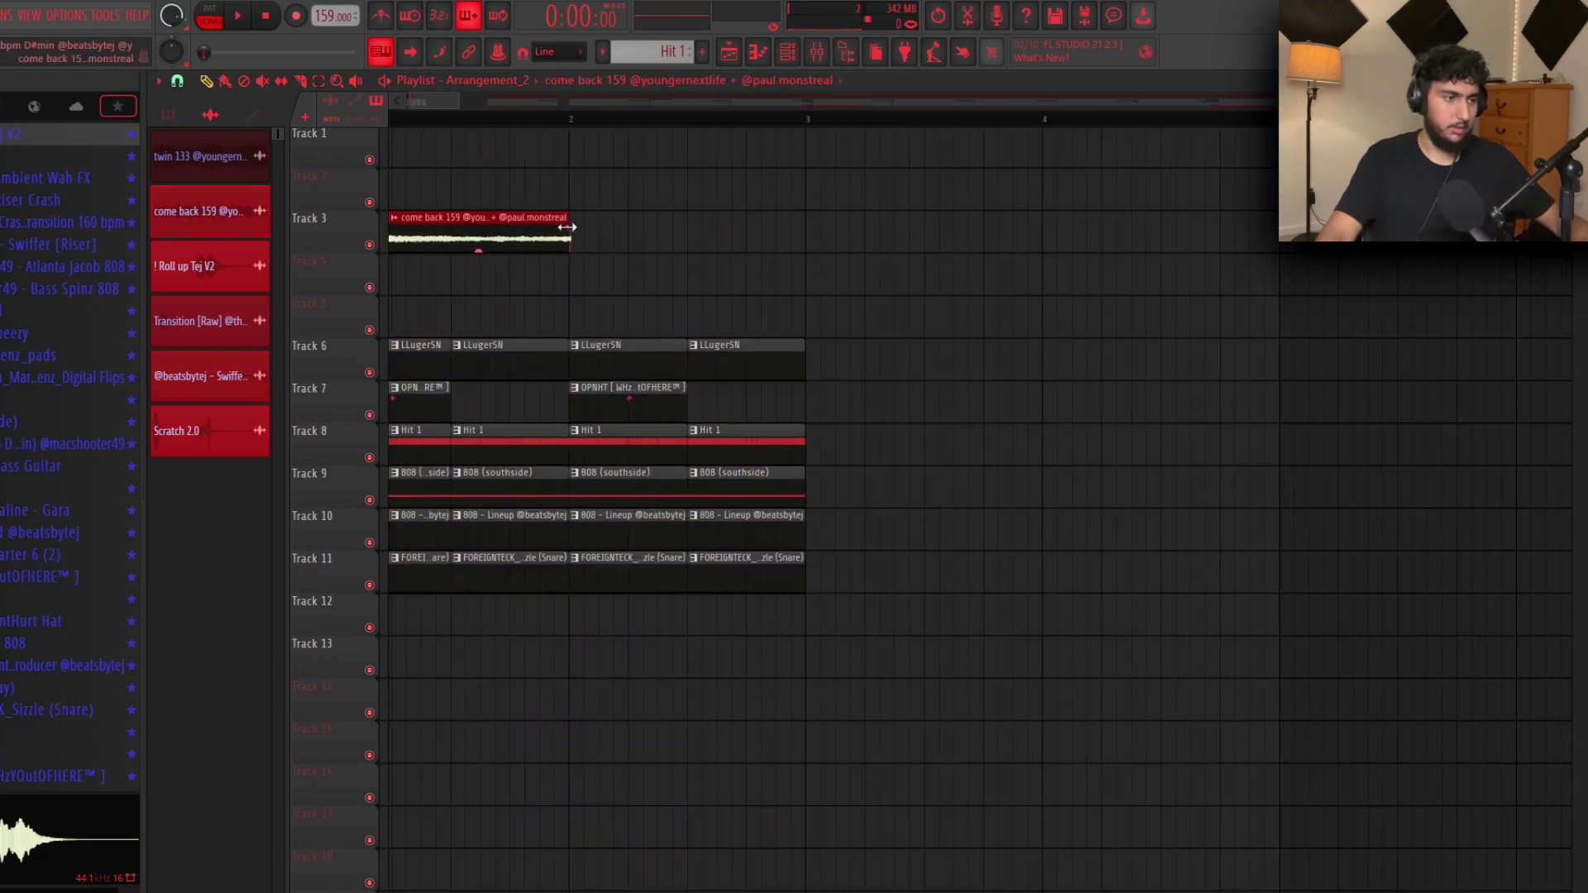
Step: Trim the come back 159 melody clip on Track 3 to half a bar and duplicate it to match the drum stutters
drag(778, 314, 851, 326)
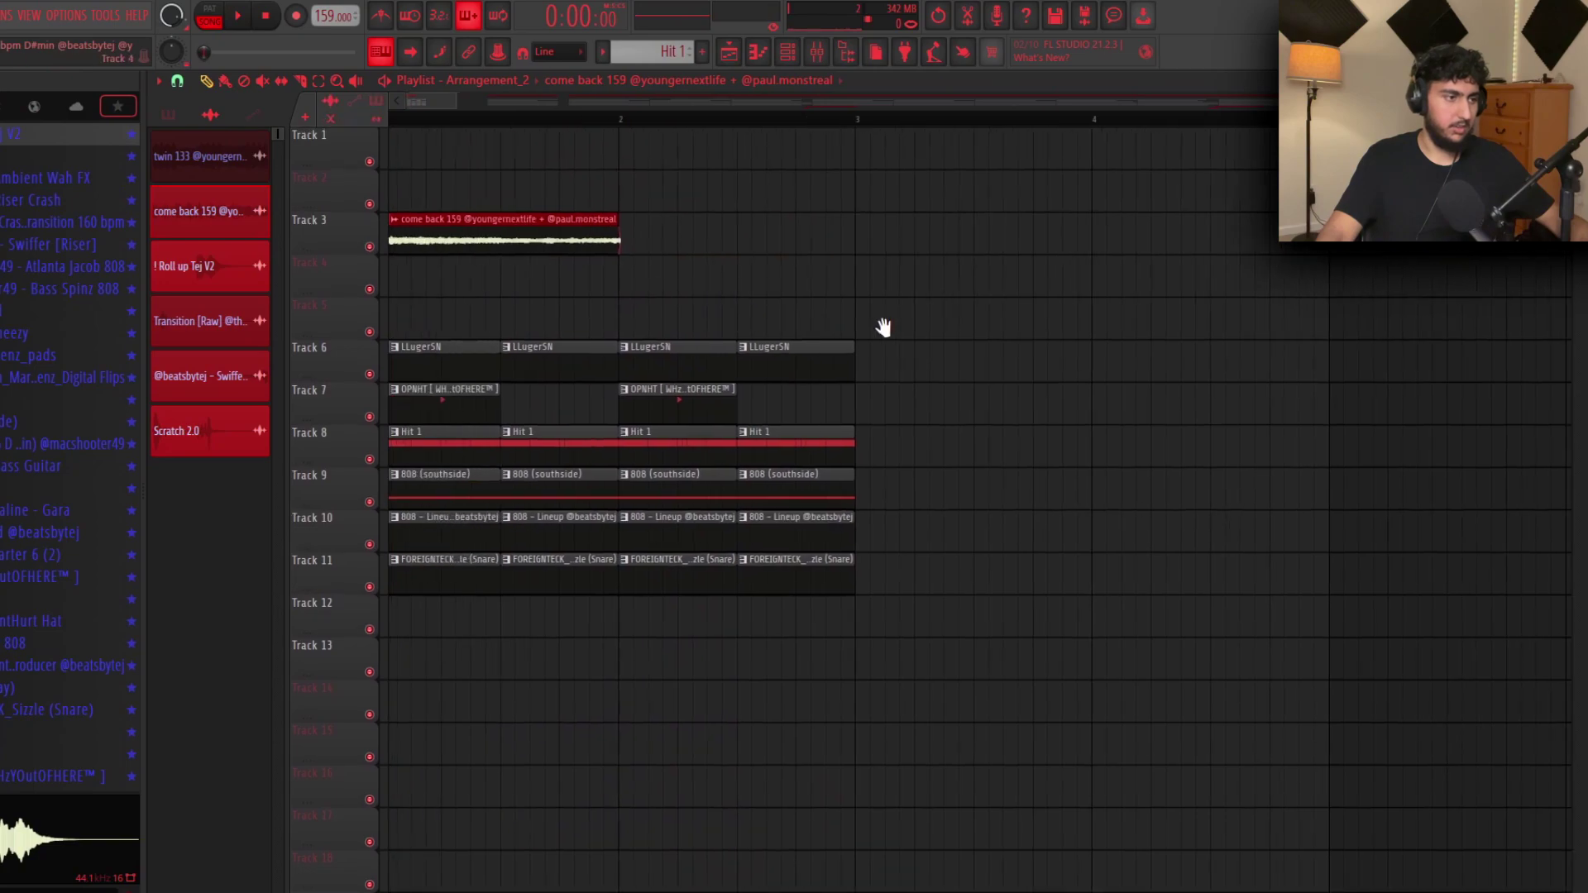
drag(624, 231, 508, 235)
key(ctrl+b)
key(ctrl+b)
key(ctrl+b)
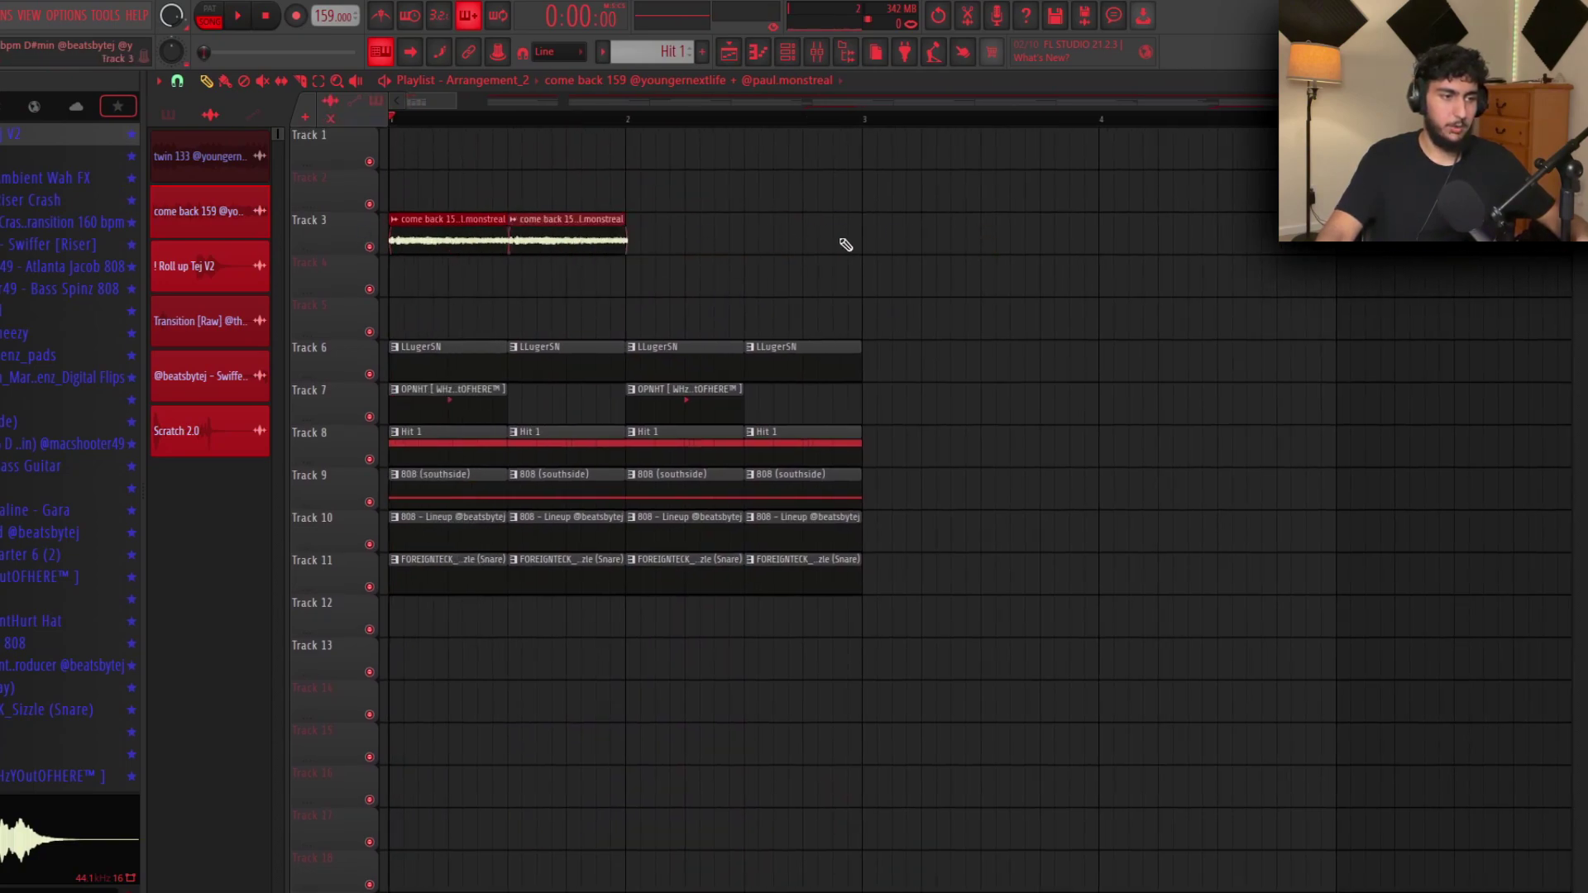
Step: Replace the last two half-bar stutters with a full-bar repeat in bar 2 and align the full melody and drums to bar 3
right_click(1005, 330)
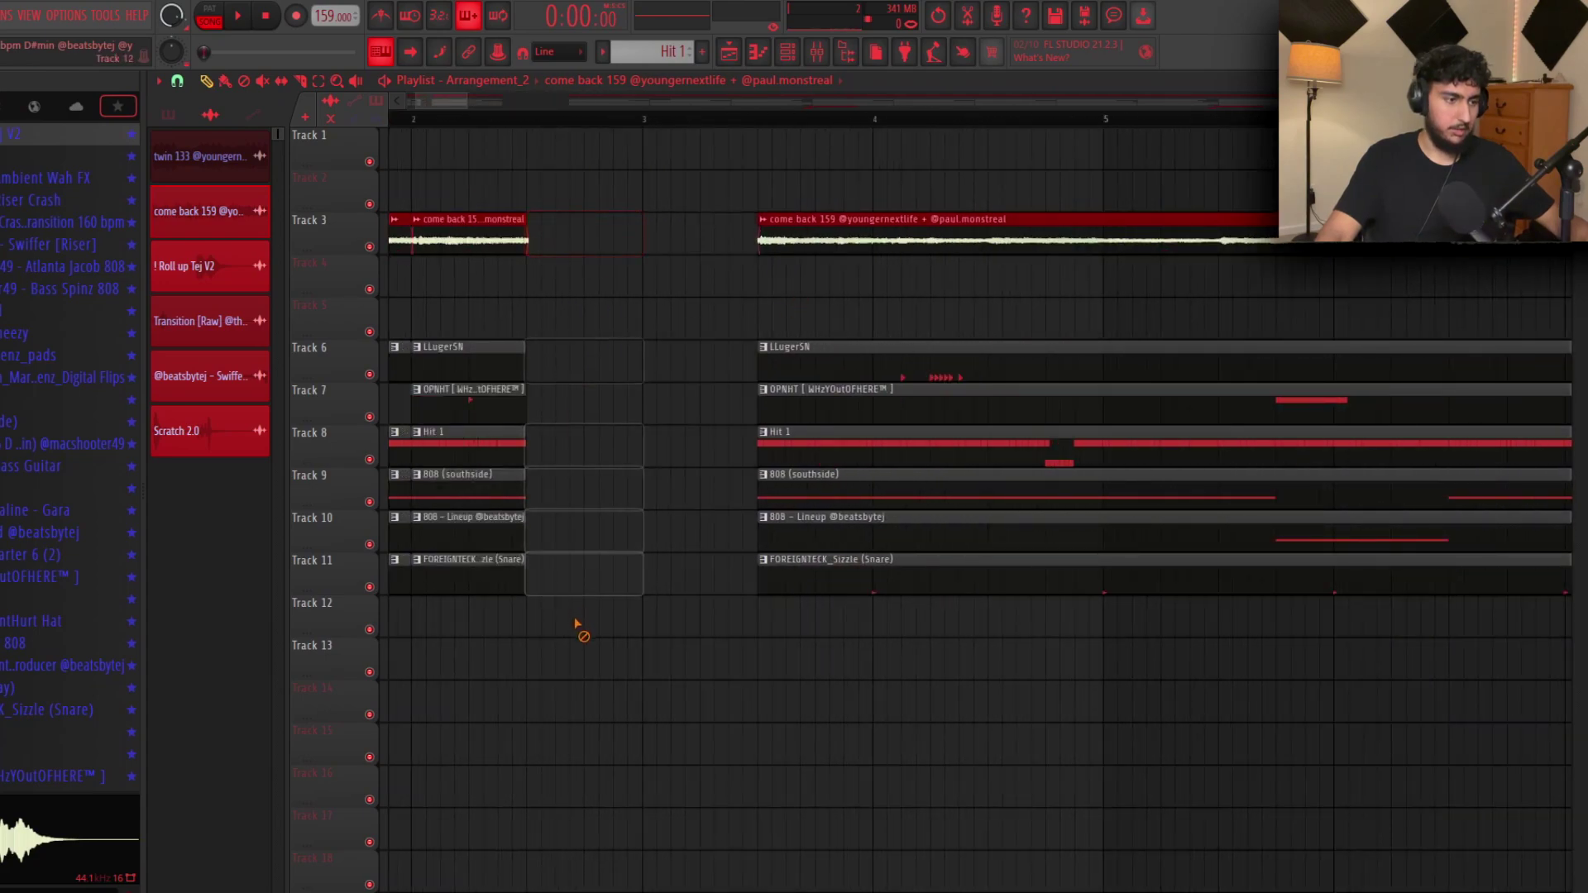
key(ctrl+z)
key(Delete)
drag(608, 214, 643, 234)
right_click(733, 362)
drag(918, 608, 704, 241)
scroll(559, 129, down, 3)
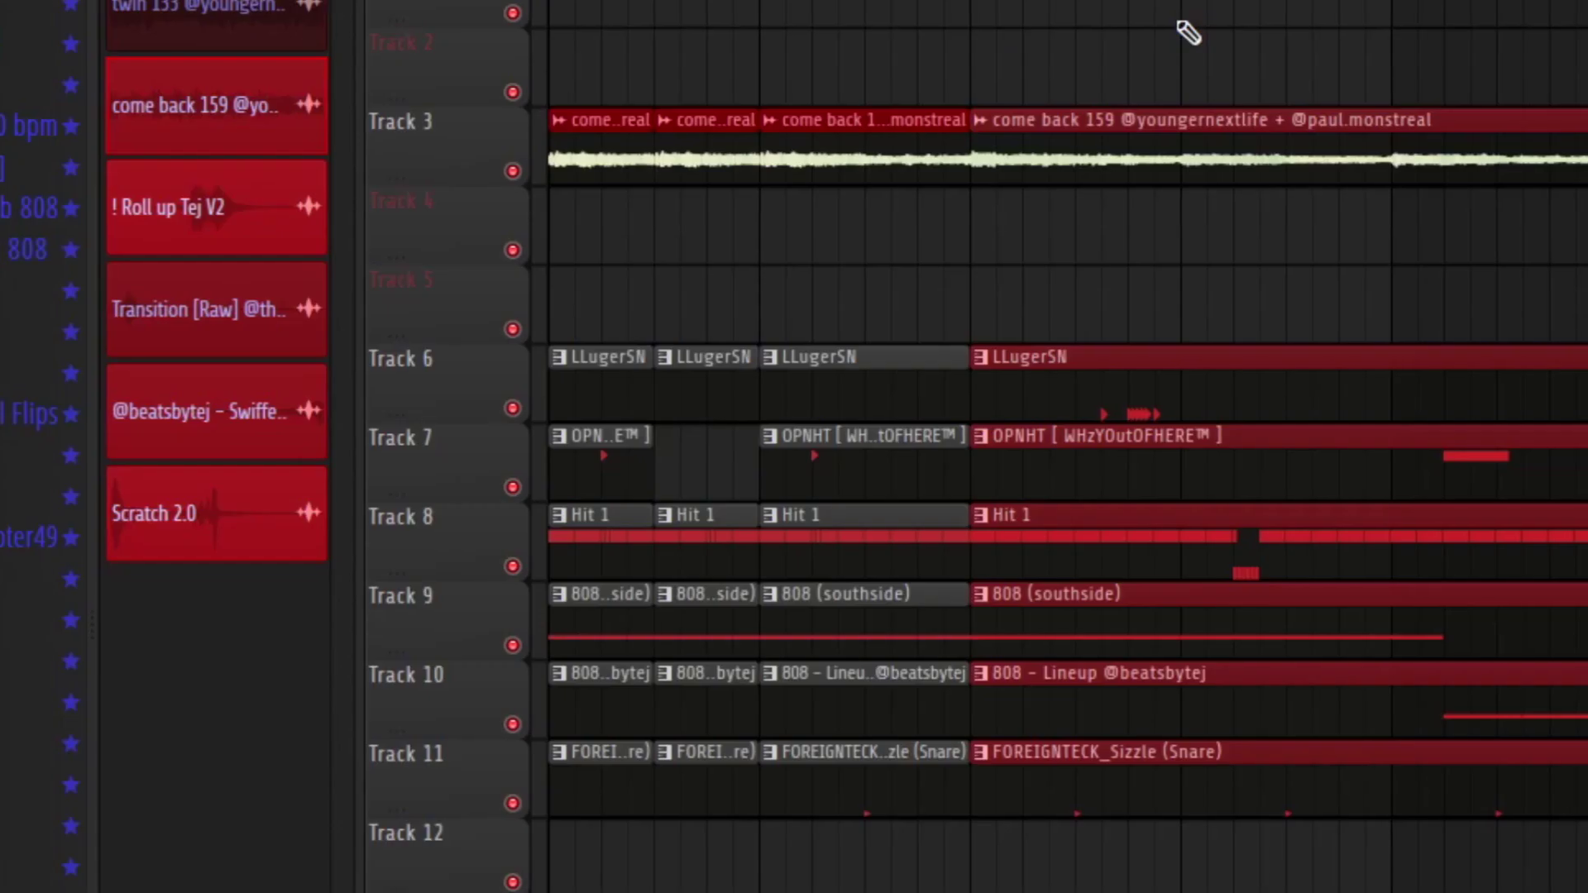
Step: Play the stutter-start intro, then the version with the half-bar dropout and the Roll up Tej V2 transition
key(space)
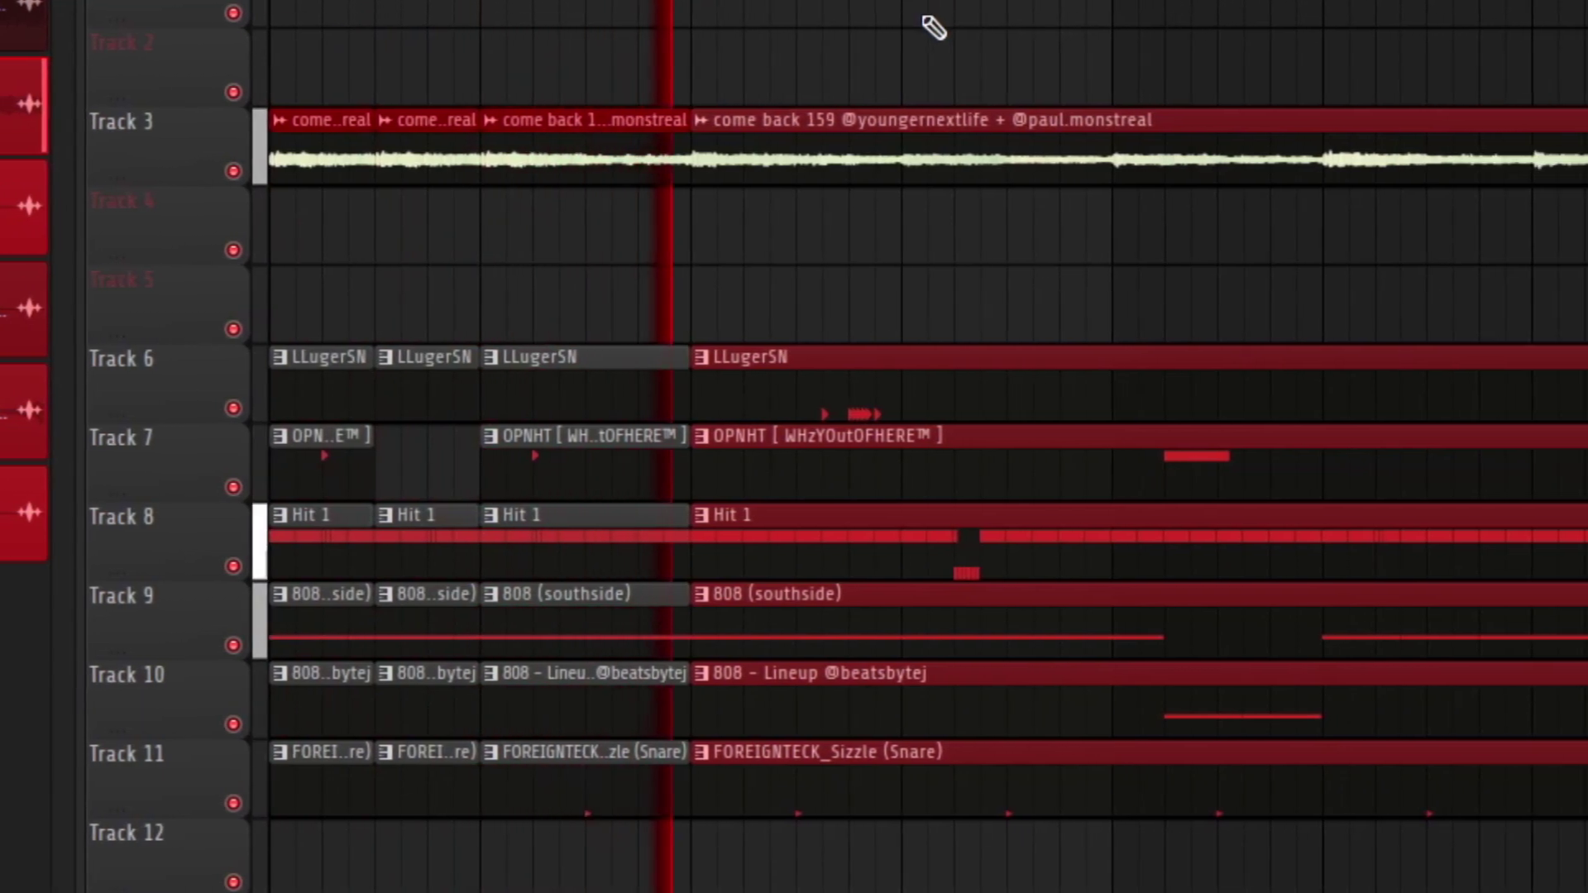
ctrl+click(1076, 19)
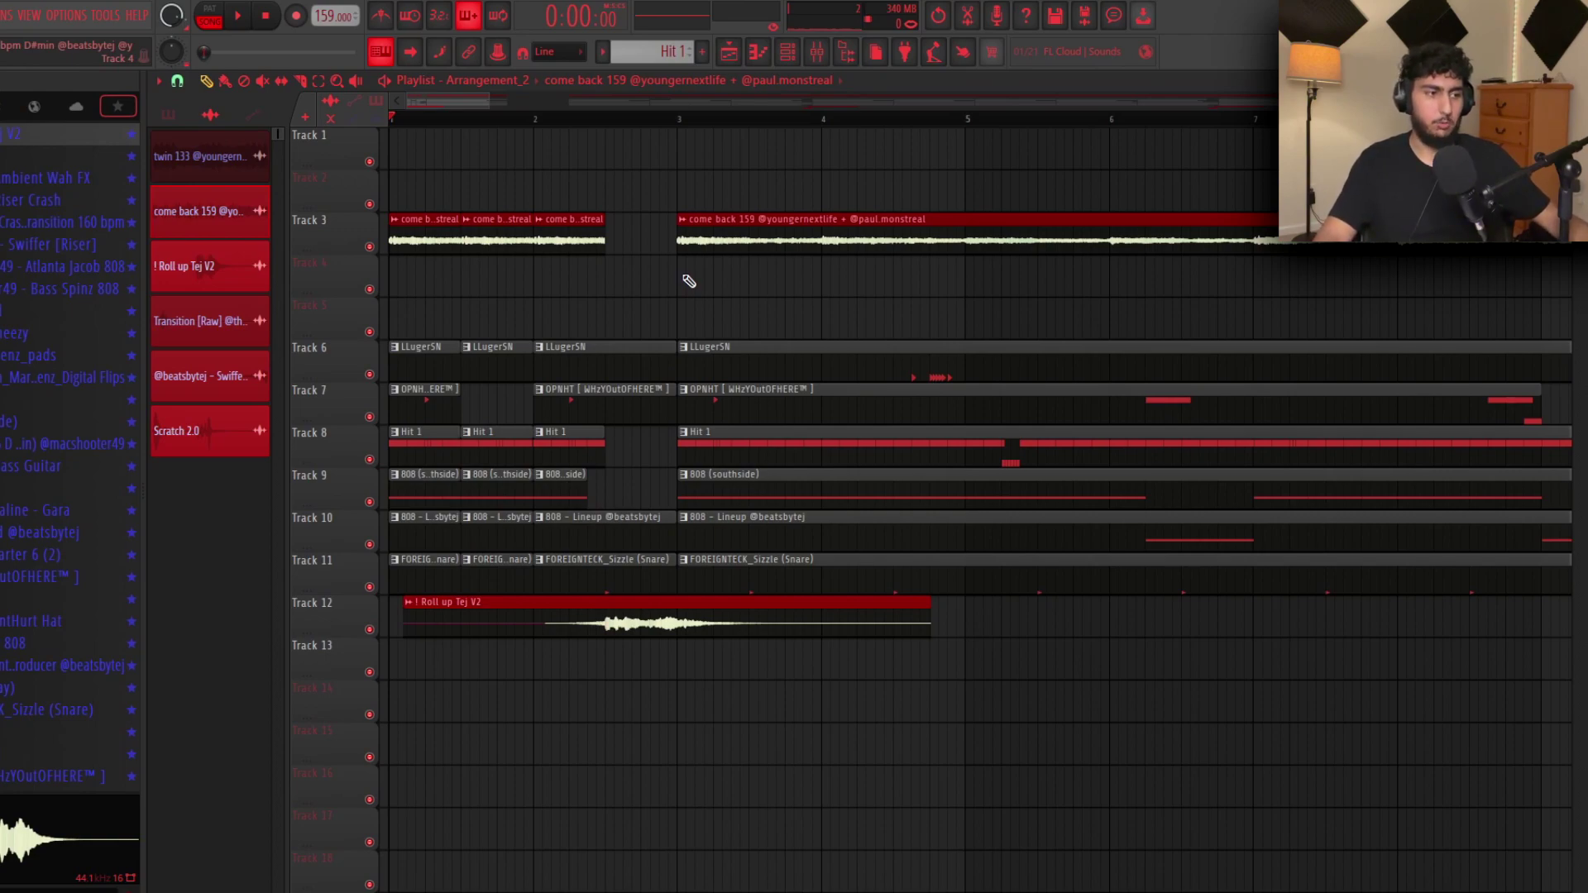
key(space)
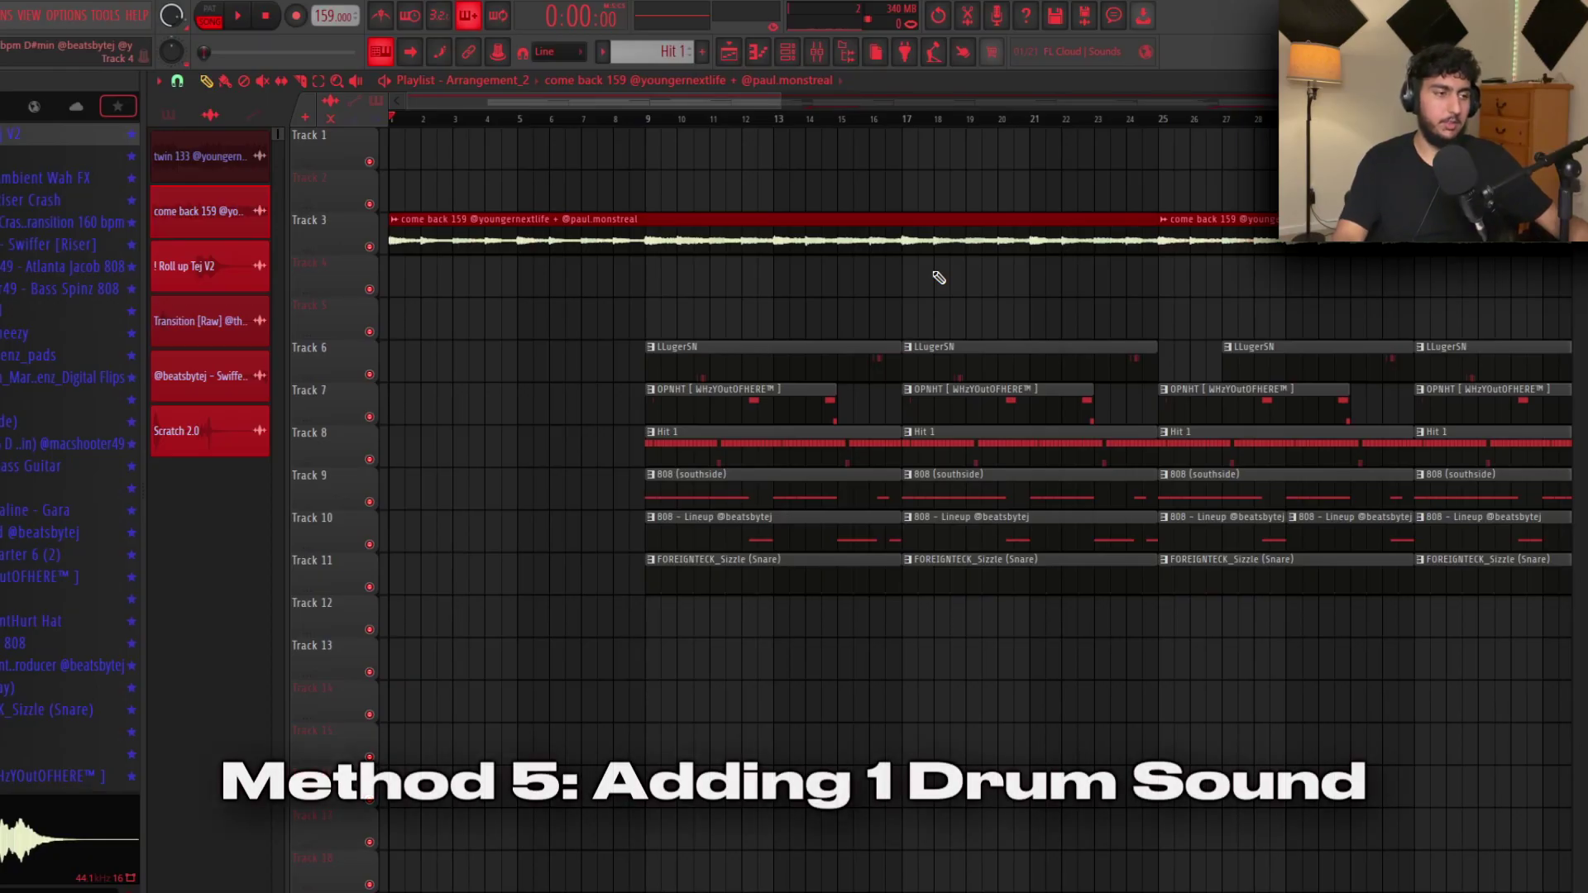
Step: Place a Hit 1 clip from bar 5 to halfway through bar 8 and copy the FOREIGNTECK_Sizzle snare clip to bar 5 on Track 11
scroll(489, 358, up, 4)
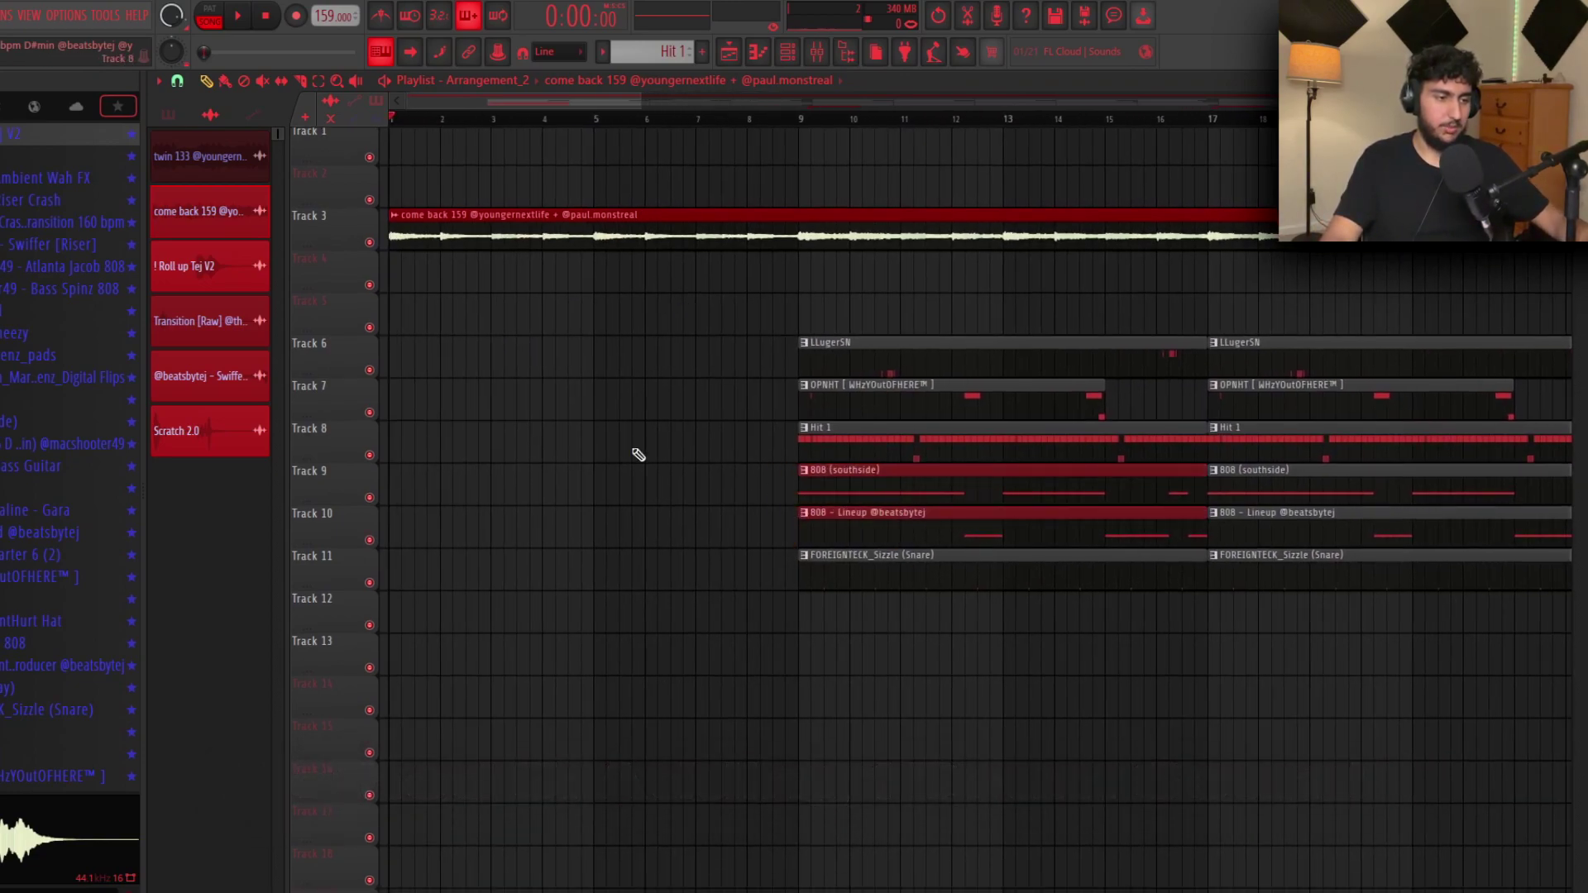
drag(884, 450, 458, 440)
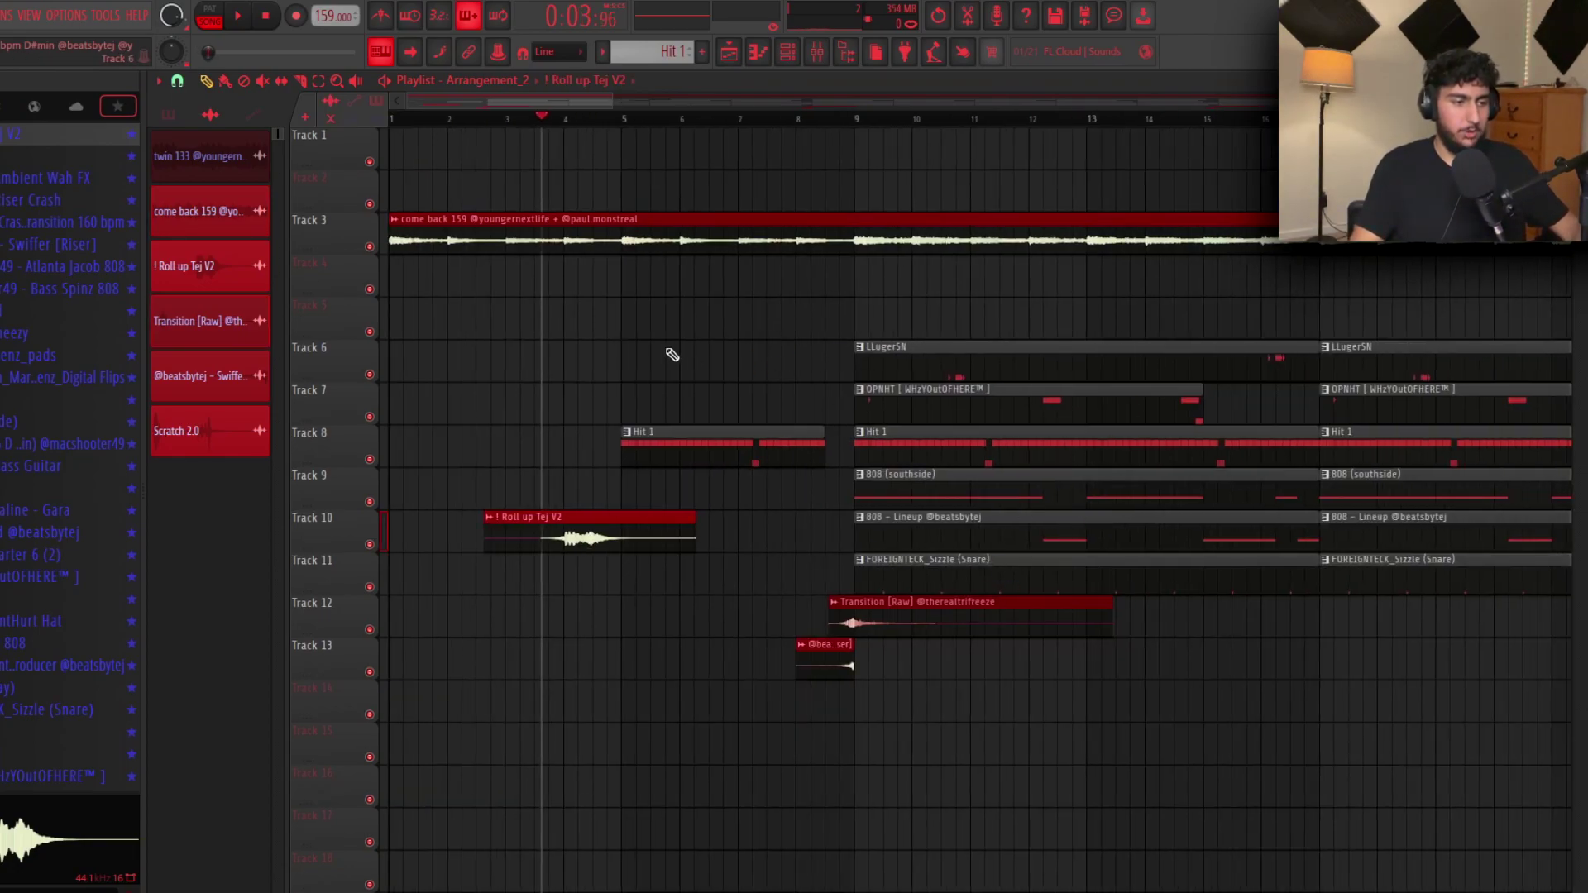
drag(1008, 574, 621, 582)
drag(523, 120, 376, 181)
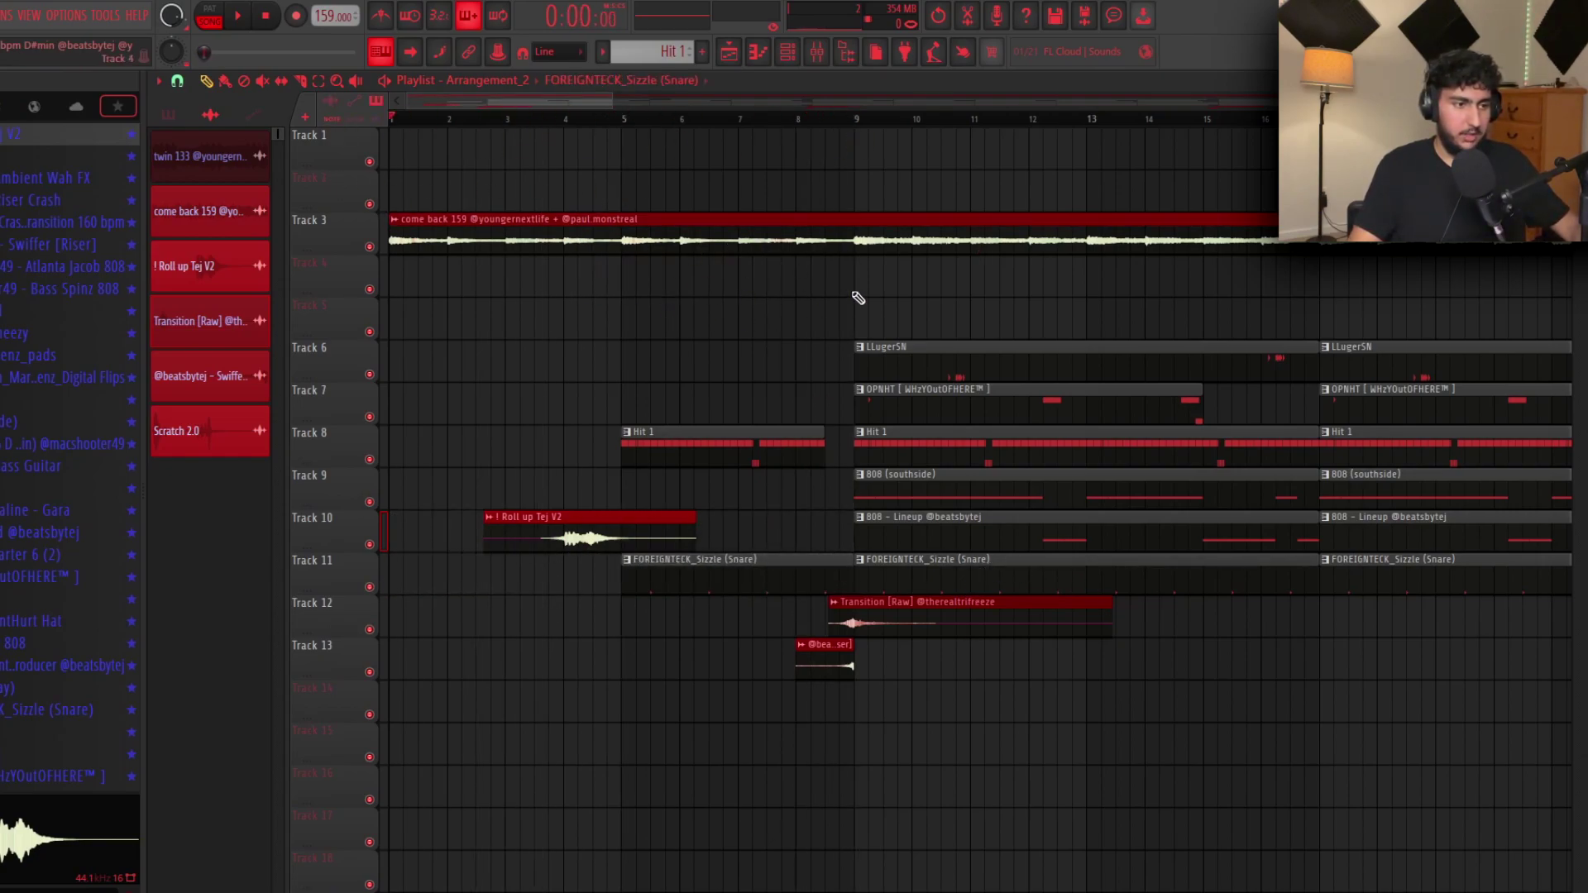
Step: Delete the FOREIGNTECK_Sizzle snare clip starting at bar 5 on Track 11
drag(740, 385, 757, 612)
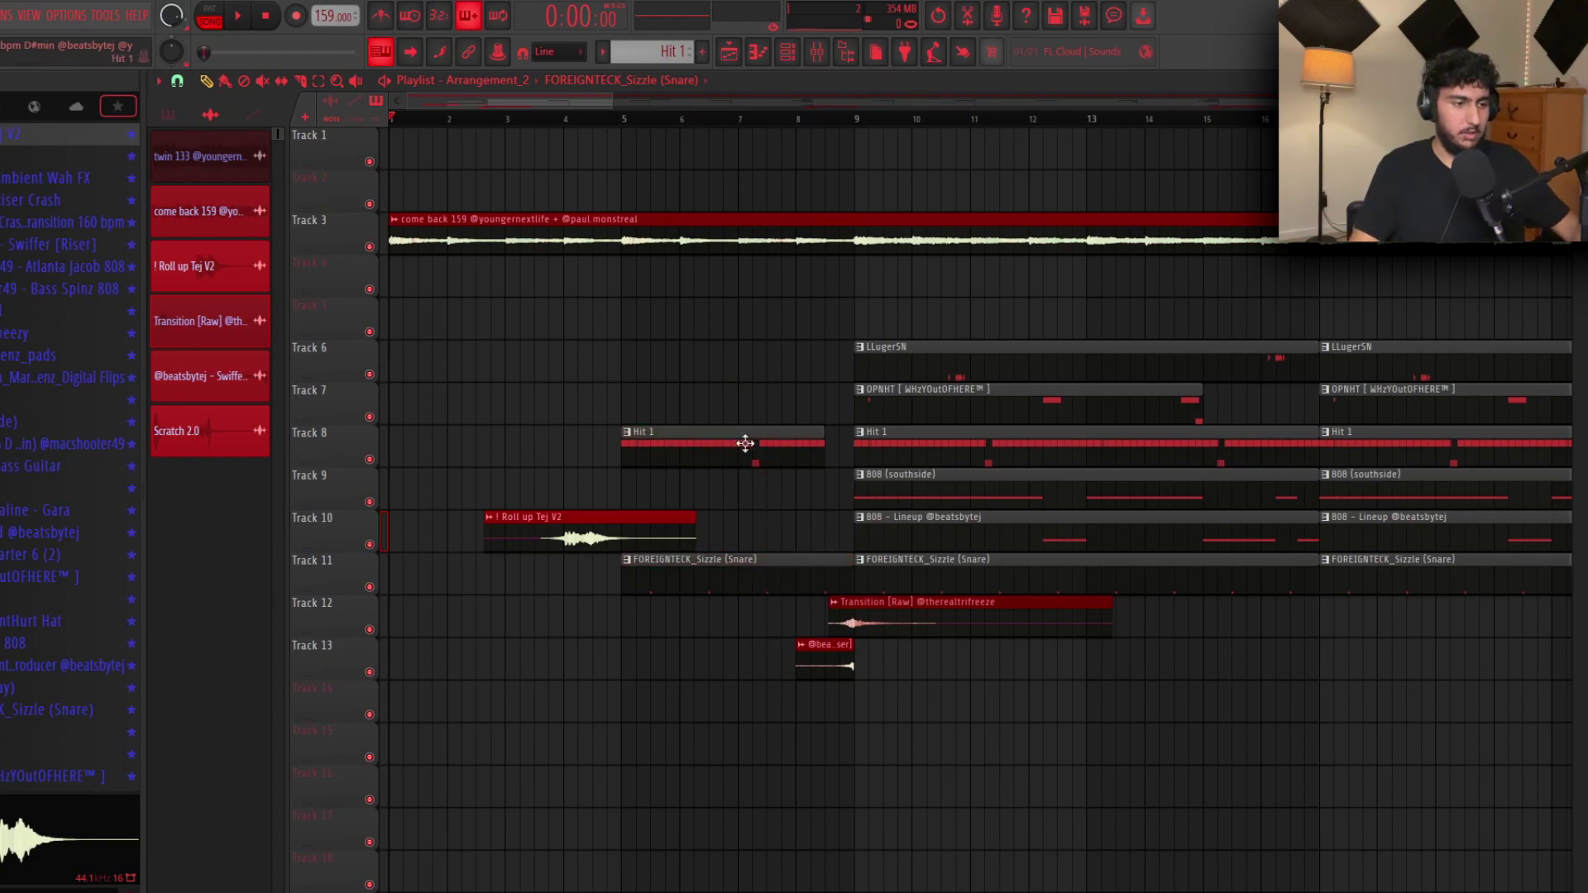
click(932, 413)
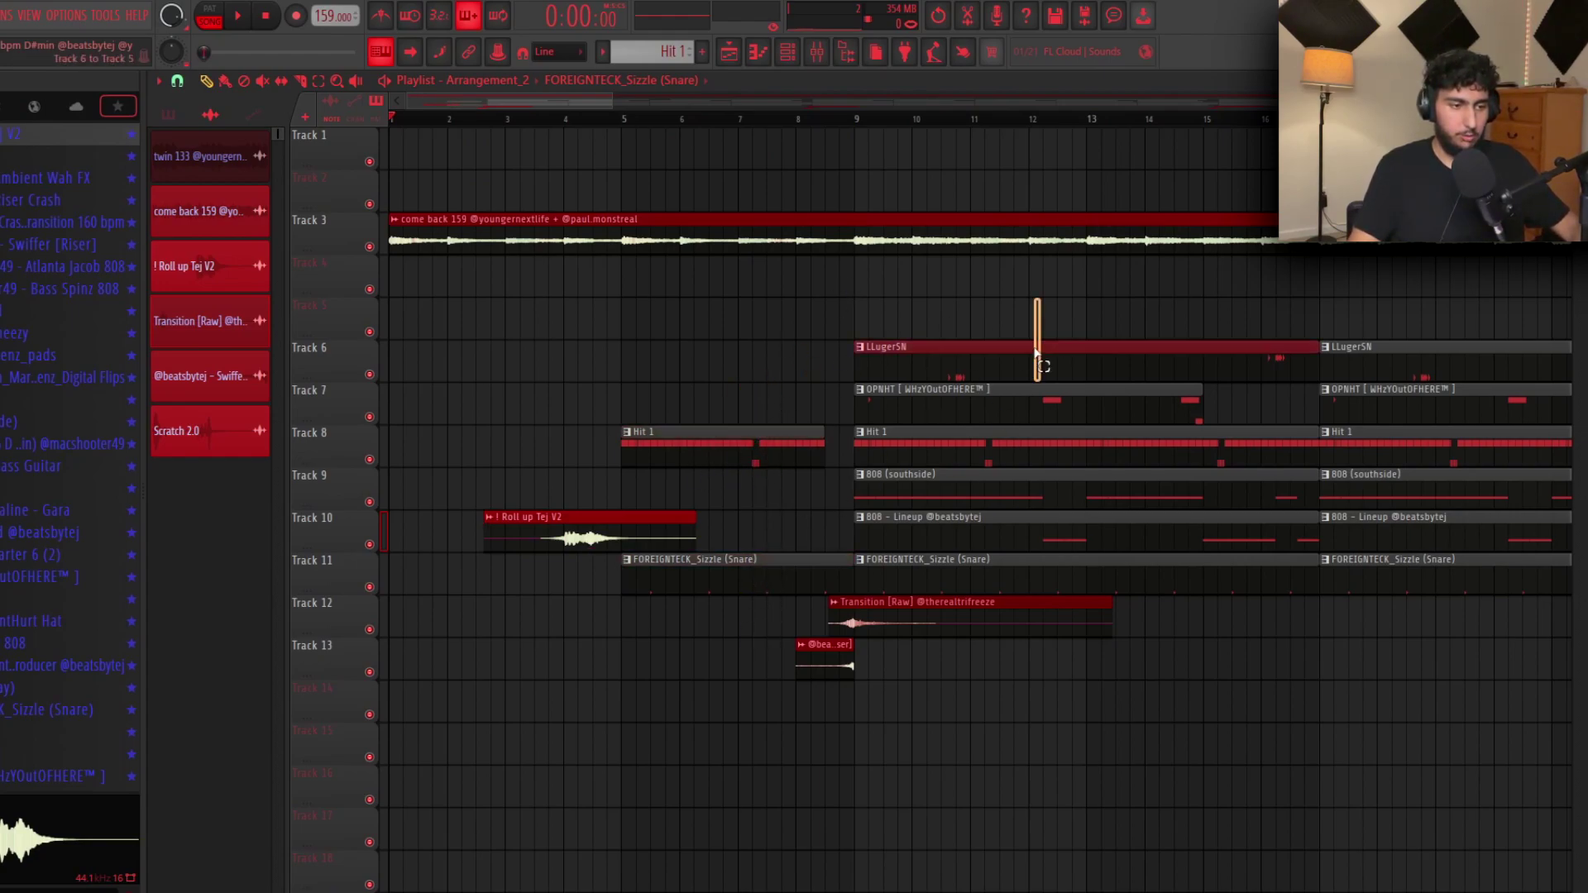
right_click(774, 562)
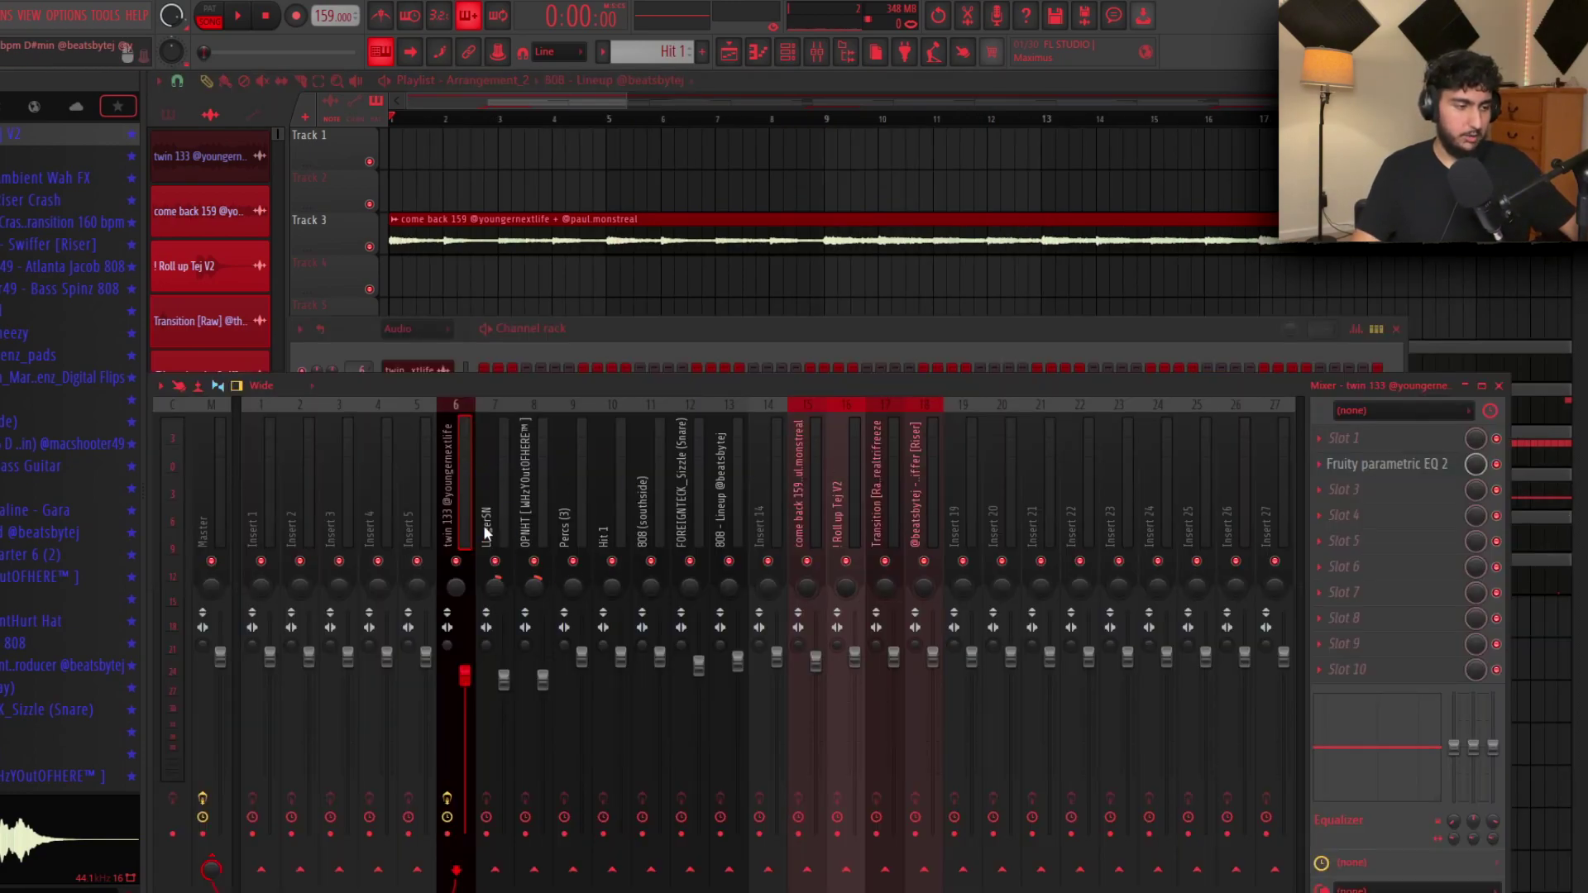
Step: Load Fruity Parametric EQ 2 into slot 2 of the come back 159 melody's mixer track
click(809, 463)
click(1390, 464)
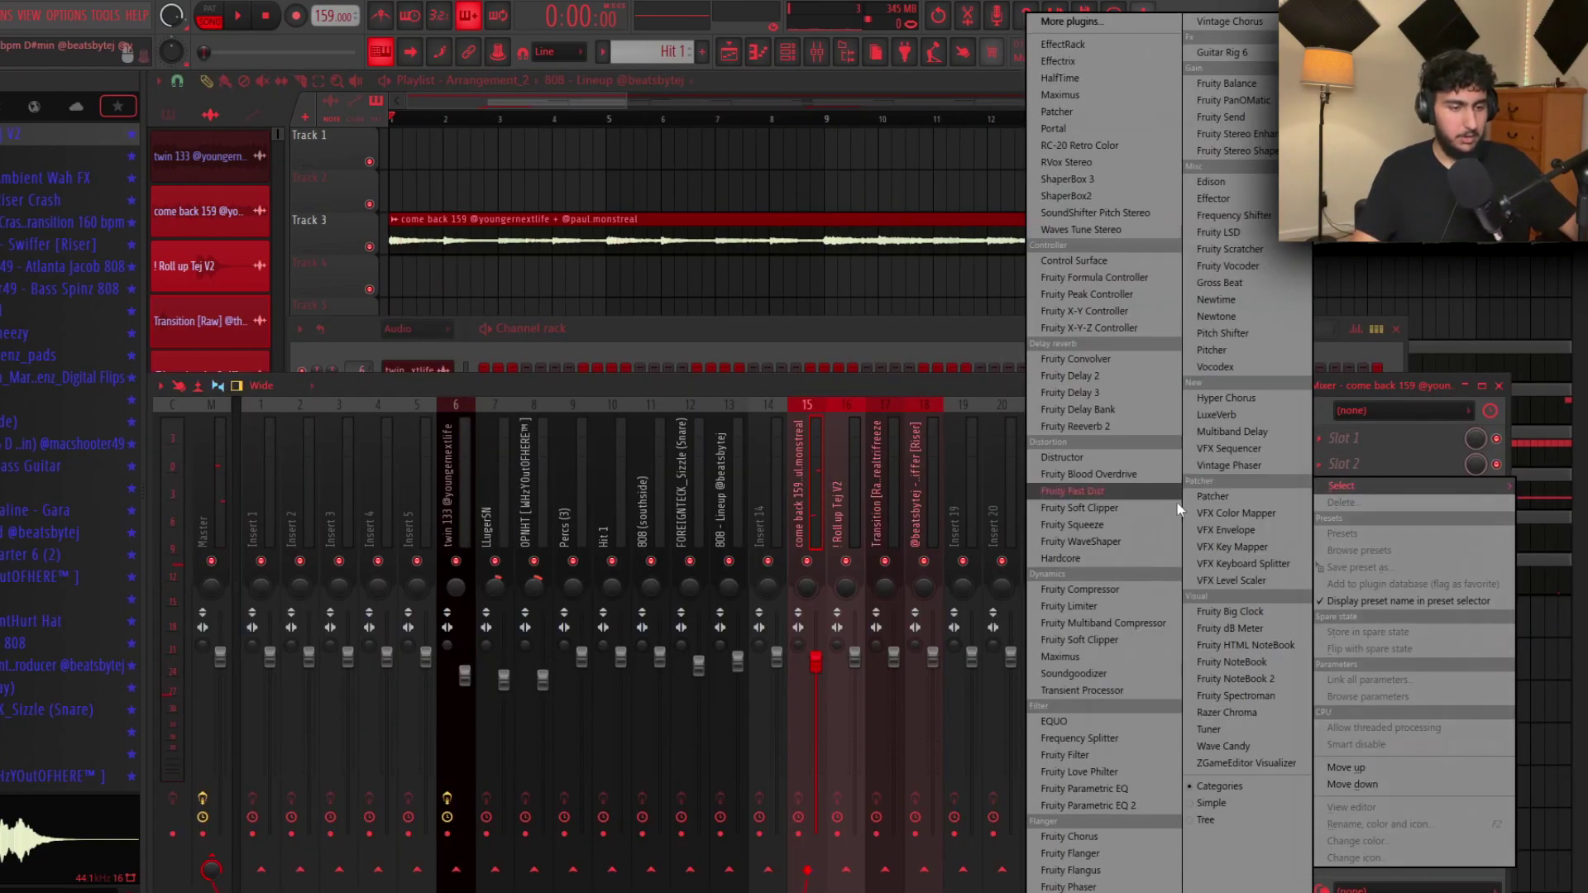
click(1154, 804)
Step: Apply the 20Hz + 18kHz cut preset to the melody EQ and lower its high-cut band to about 1 kHz
click(717, 183)
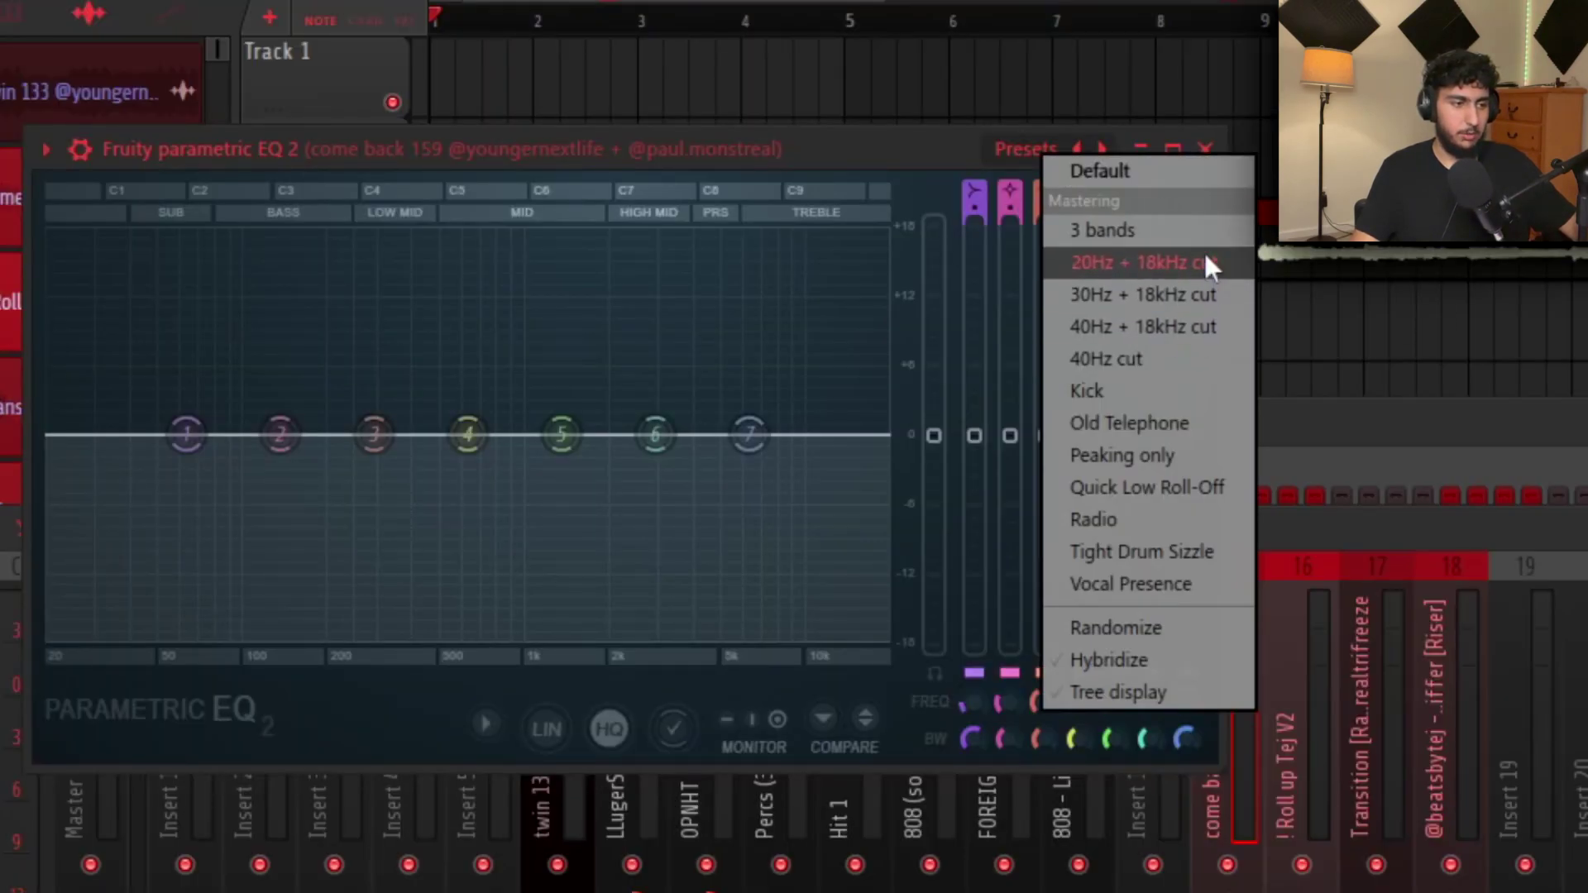
click(1126, 263)
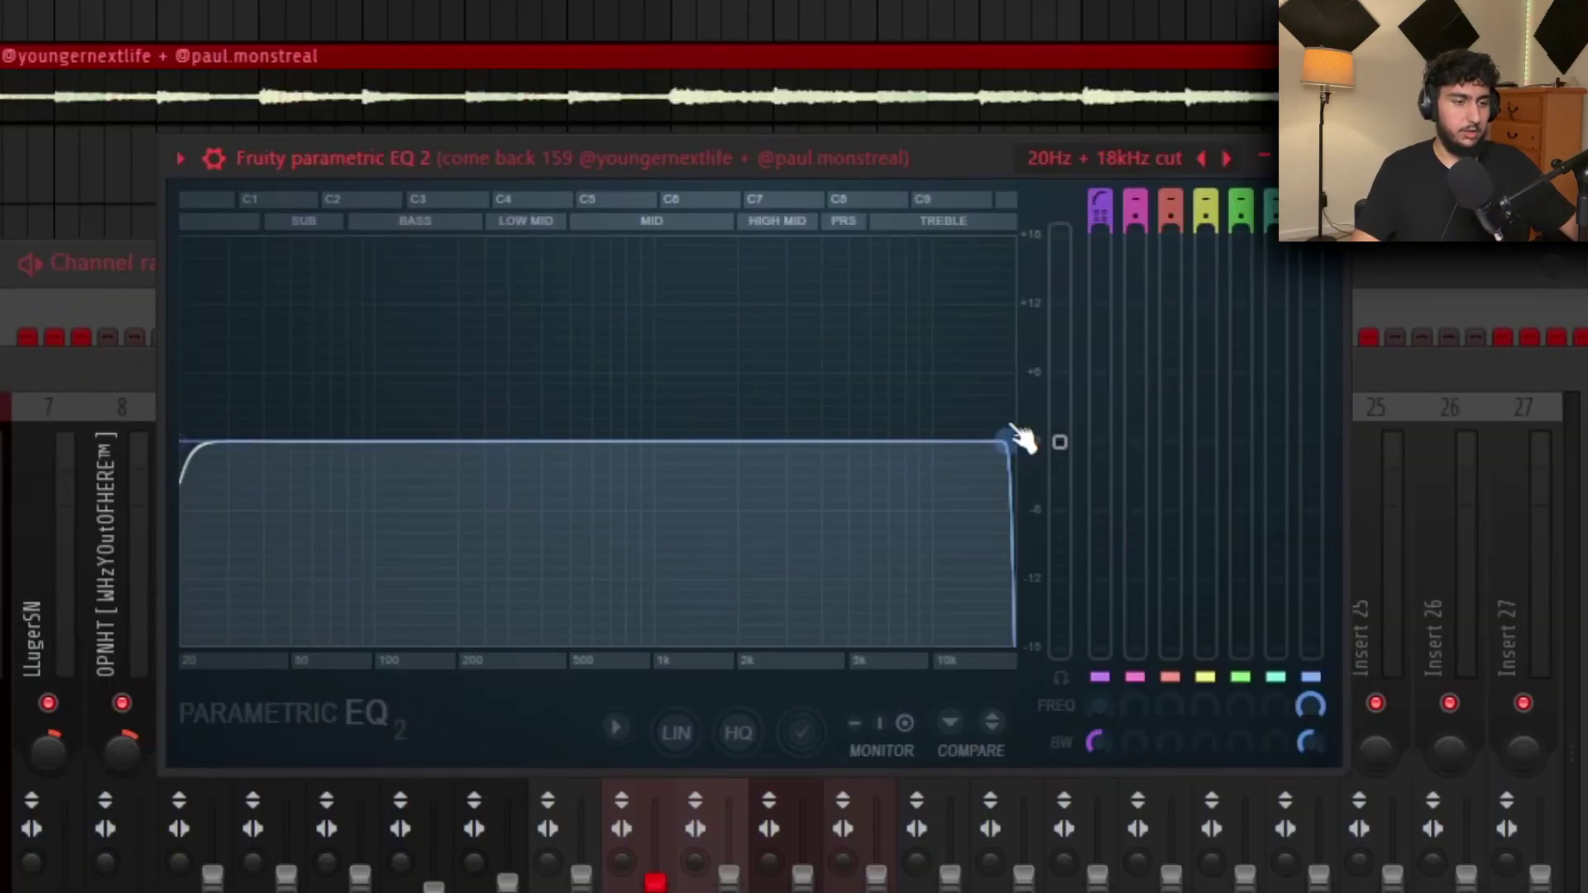
drag(1005, 439, 659, 440)
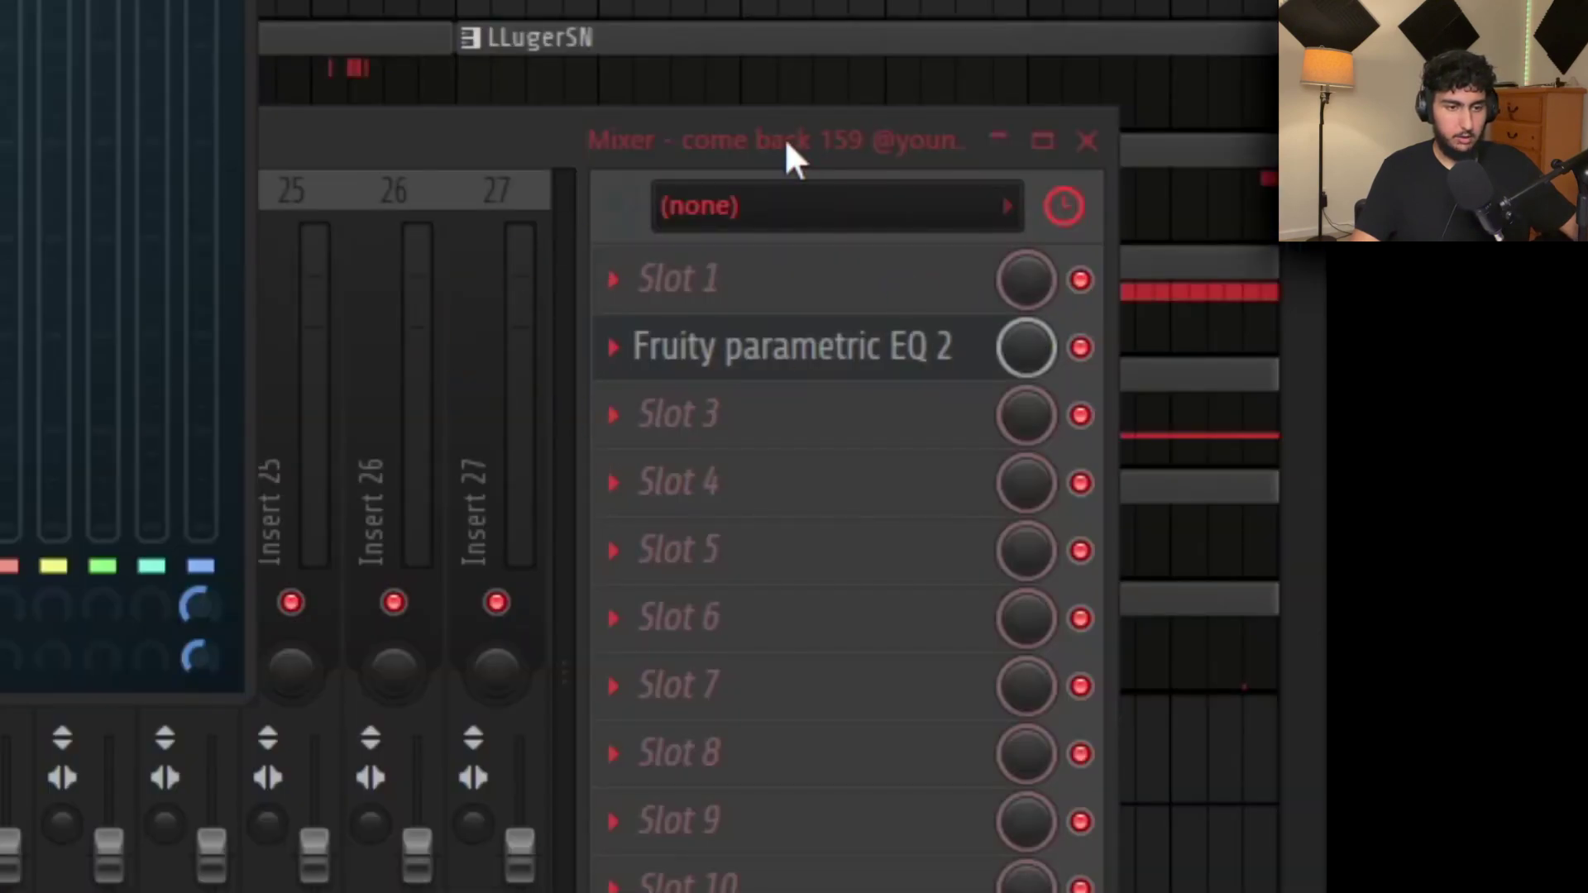
Step: Create an automation clip for the Parametric EQ 2 mix level and move it to Track 4 below the melody
right_click(1033, 348)
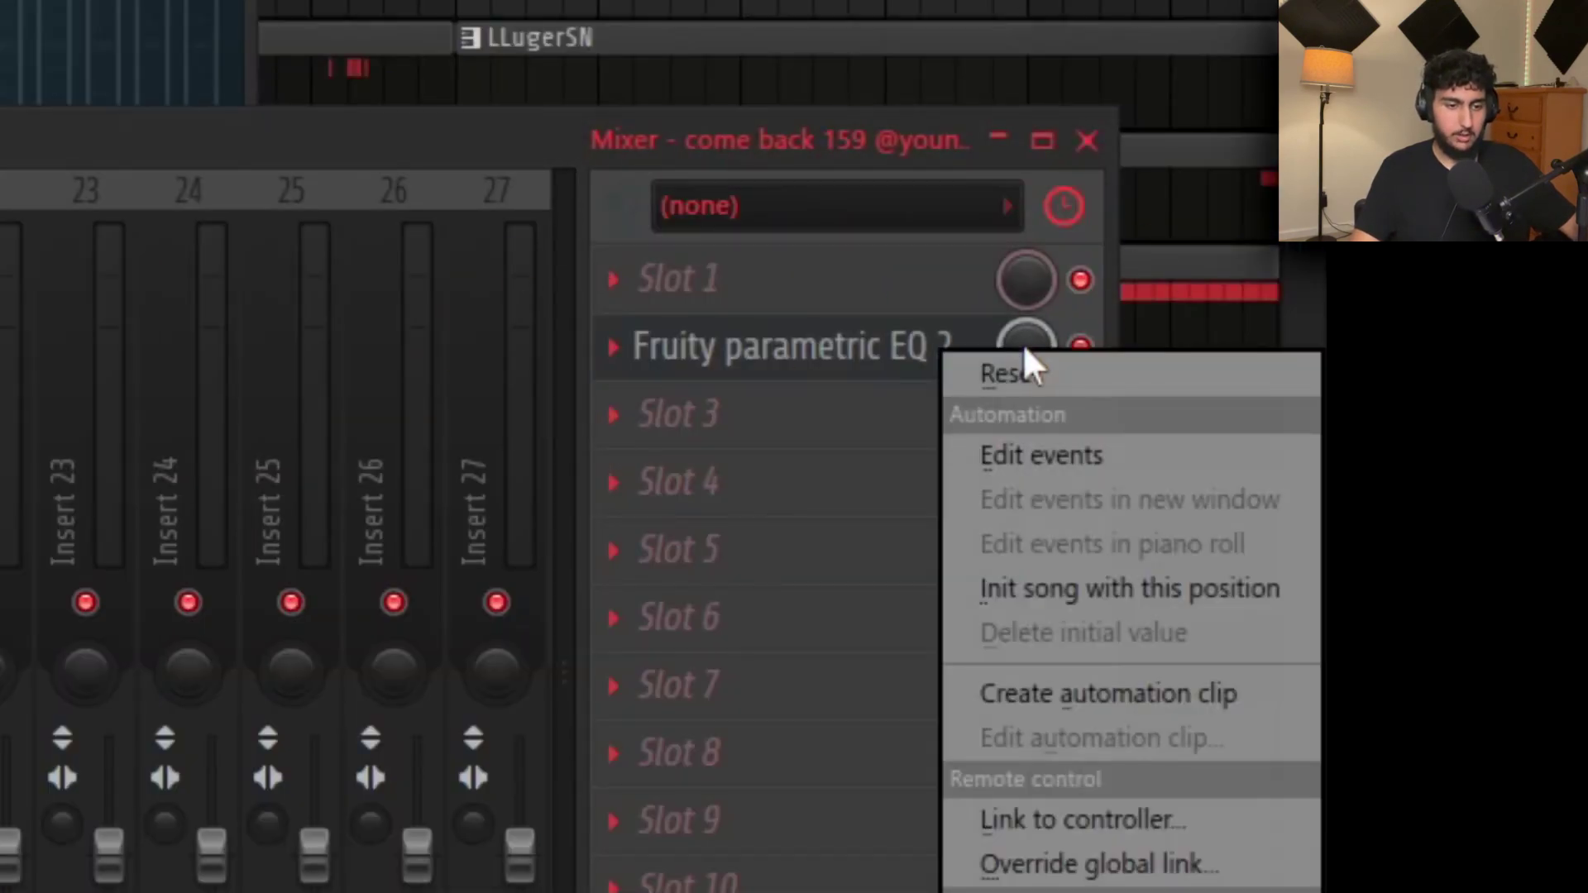
click(1046, 693)
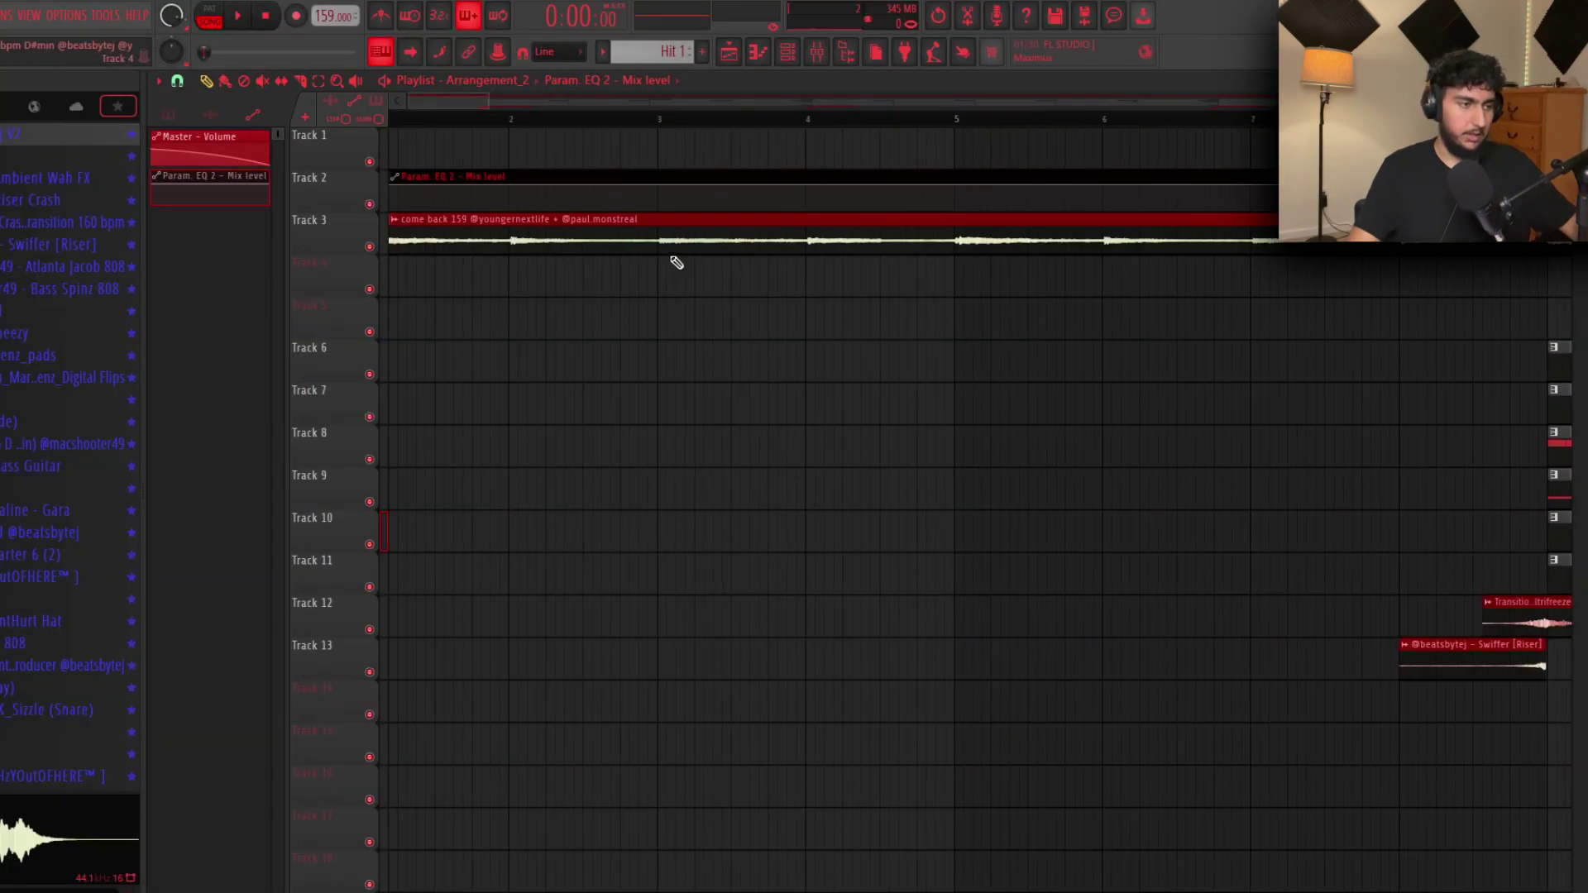
scroll(904, 273, down, 3)
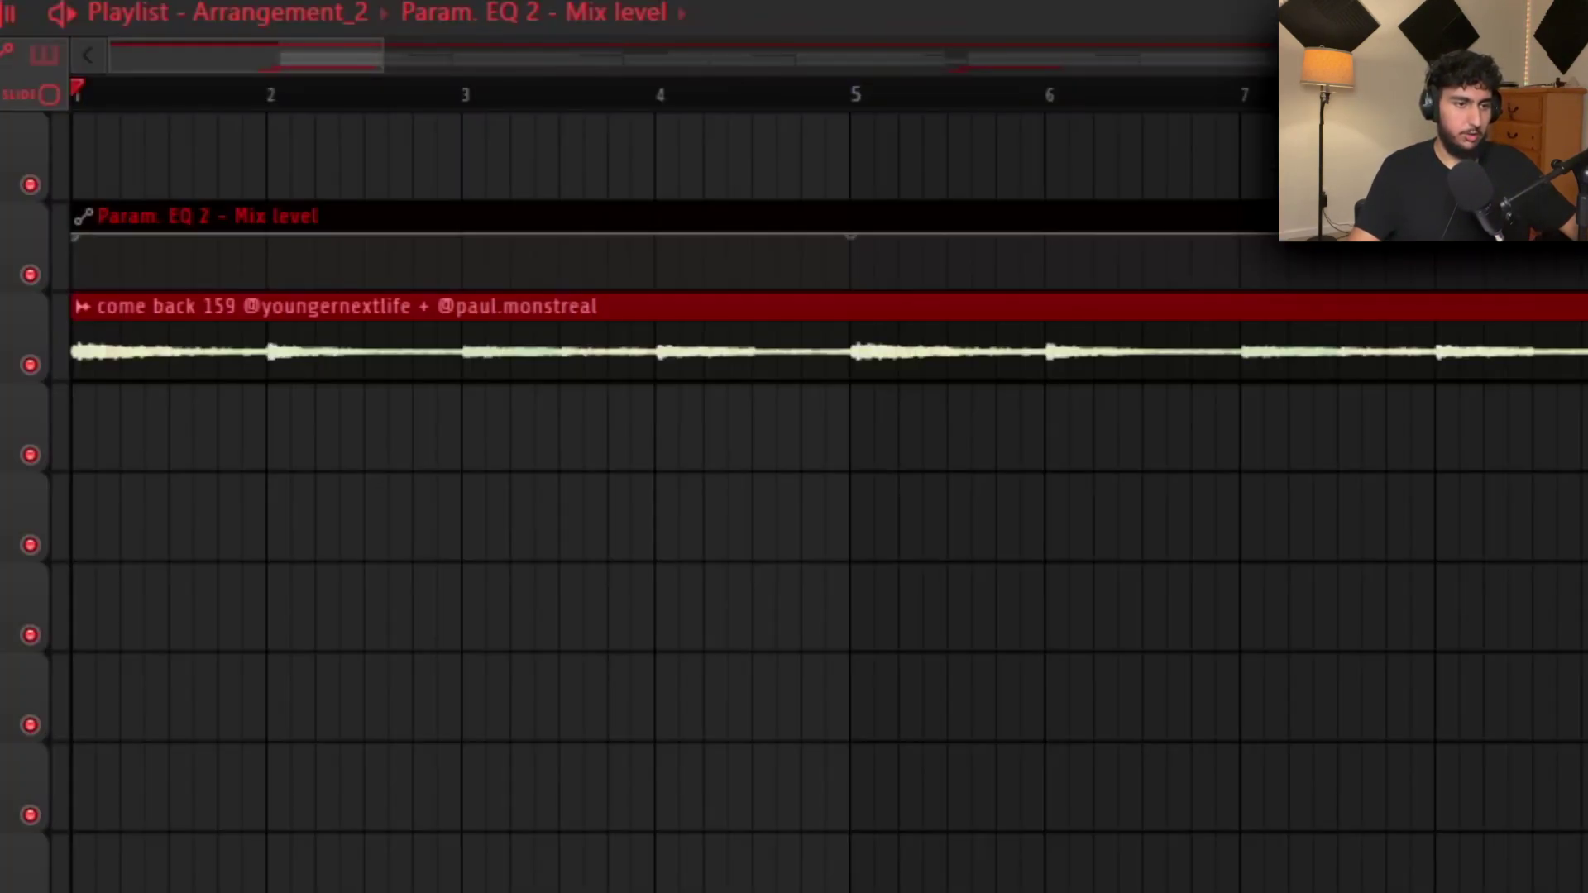
drag(1525, 224, 1526, 404)
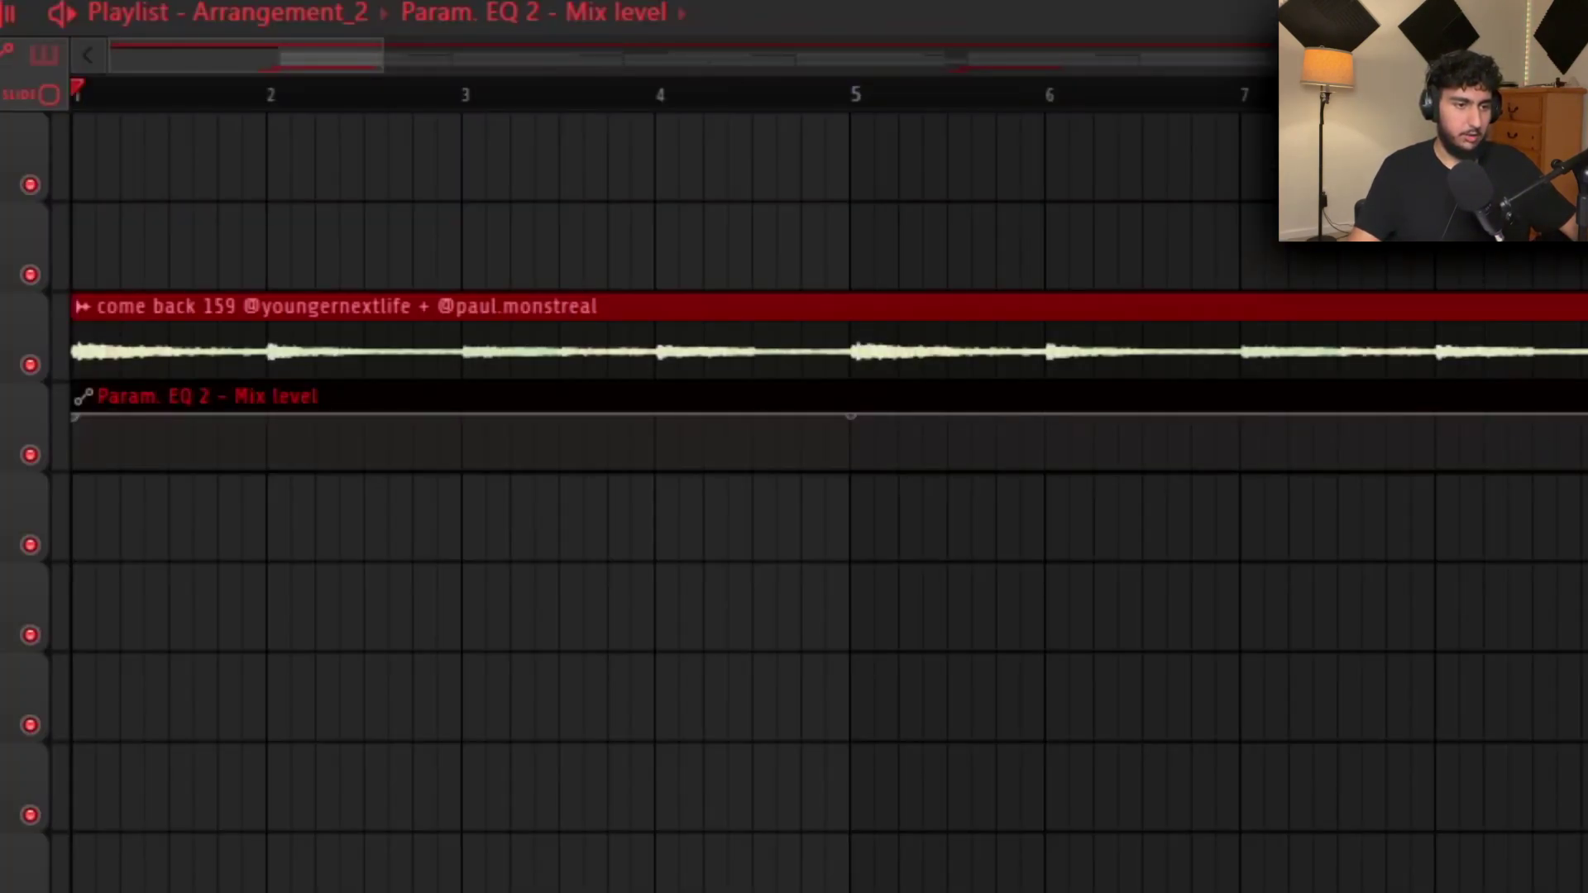
Step: Shape the mix-level automation to fall from its full level at bar 1 to zero at bar 9, curving the line upward in the middle
scroll(1569, 422, down, 2)
drag(1200, 416, 1220, 485)
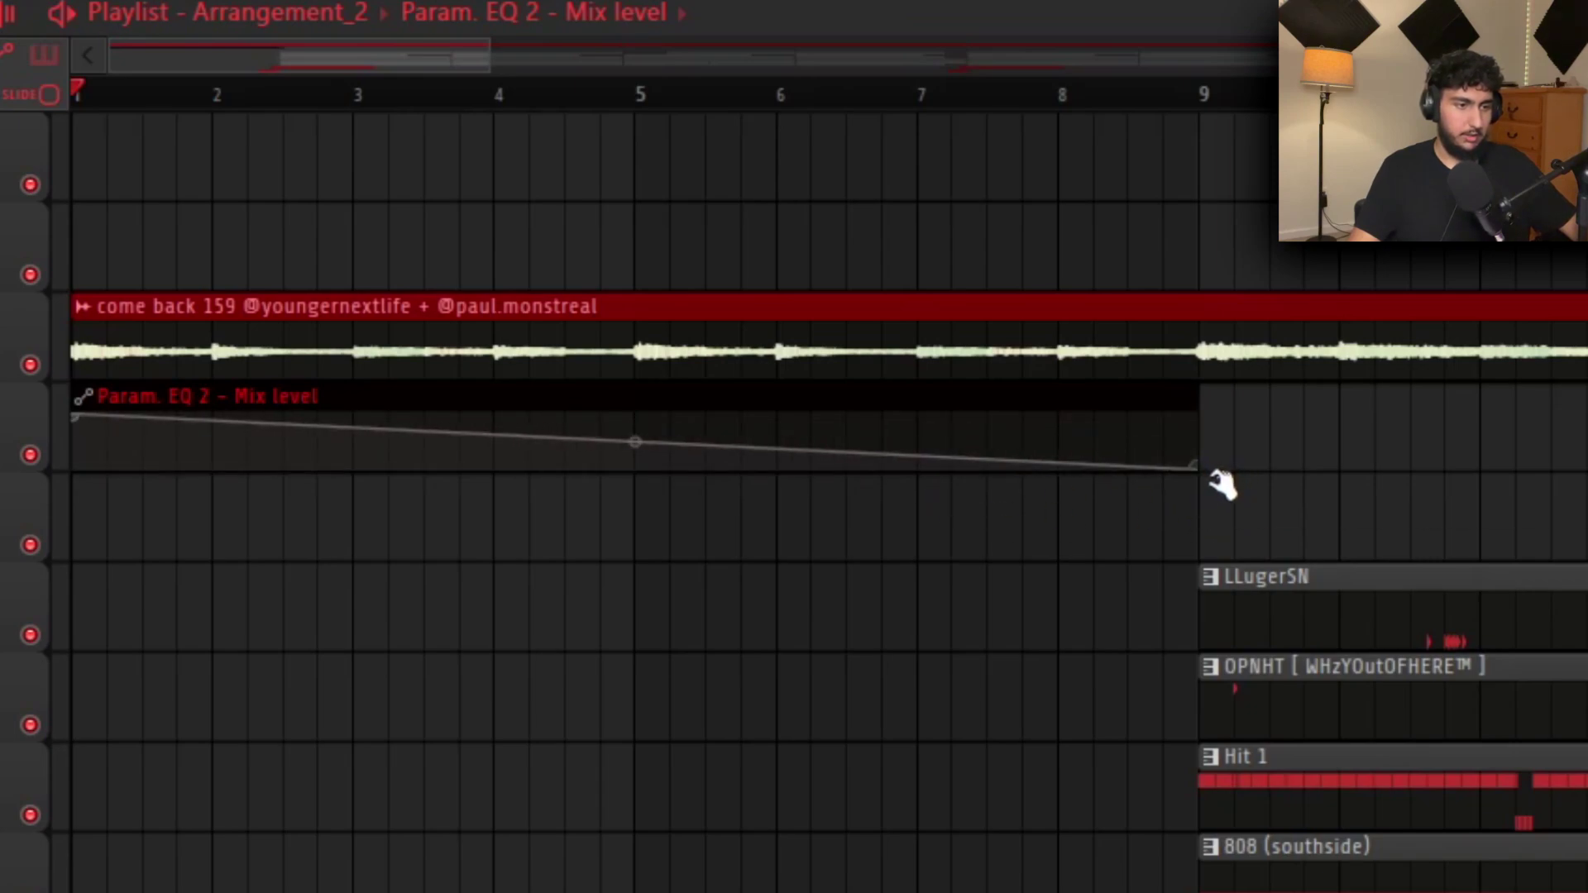
drag(650, 450, 650, 414)
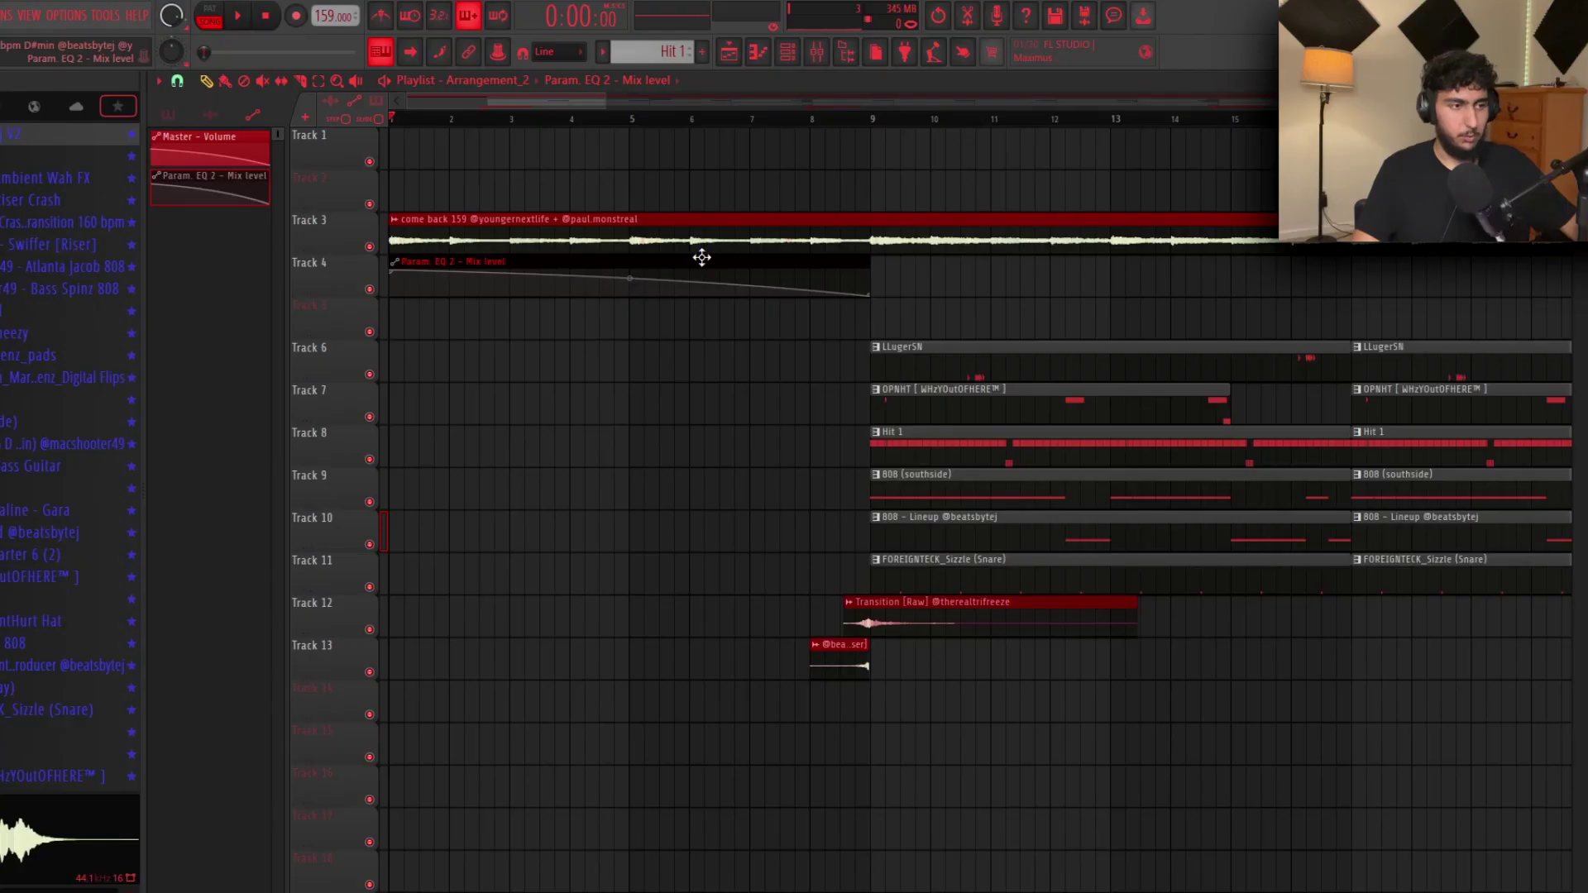
Step: Set the melody EQ's high cut just above 1 kHz and replace the mix-level automation with a band 7 frequency automation clip
click(178, 172)
click(789, 52)
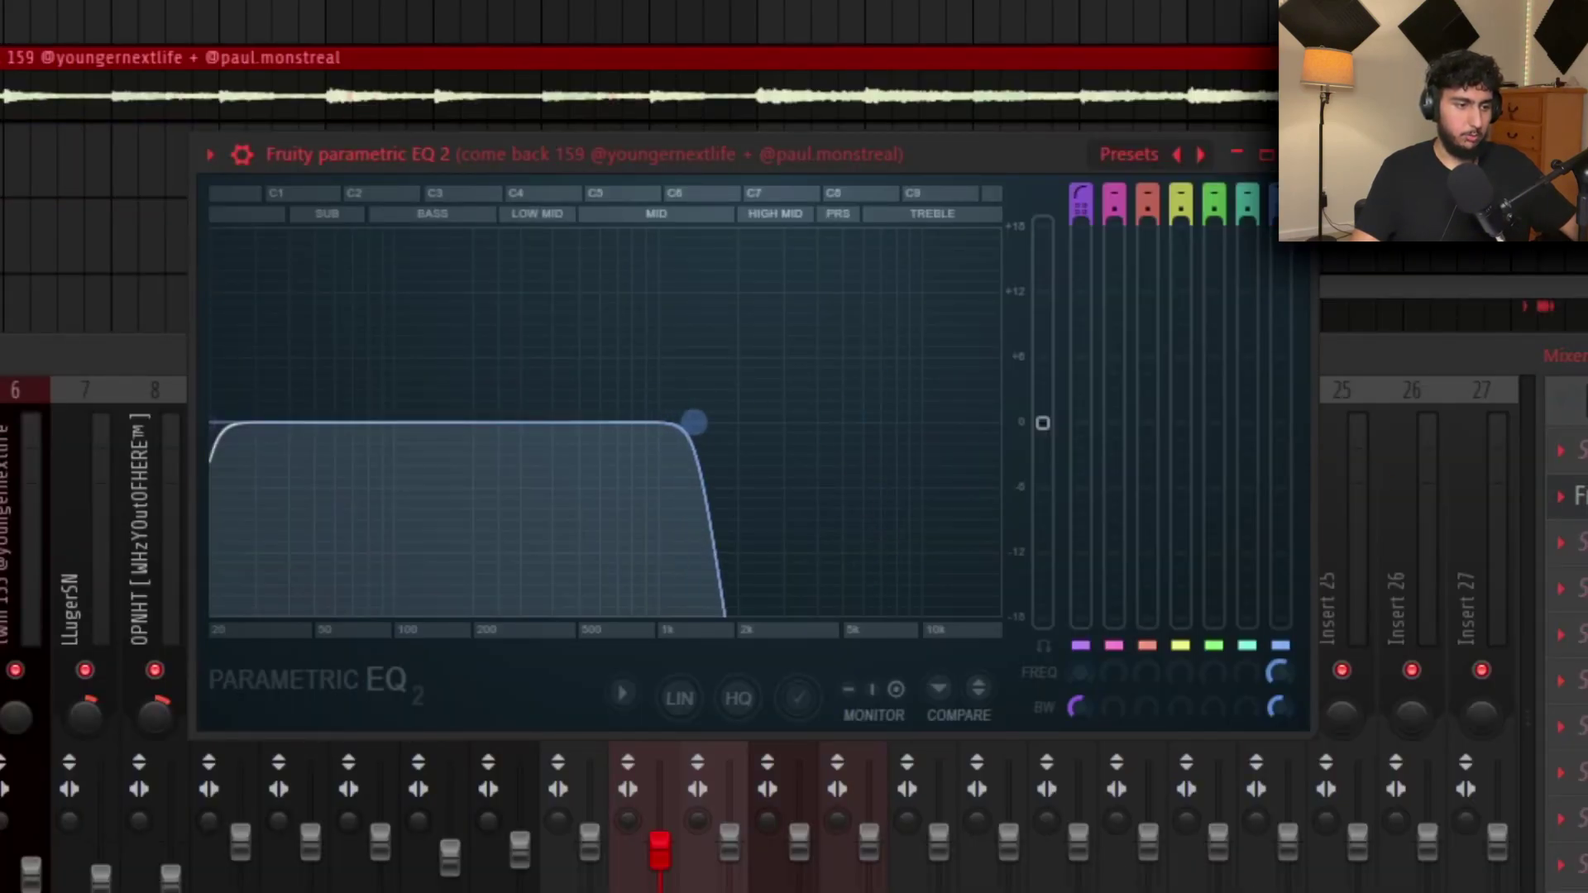
drag(693, 423, 701, 422)
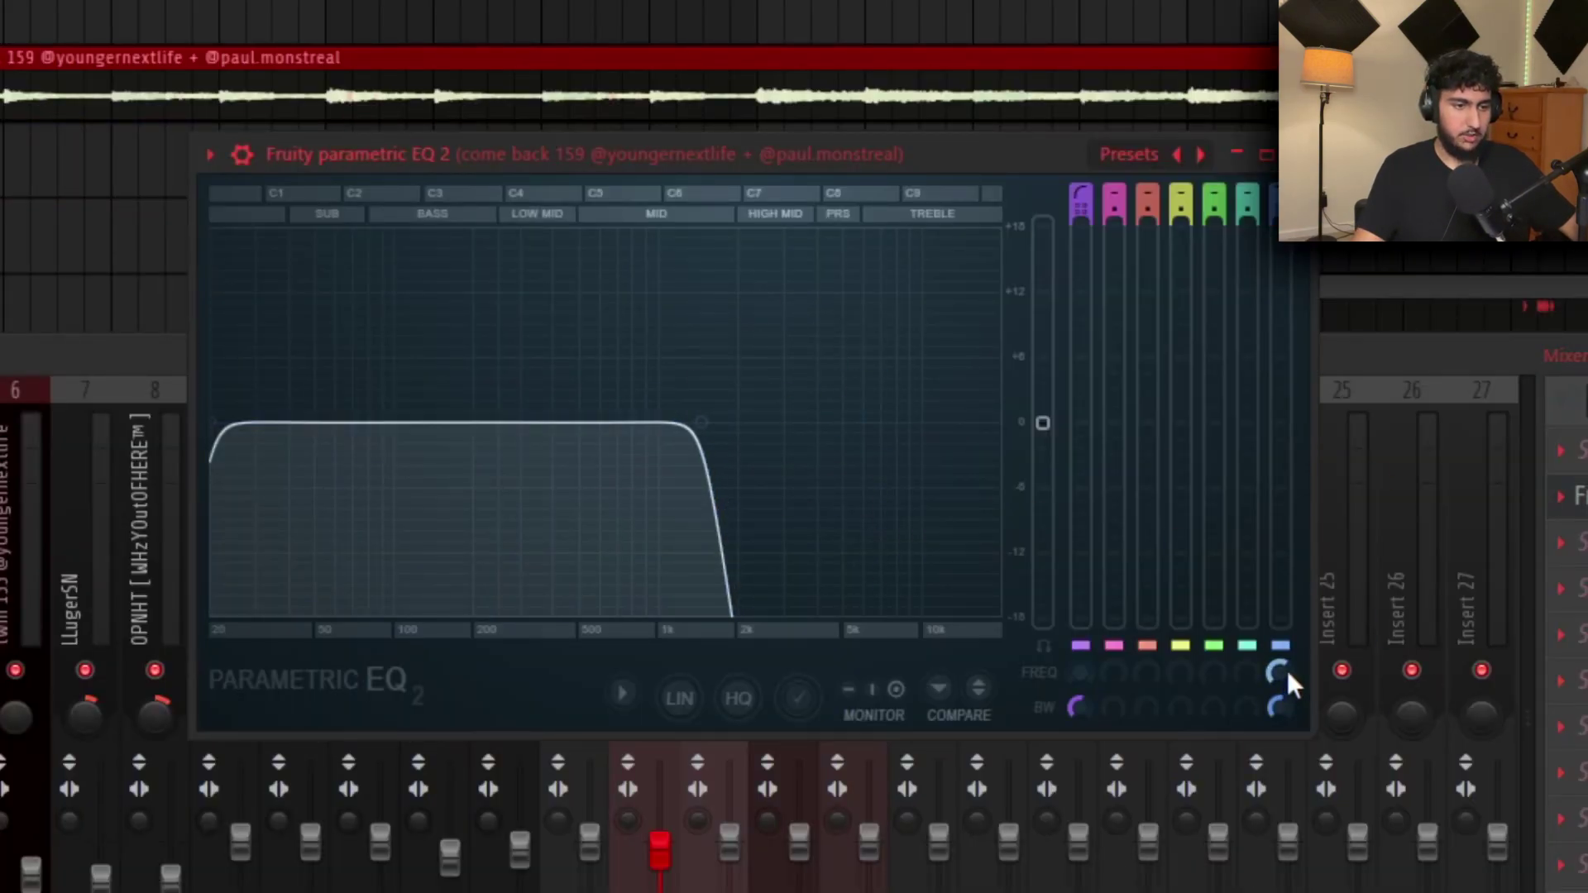
drag(1289, 675, 1288, 666)
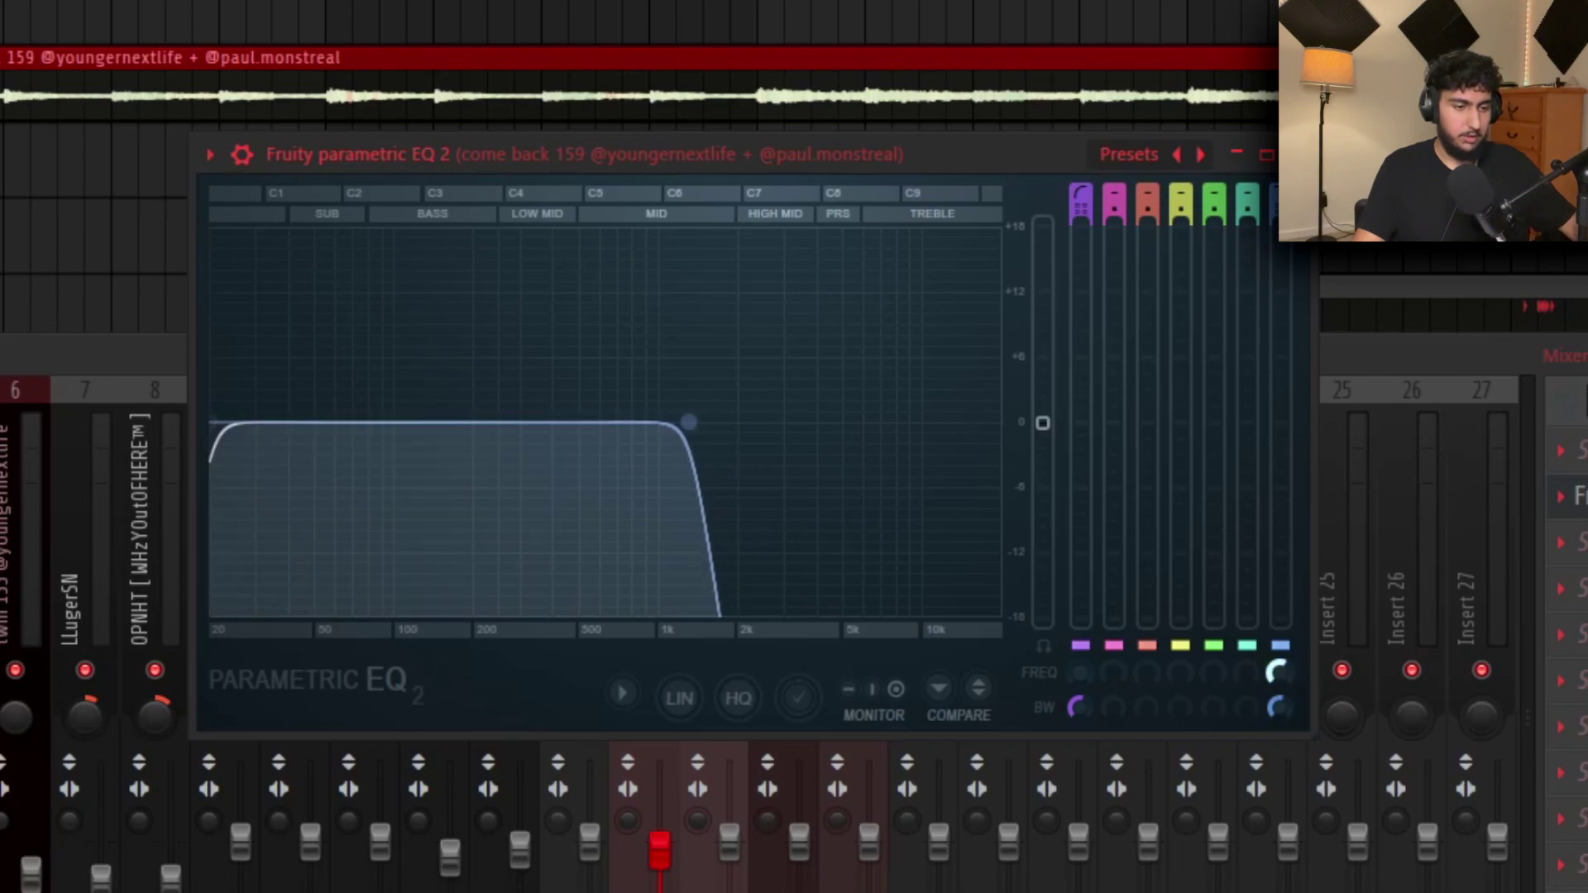
right_click(1278, 672)
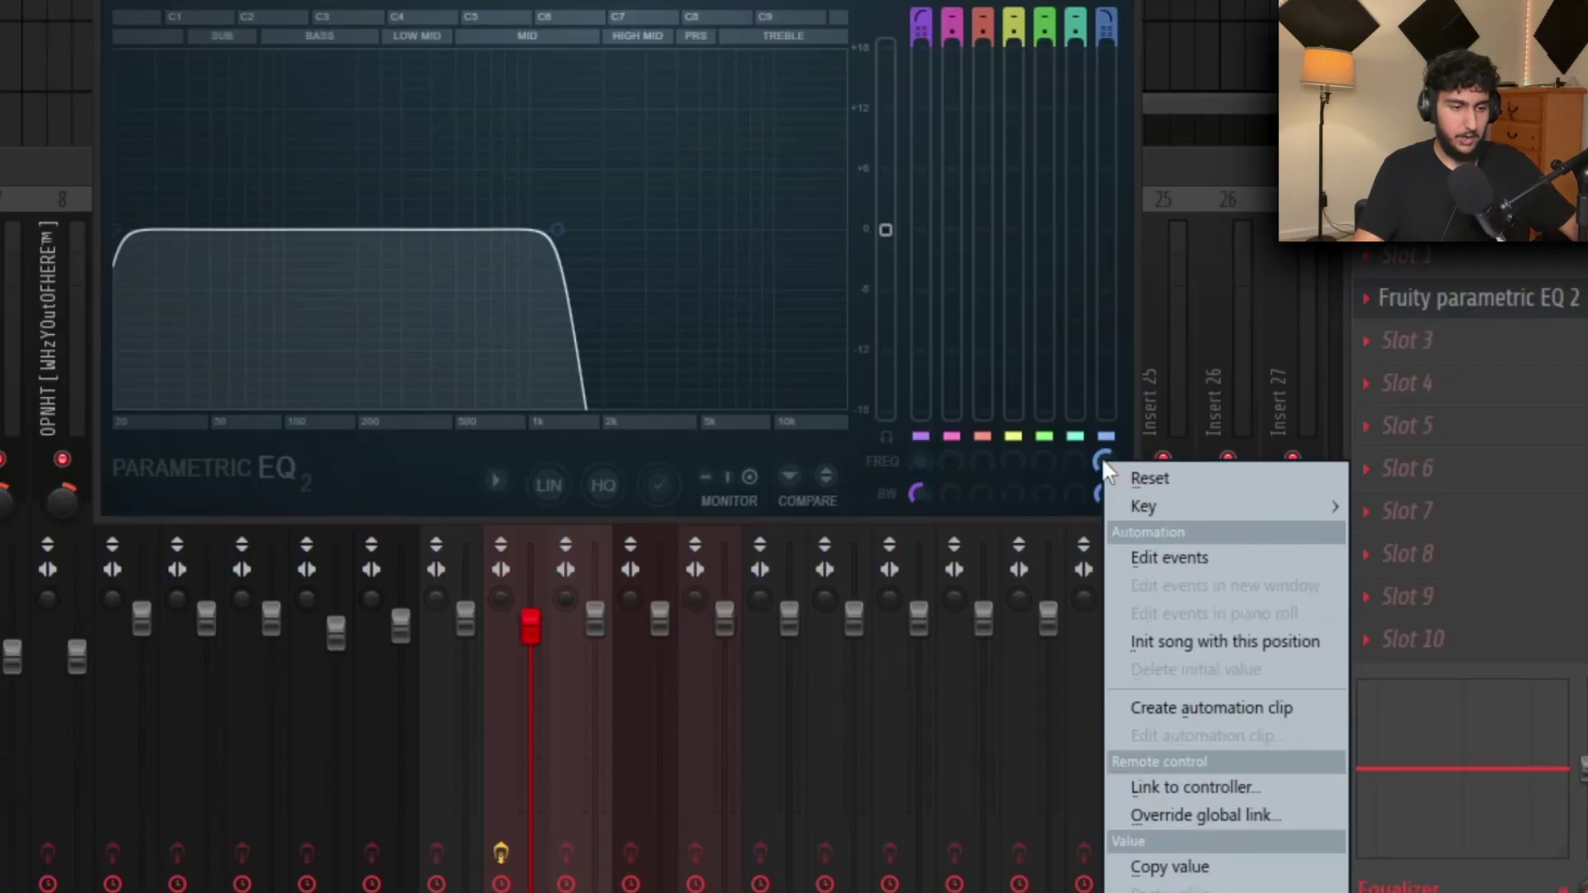
click(1213, 699)
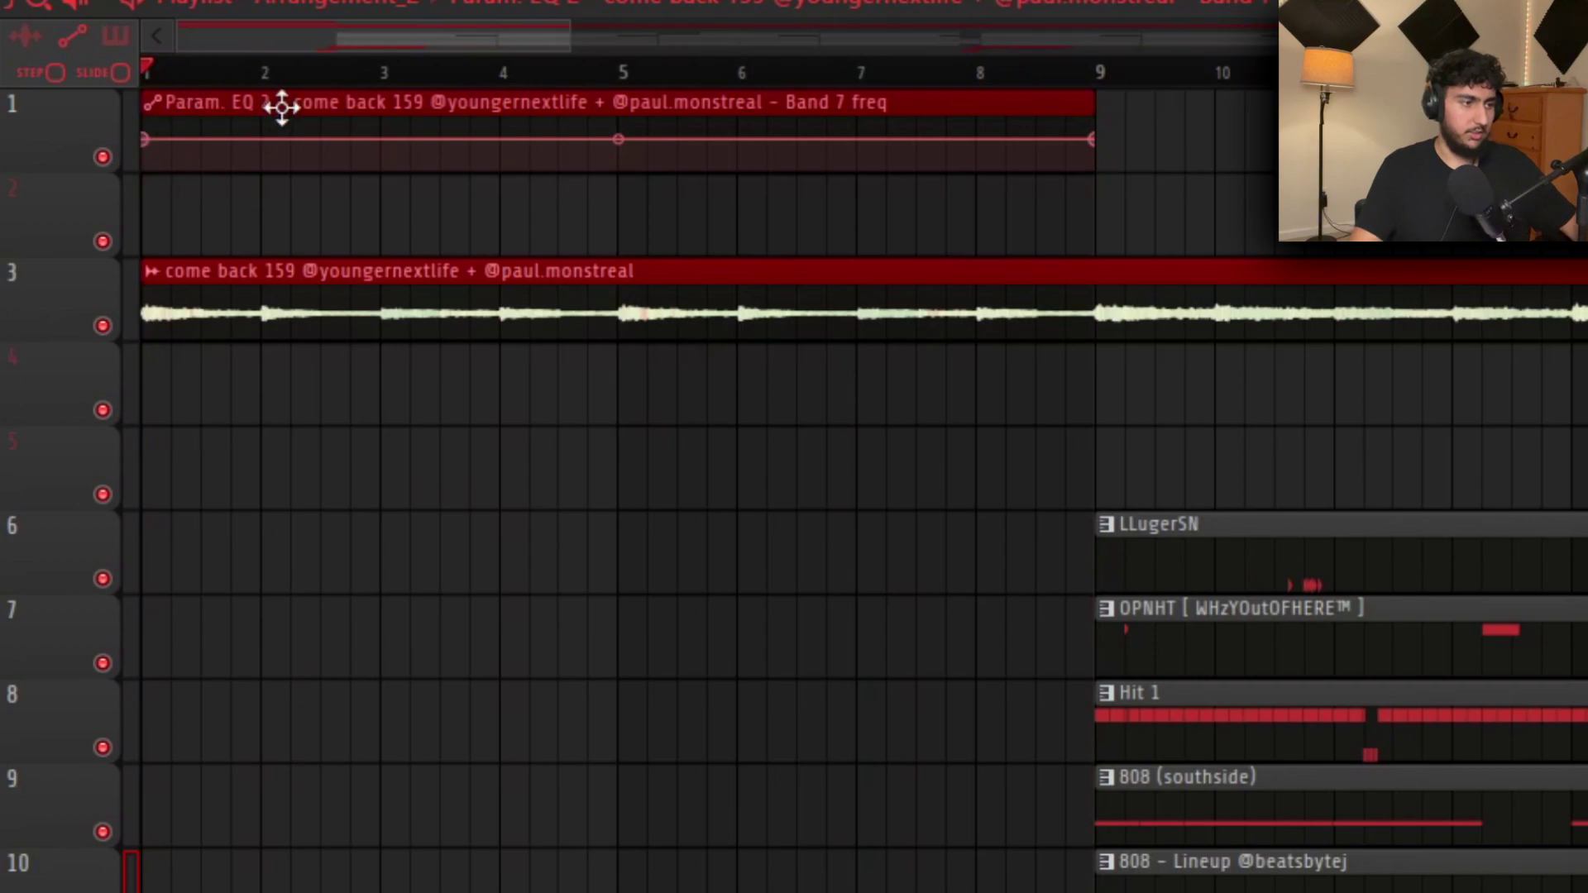
Step: Move the band 7 frequency automation clip to Track 5 and lower its starting point at bar 1 to the minimum
drag(281, 107, 280, 445)
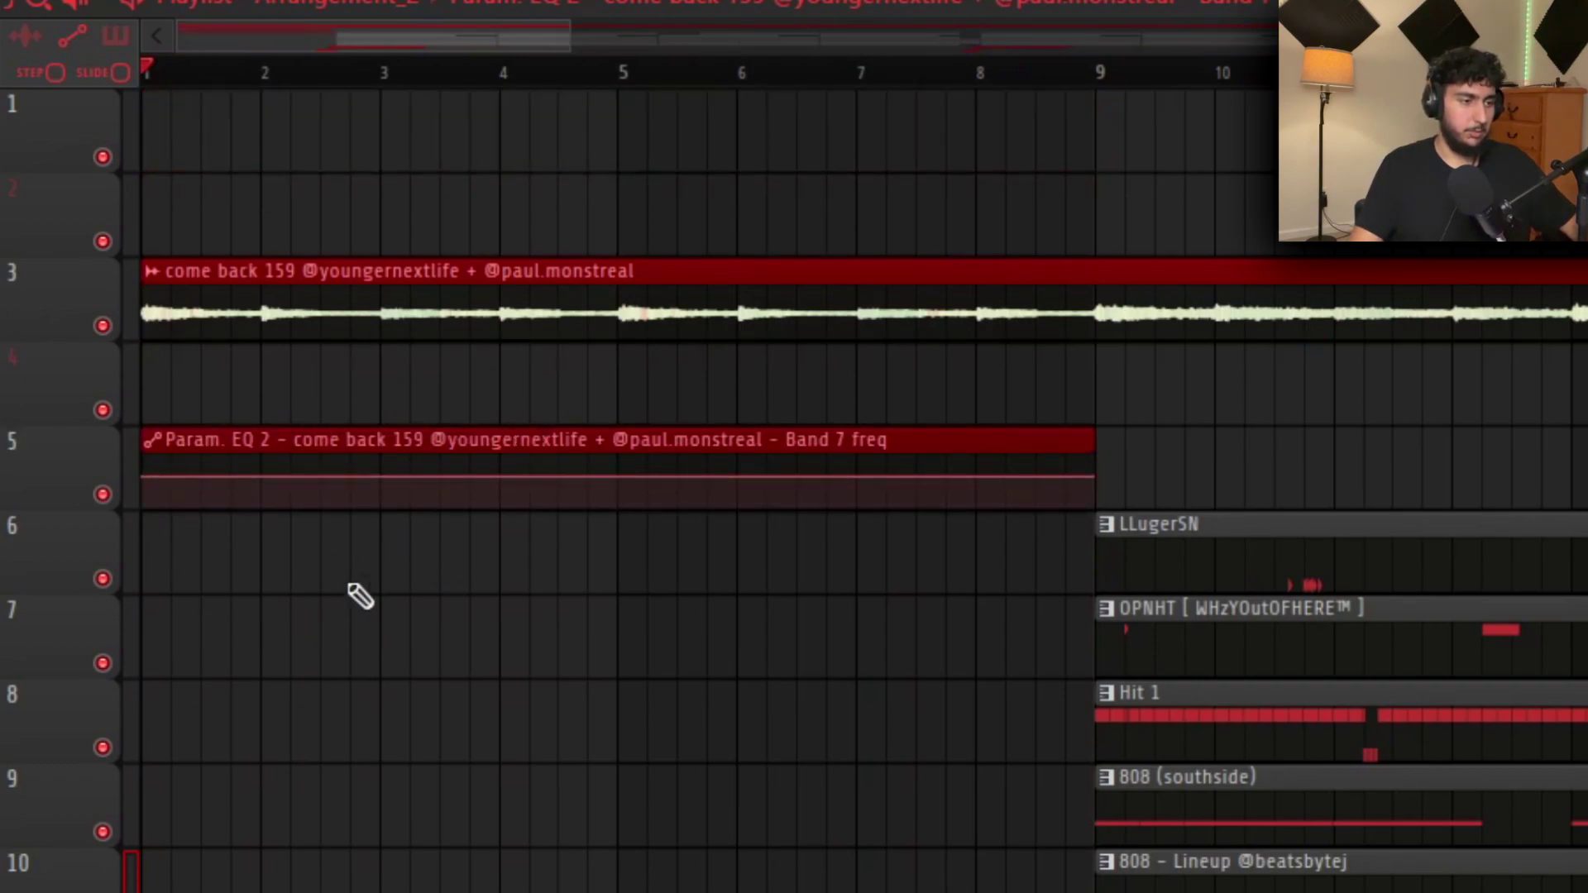
drag(148, 480, 139, 550)
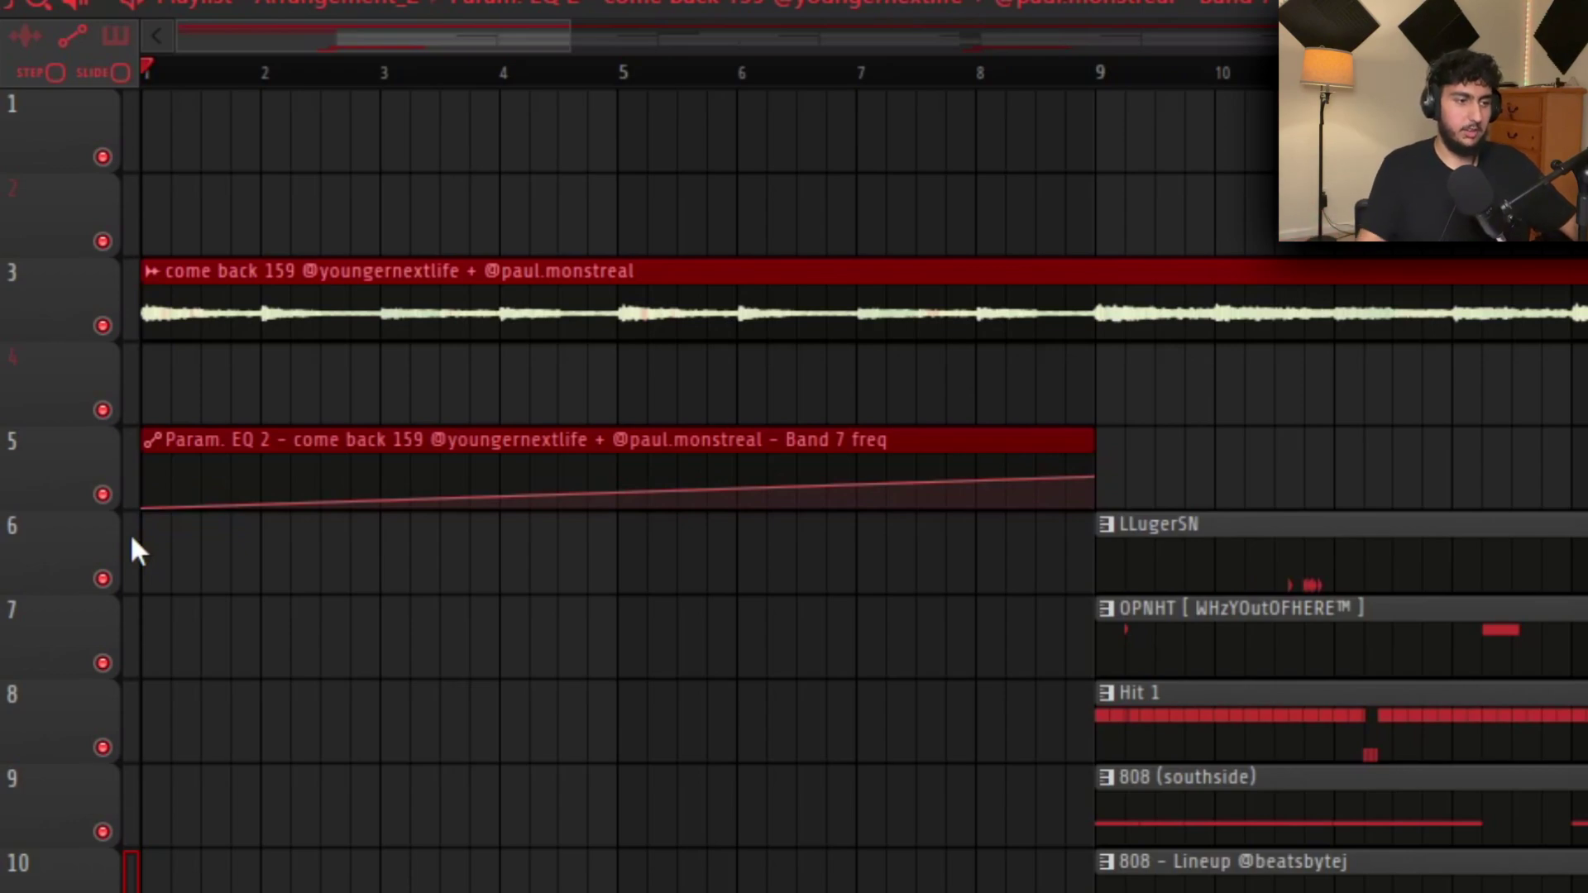
key(space)
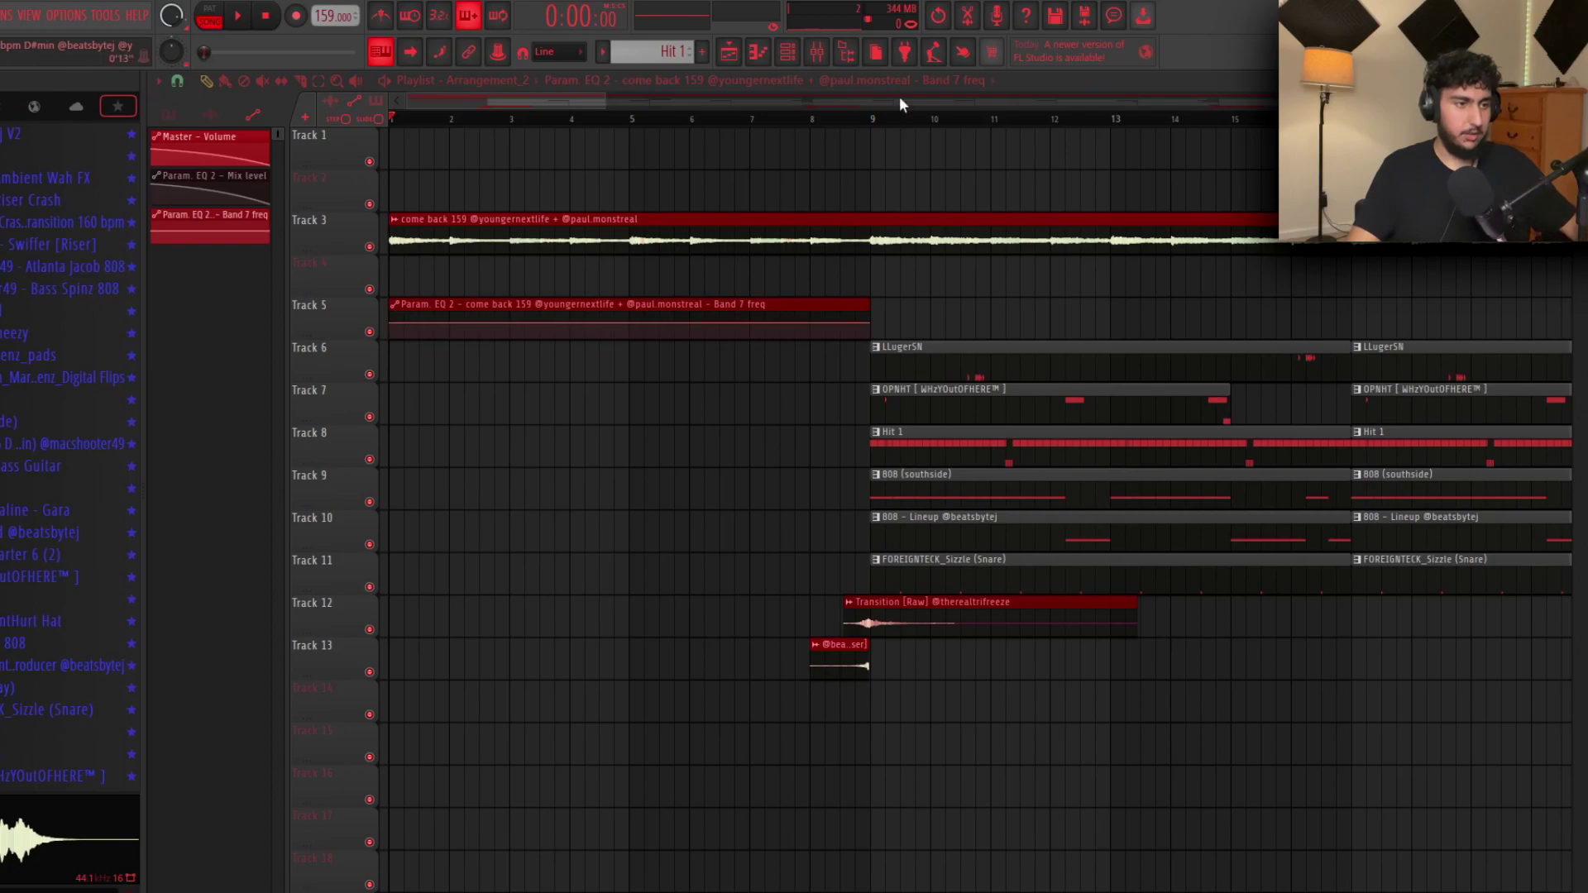
Step: Check the melody's Parametric EQ 2 high cut and play back the start of the filtered intro
key(F9)
click(1416, 473)
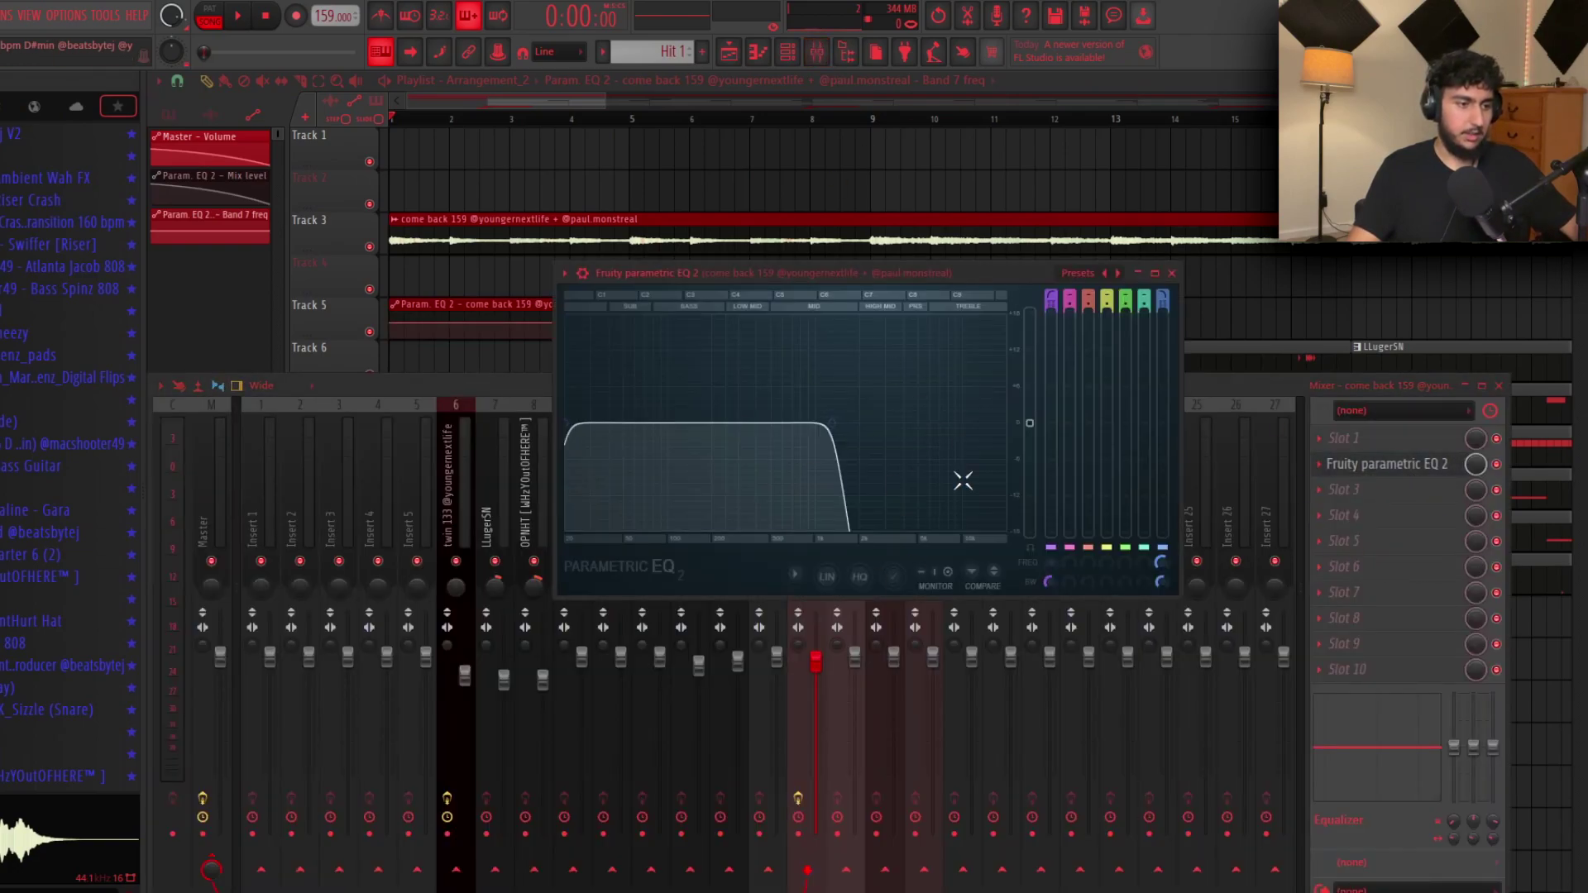
click(1288, 289)
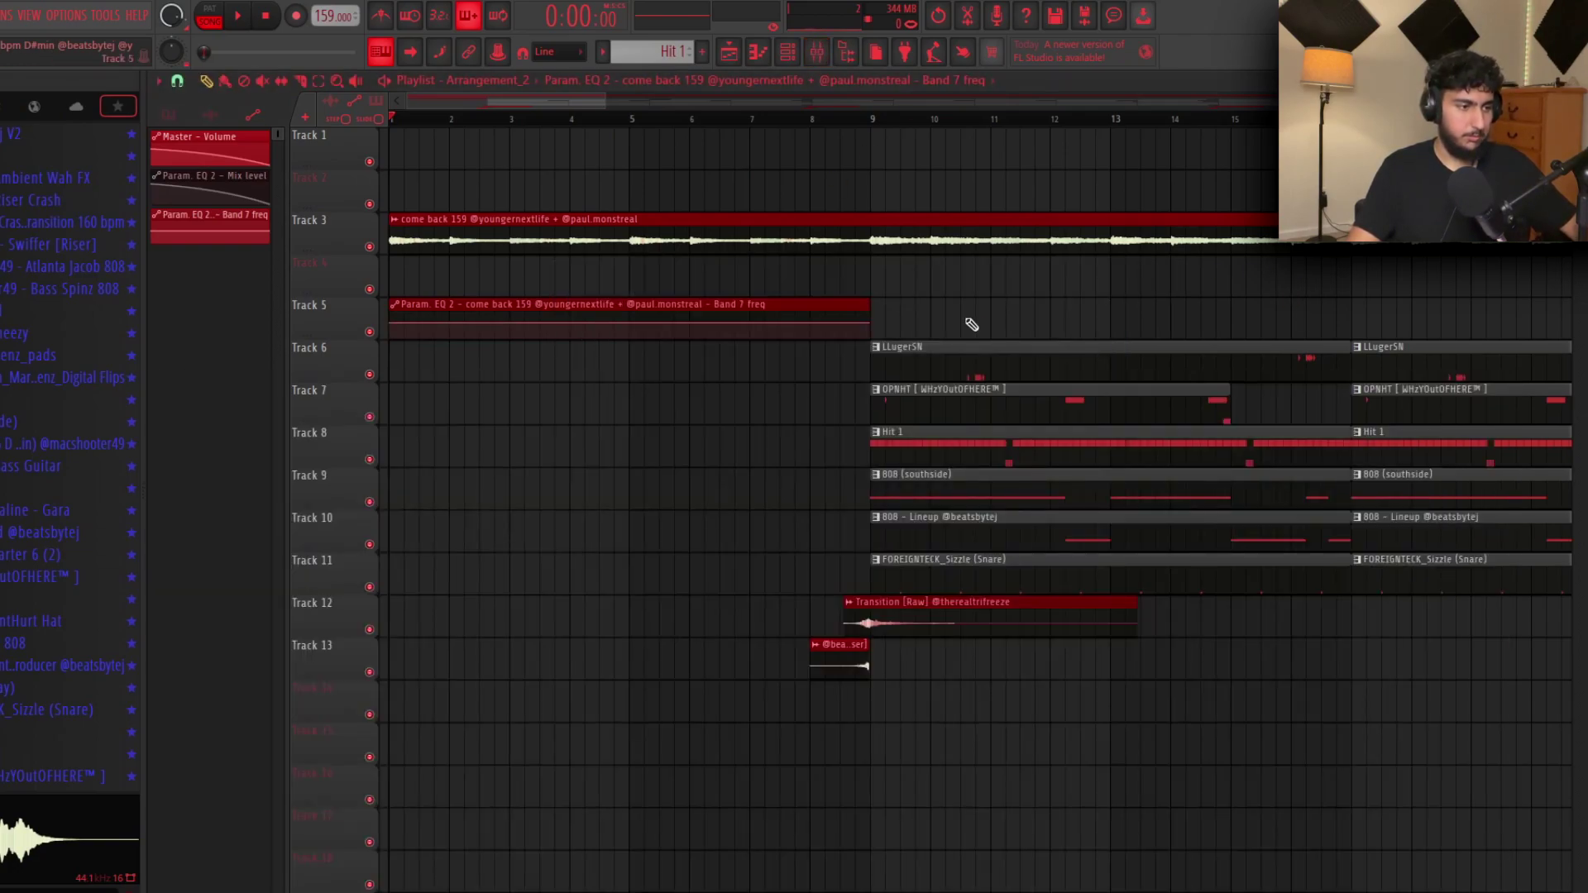
key(space)
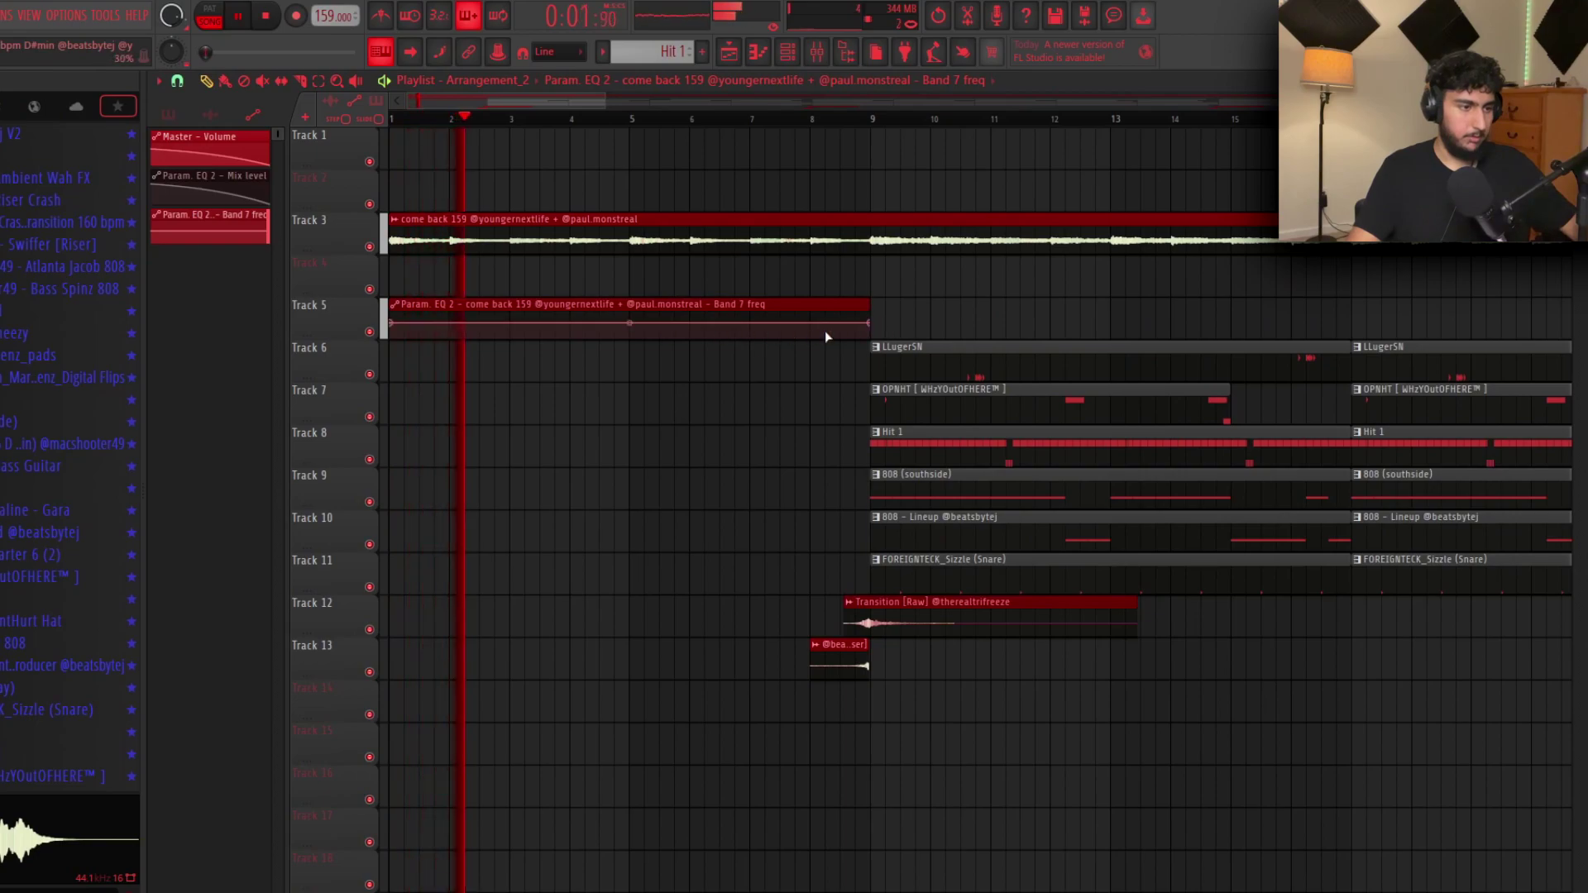
key(space)
Step: Add points to the filter automation so it dips at bar 3, rises at bar 4, dips at bar 4.5 and peaks at bar 5
scroll(543, 380, up, 3)
right_click(696, 333)
right_click(543, 325)
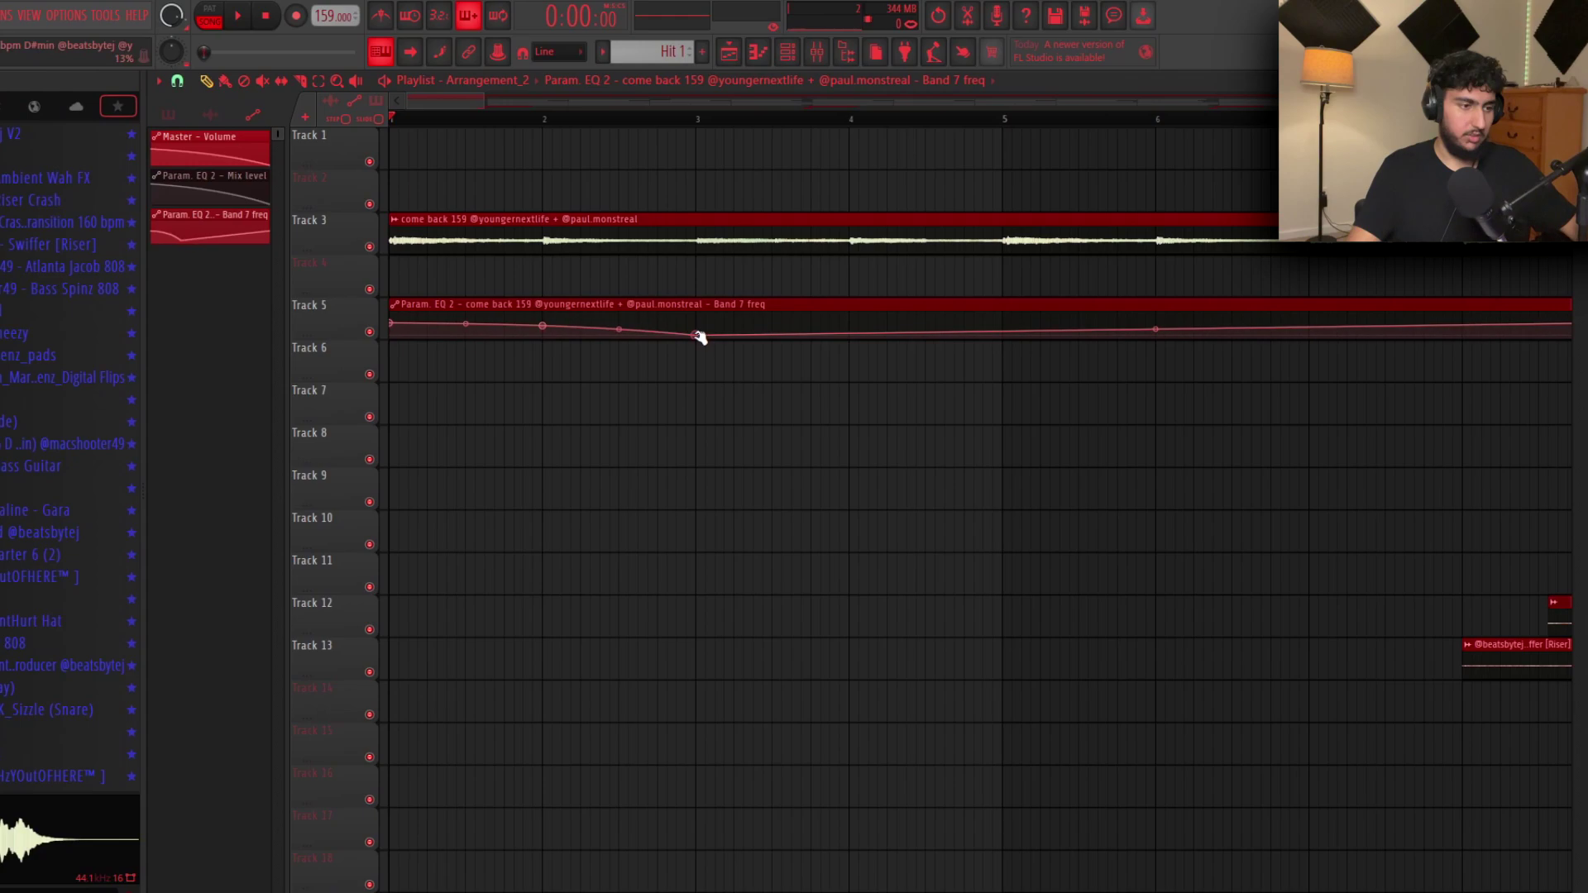
right_click(831, 322)
drag(834, 324, 926, 332)
right_click(928, 324)
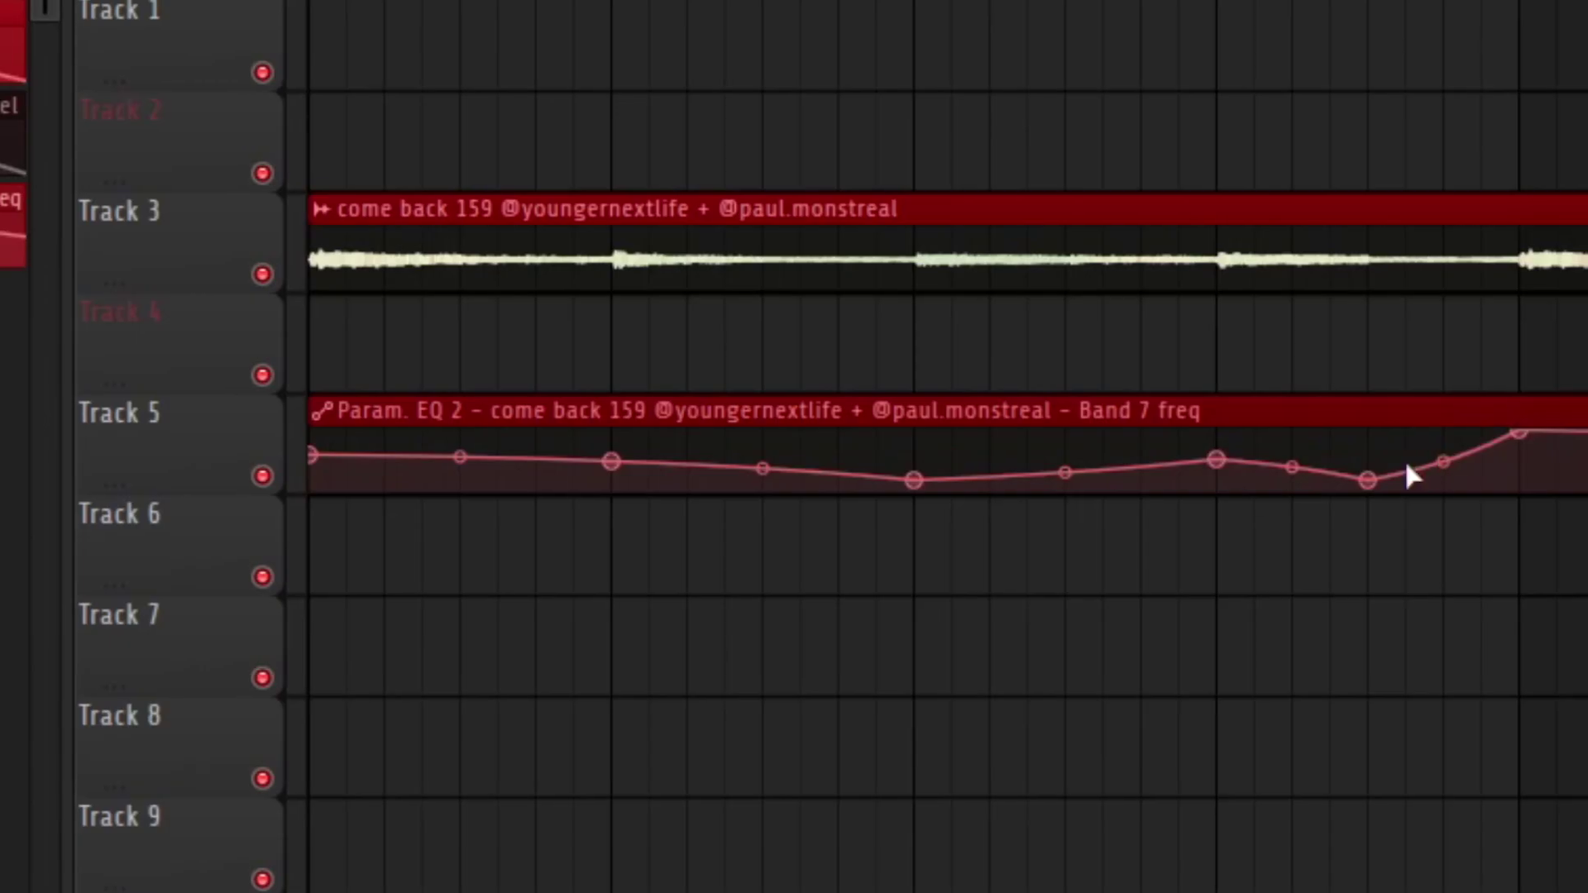
key(space)
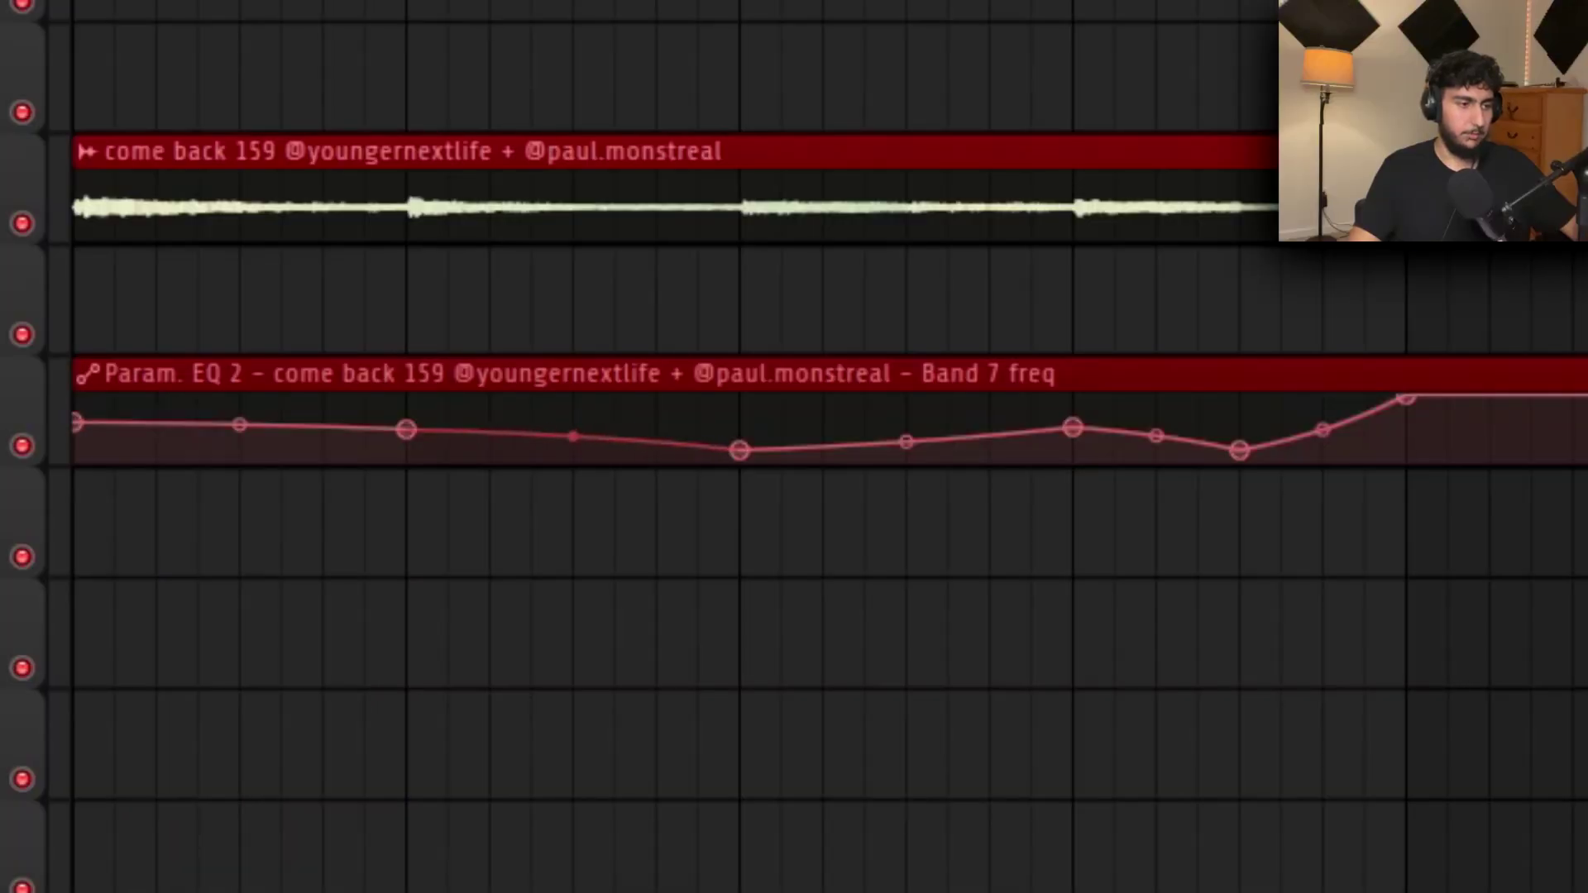
mouse_move(1032, 463)
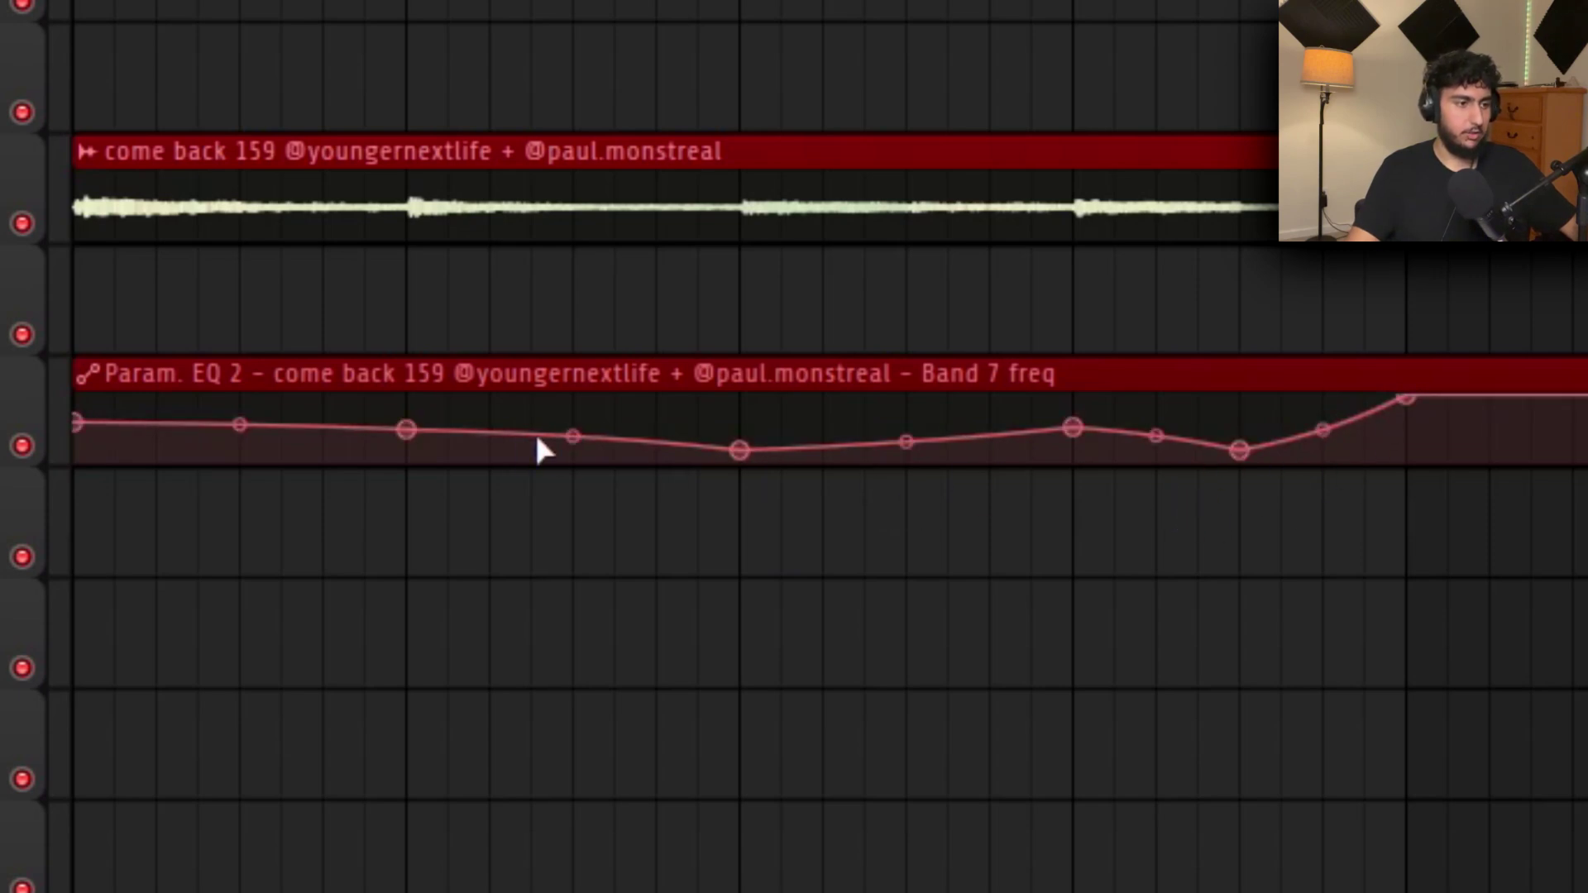
right_click(490, 418)
mouse_move(496, 419)
mouse_down()
mouse_move(690, 424)
mouse_move(488, 425)
mouse_up()
key(ctrl+z)
key(ctrl+z)
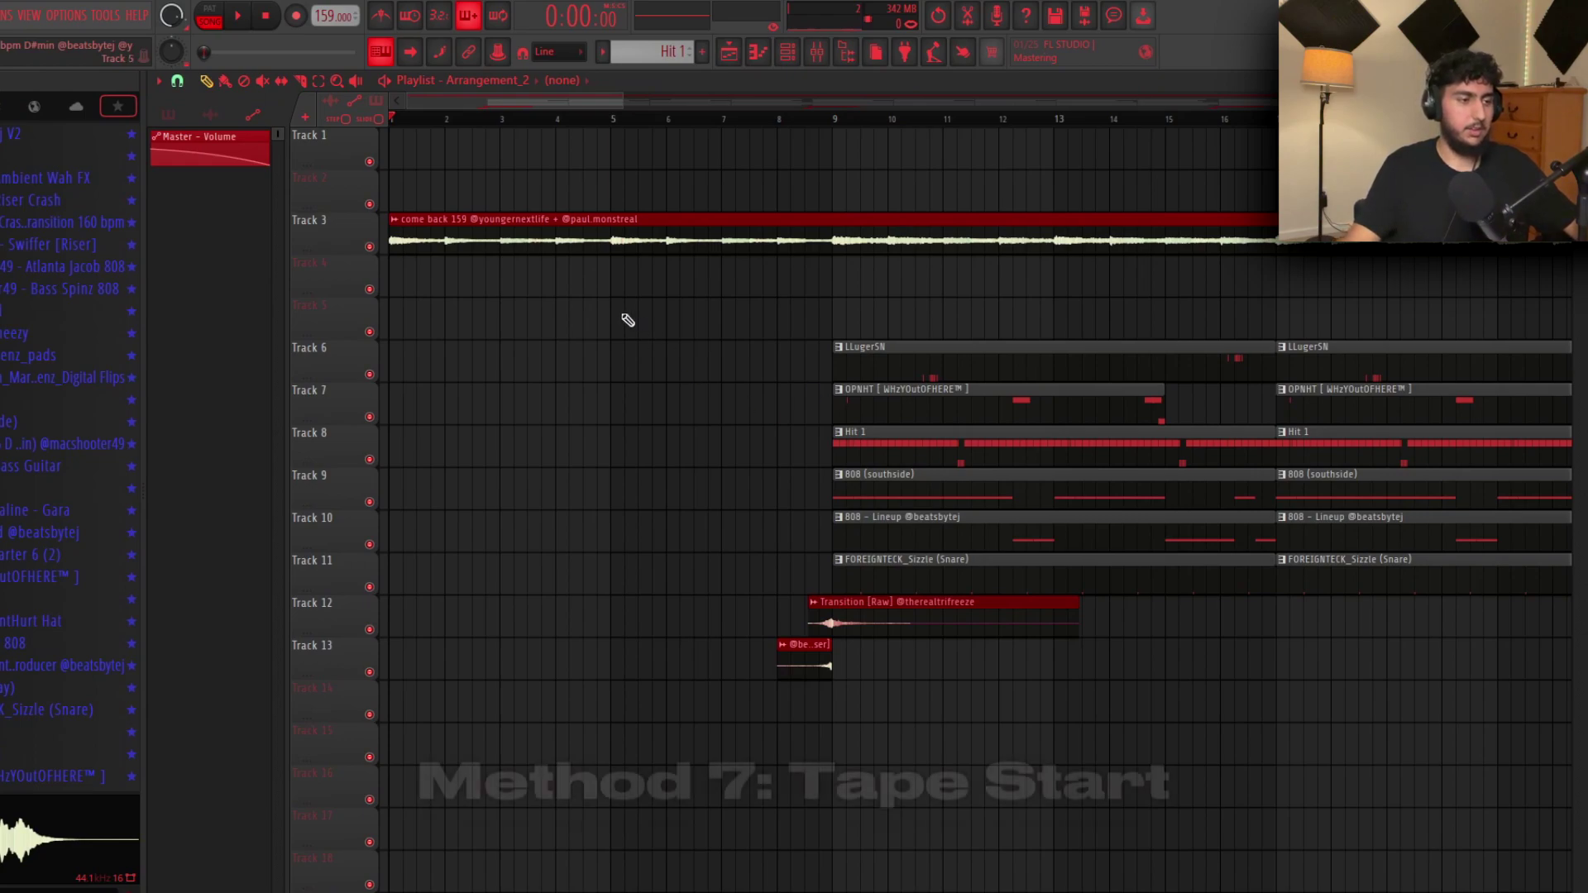
Step: Trim the melody to start at bar 9 with the drums and make a time selection from bar 9 to bar 13
drag(389, 247, 642, 290)
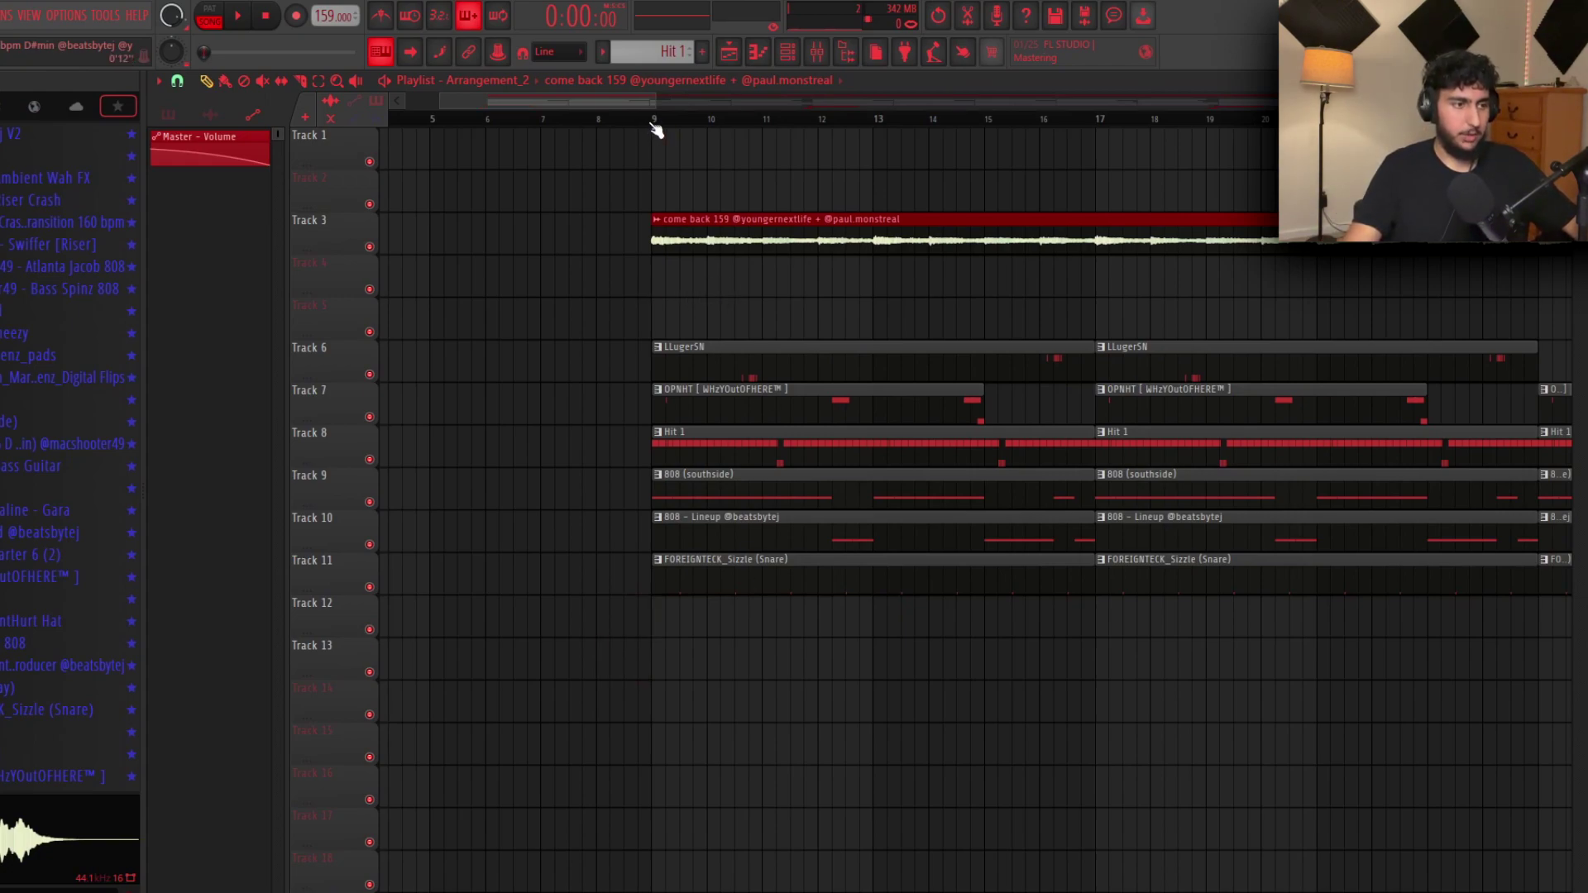
drag(653, 124, 847, 134)
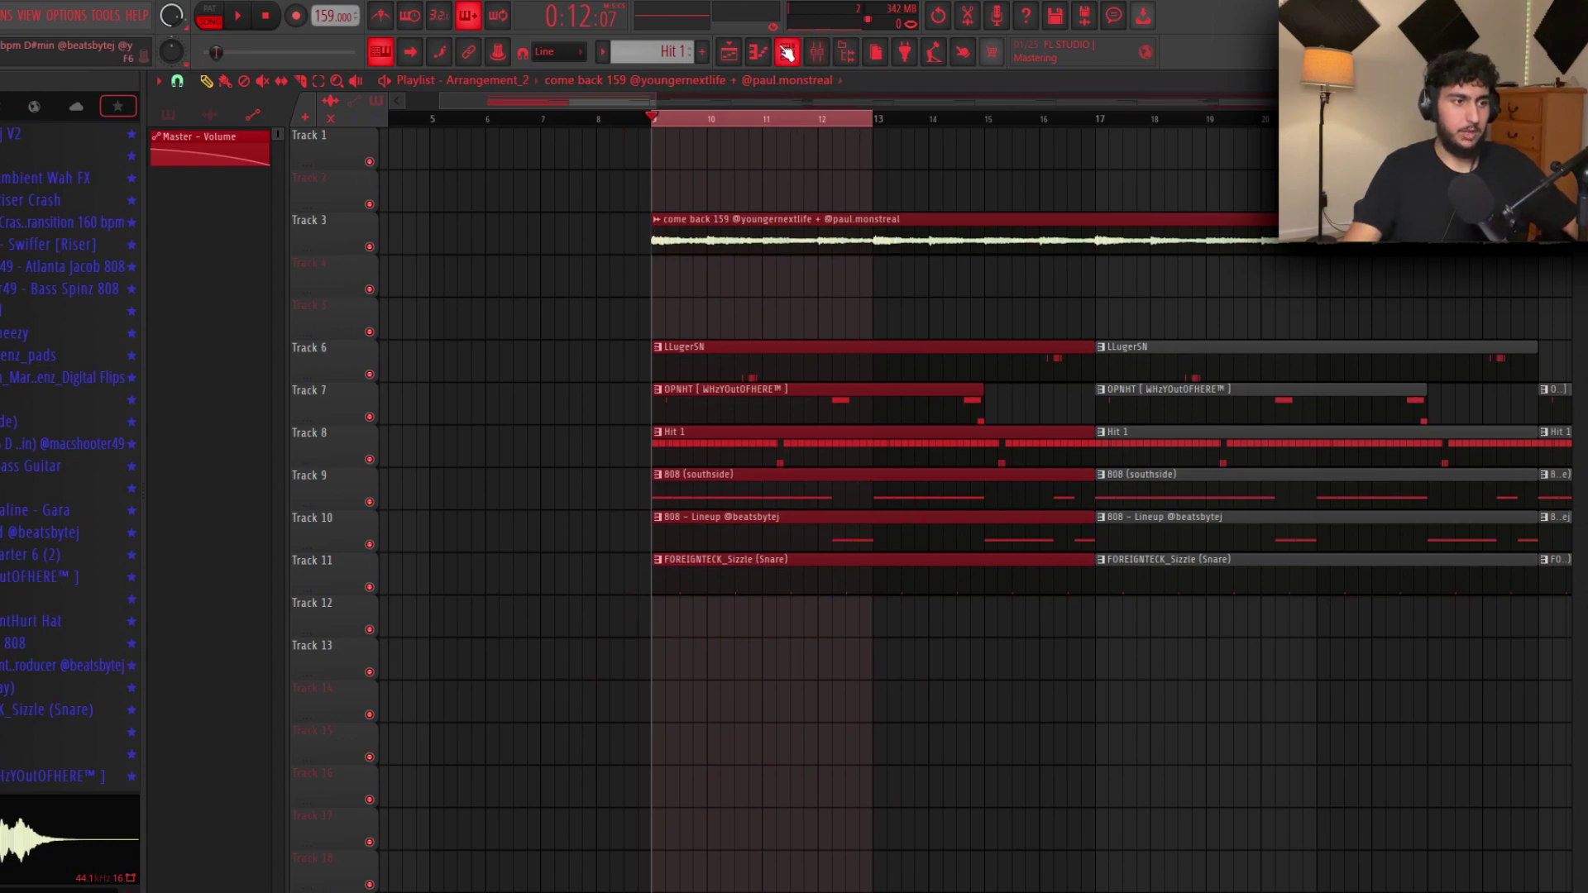
Step: Add the dblue TapeStop effect to slot 1 of the Master mixer track
key(F9)
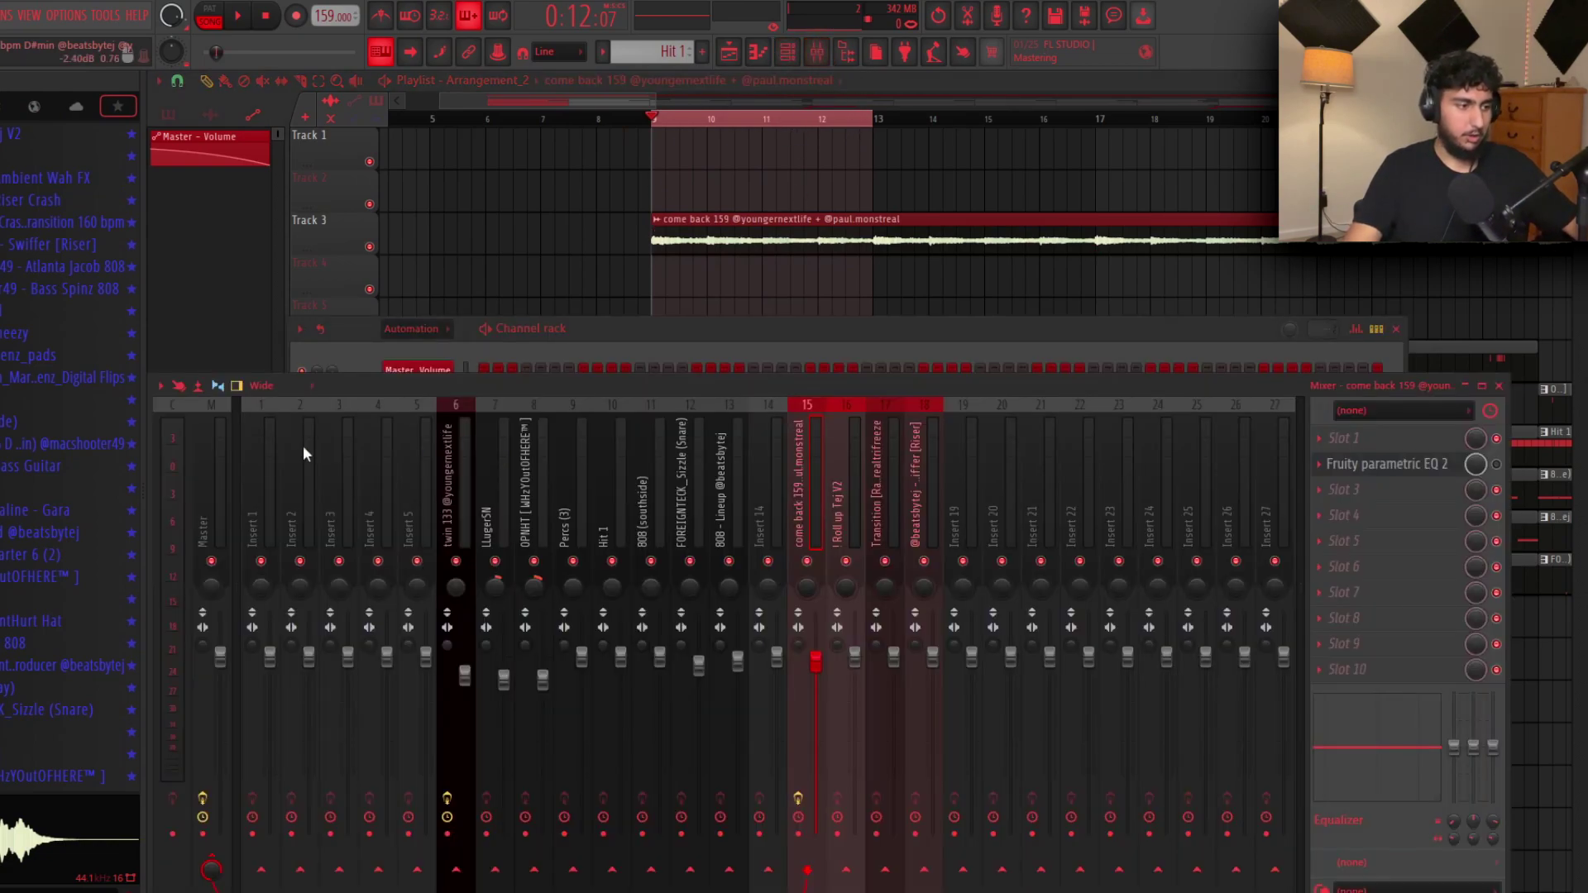
click(217, 499)
click(1390, 451)
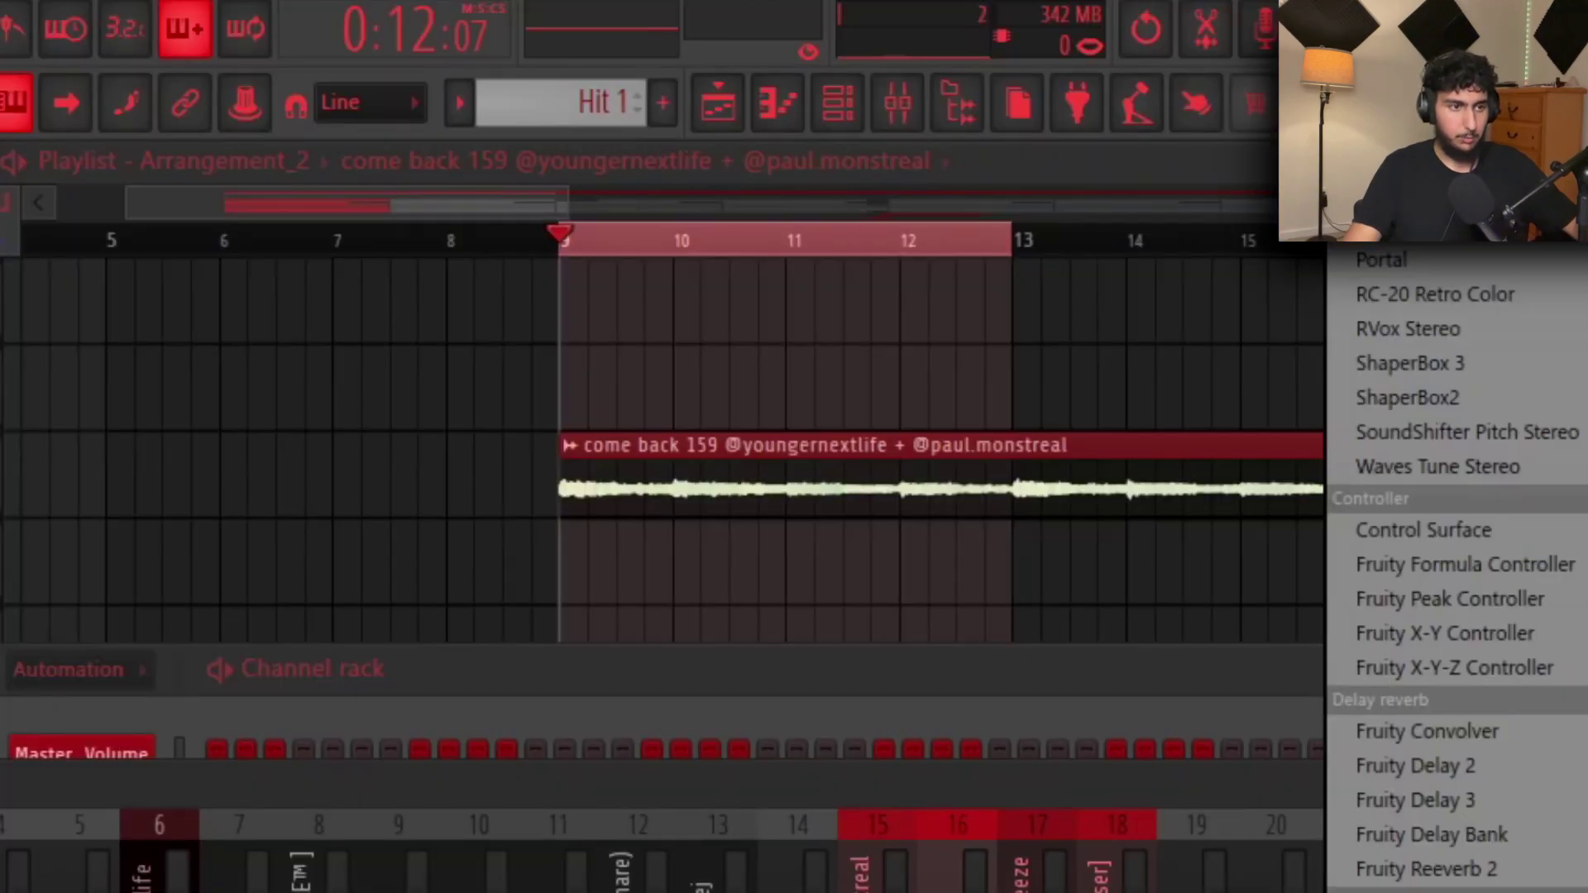
text(dbl)
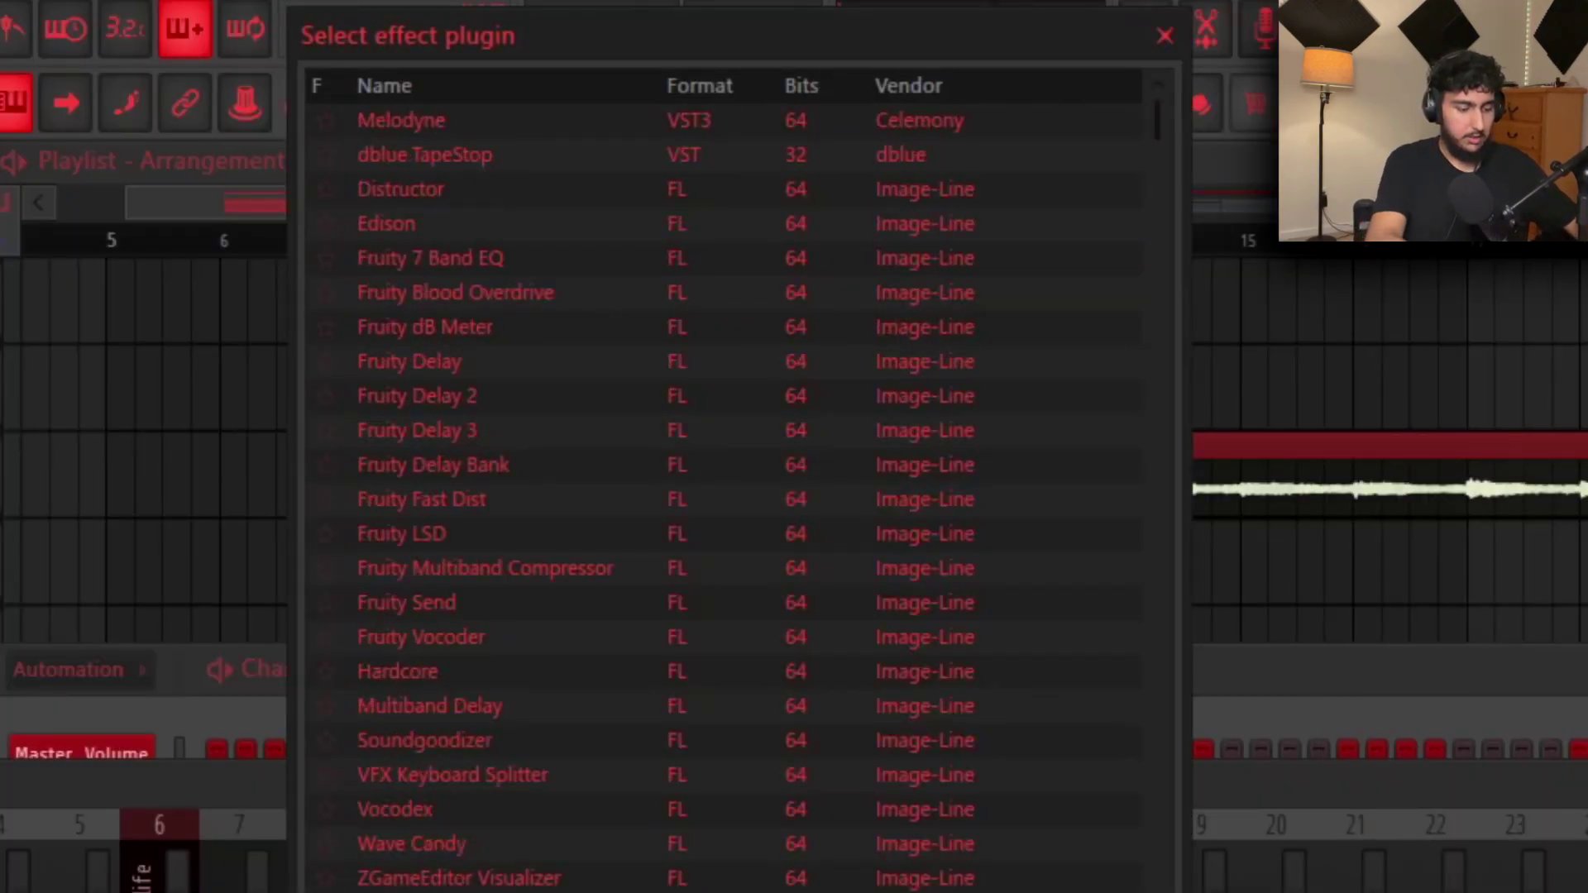
key(Return)
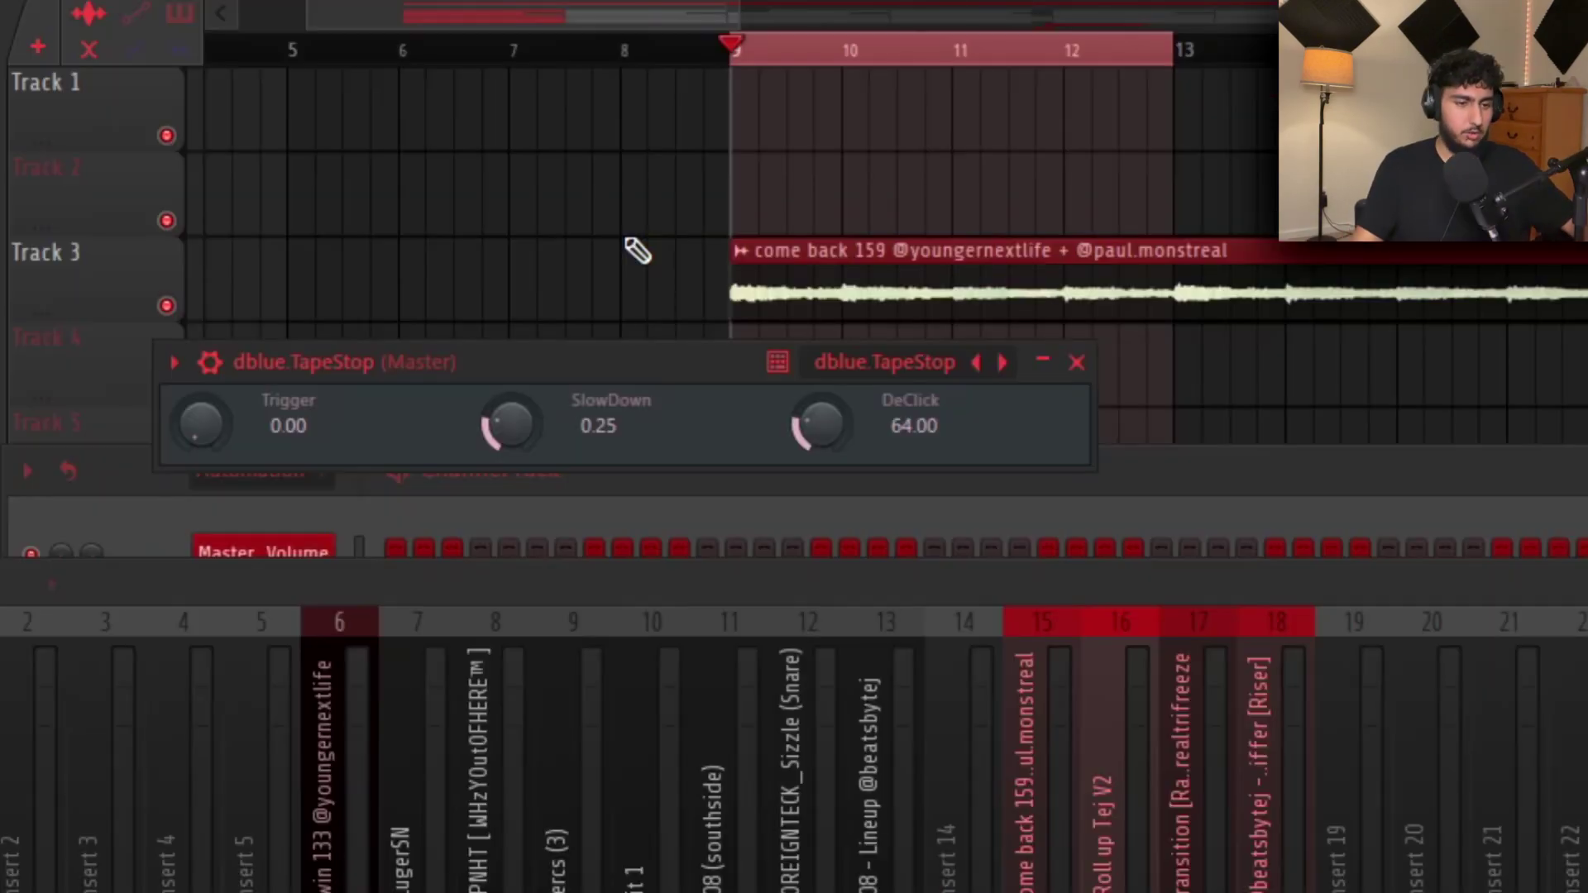
Step: Audition the TapeStop effect on the beat and set Trigger to 0.28 and SlowDown to 0.05
drag(201, 424, 201, 330)
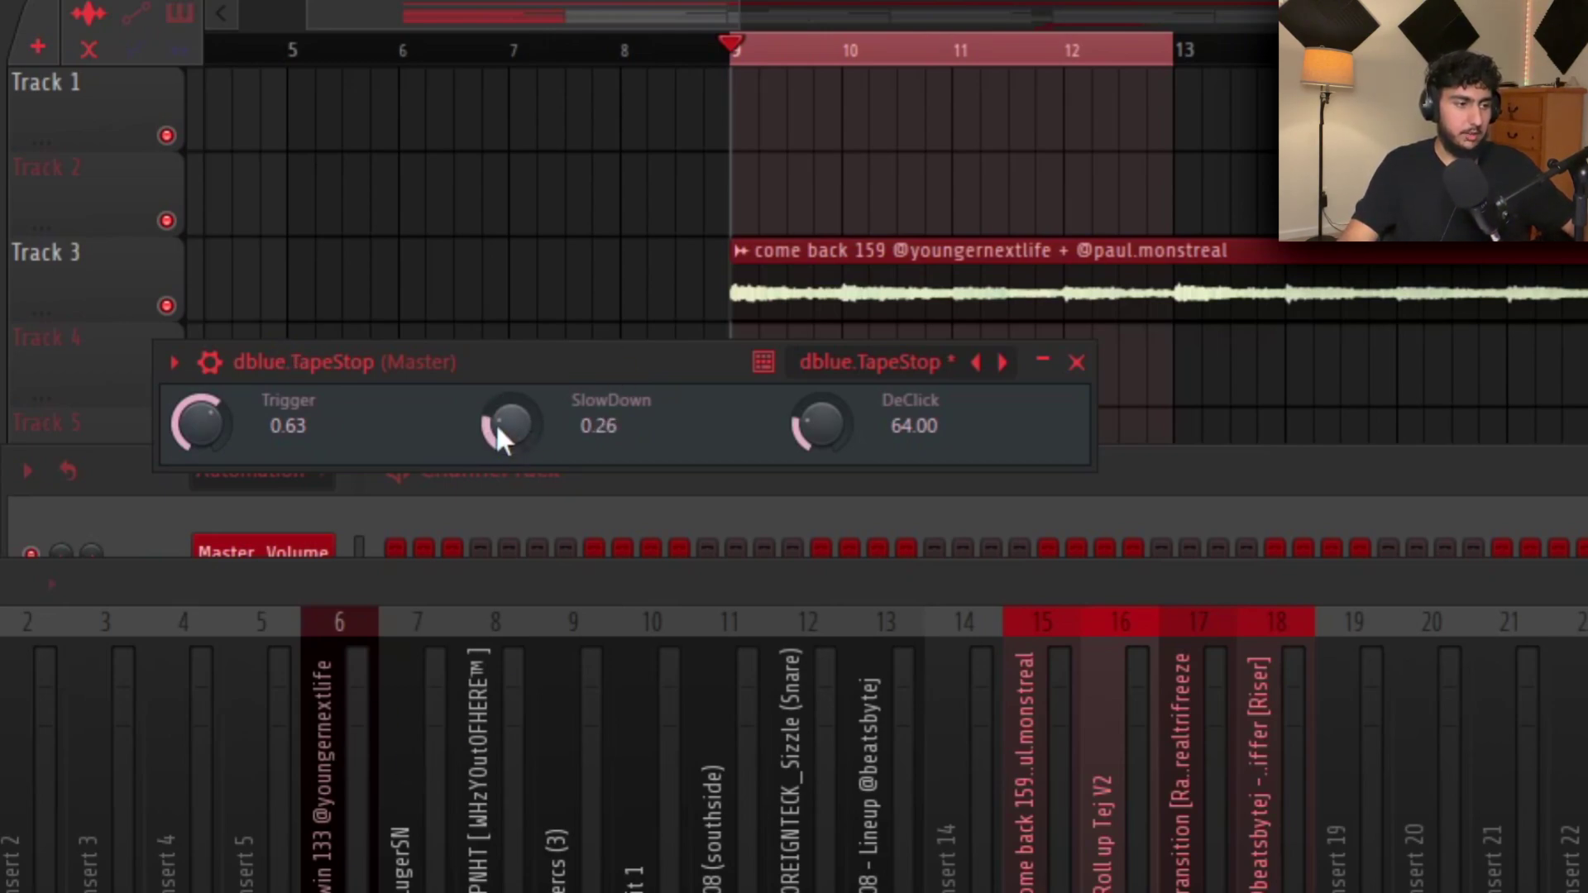
key(space)
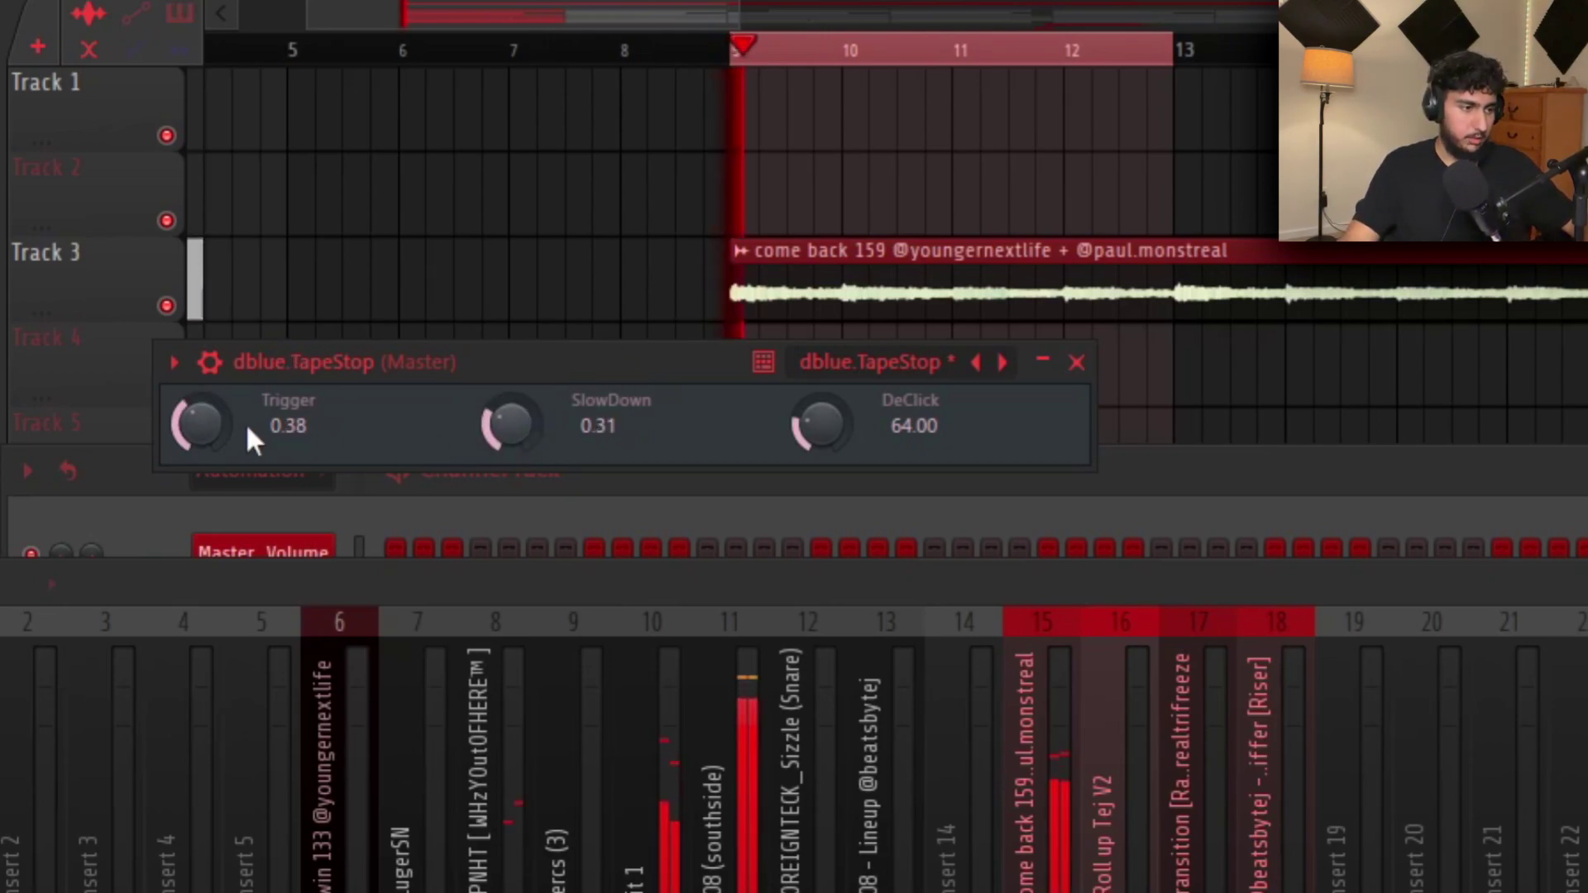
mouse_move(201, 424)
mouse_down()
mouse_move(201, 397)
mouse_move(201, 422)
mouse_up()
key(space)
drag(515, 426, 514, 431)
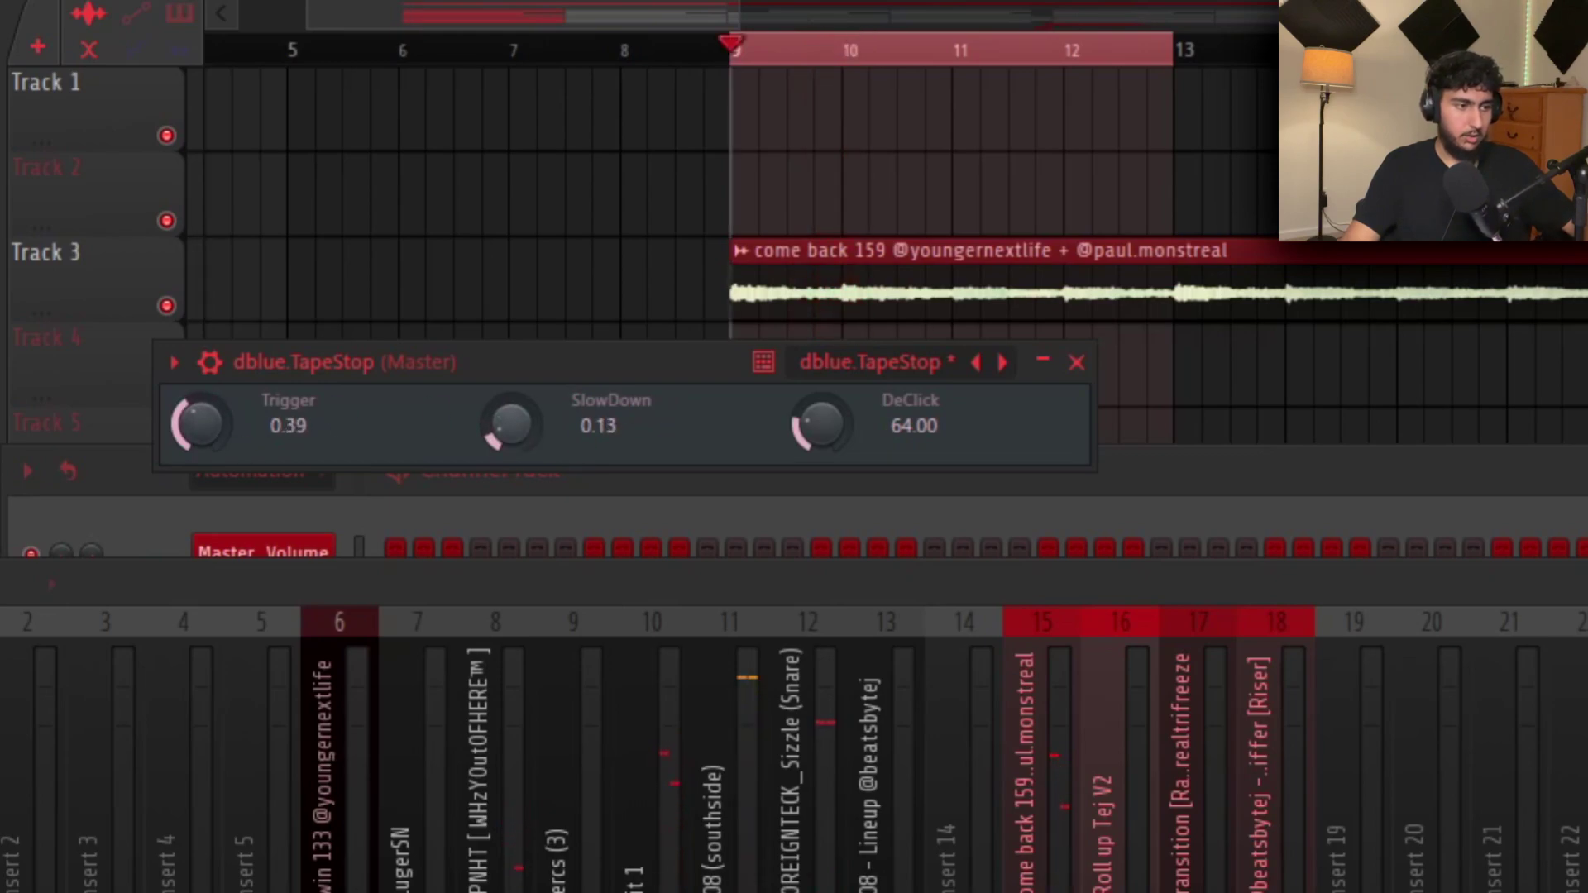
mouse_move(208, 440)
mouse_down()
mouse_move(208, 413)
mouse_move(201, 436)
mouse_up()
key(space)
key(space)
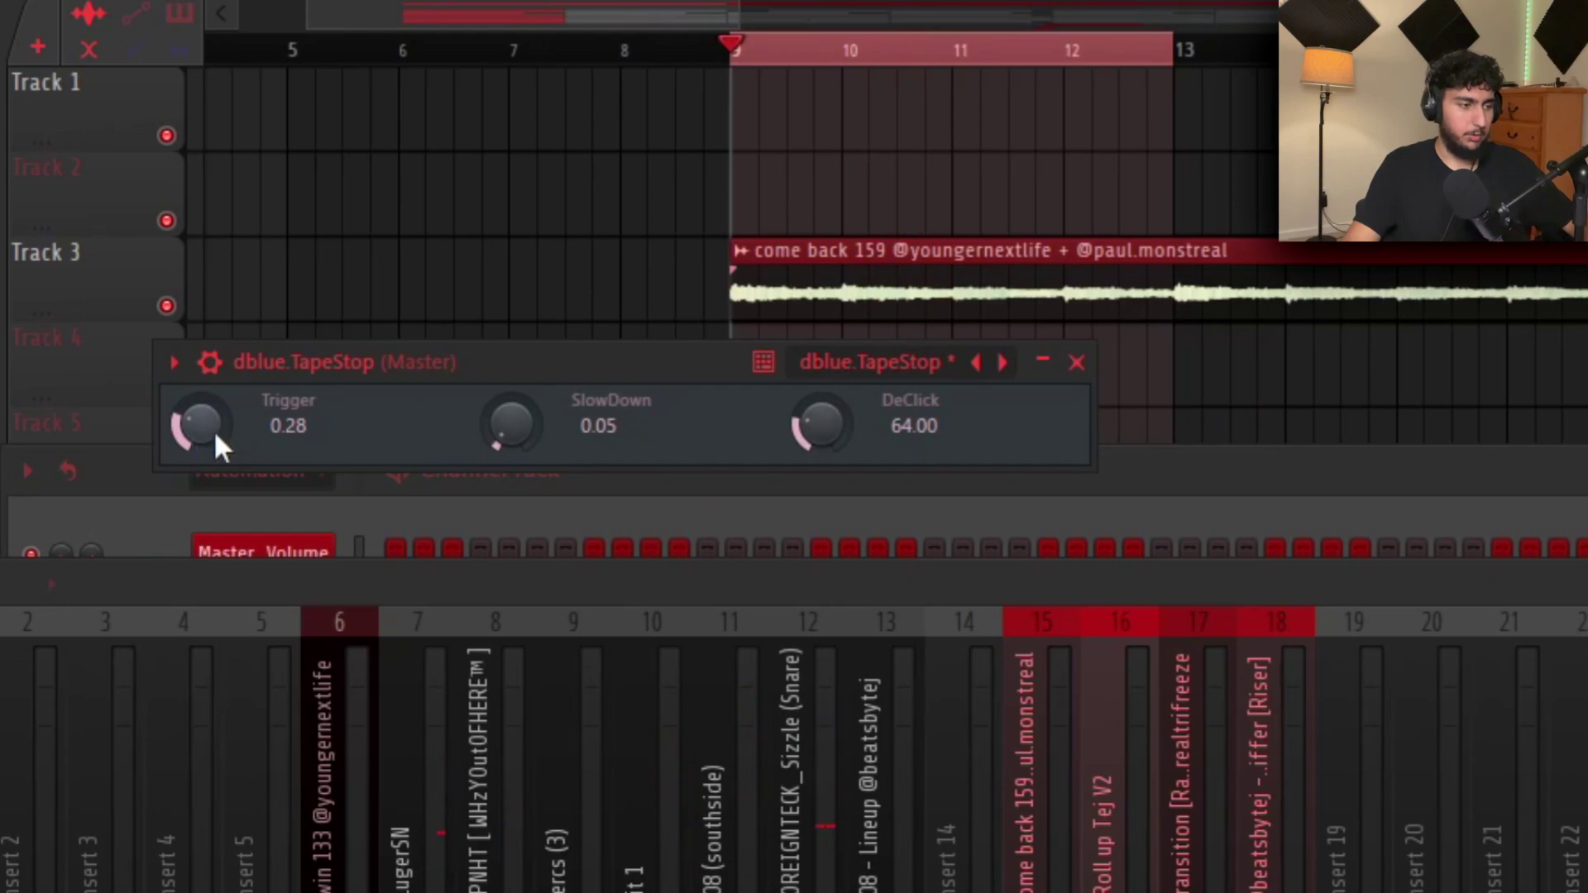
Step: Create an automation clip for the TapeStop trigger over bars 9 to 13 at its maximum level and play it back
right_click(200, 415)
click(345, 682)
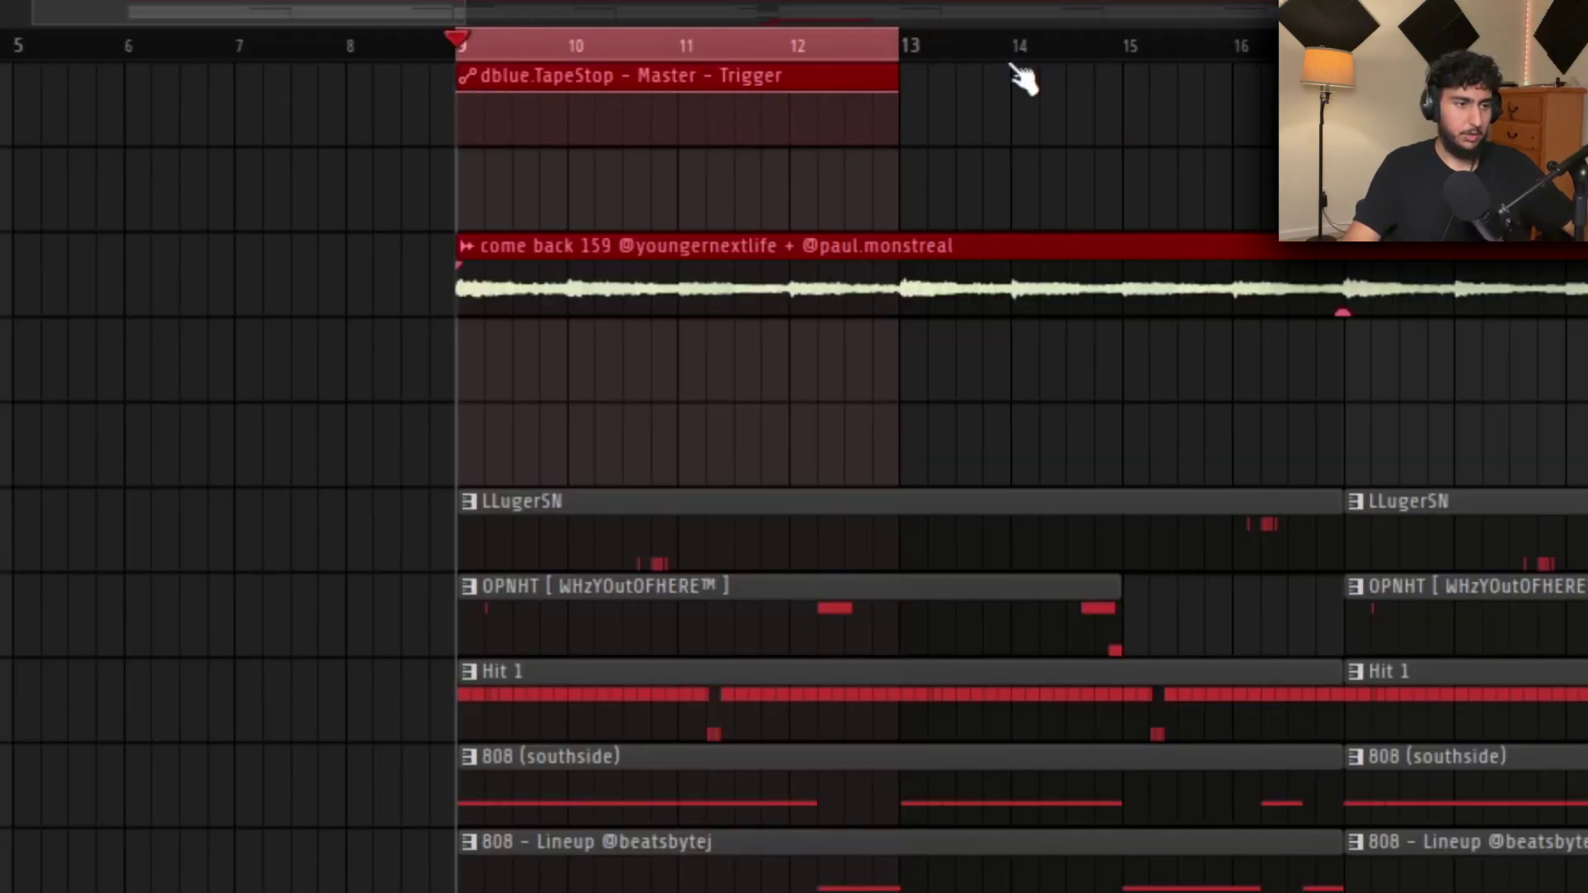
key(space)
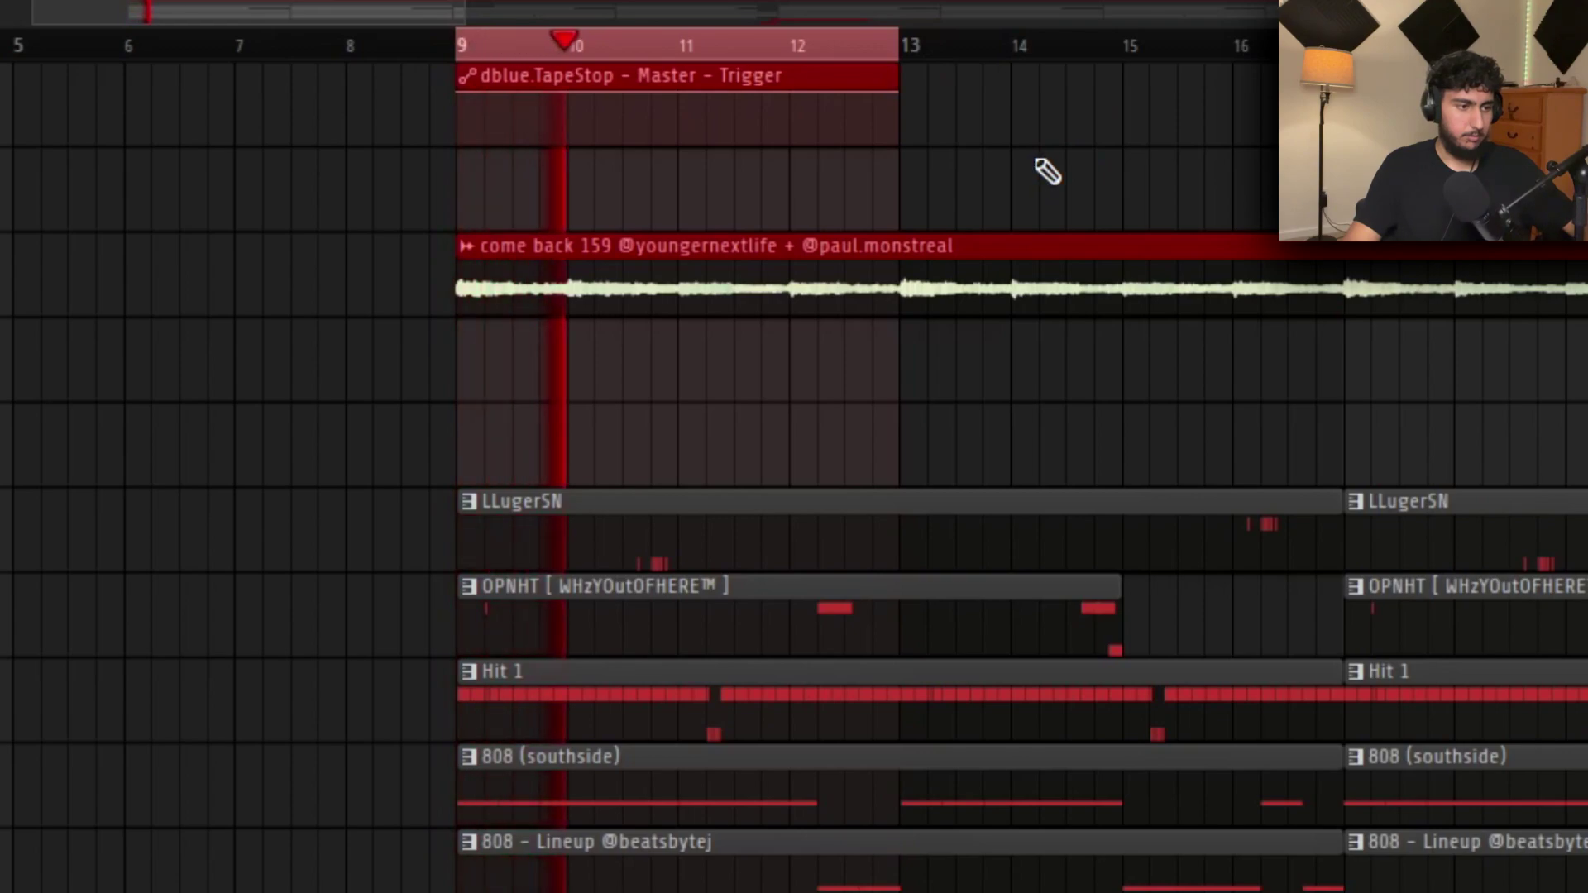
key(space)
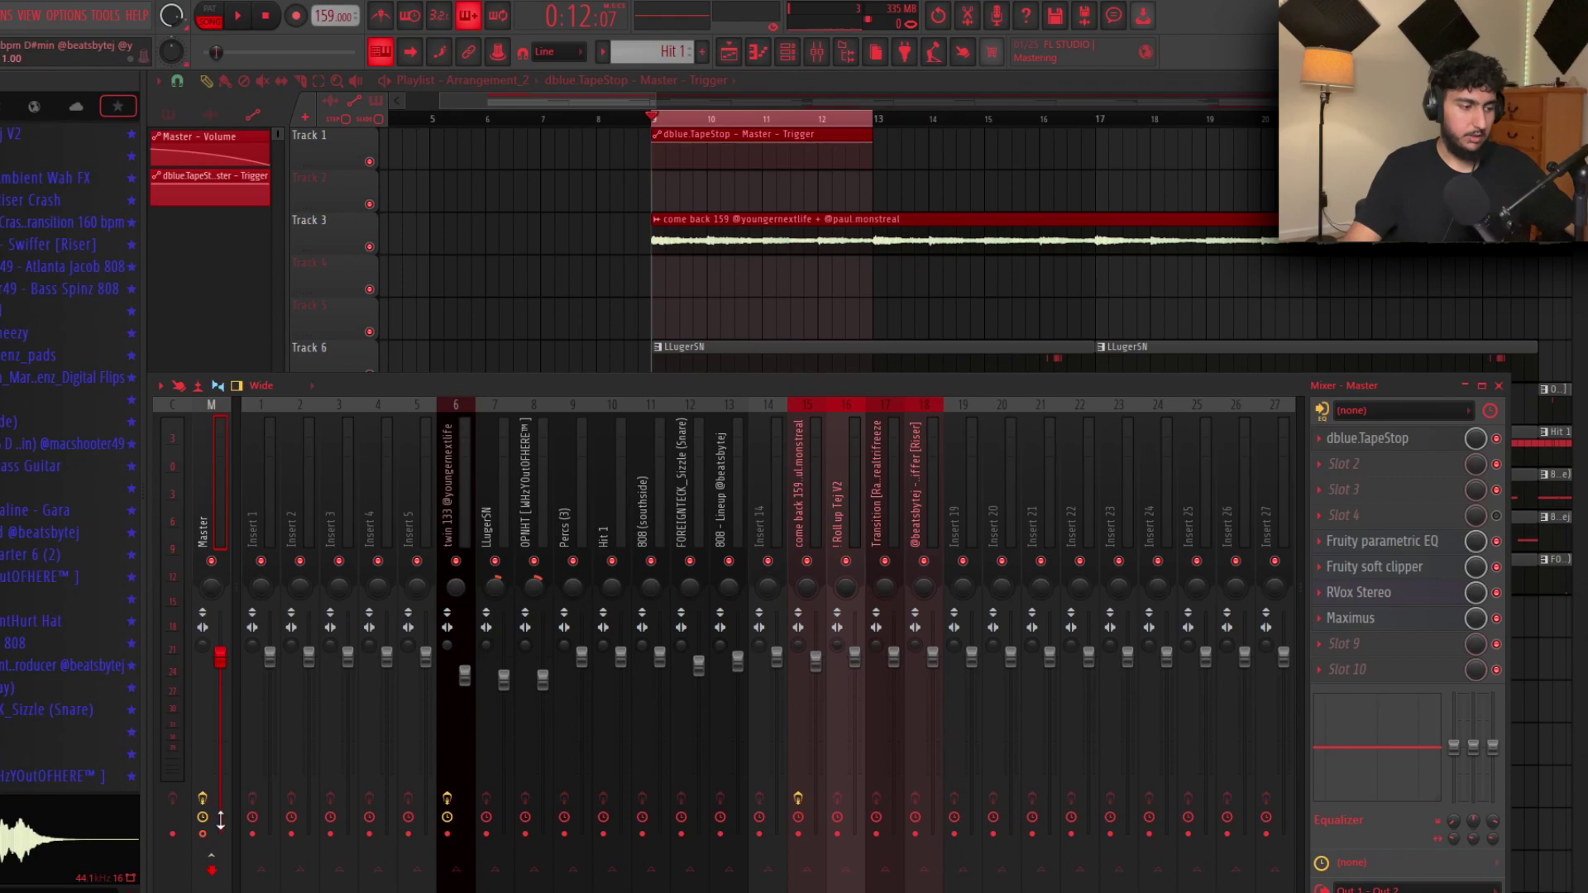
Step: Render the selected bars 9 to 13 of the Master track, with the tape stop, to an audio clip
key(alt+r)
click(920, 625)
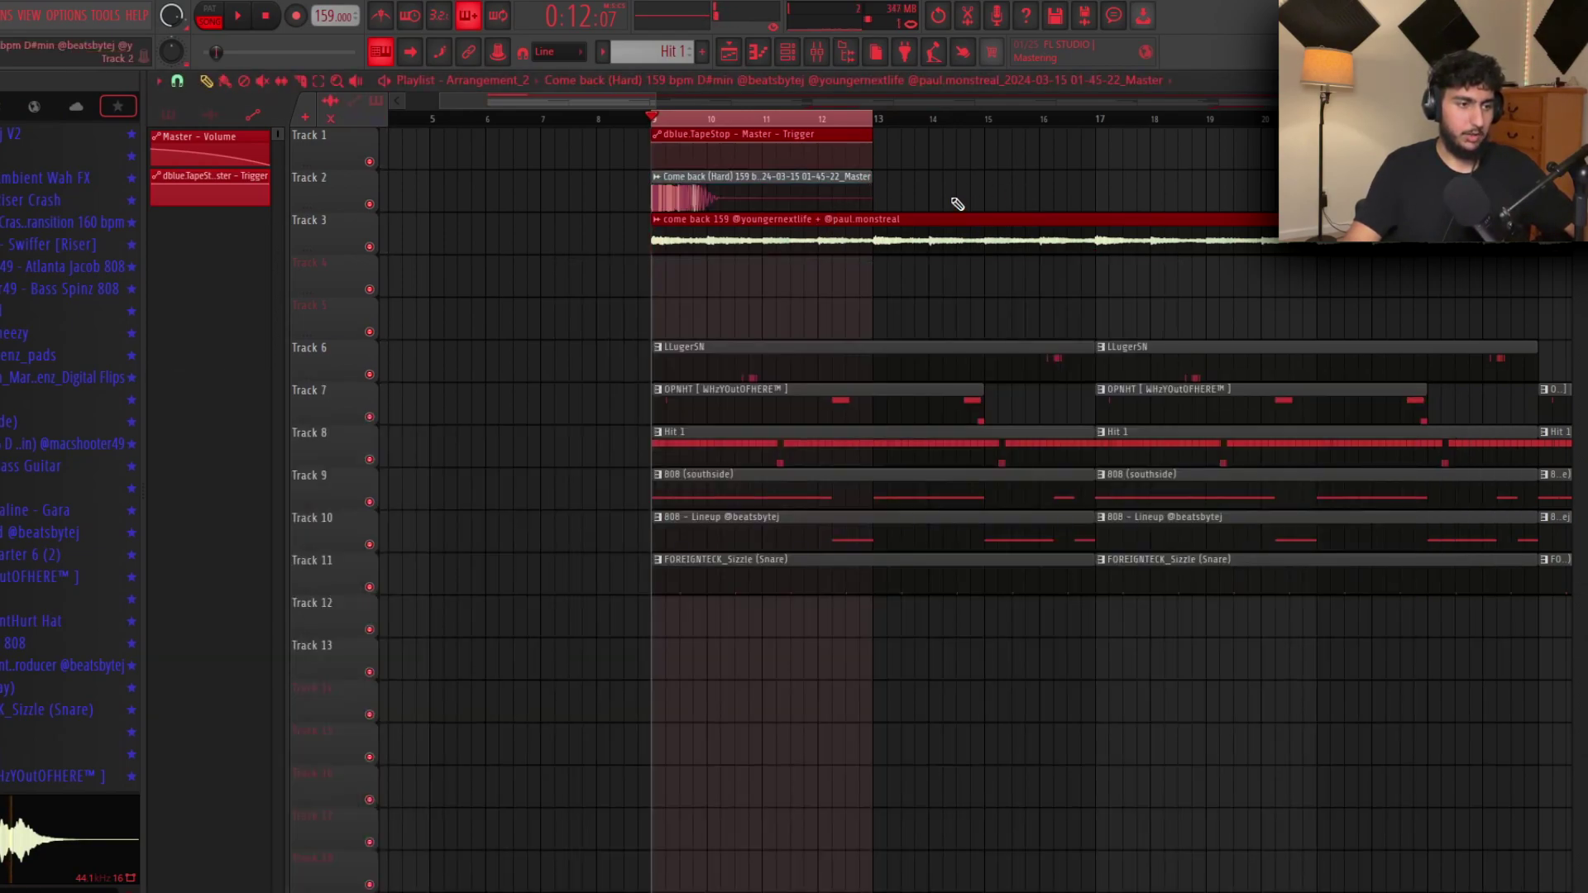
click(816, 52)
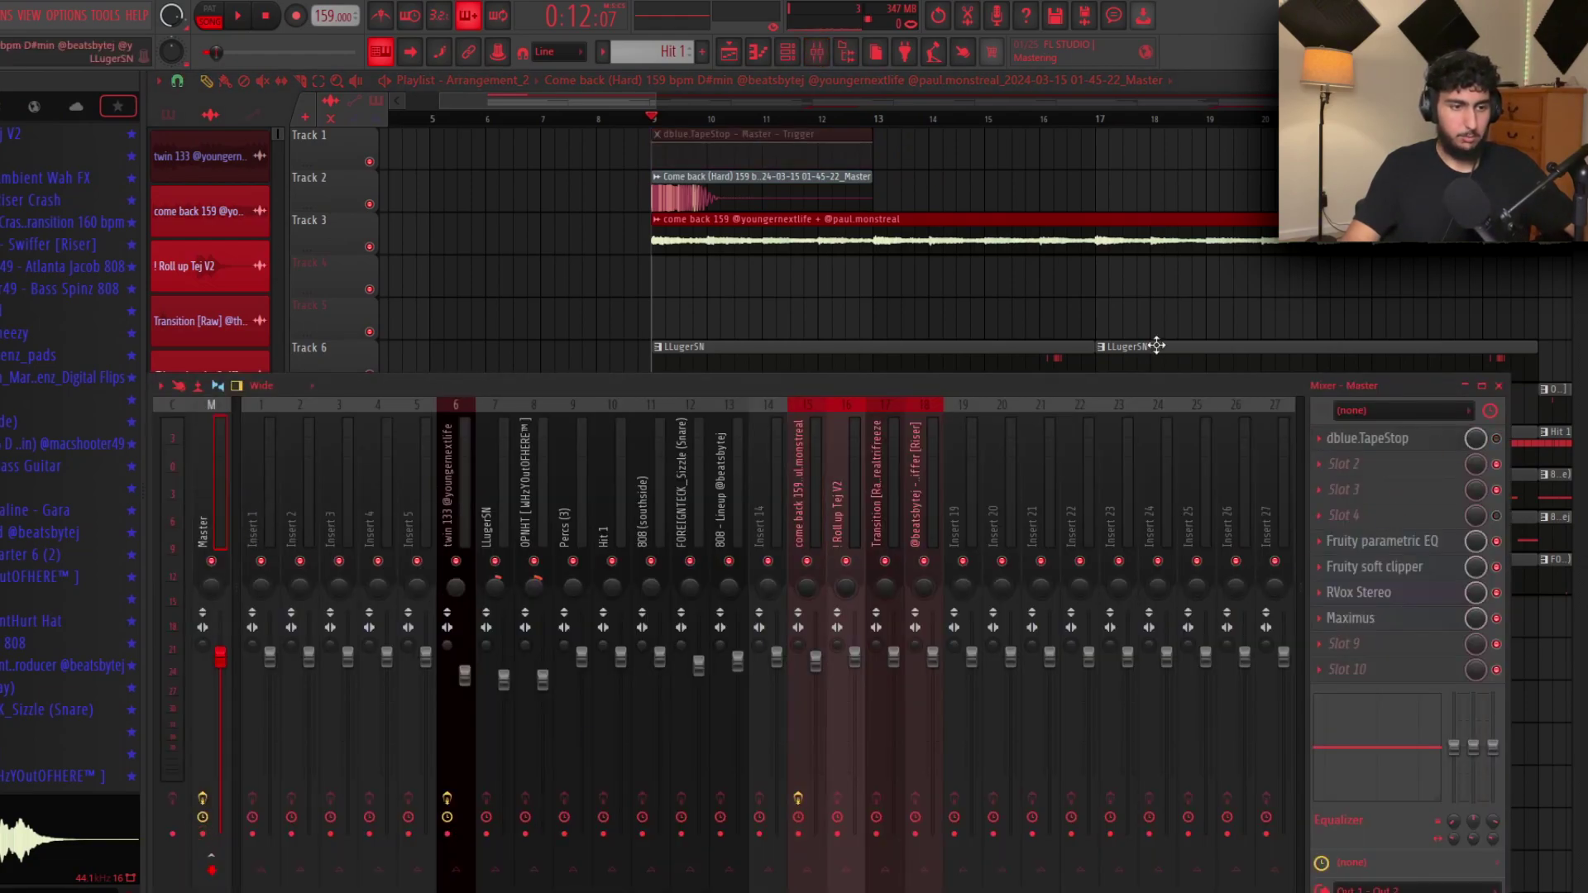
Step: Move the rendered tape-stop clip to Track 5 and reverse it
click(729, 208)
drag(729, 208, 705, 331)
click(490, 437)
Step: Place the reversed clip before the drop on Track 5, fine-aligning its end with bar 9
drag(814, 327, 596, 332)
scroll(626, 327, up, 5)
scroll(927, 318, up, 3)
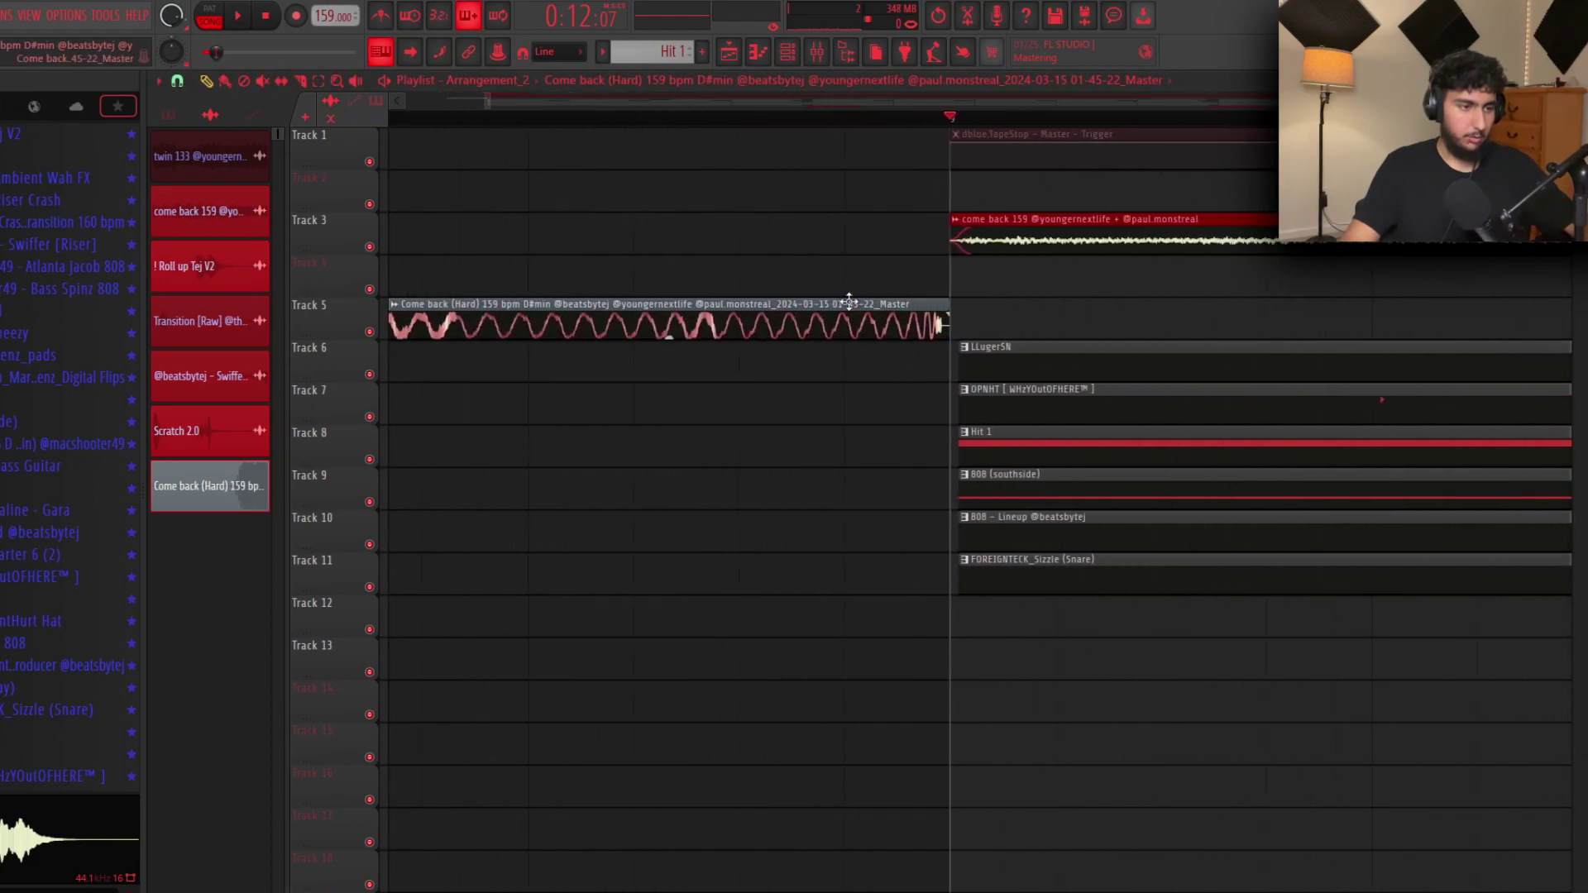
drag(959, 318, 1057, 363)
drag(1000, 322, 1037, 320)
scroll(1042, 323, down, 3)
scroll(1039, 322, up, 3)
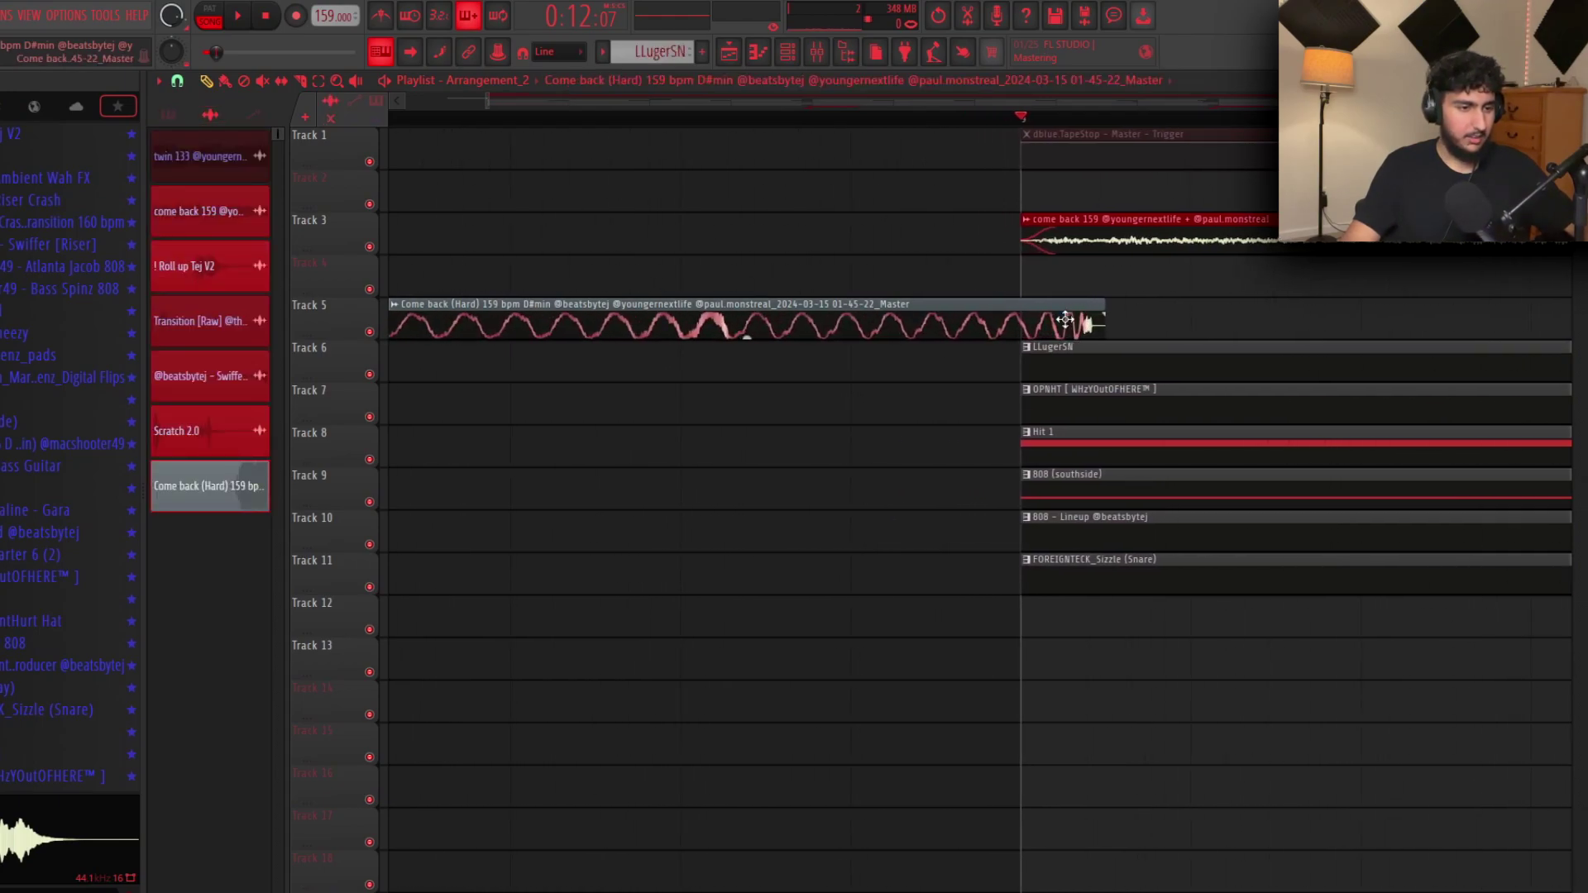
drag(1066, 319, 1041, 320)
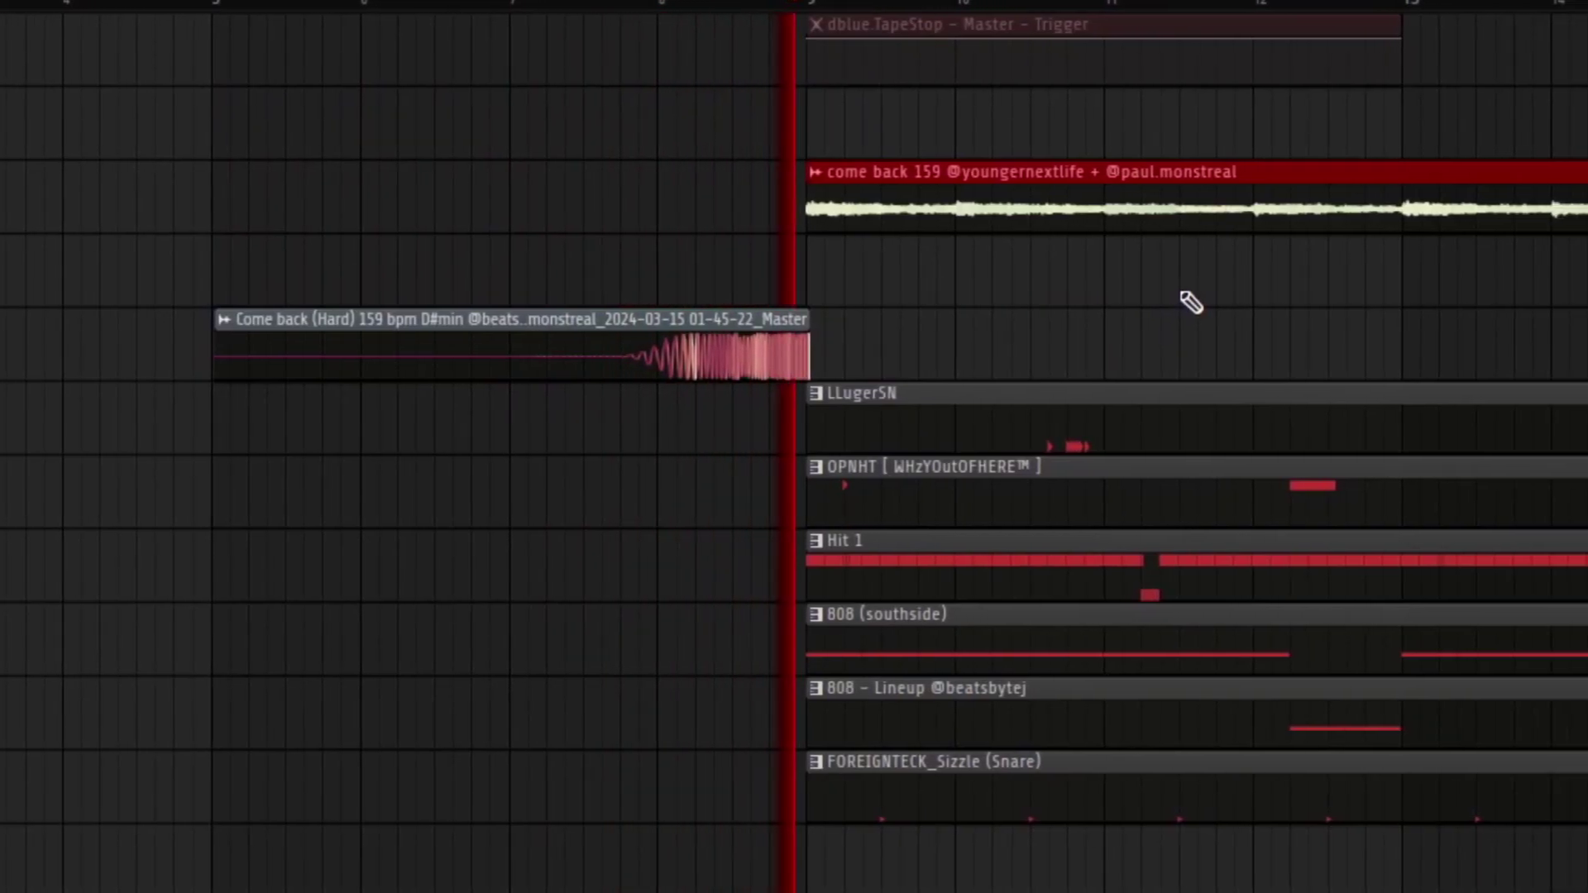
Step: Trim the silent beginning off the reversed tape-start clip on Track 5
scroll(1050, 330, up, 3)
scroll(907, 326, down, 2)
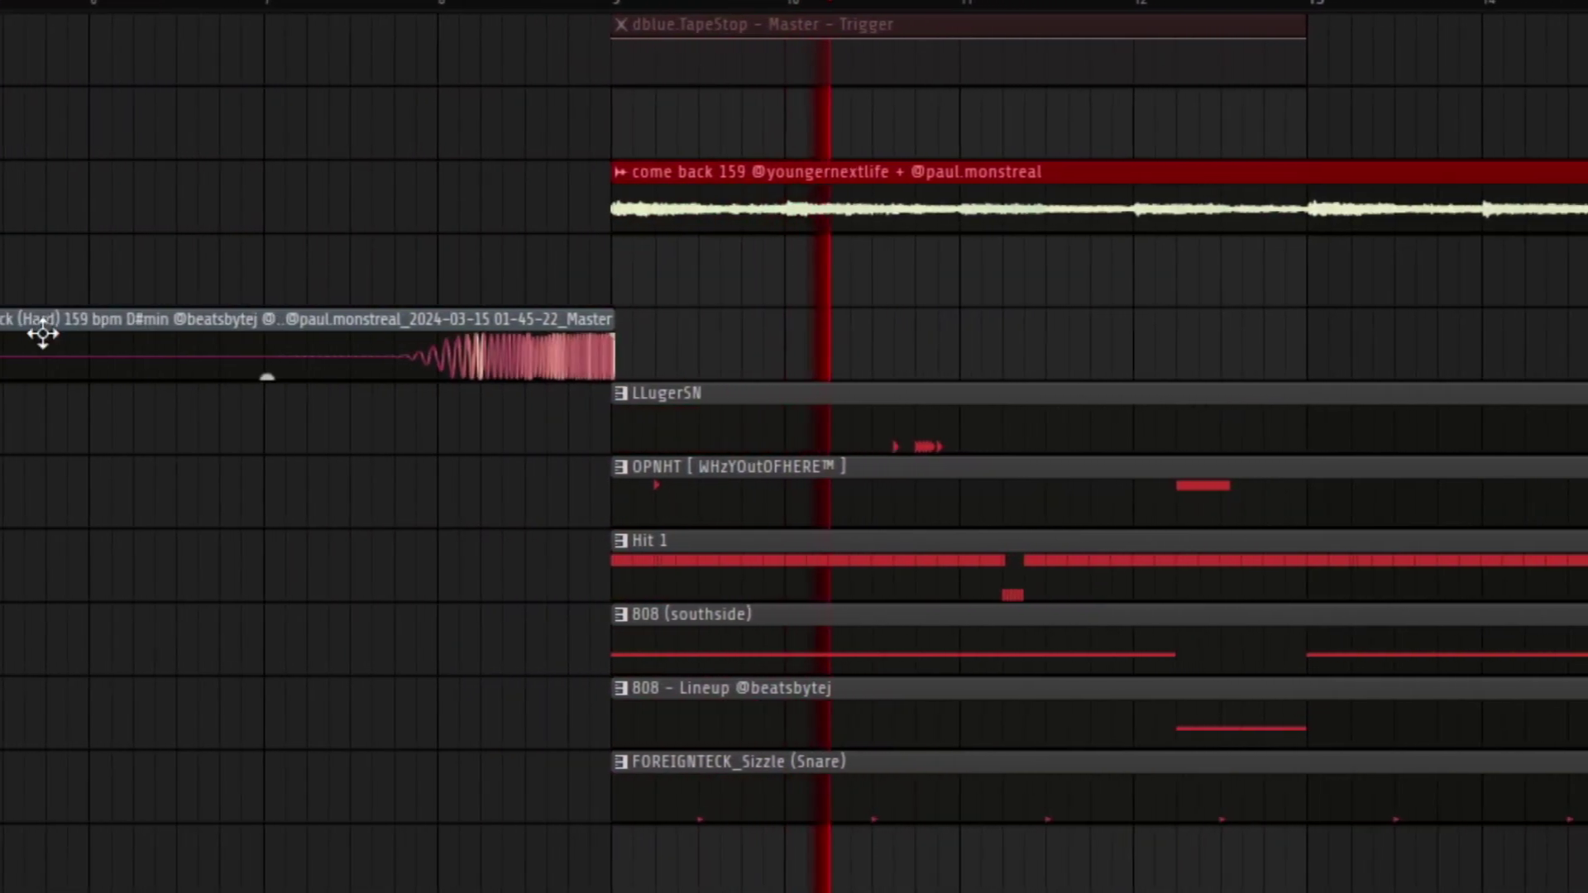
drag(1, 360, 355, 370)
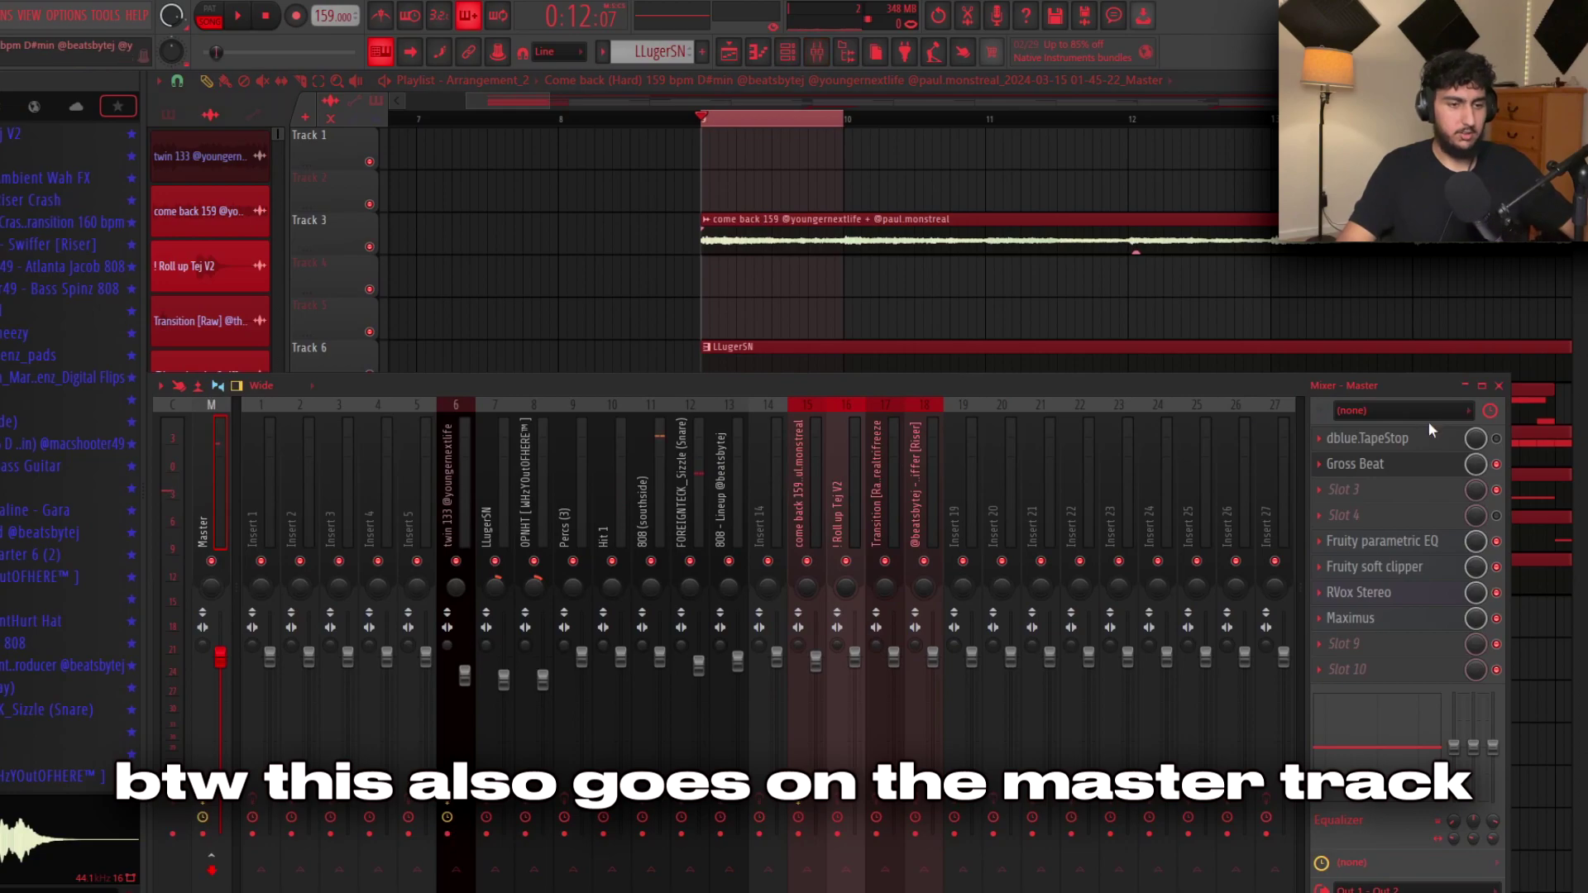
Step: Set Gross Beat on the Master track to the Vinyl Off time preset and render bar 9 to an audio clip
click(1373, 464)
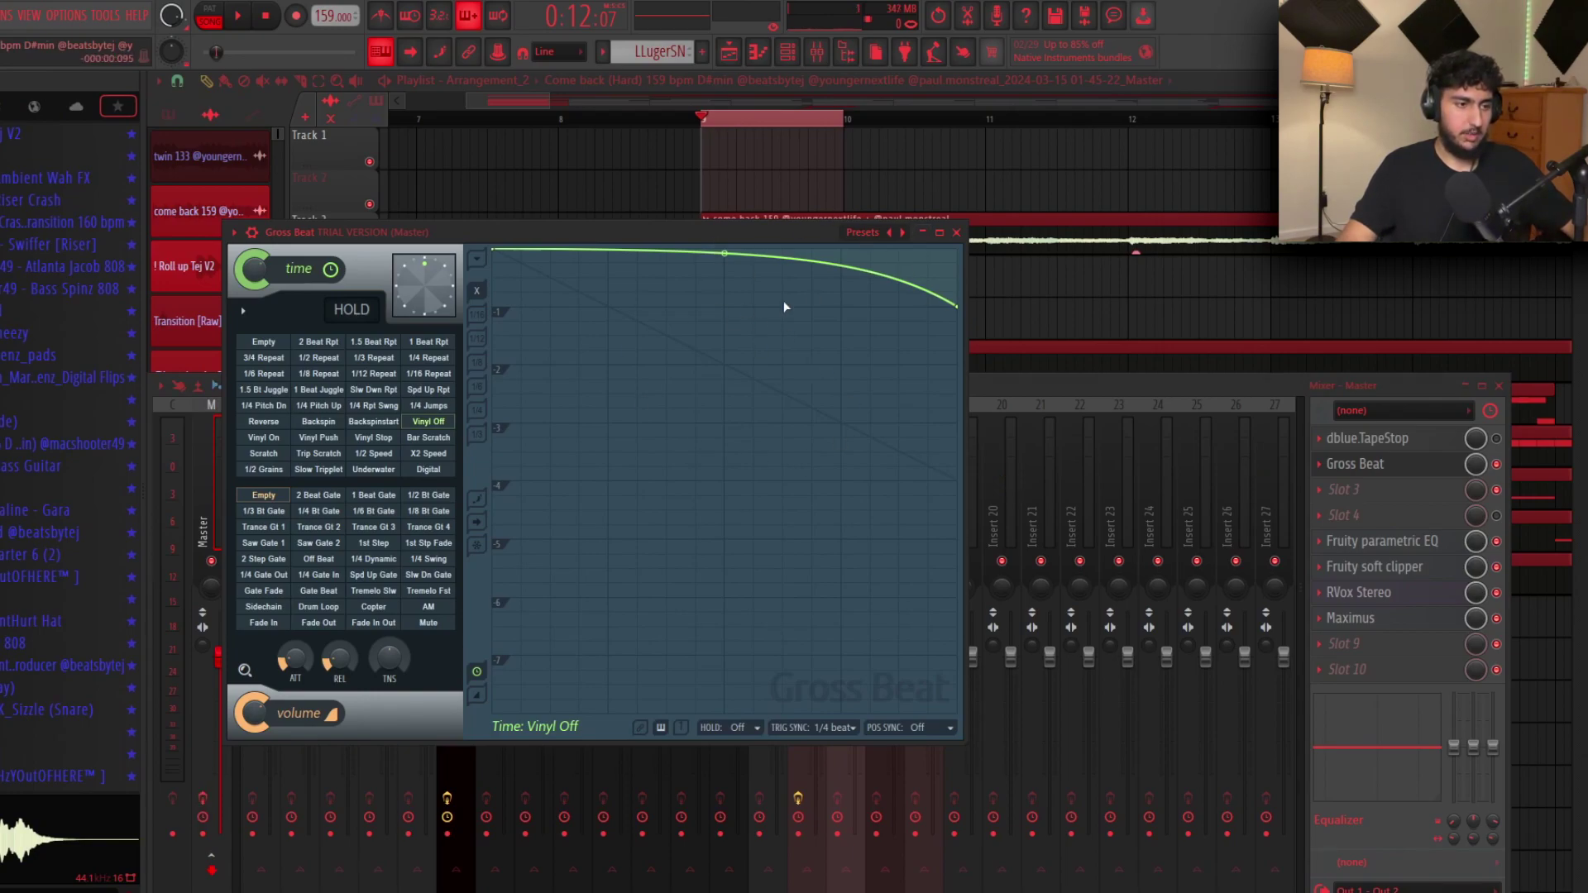
click(918, 139)
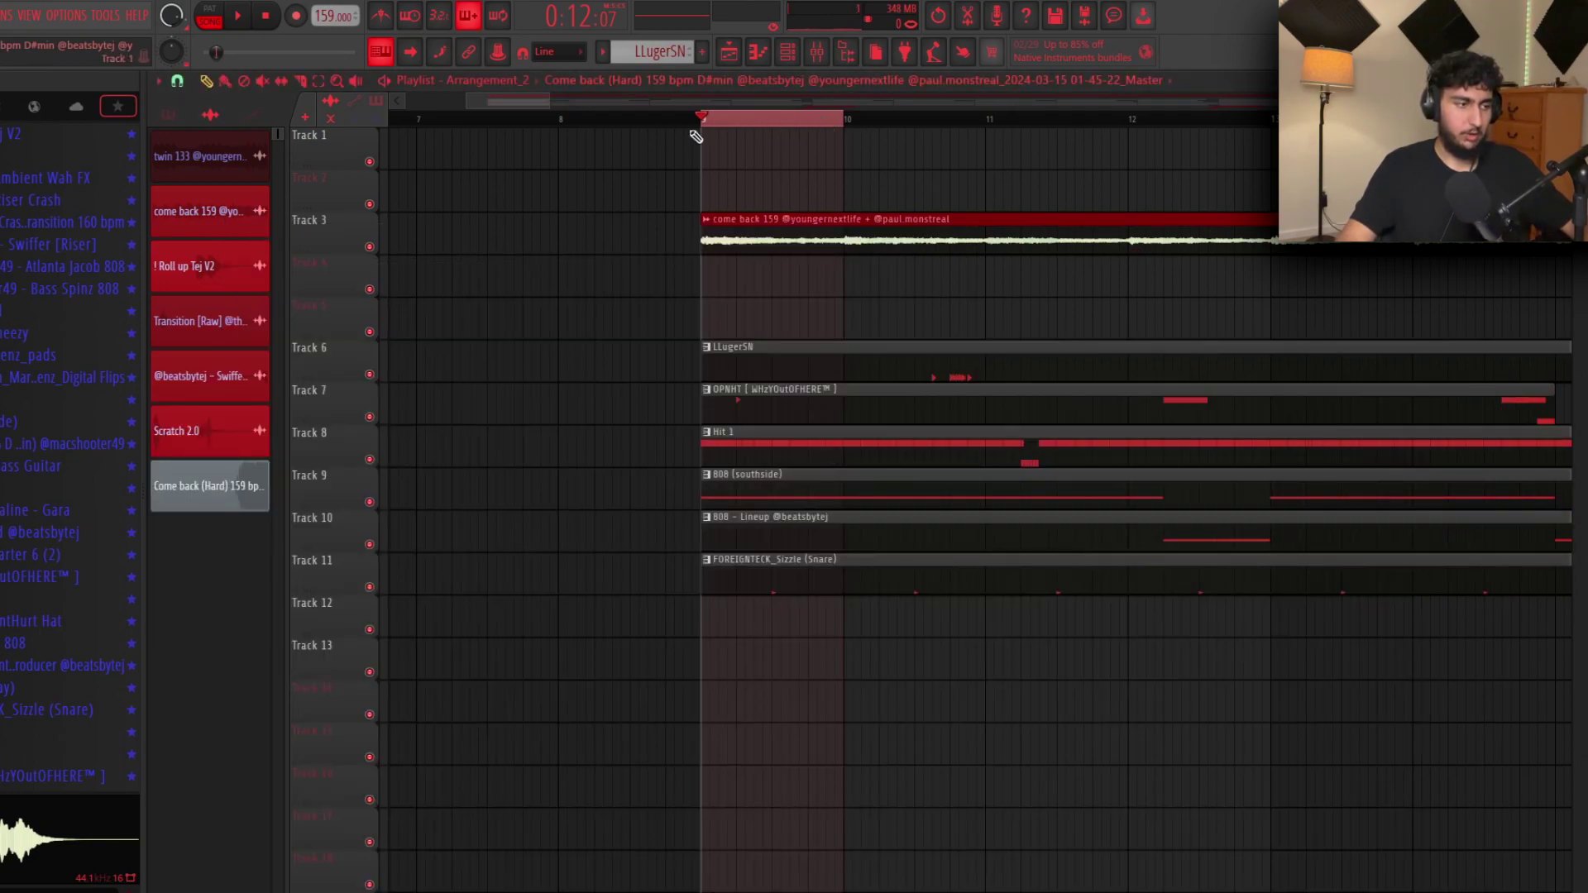
click(819, 61)
key(alt+r)
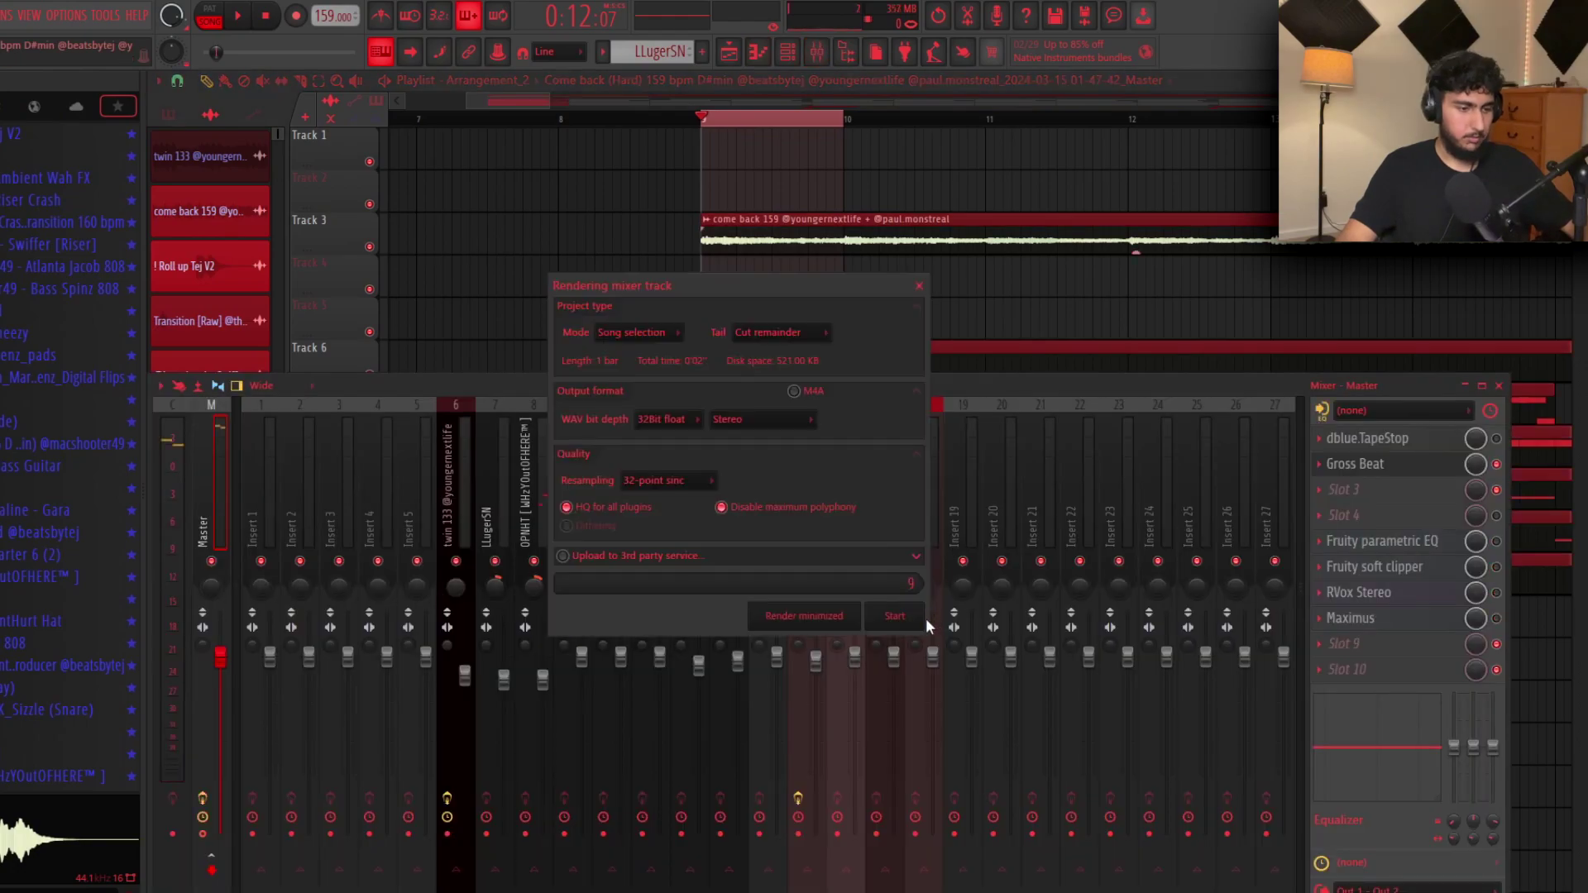
click(913, 625)
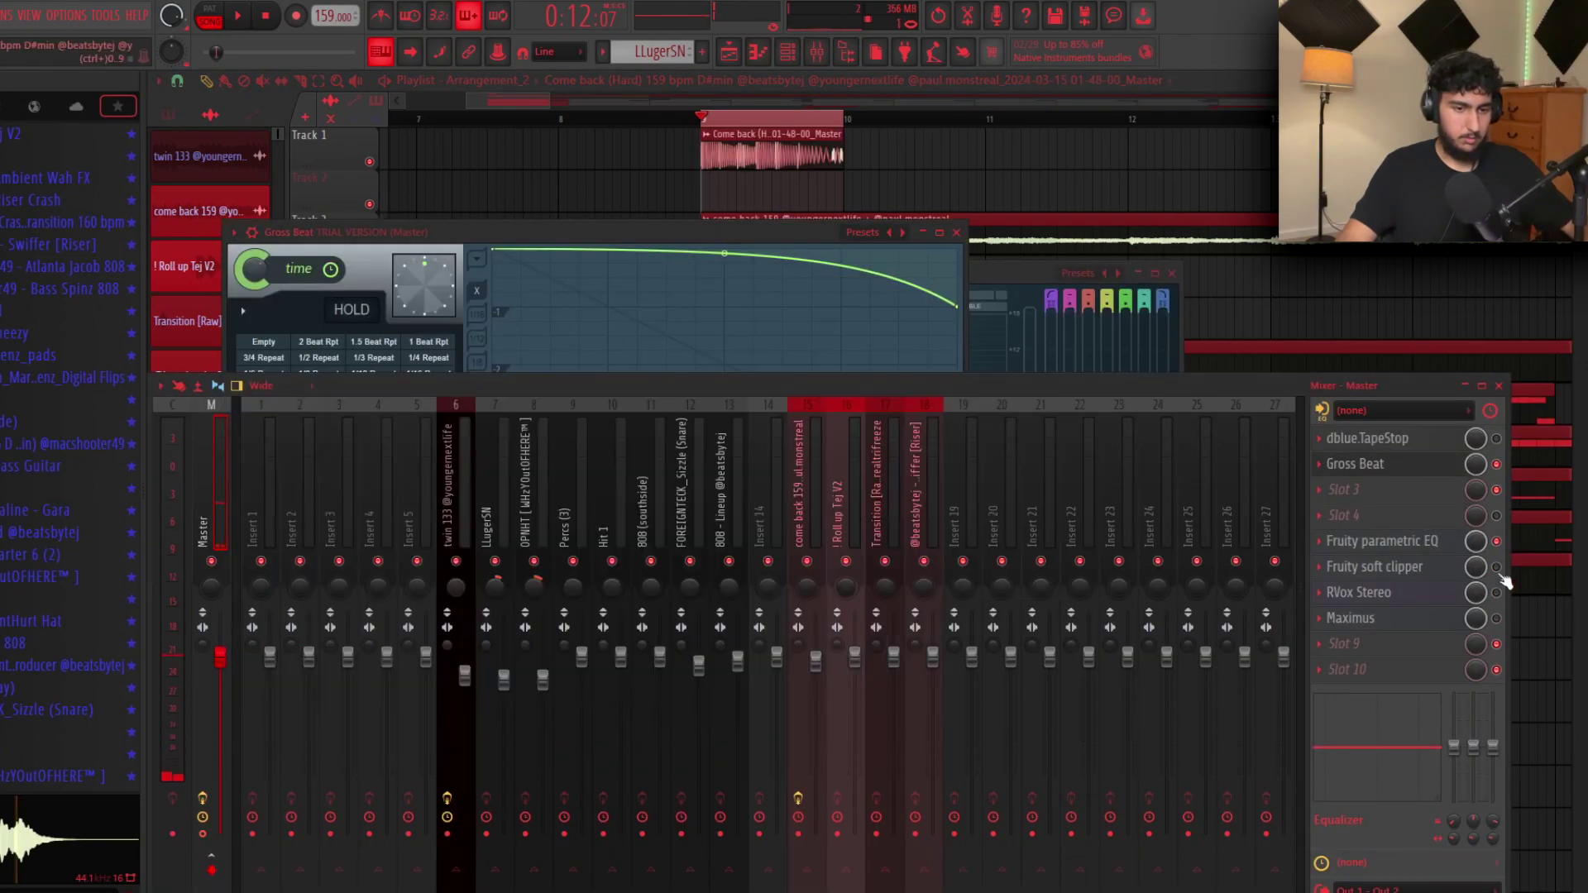
Step: Re-enable RVox Stereo and Maximus on the Master track, and reverse the Vinyl Off render on Track 1, ending it at bar 9
click(1497, 592)
click(1496, 618)
double_click(808, 136)
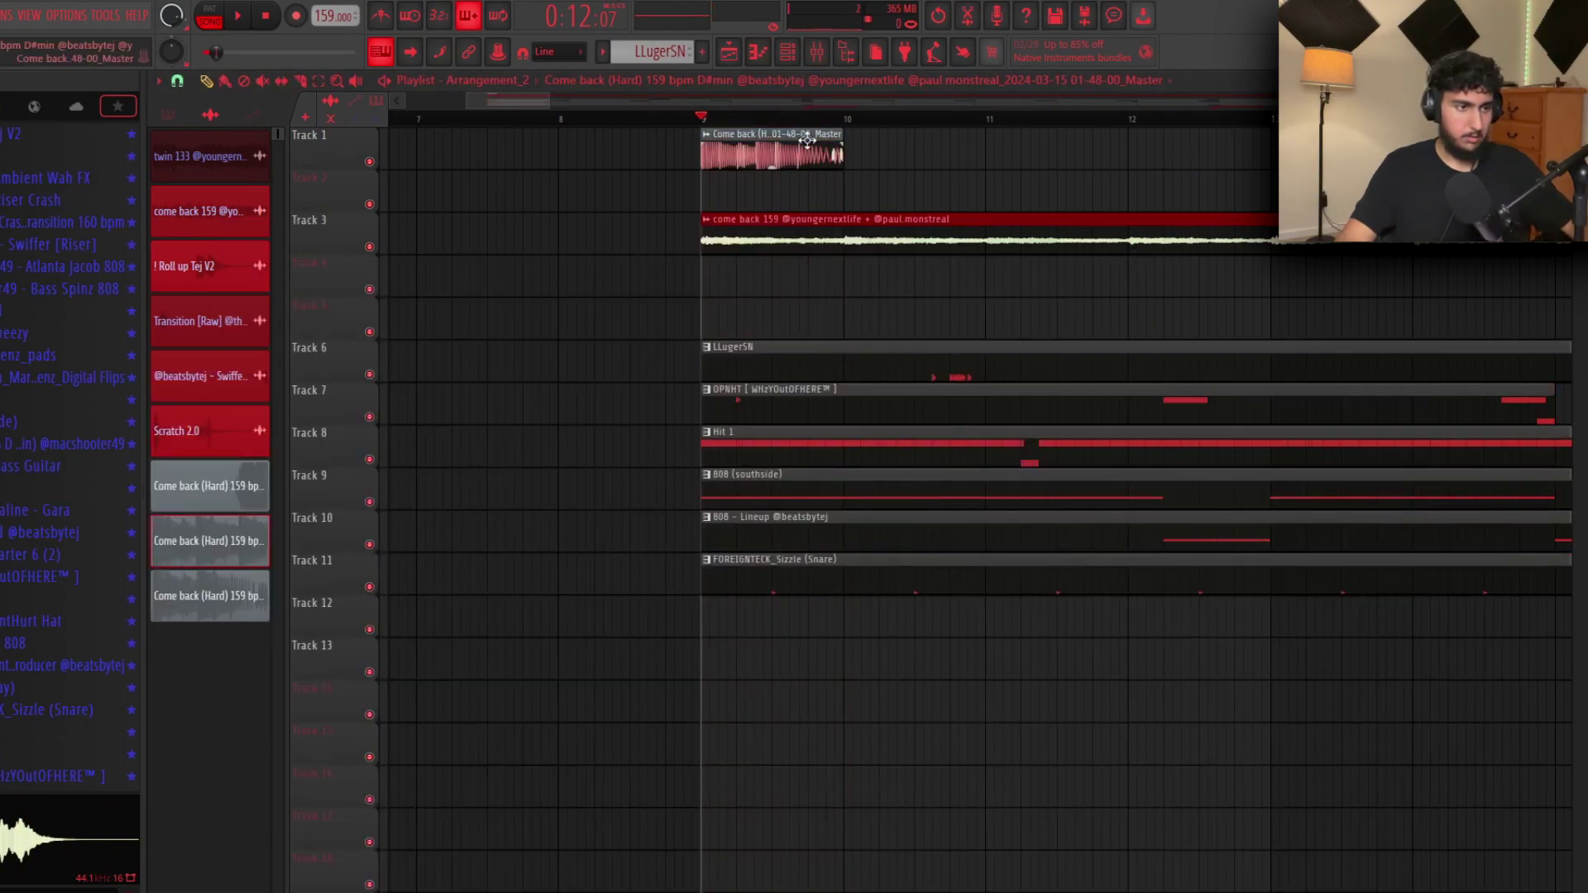
click(560, 482)
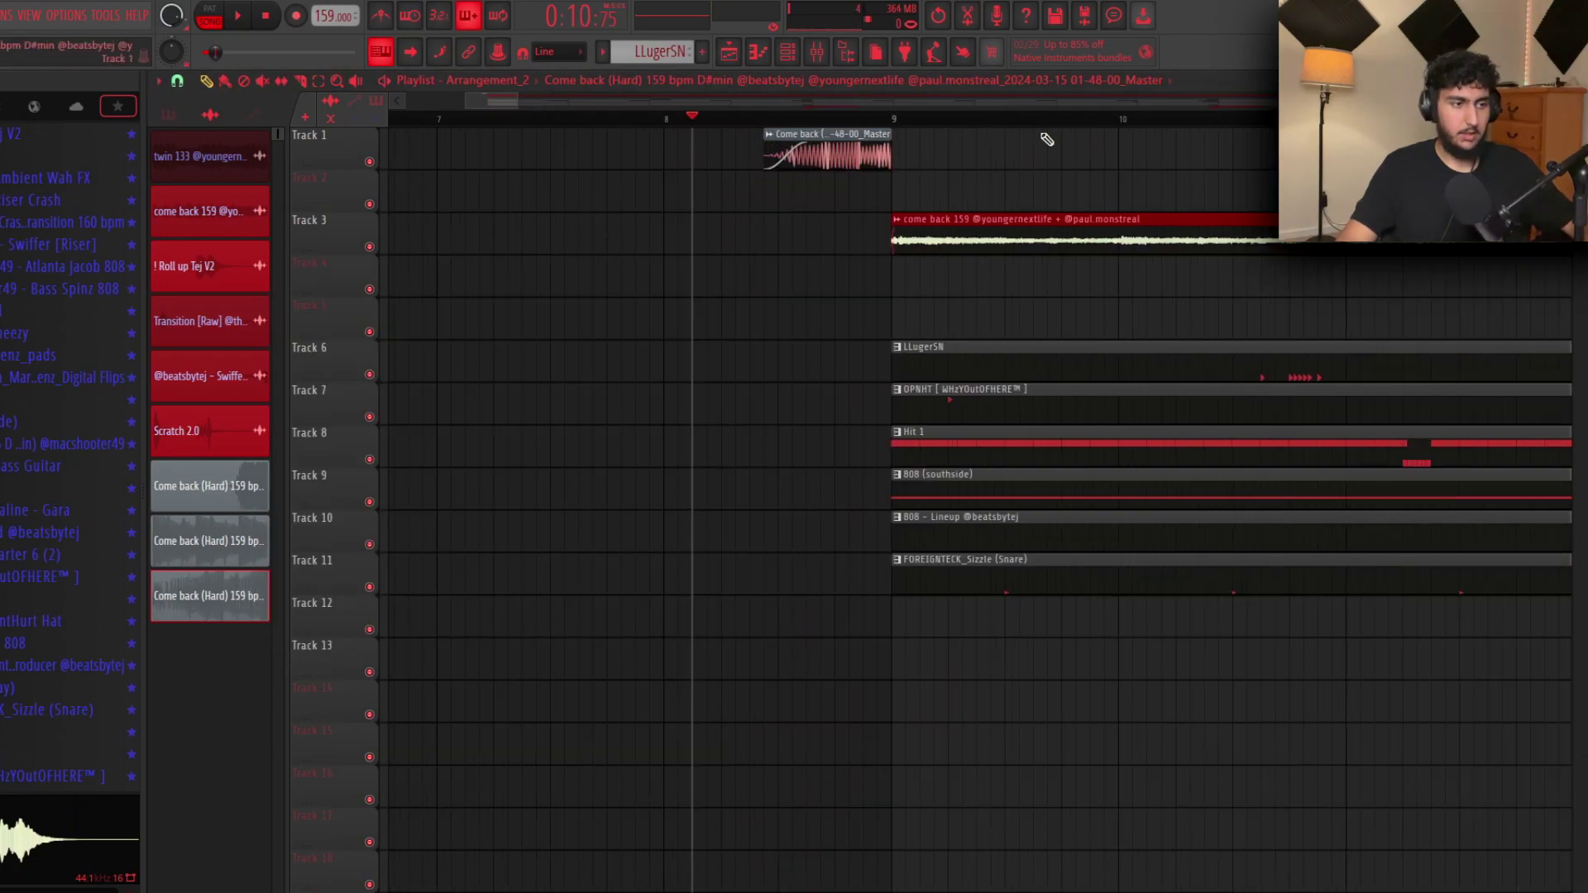
Step: Play back the reversed Vinyl Off clip leading into the drop at bar 9
scroll(651, 143, right, 1)
click(608, 121)
scroll(854, 155, right, 1)
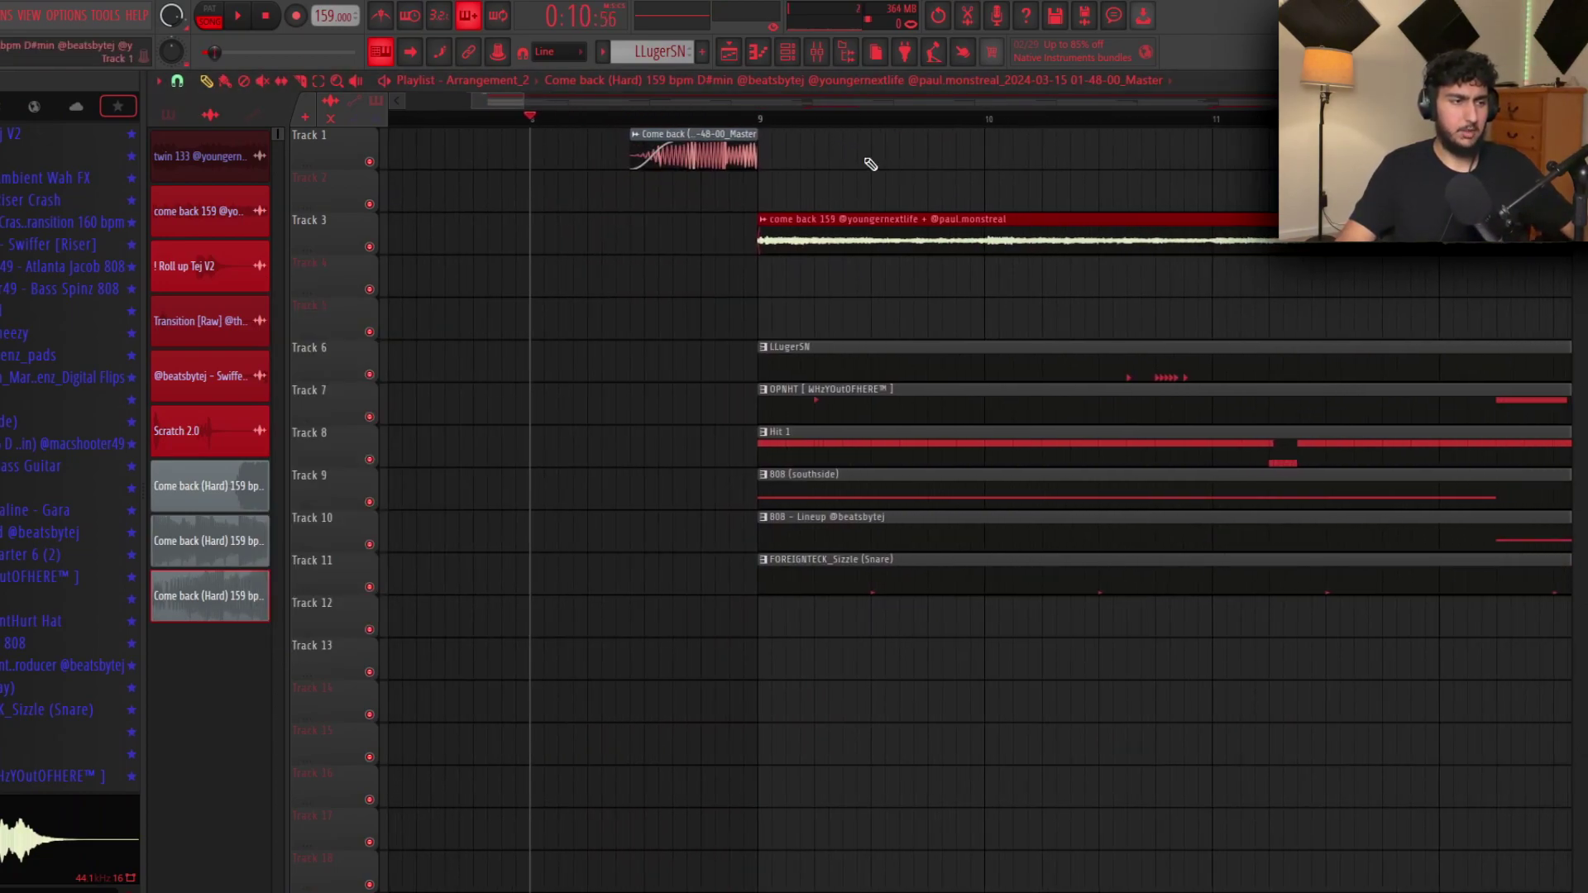
key(space)
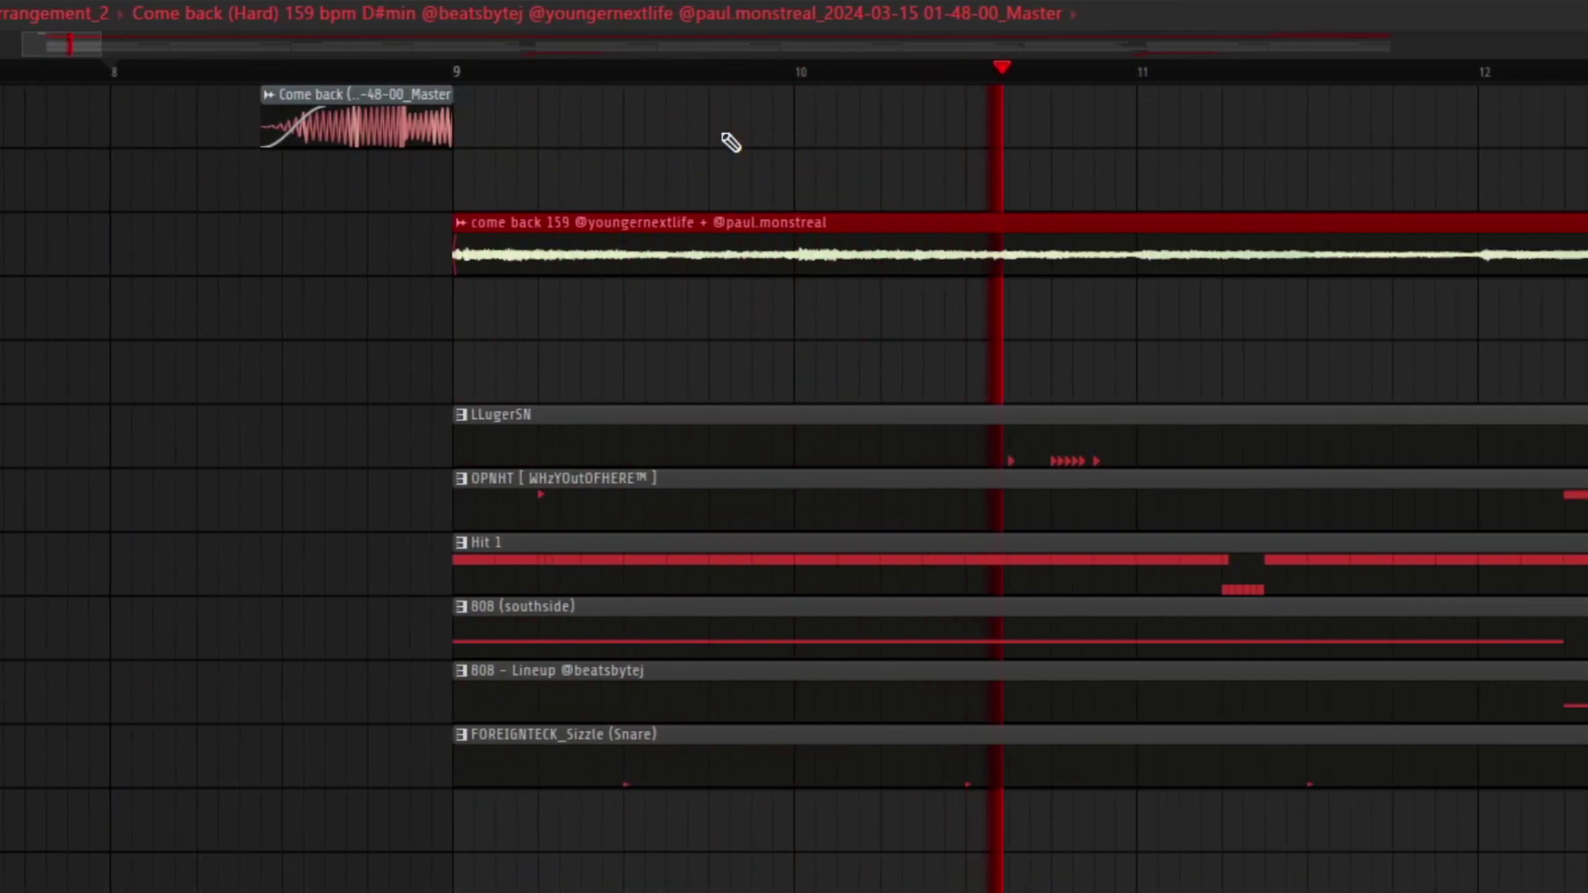
key(space)
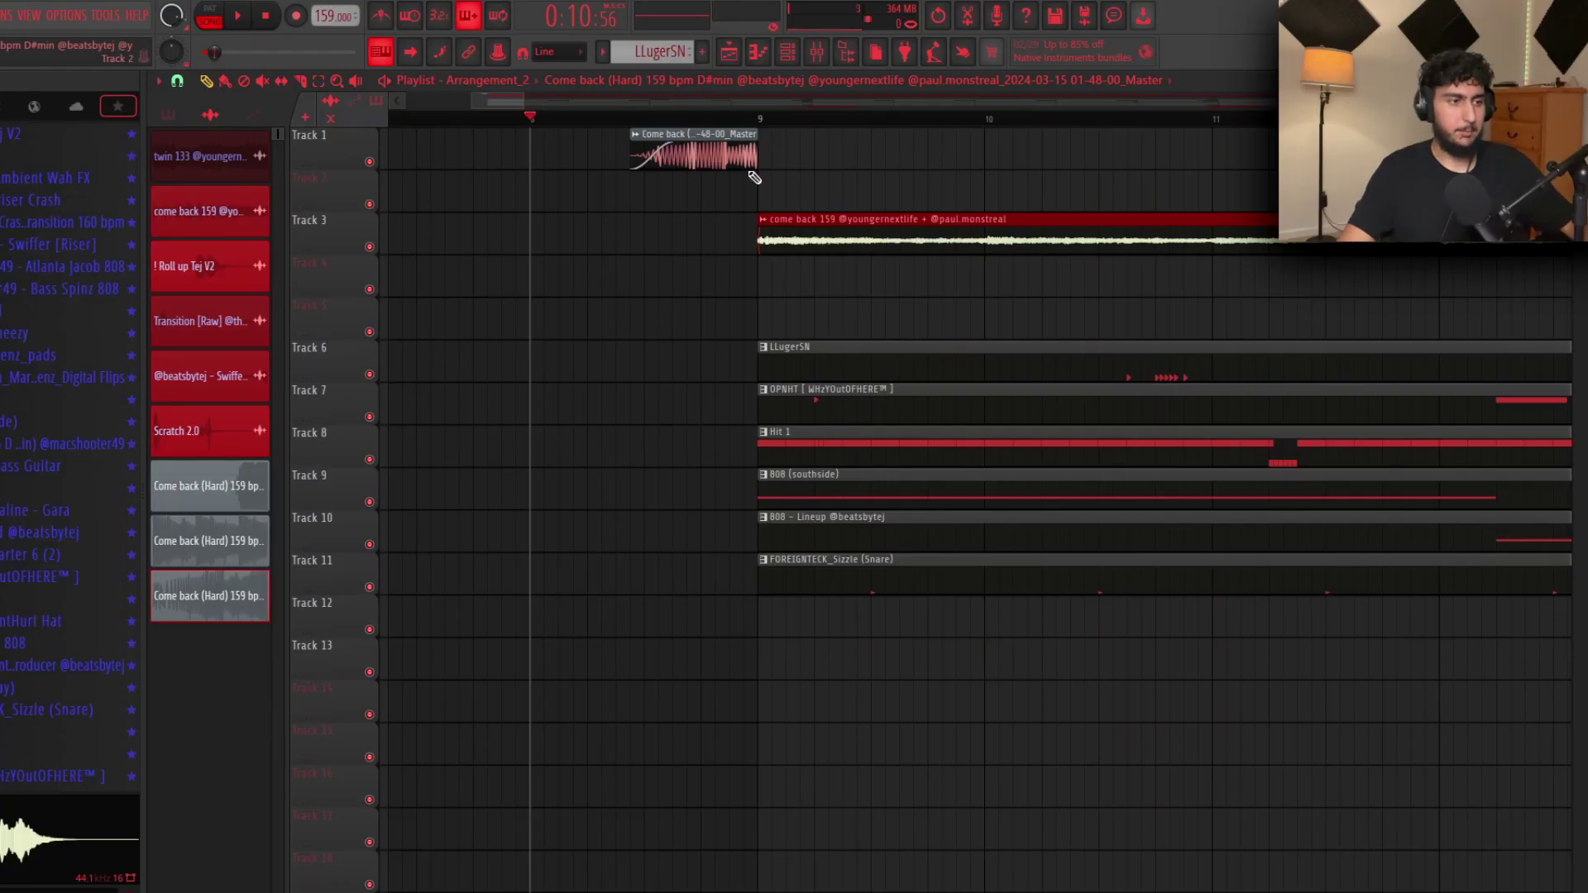
Step: Clear the reversed clip from Track 1 and render bar 9 up to bar 17 of the Master track to an audio clip
scroll(825, 155, down, 3)
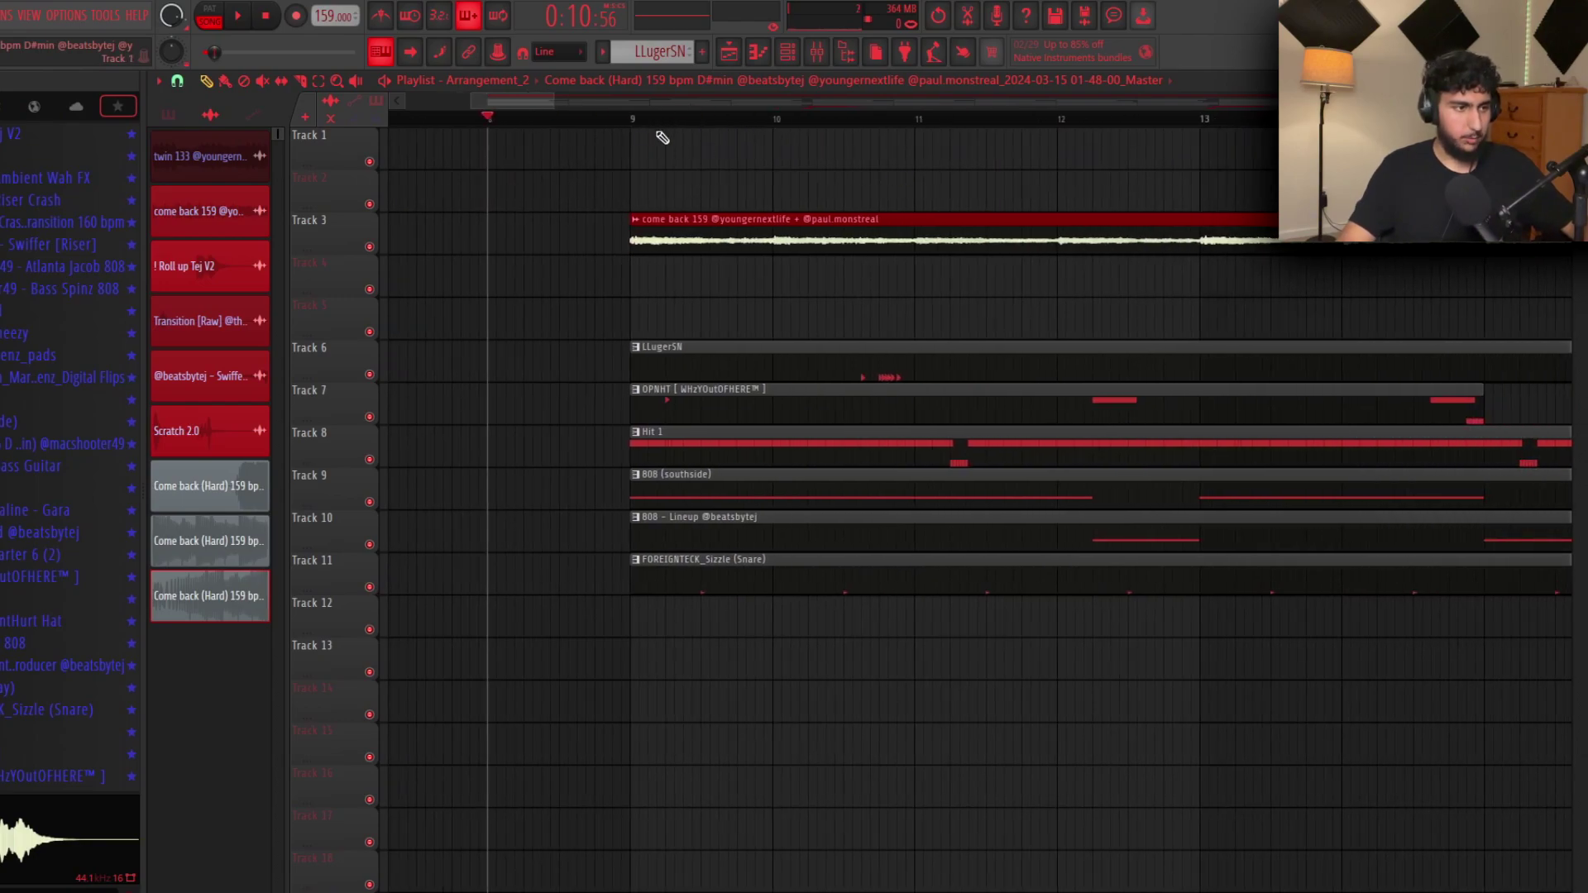
drag(639, 122, 1138, 184)
scroll(1138, 184, down, 1)
drag(1089, 123, 1291, 125)
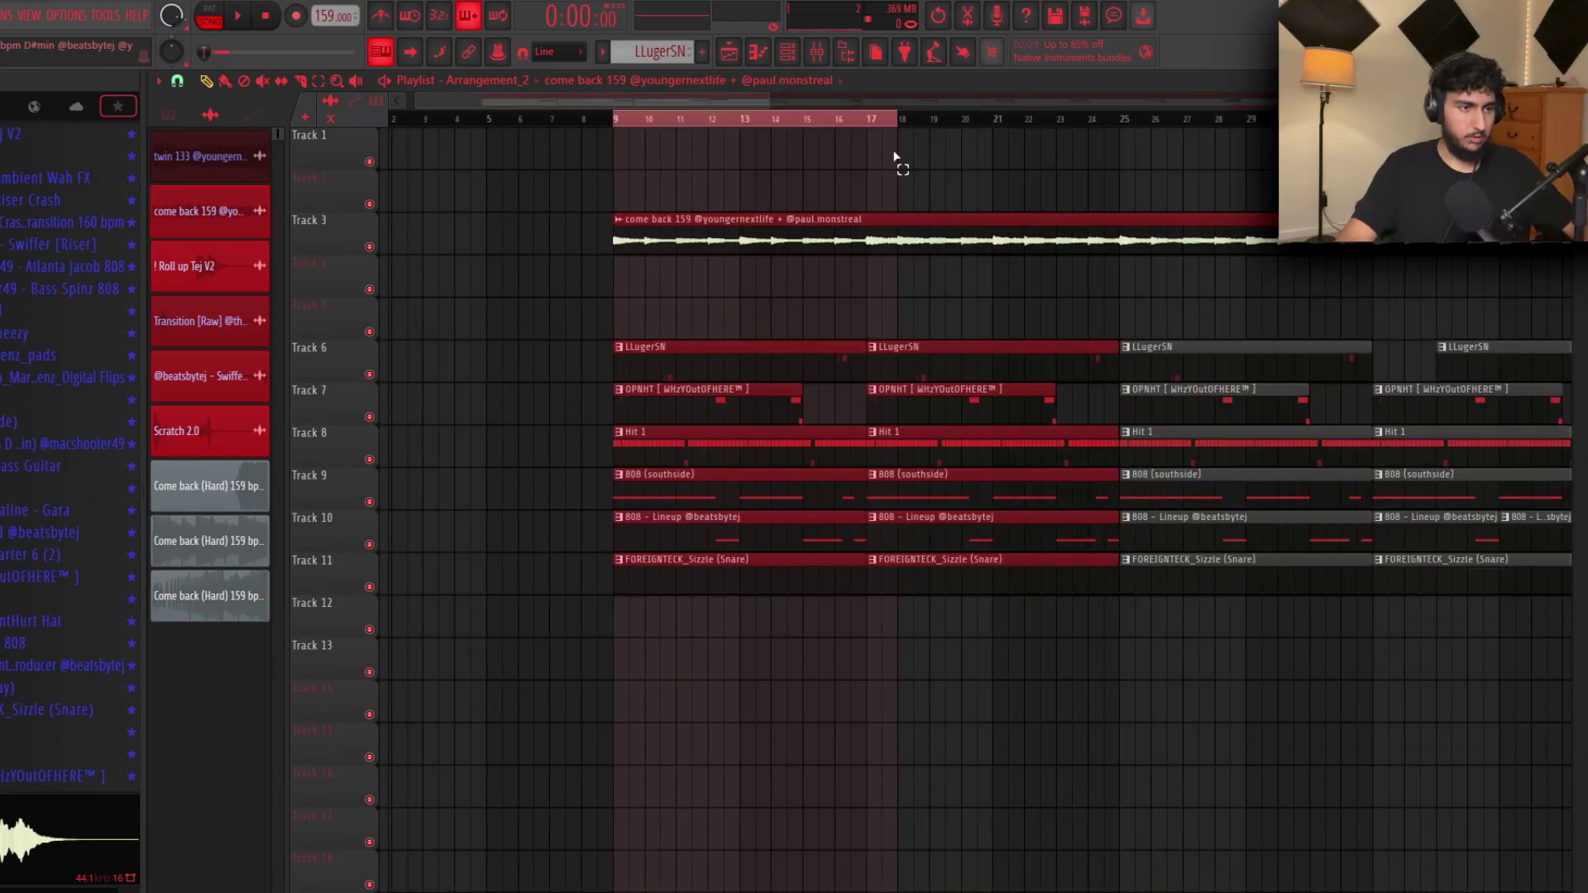
mouse_move(893, 152)
mouse_down()
mouse_move(1014, 156)
mouse_move(869, 159)
mouse_up()
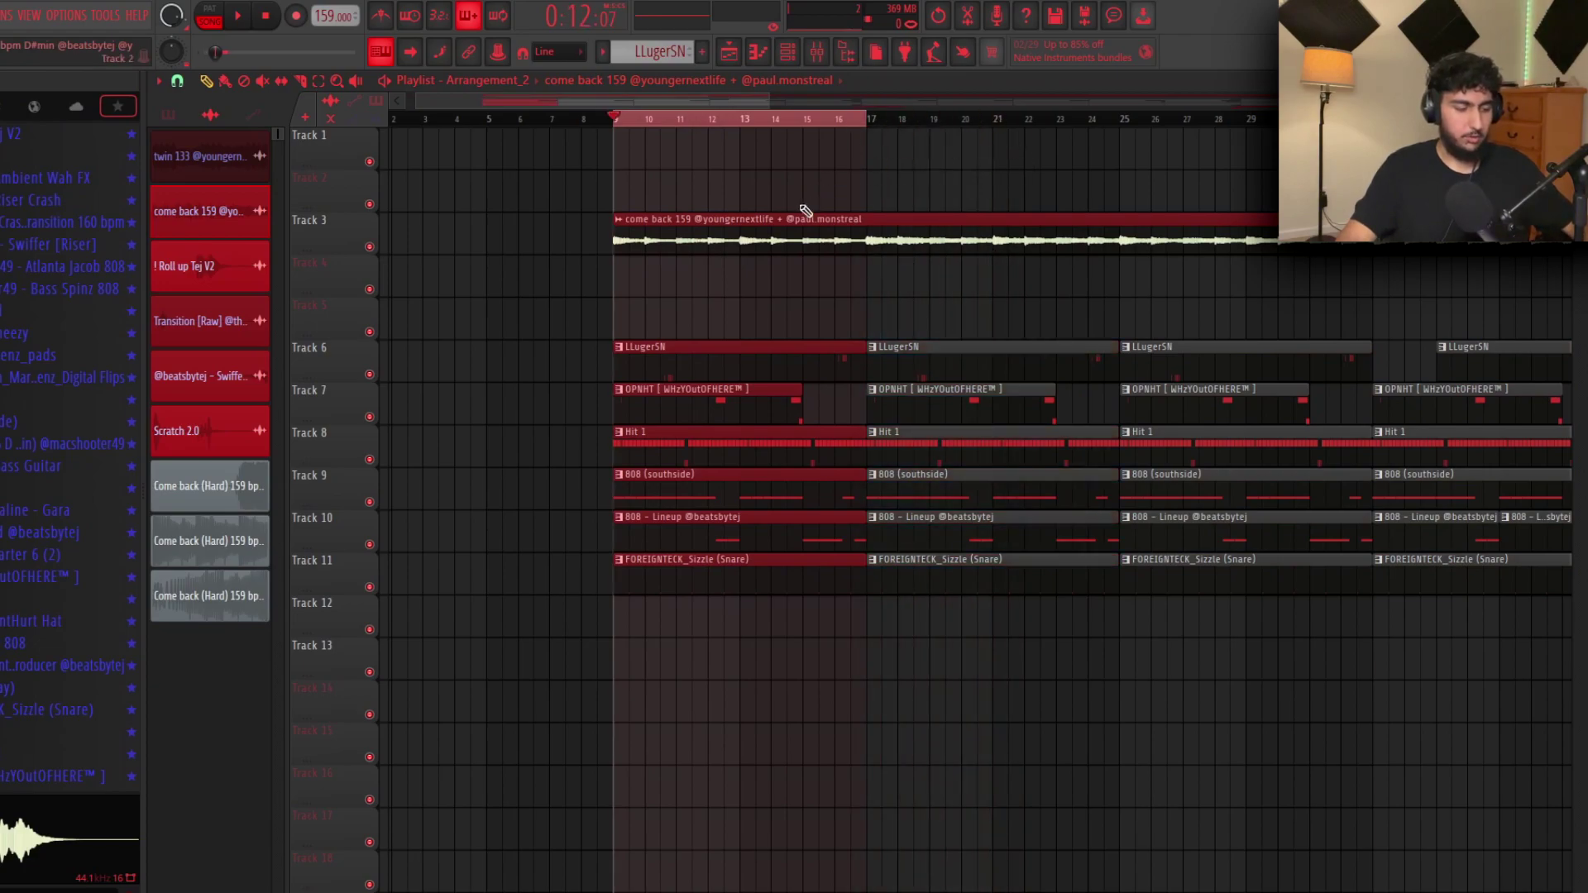
click(814, 53)
key(ctrl+r)
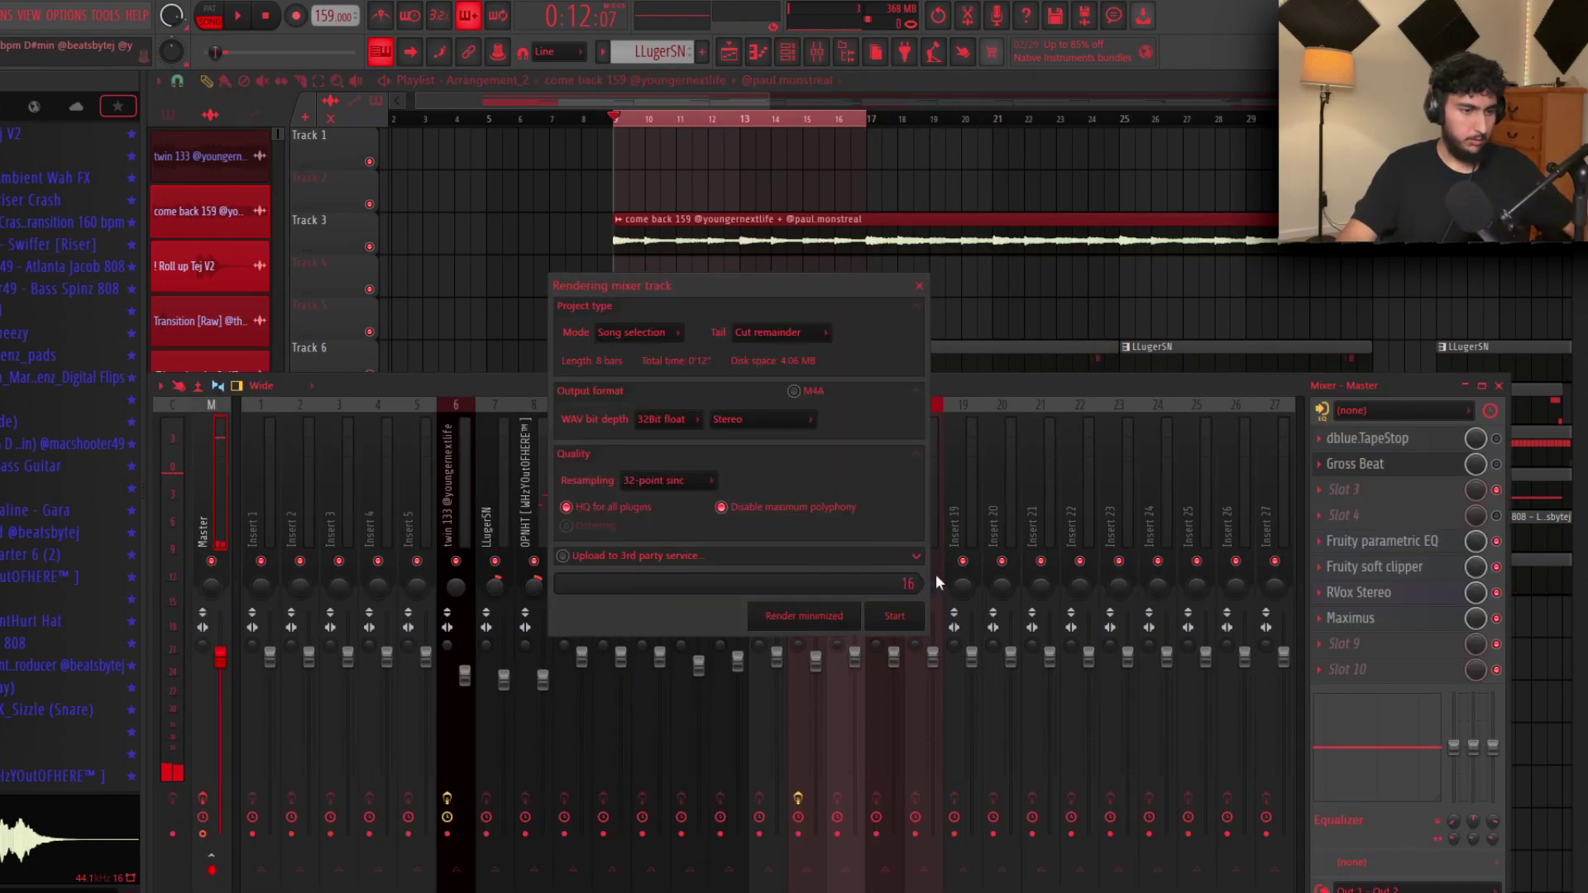
click(895, 617)
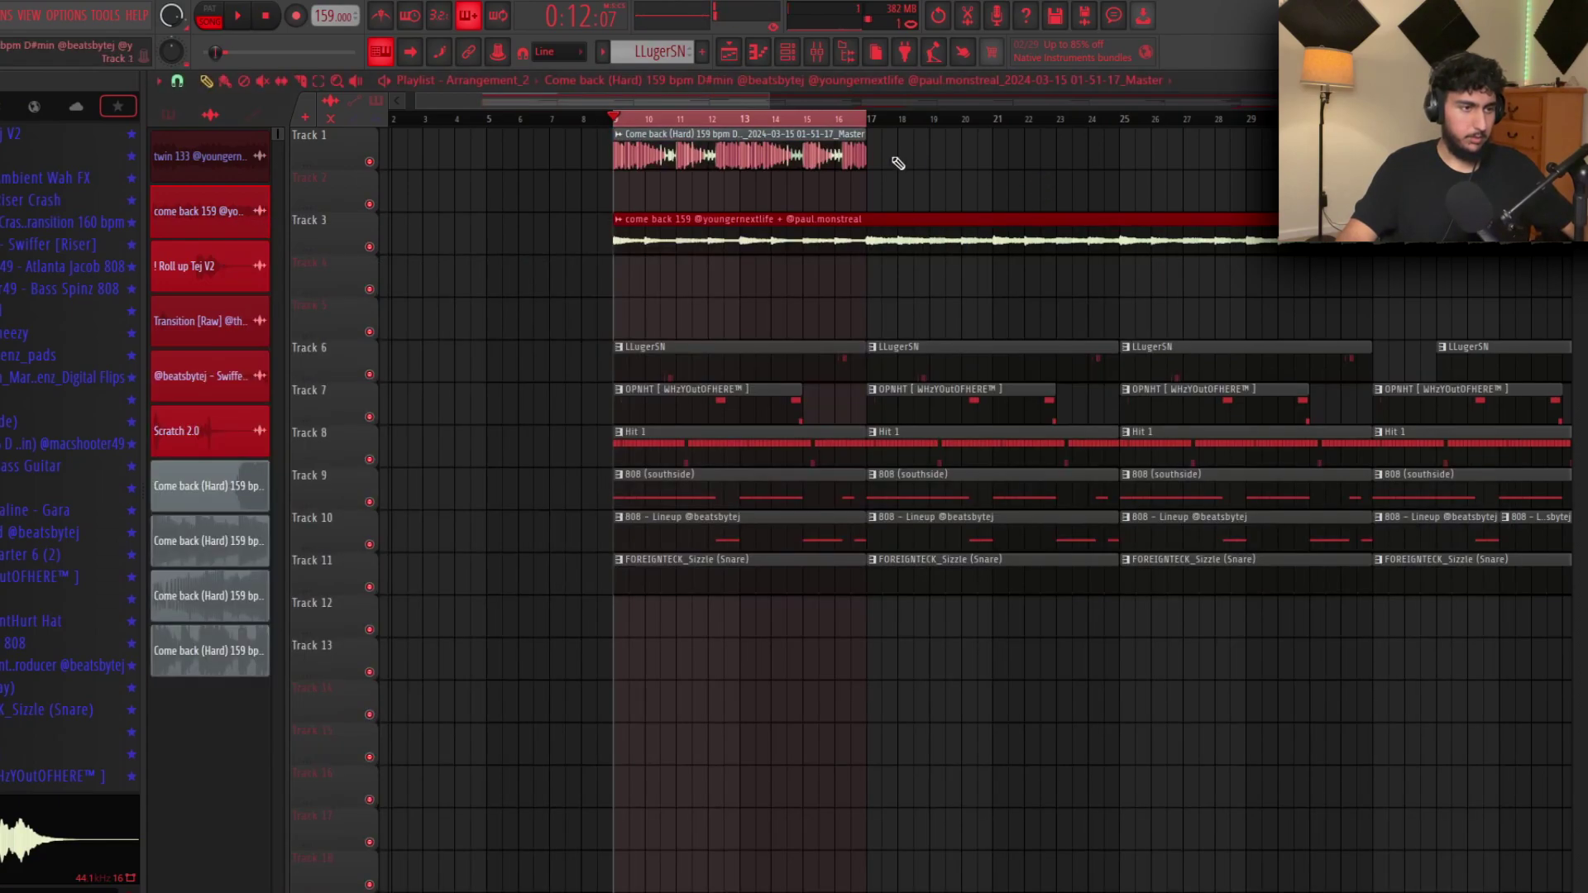
Step: Transfer the eight-bar render to the start of Track 3 in a new arrangement and audition it
scroll(637, 149, down, 2)
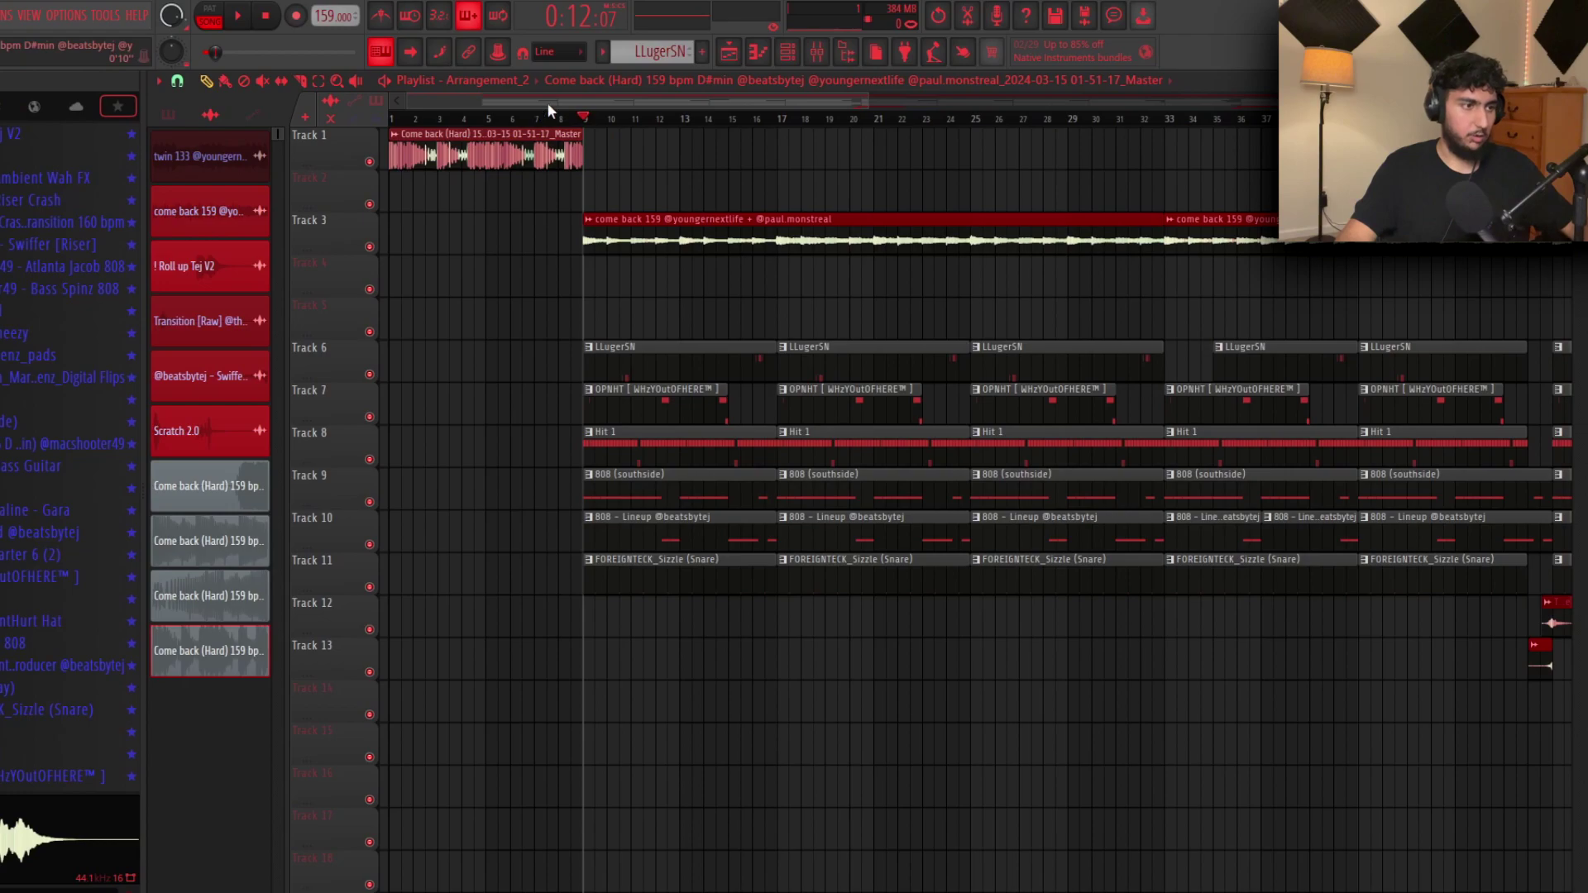
key(ctrl+x)
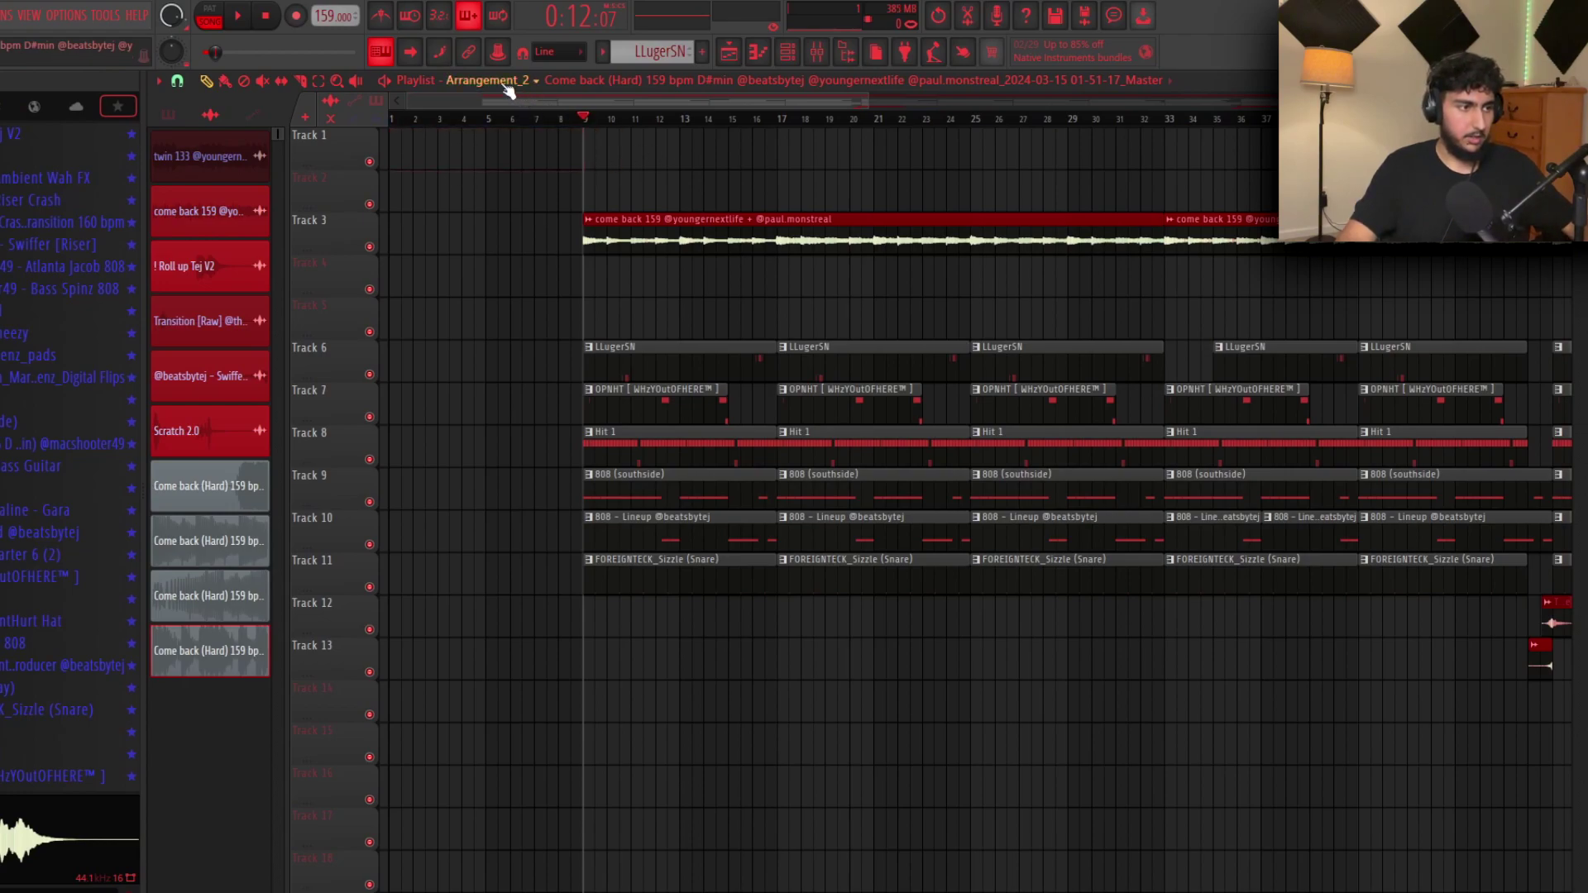
click(482, 93)
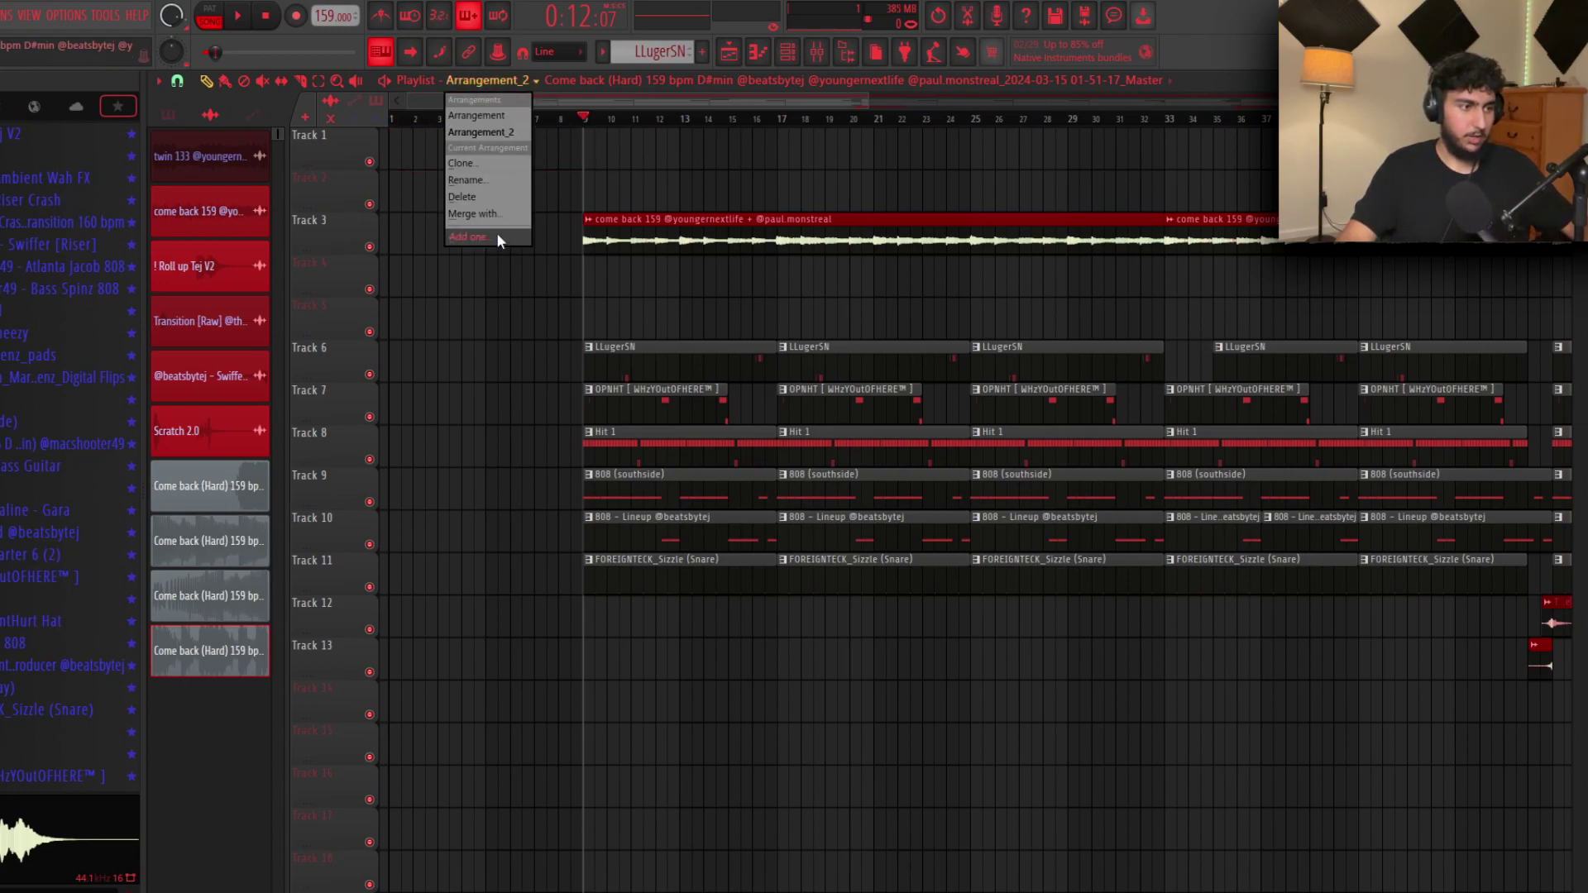
click(496, 231)
key(ctrl+v)
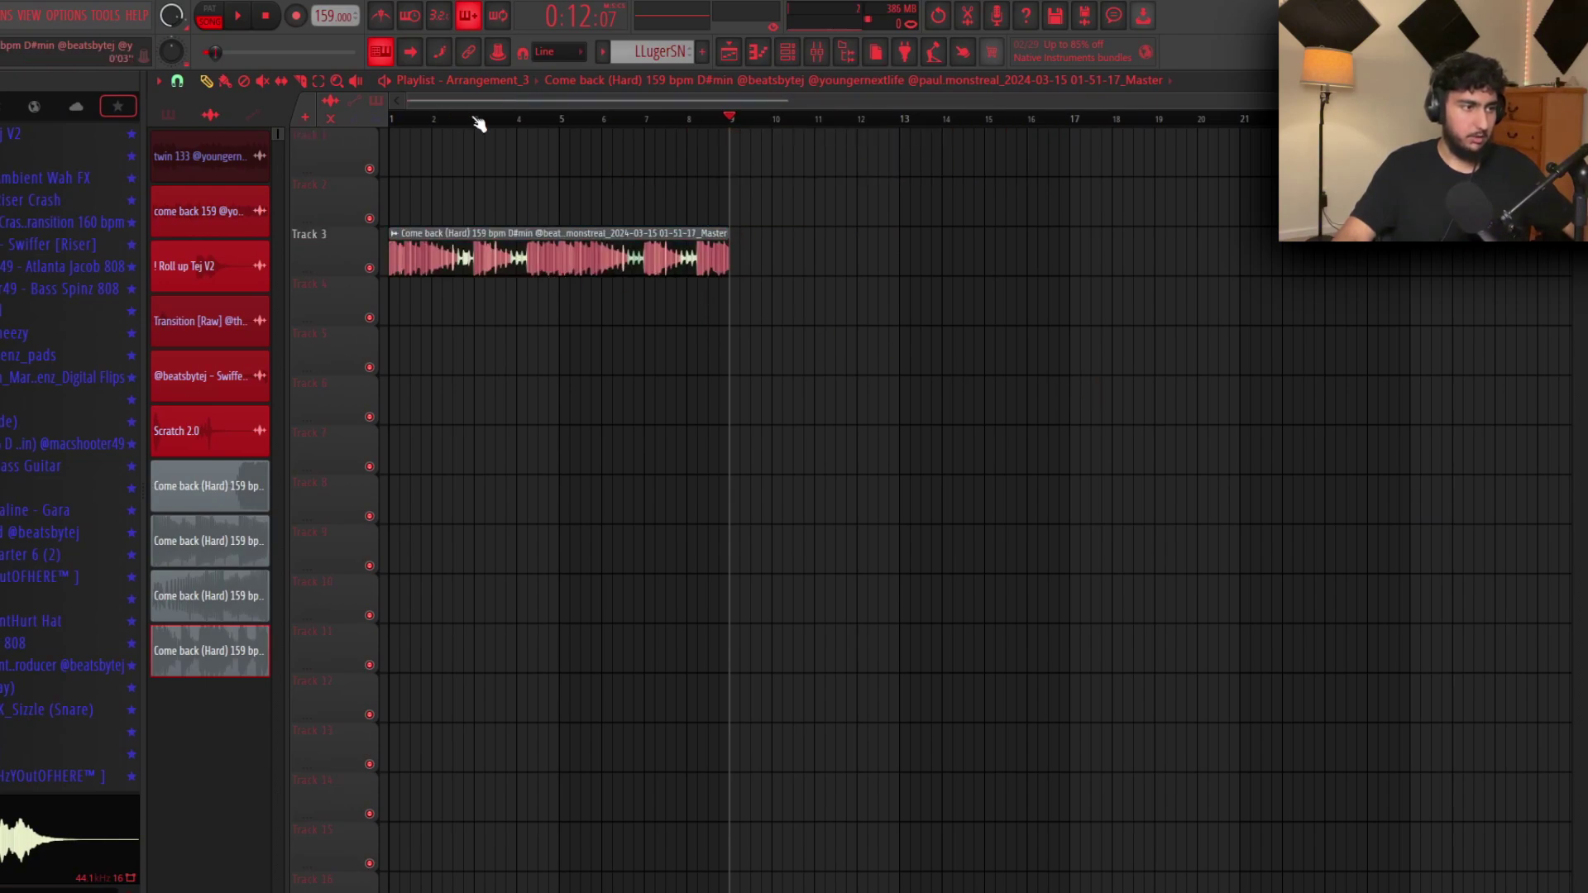
key(space)
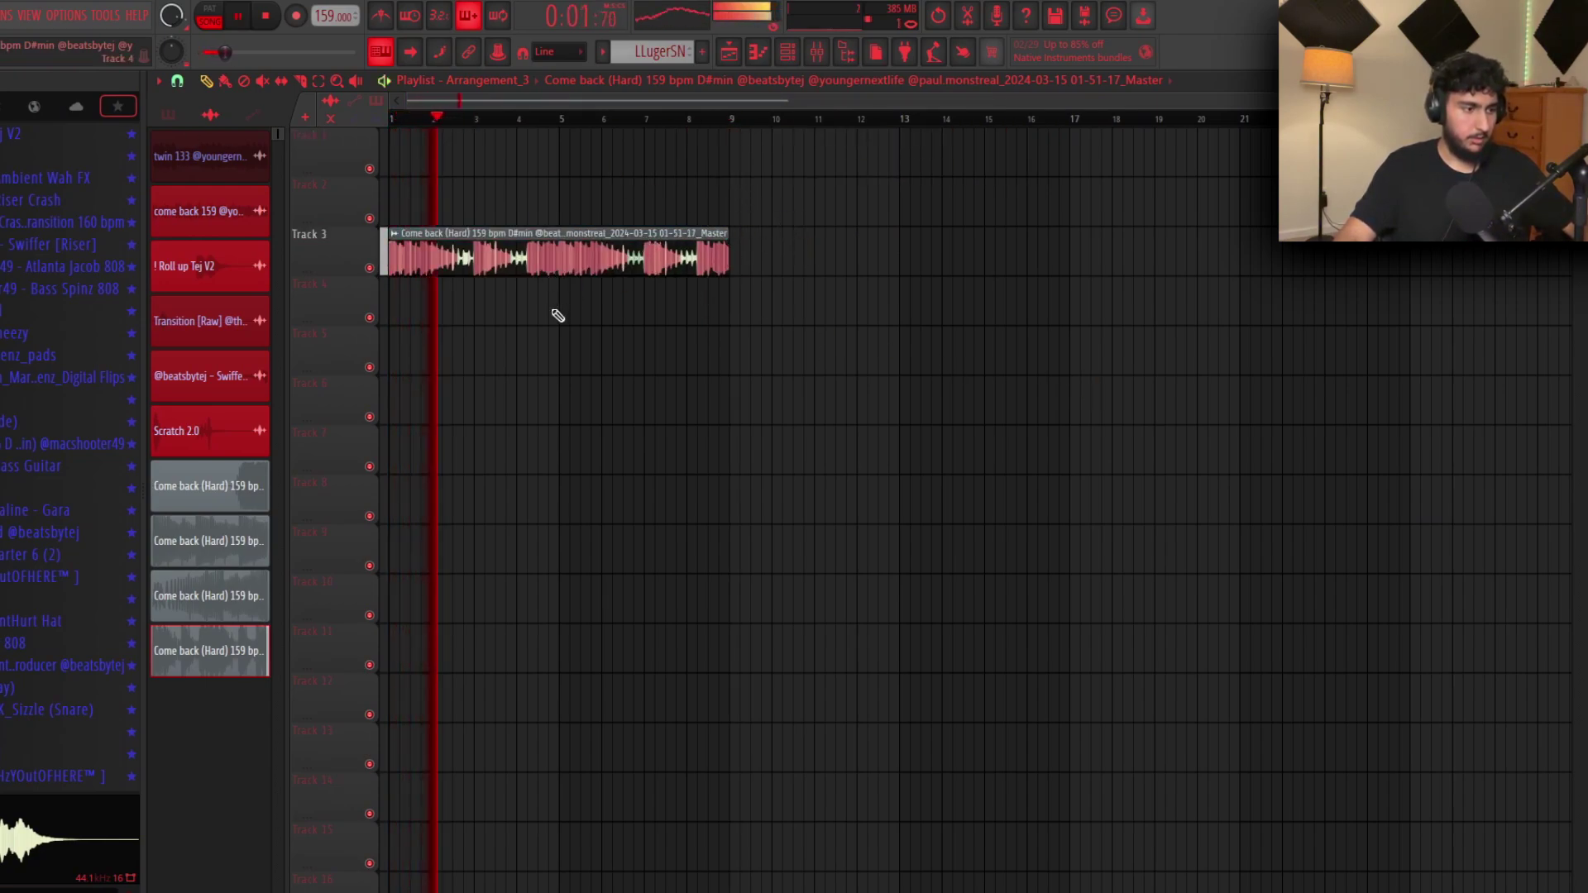
key(space)
Step: Create a Tempo automation clip for bars 1 to 11 and take its placement back off Track 1
scroll(860, 100, up, 1)
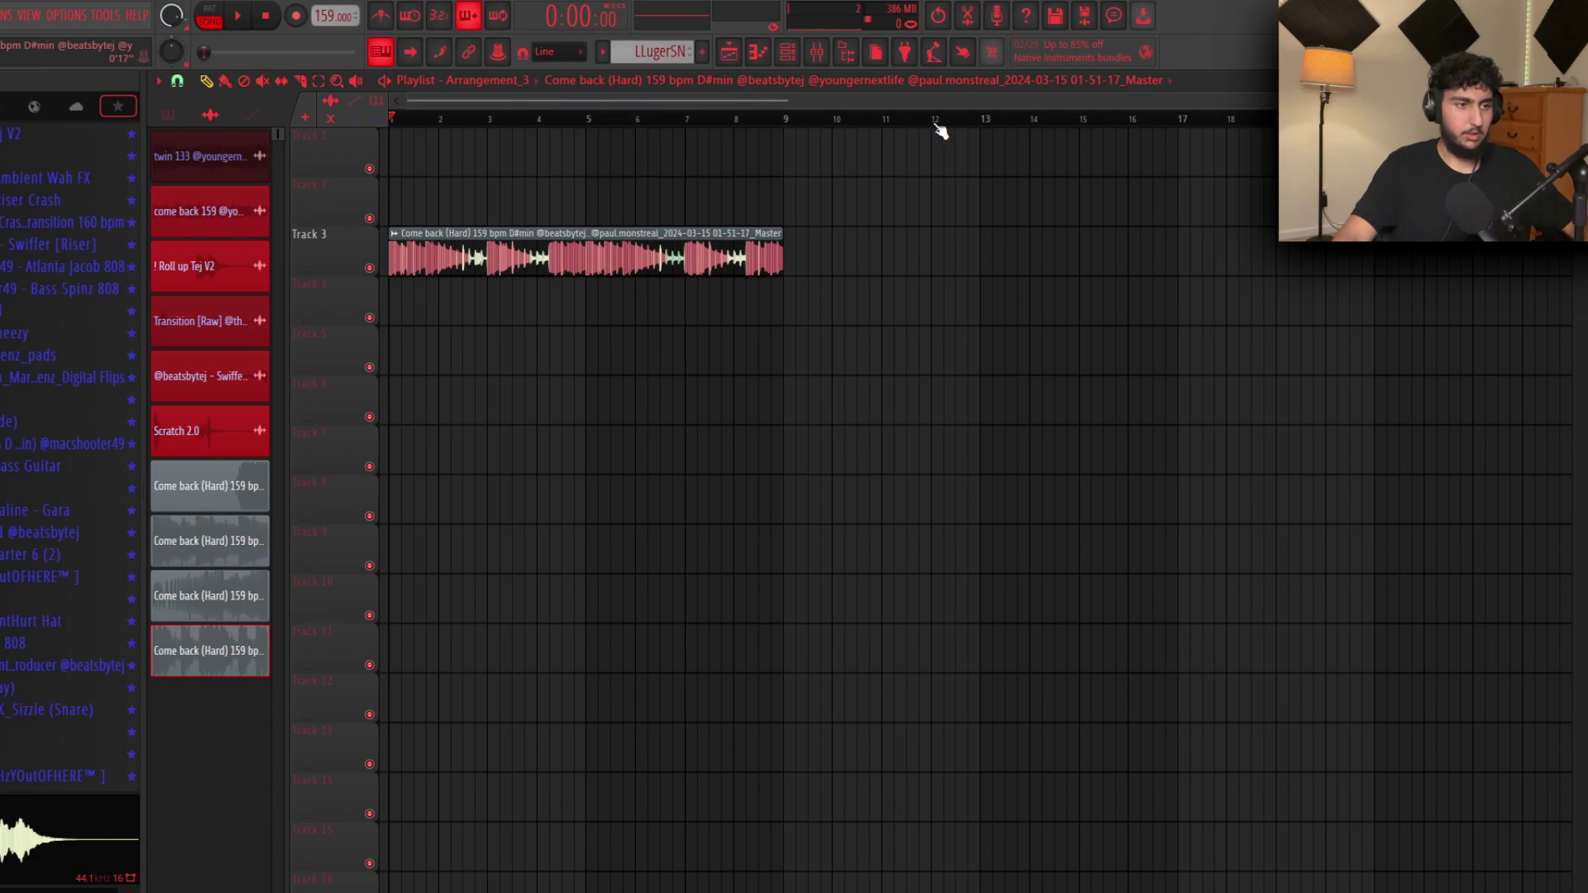
drag(888, 120, 391, 118)
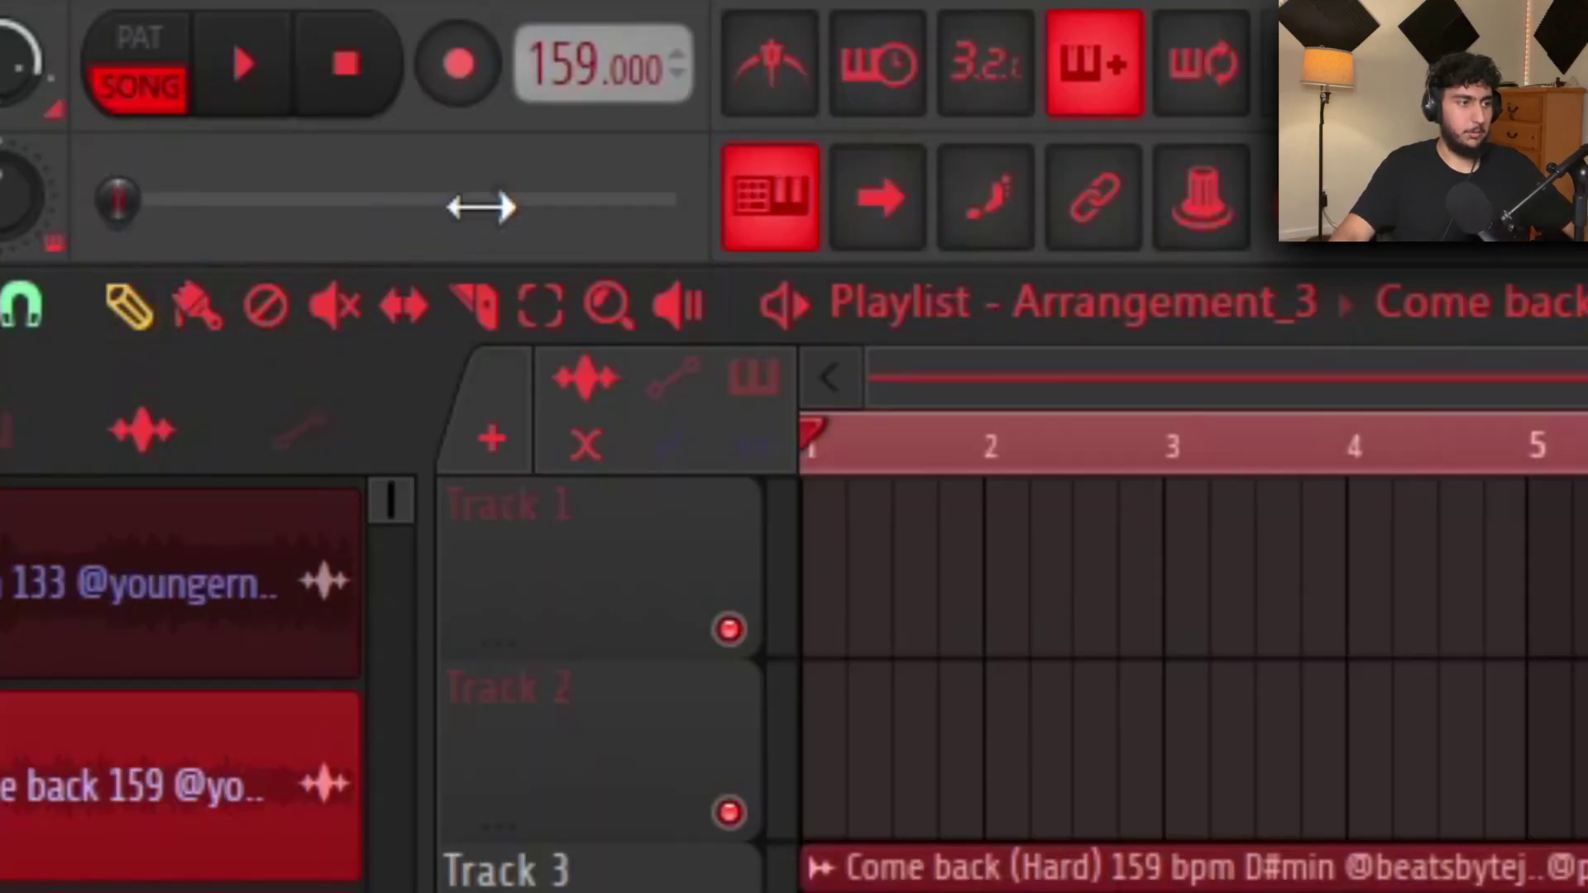
right_click(577, 70)
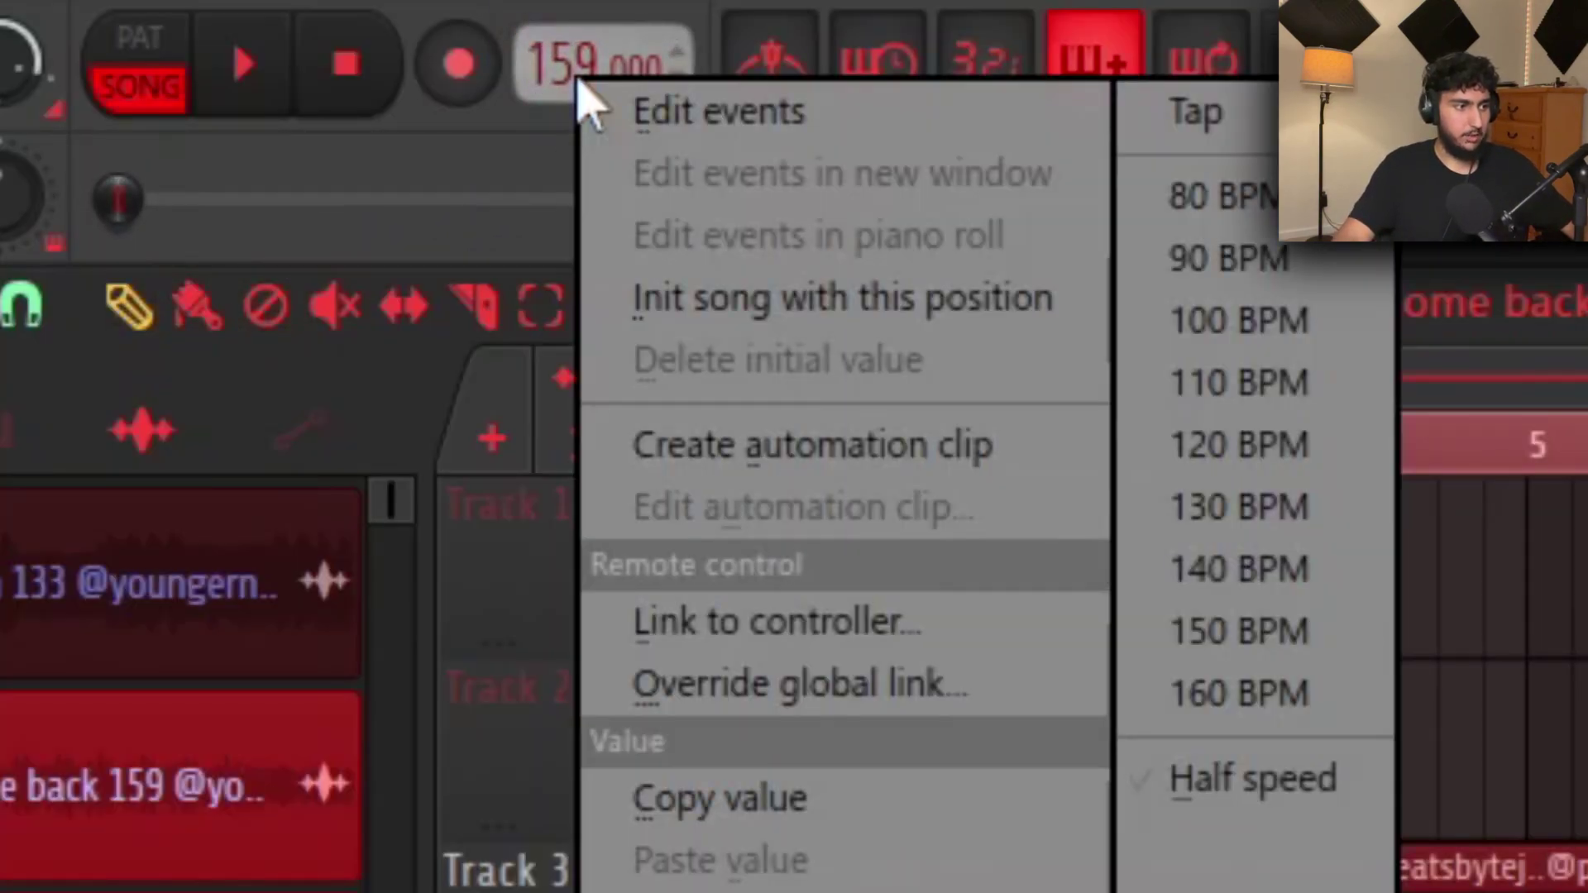
click(841, 453)
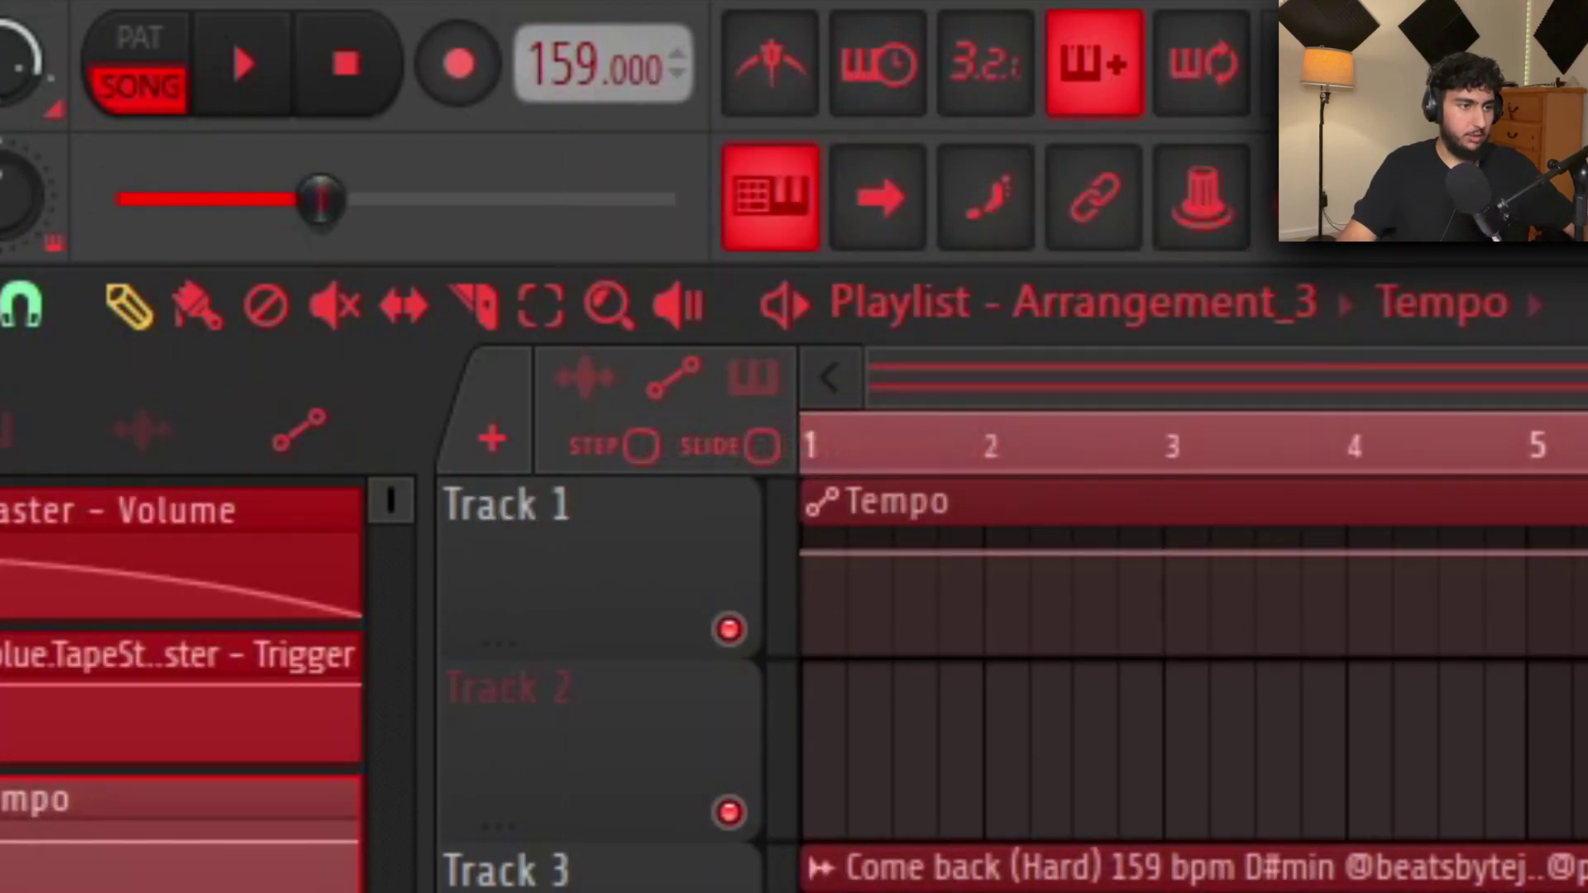
key(ctrl+z)
Step: Lower the project tempo to about 130 BPM and paste that value into the start point of the Tempo automation on Track 5
scroll(532, 60, down, 18)
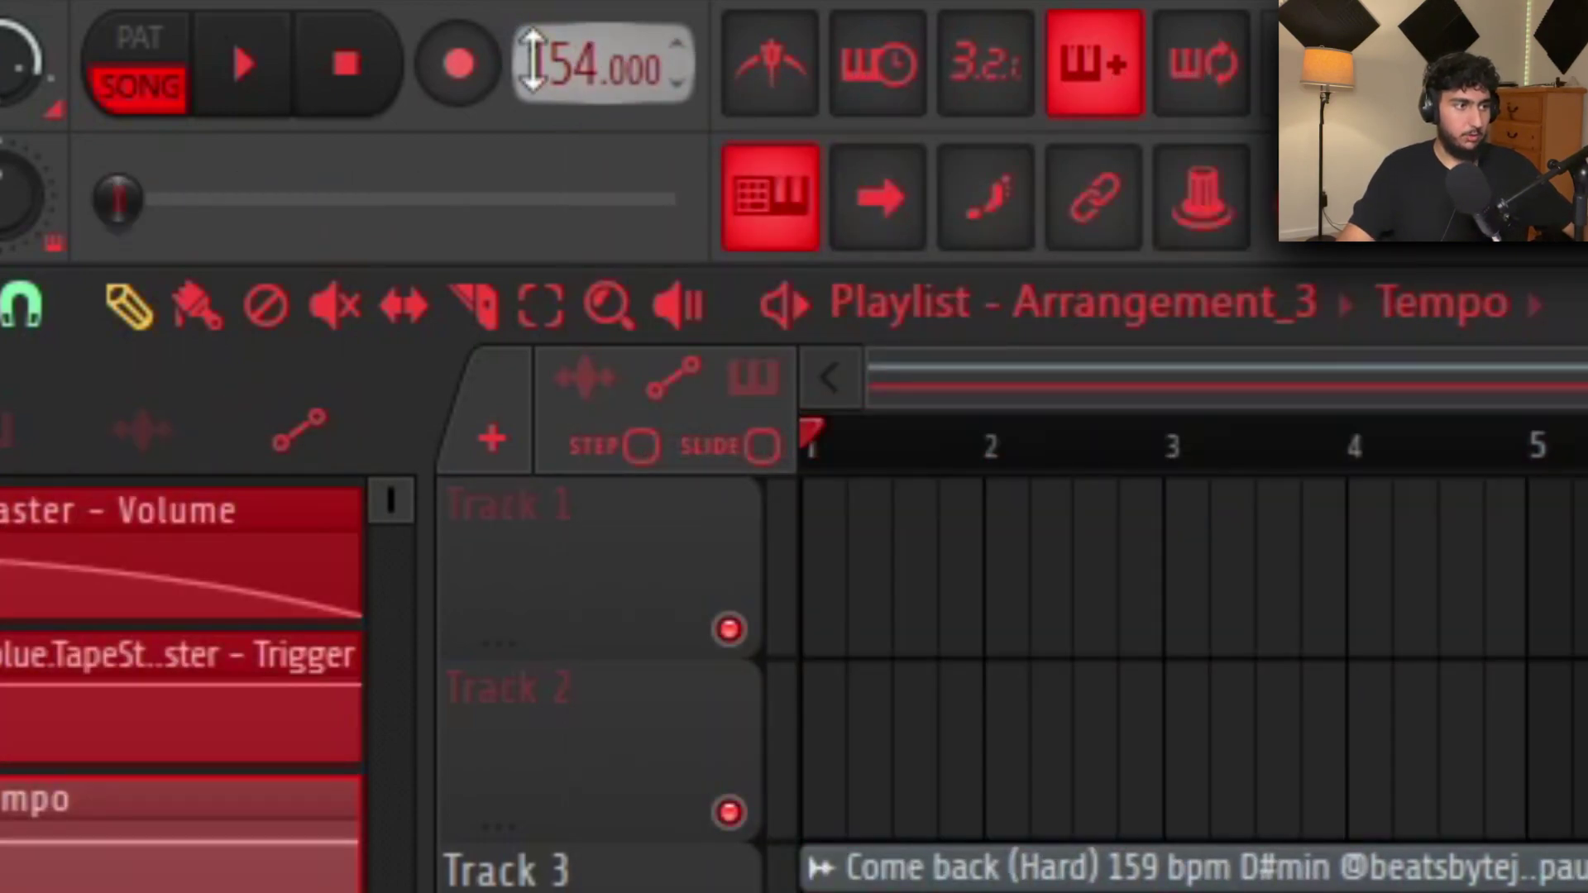
scroll(542, 58, down, 13)
scroll(542, 58, up, 2)
right_click(542, 58)
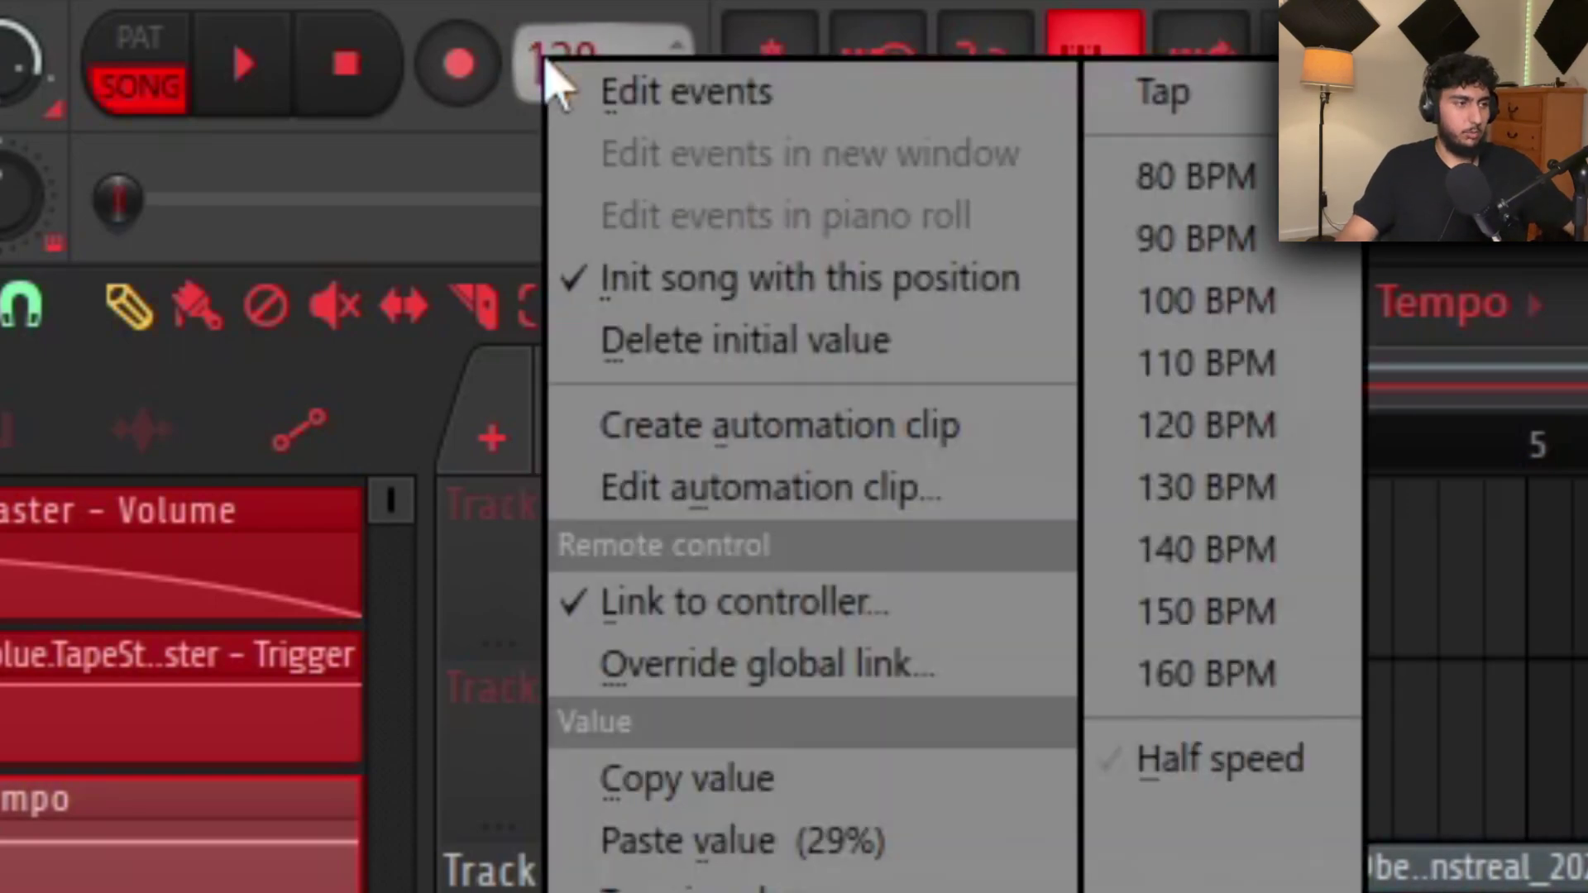
click(879, 790)
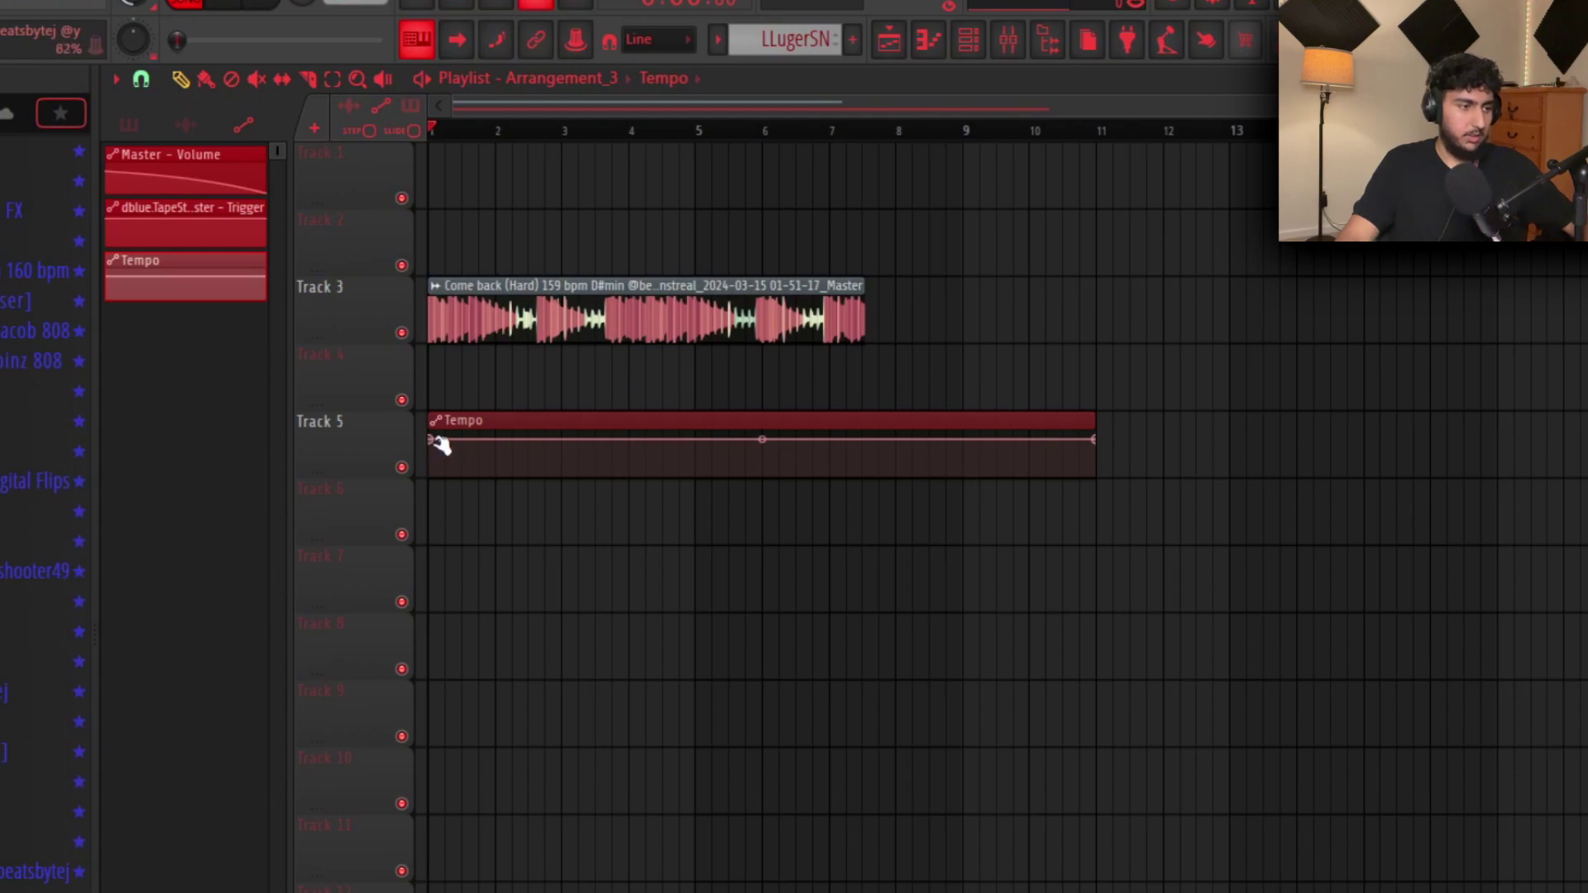
right_click(440, 445)
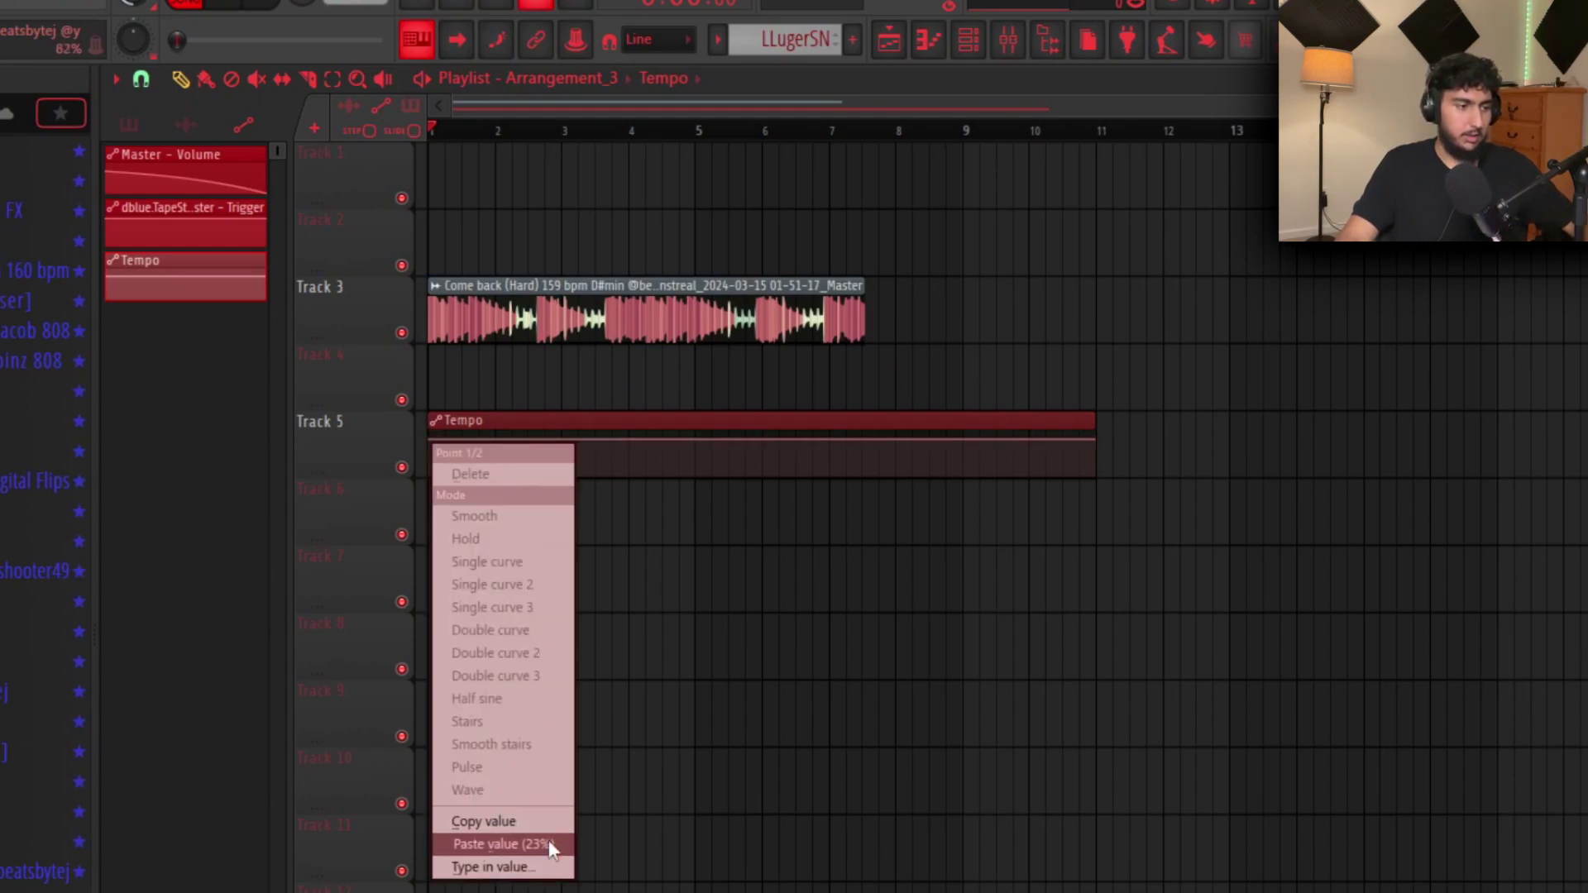
click(548, 840)
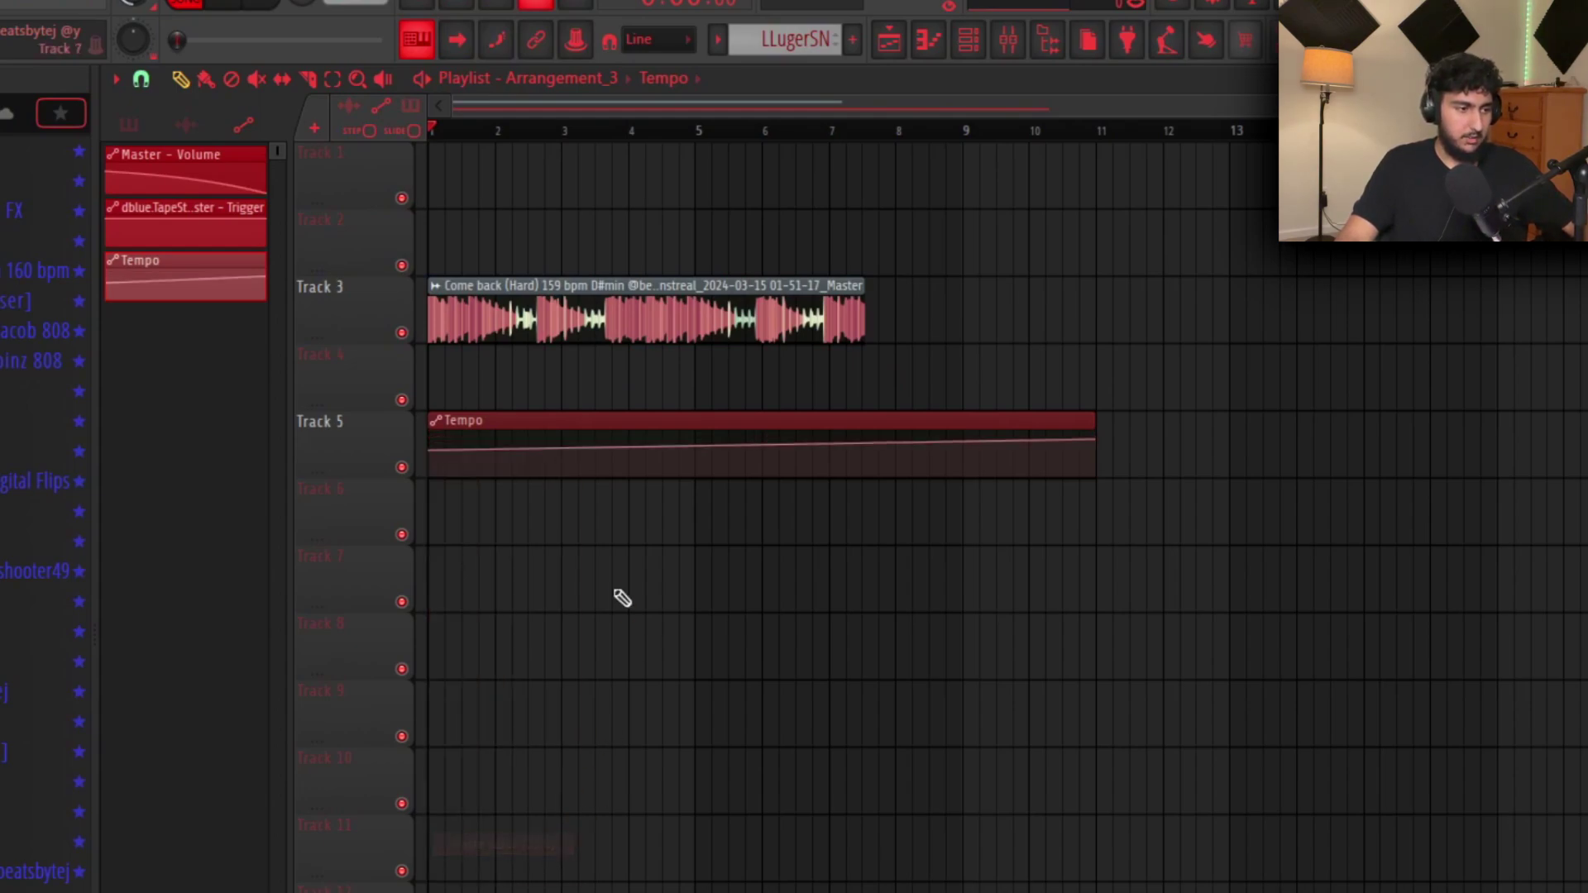
Step: Add a point at bar 5 in the Tempo automation and give it the end point's value
right_click(1097, 441)
click(1194, 817)
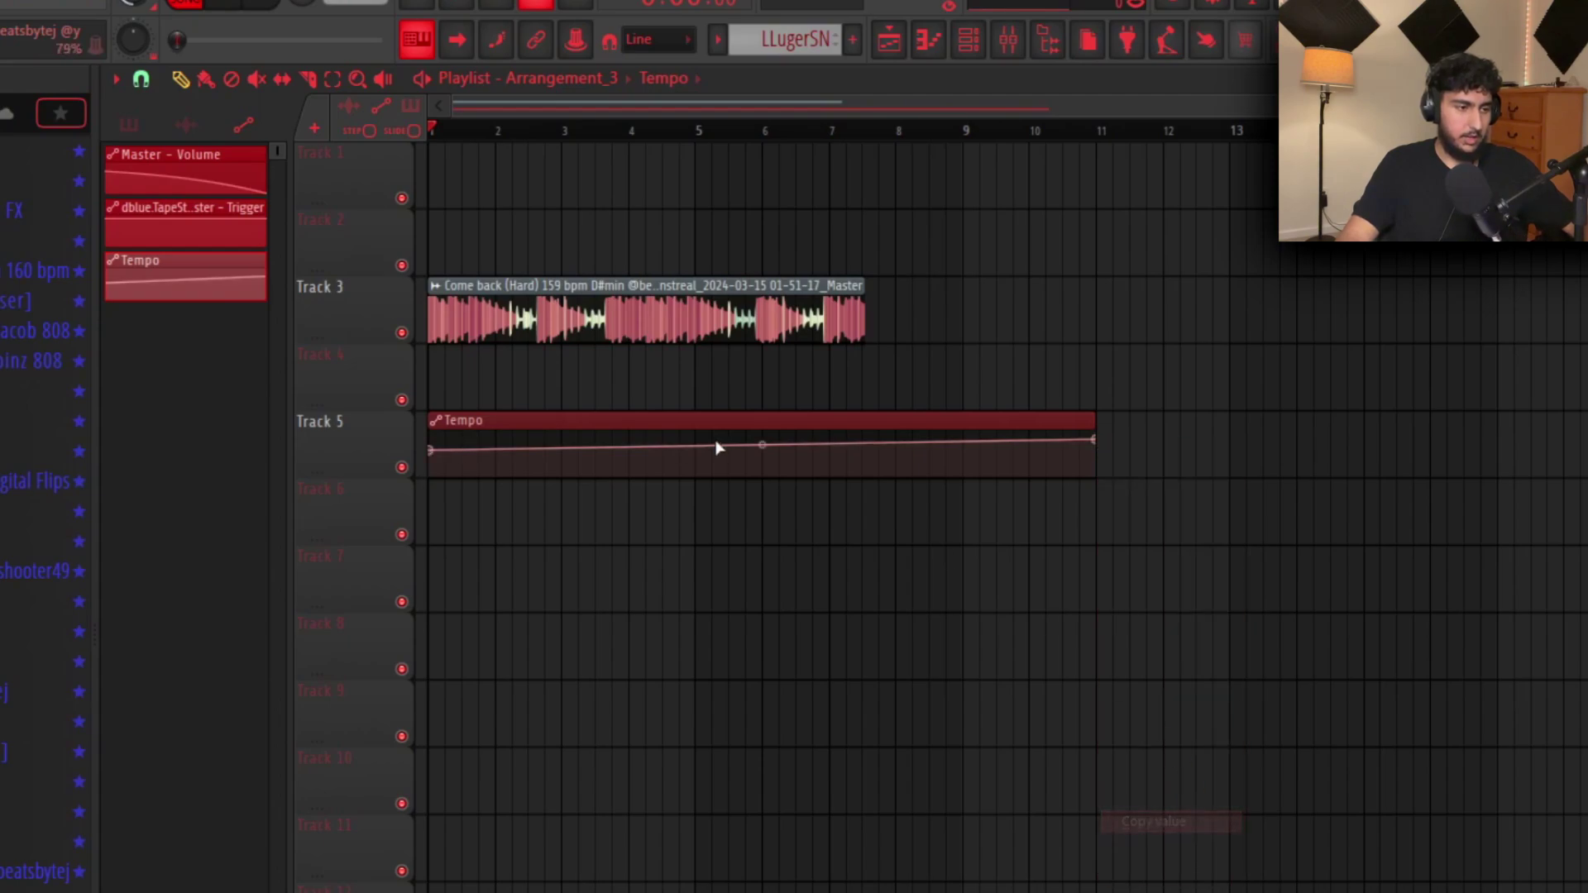
right_click(718, 445)
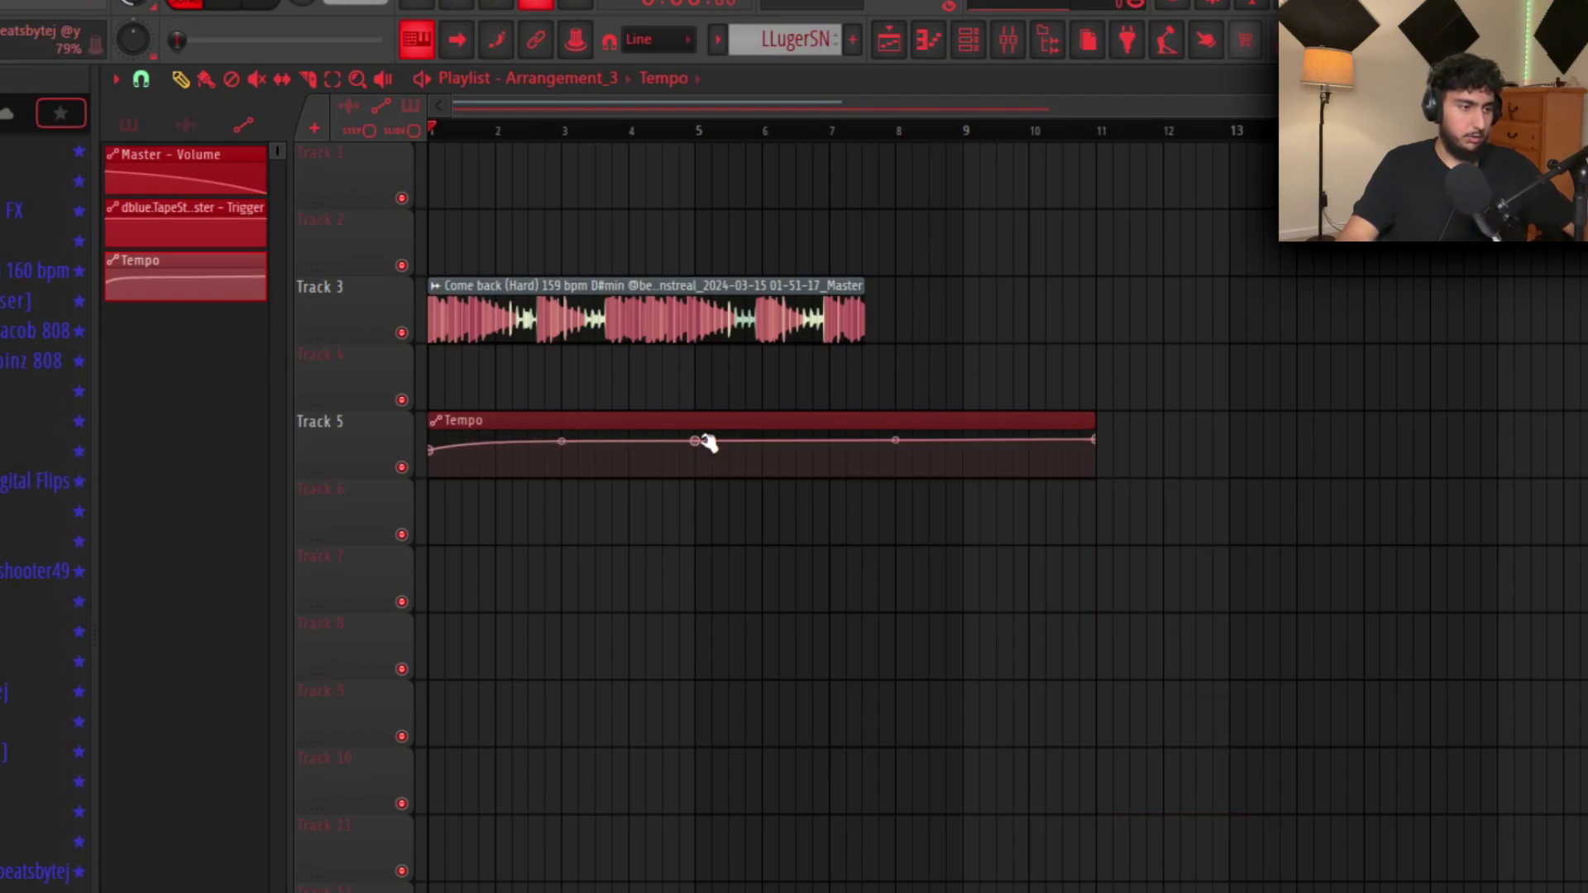
right_click(697, 443)
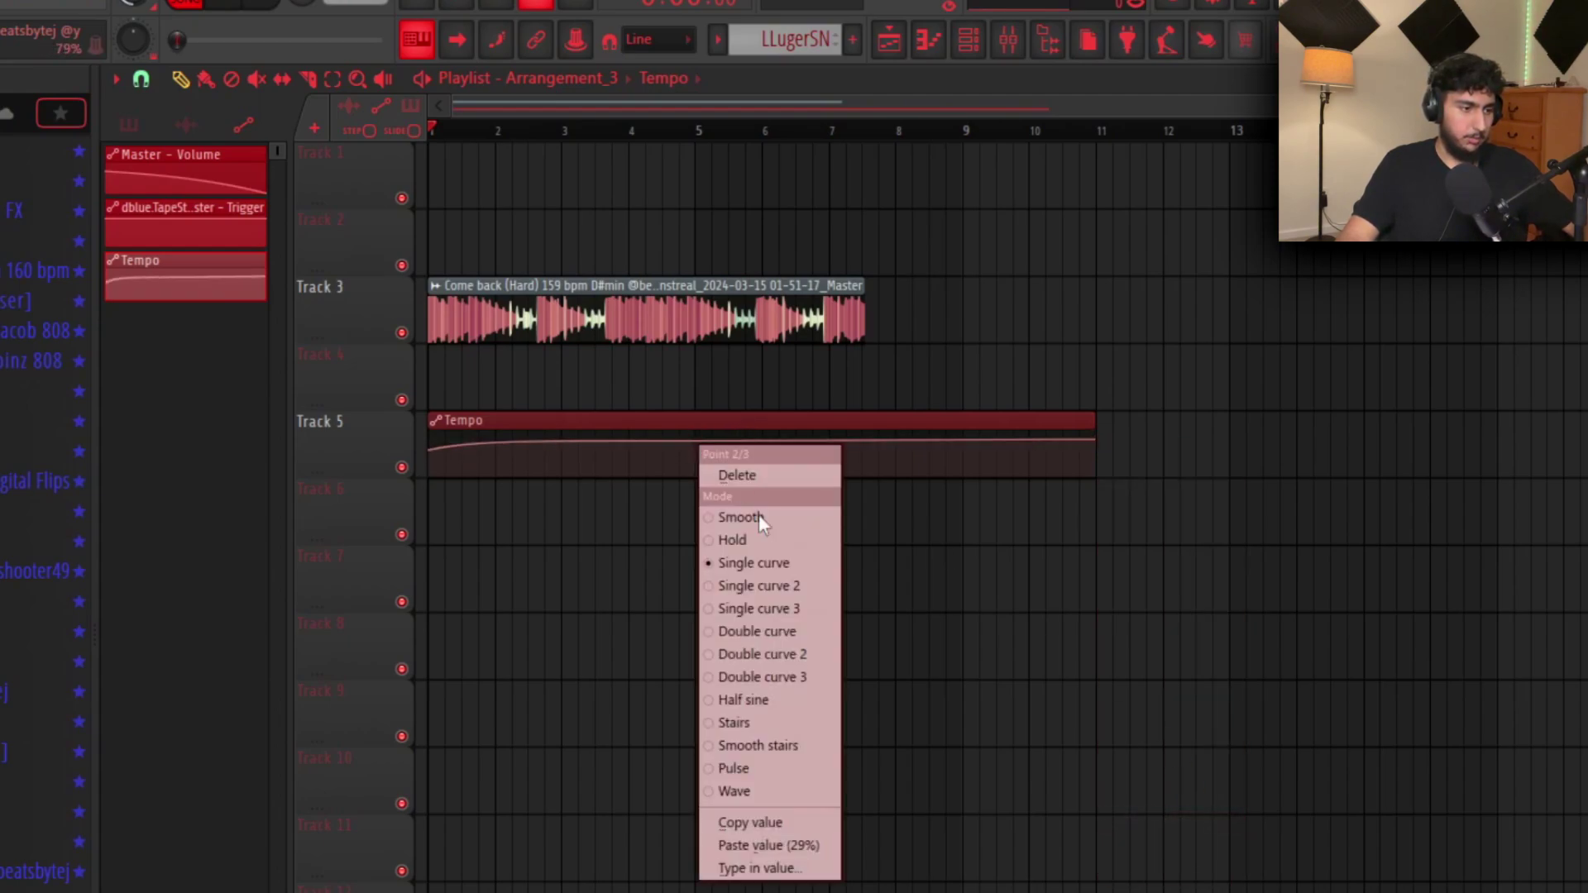
click(816, 844)
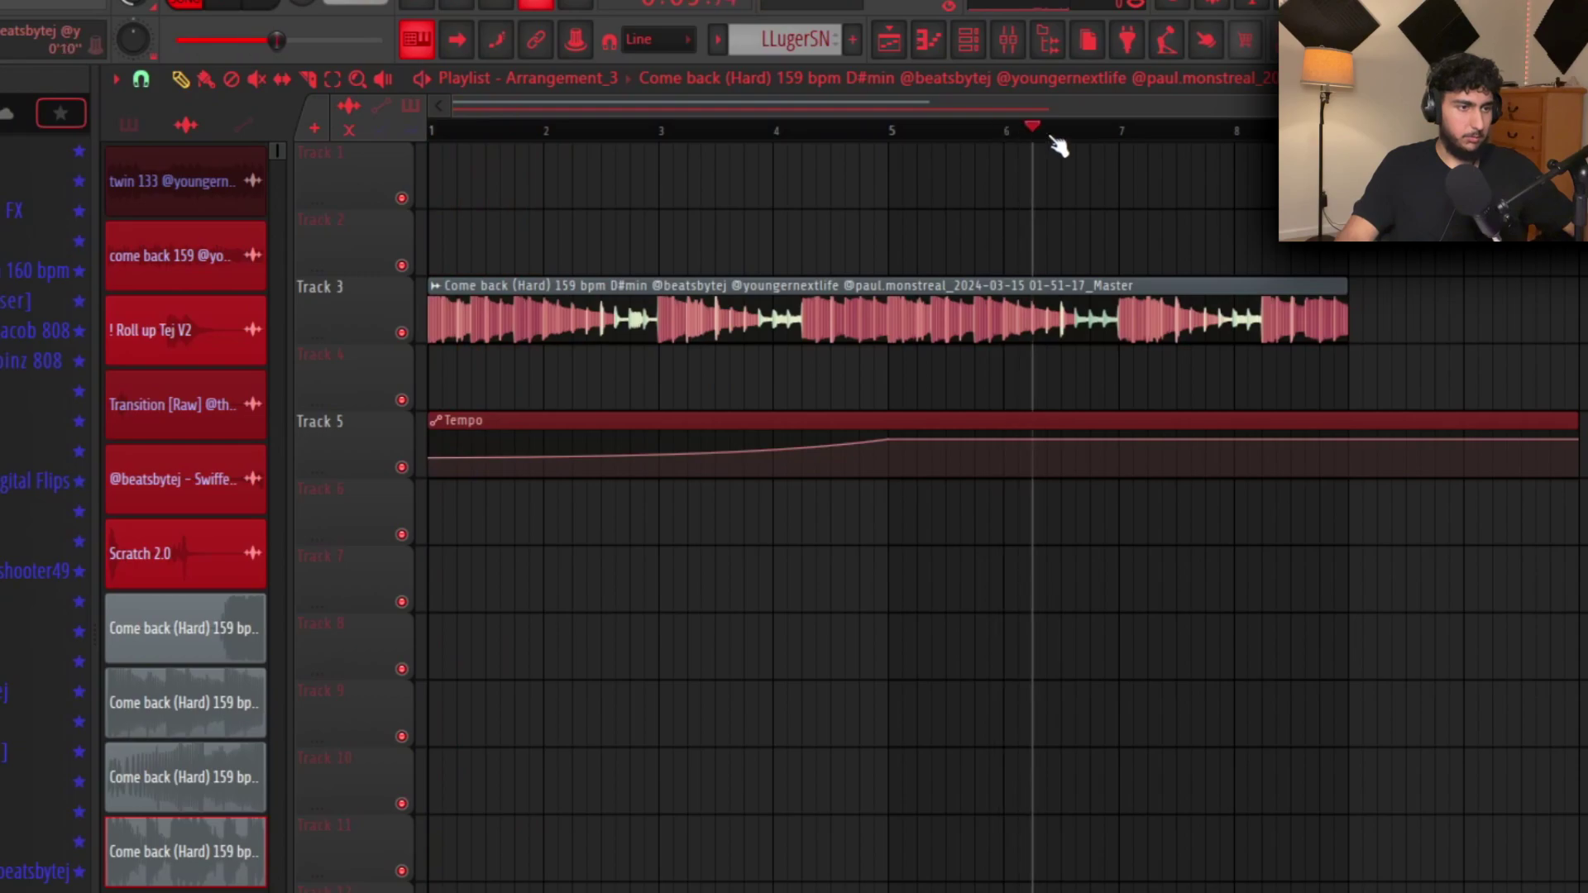
Step: Set the Track 3 audio clip's time-stretching mode to Stretch and play back the tempo ramp
click(991, 139)
mouse_move(933, 447)
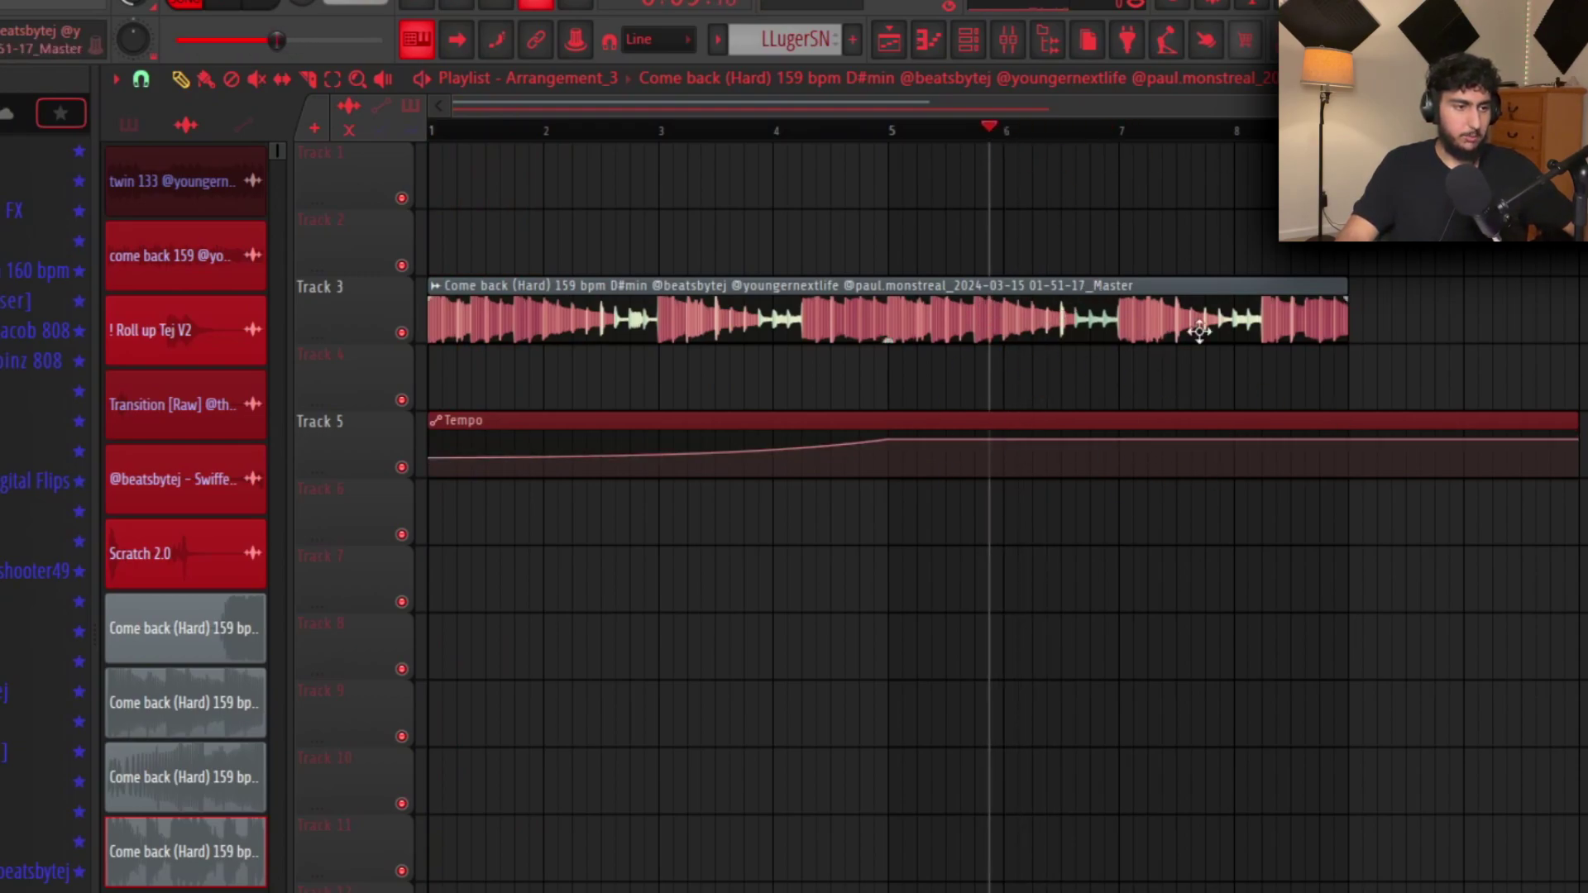
double_click(1086, 297)
drag(718, 274, 800, 233)
click(865, 333)
click(861, 357)
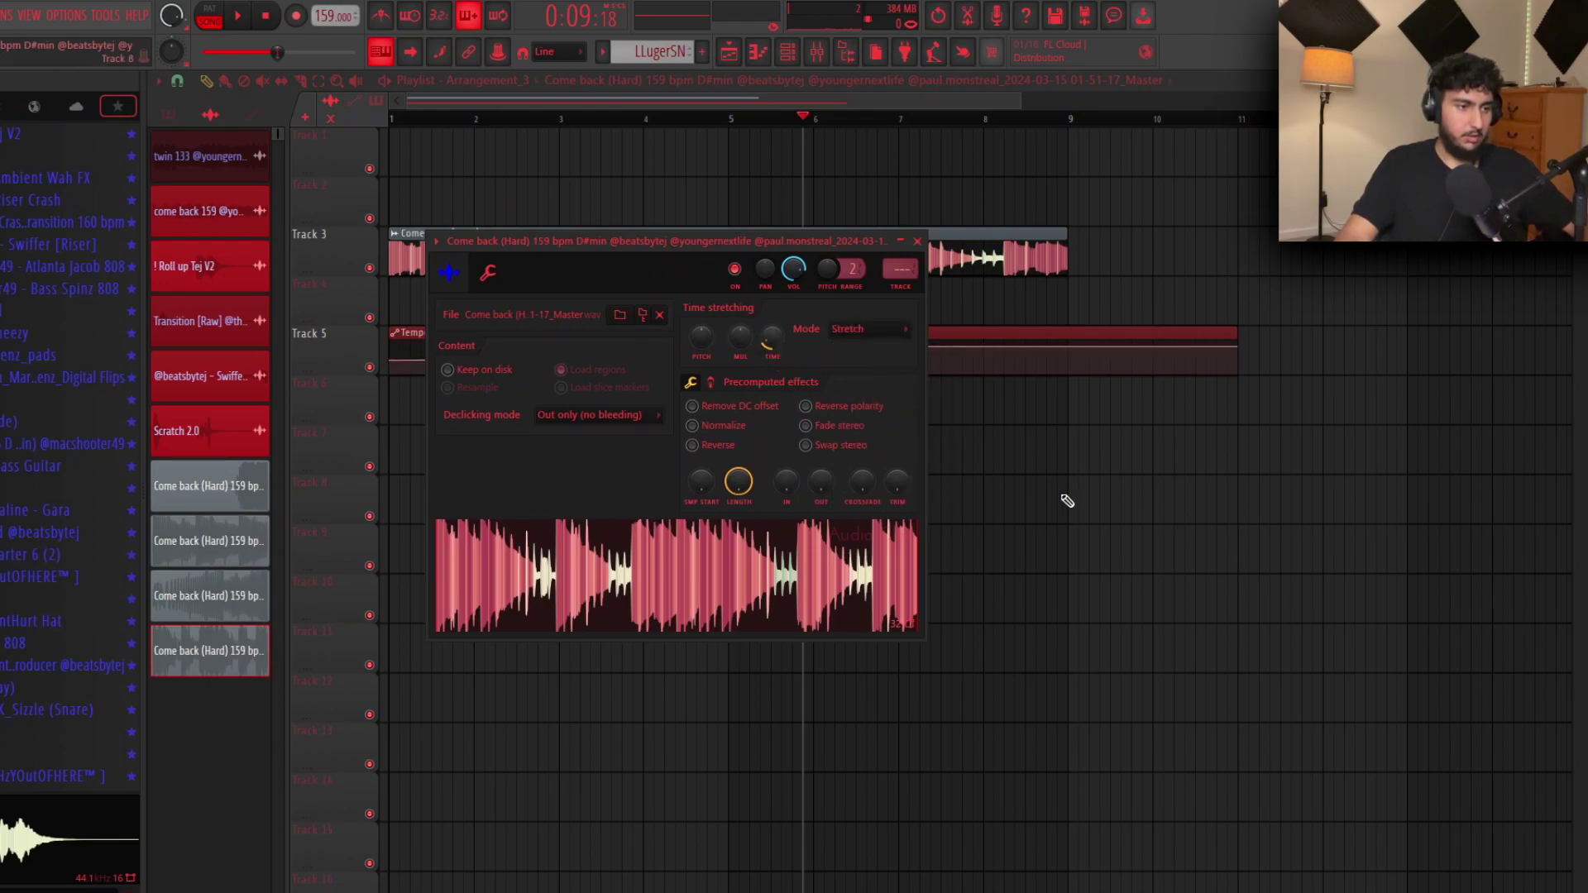
key(space)
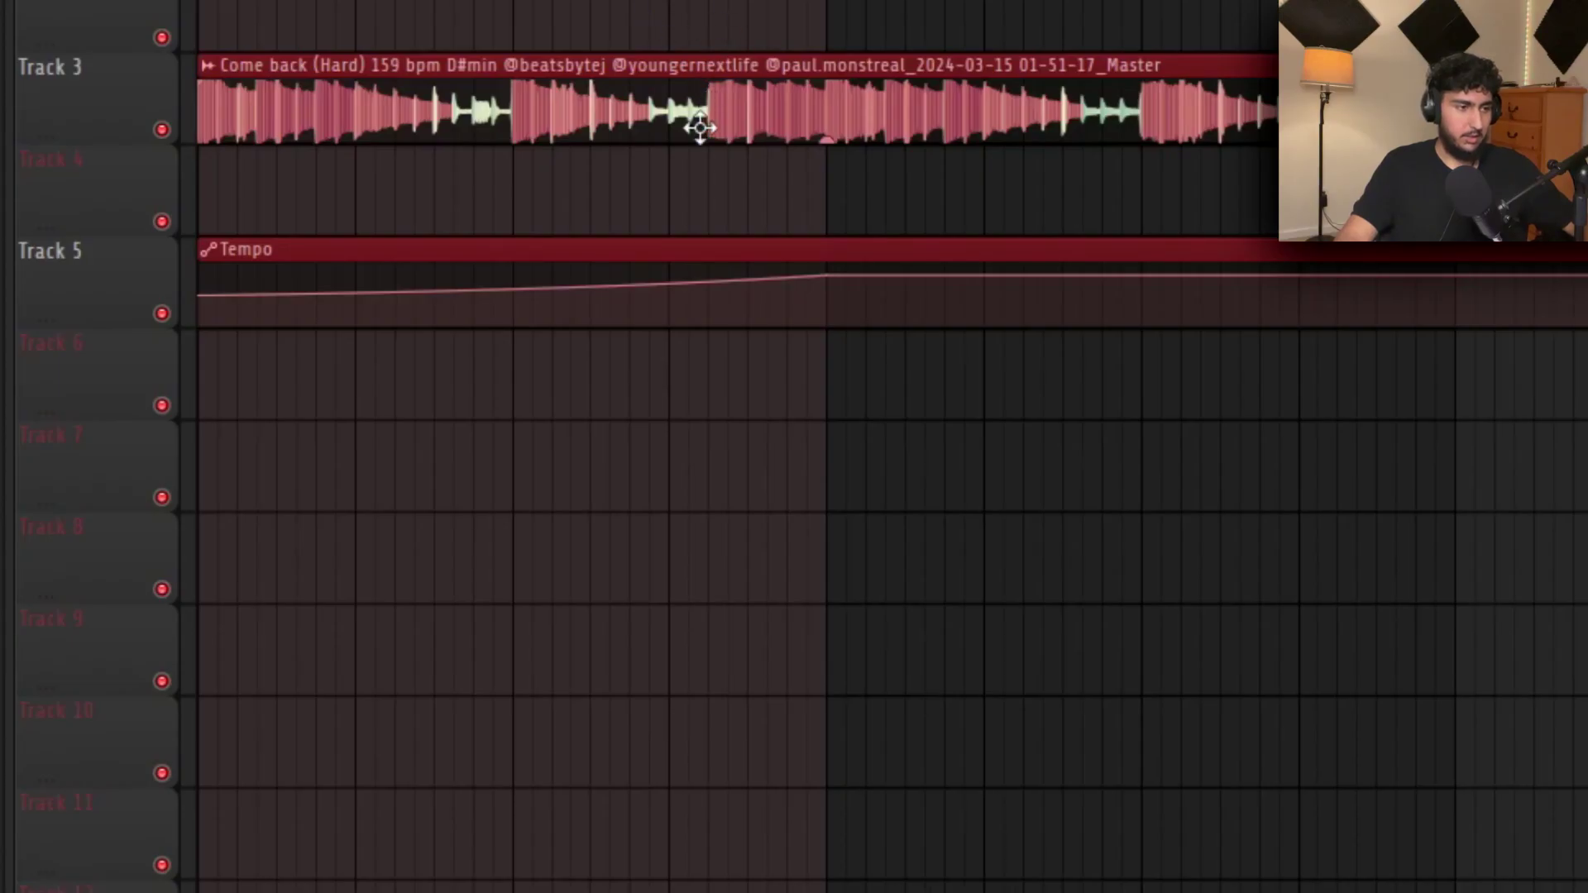
Step: Set the Track 3 audio clip's pitch range to 12, create a rising channel-pitch automation over bars 1 to 5, and play it back
double_click(698, 127)
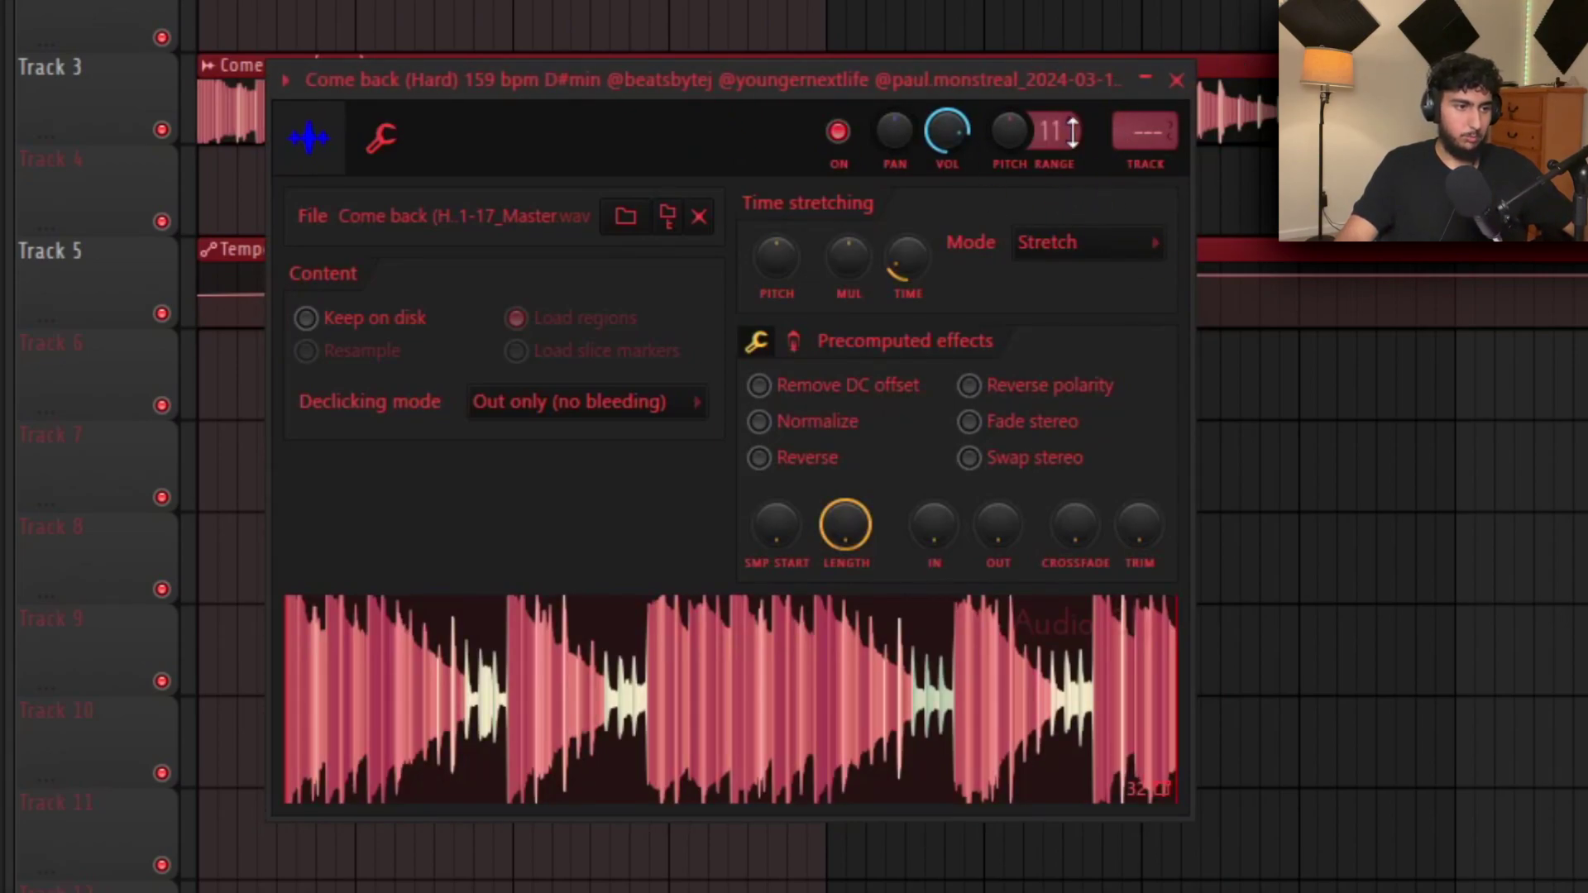
right_click(1016, 137)
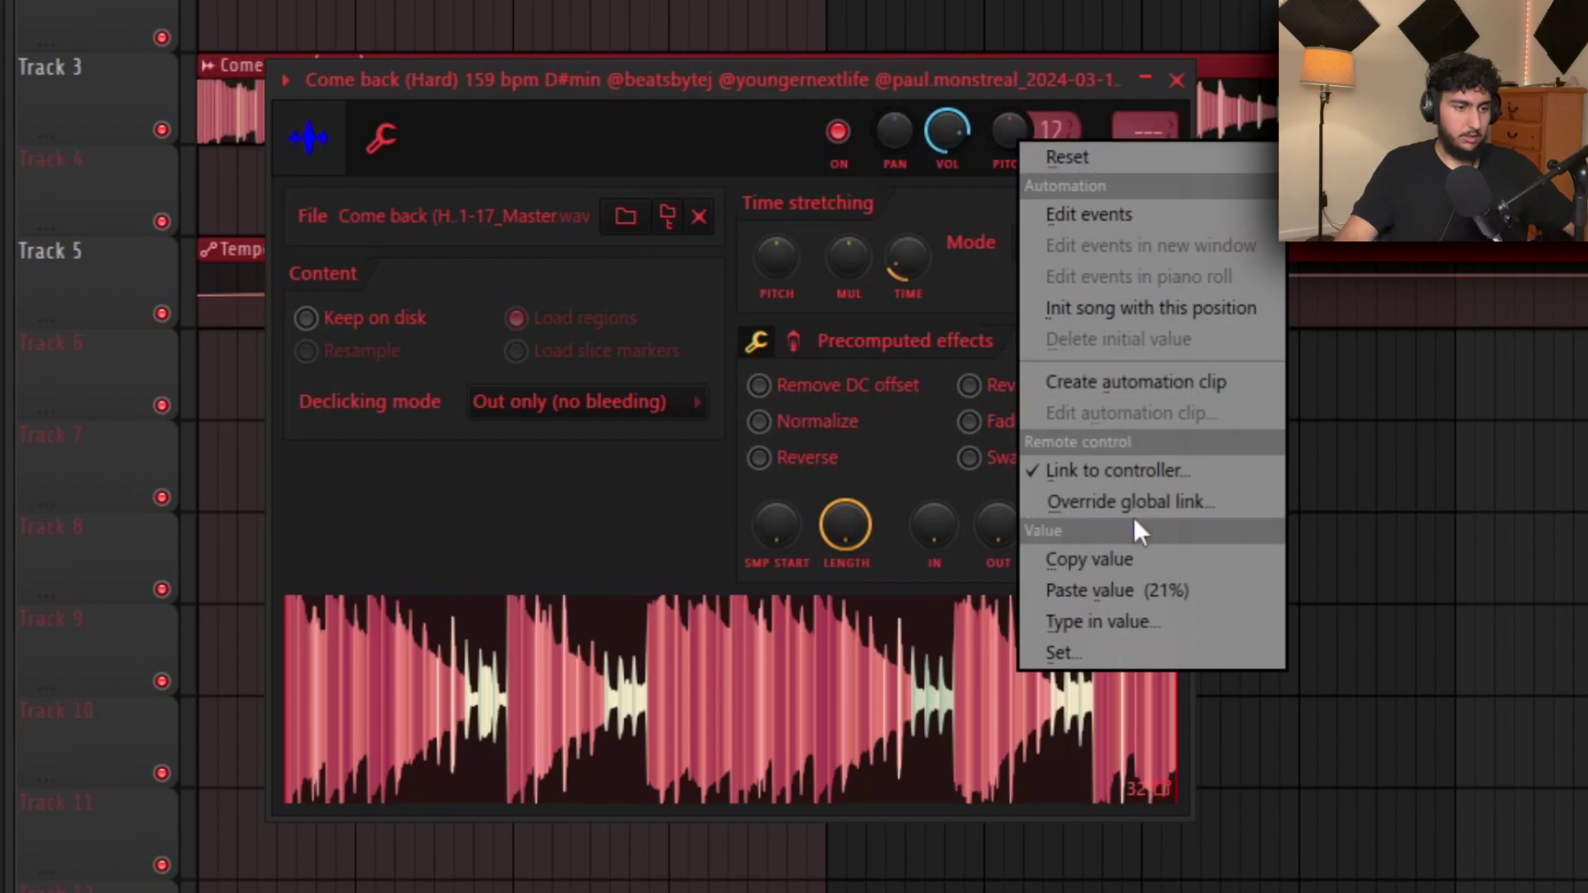
click(1140, 382)
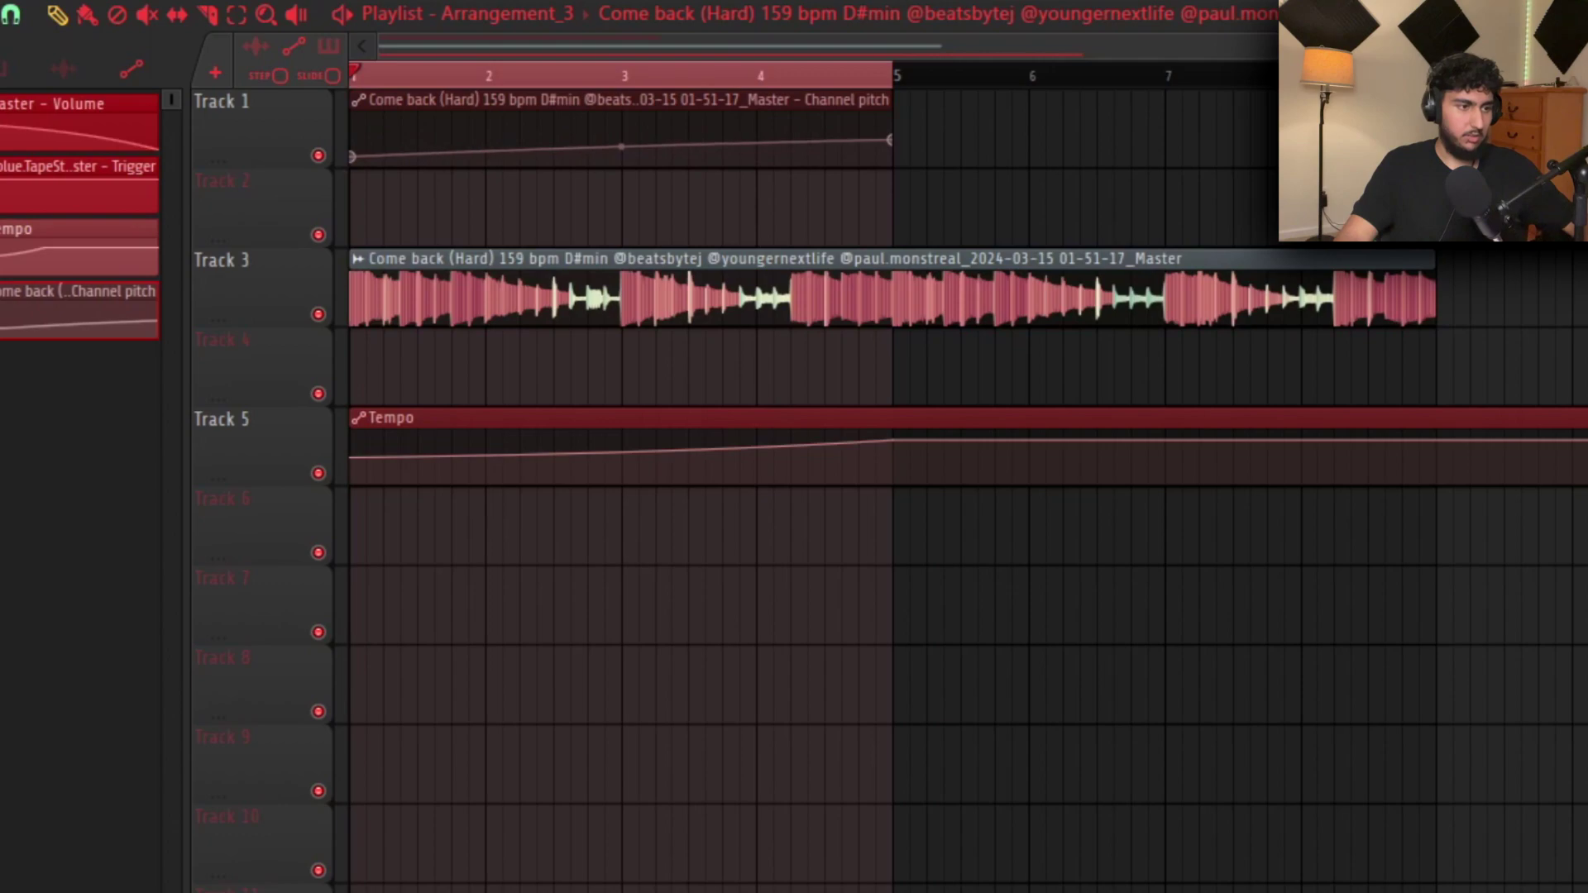
key(space)
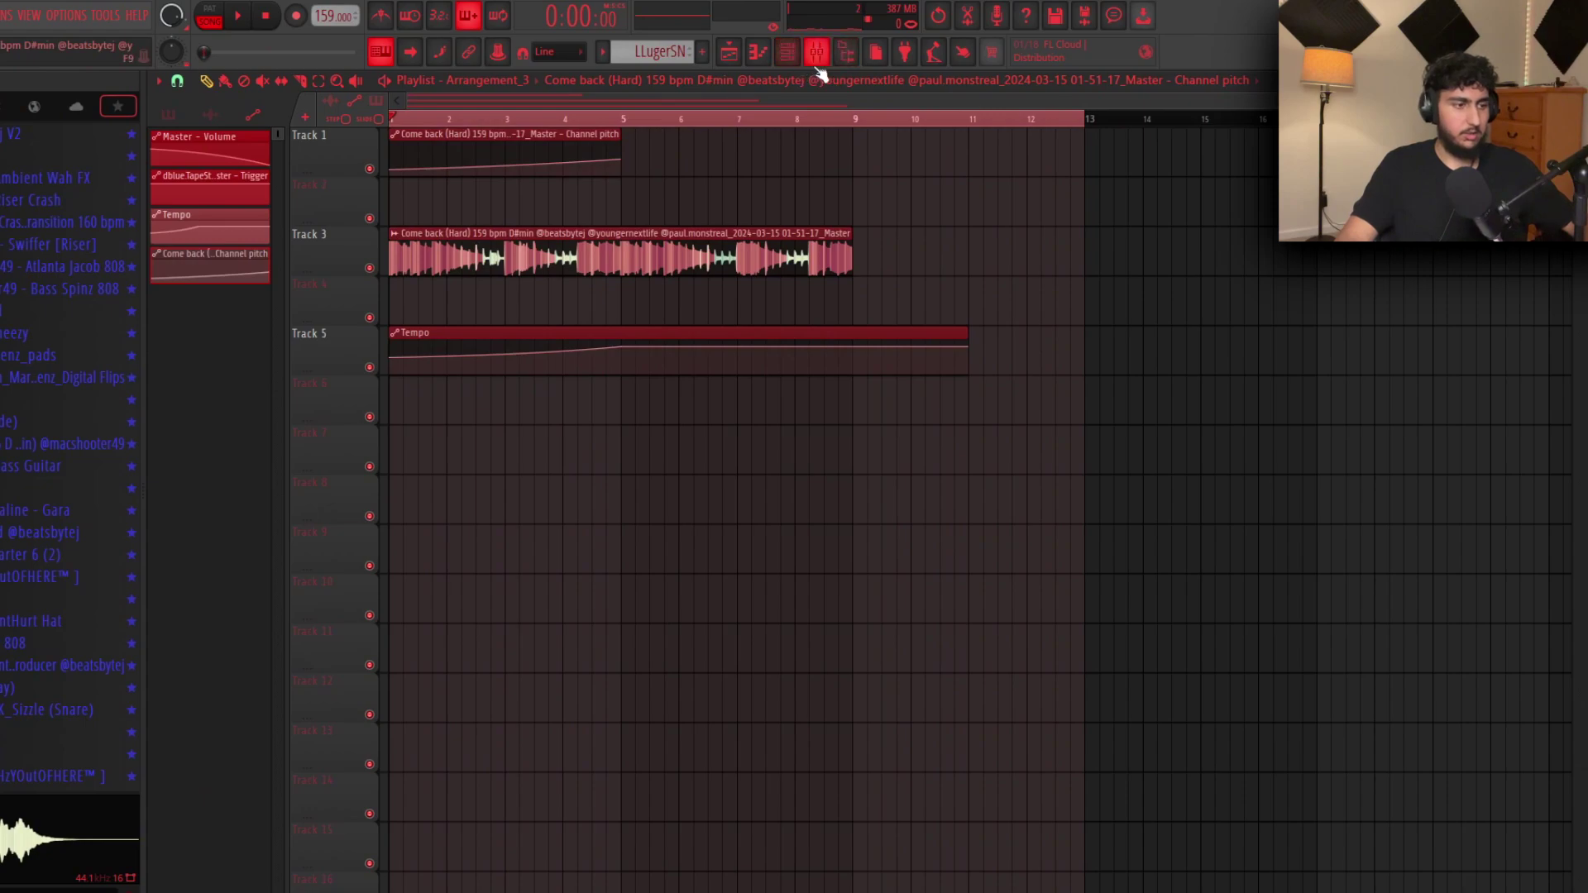
Step: Arm the Master track for recording, render the tempo and pitch ramp to audio, and remove the rendered clip from Track 2
click(818, 60)
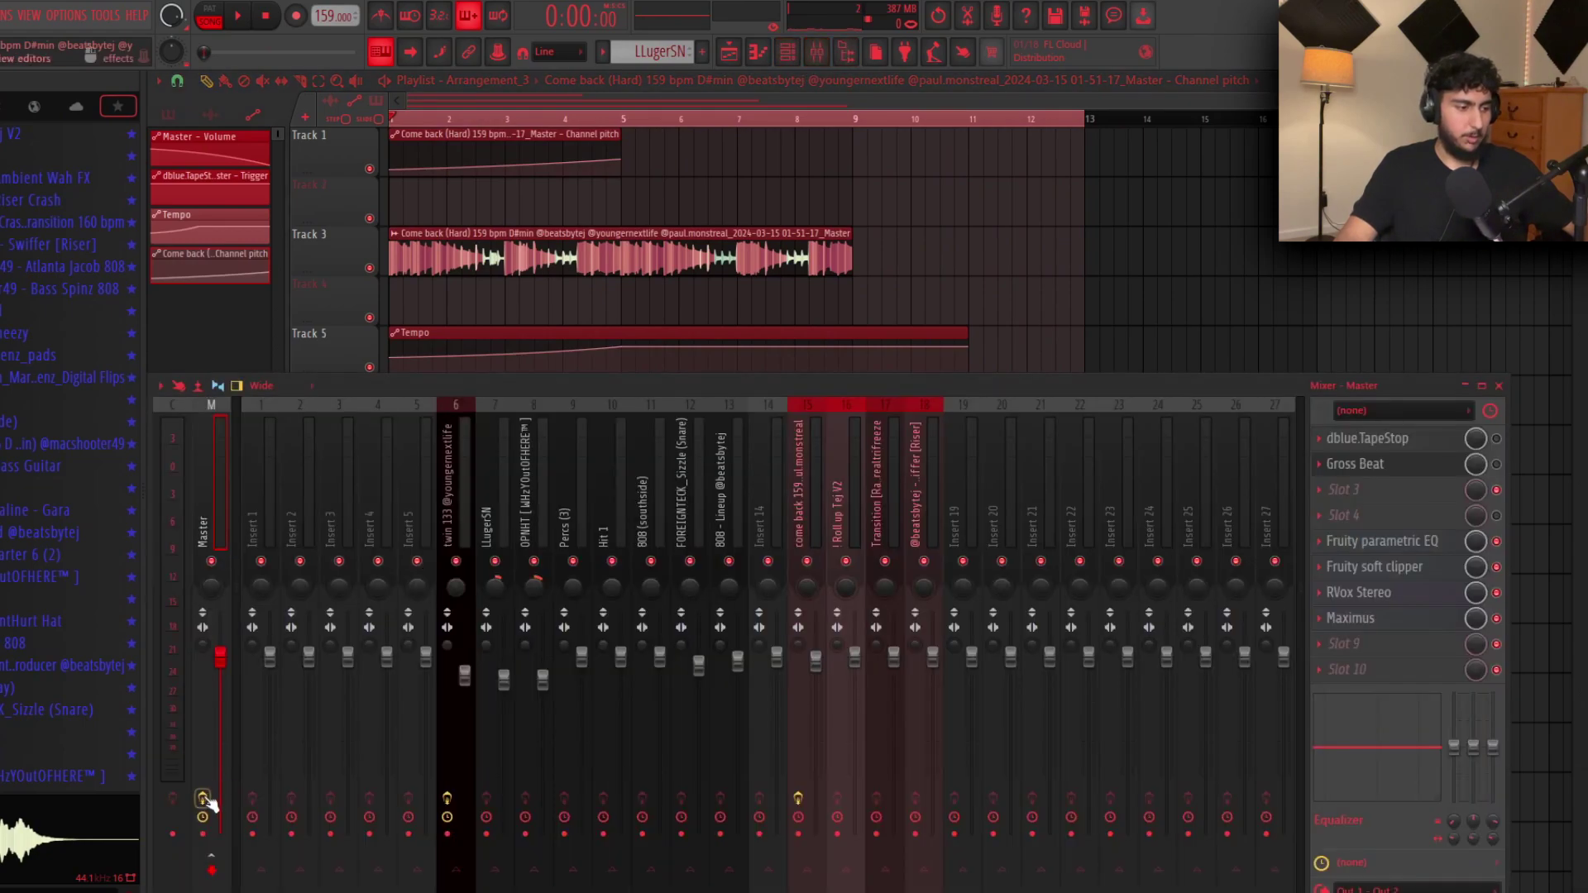
click(203, 837)
key(alt+r)
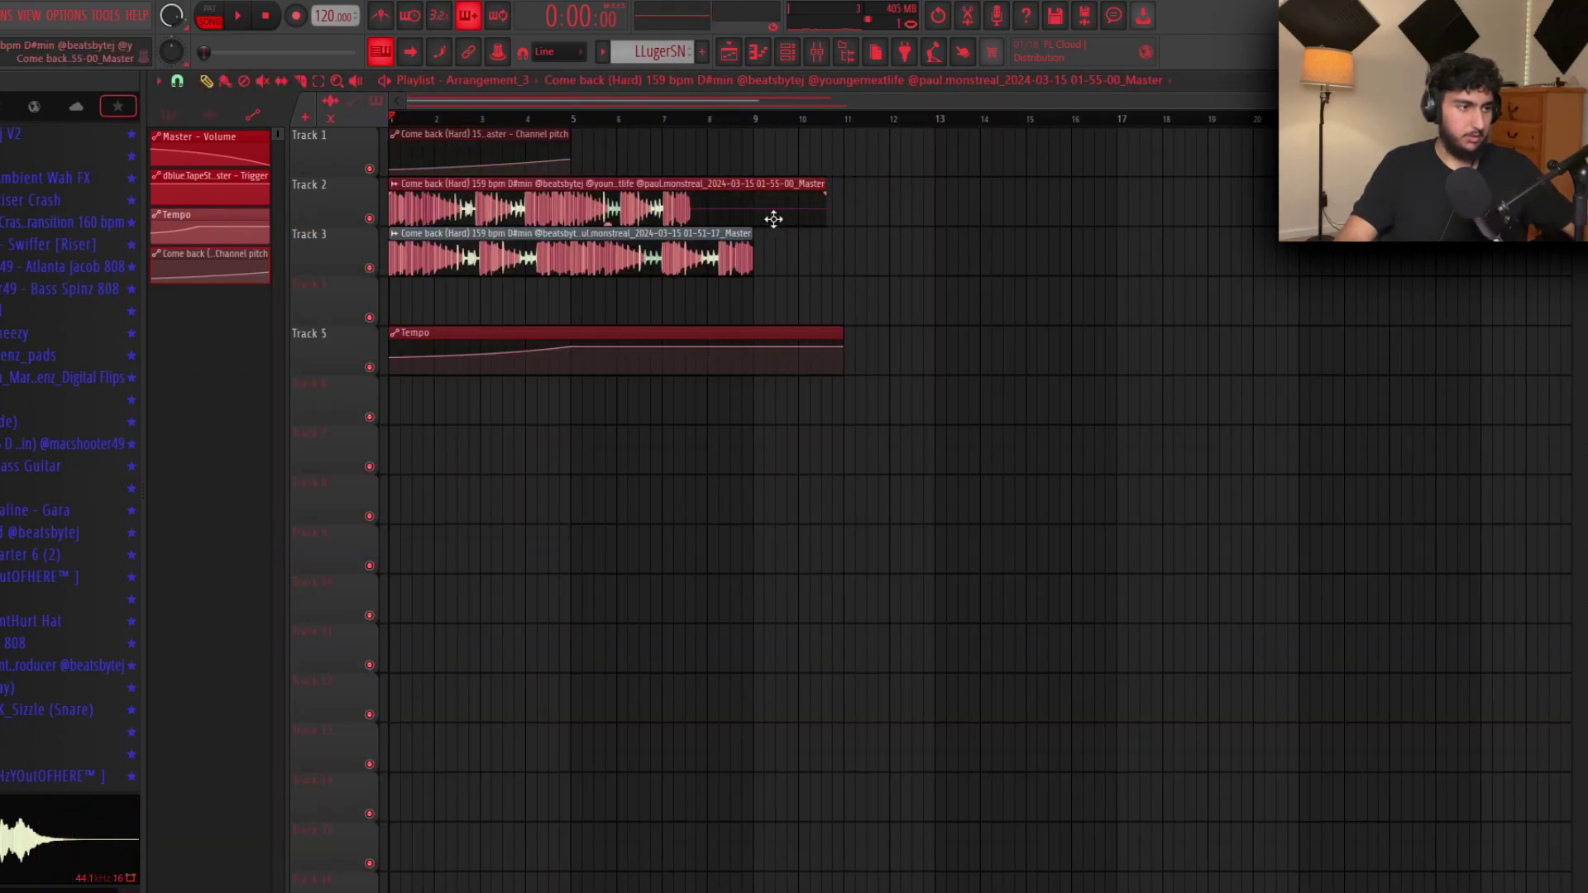
right_click(775, 223)
Step: Switch to Arrangement_2 and place the rendered ramp clip on Track 2 before the drop
click(518, 83)
click(511, 129)
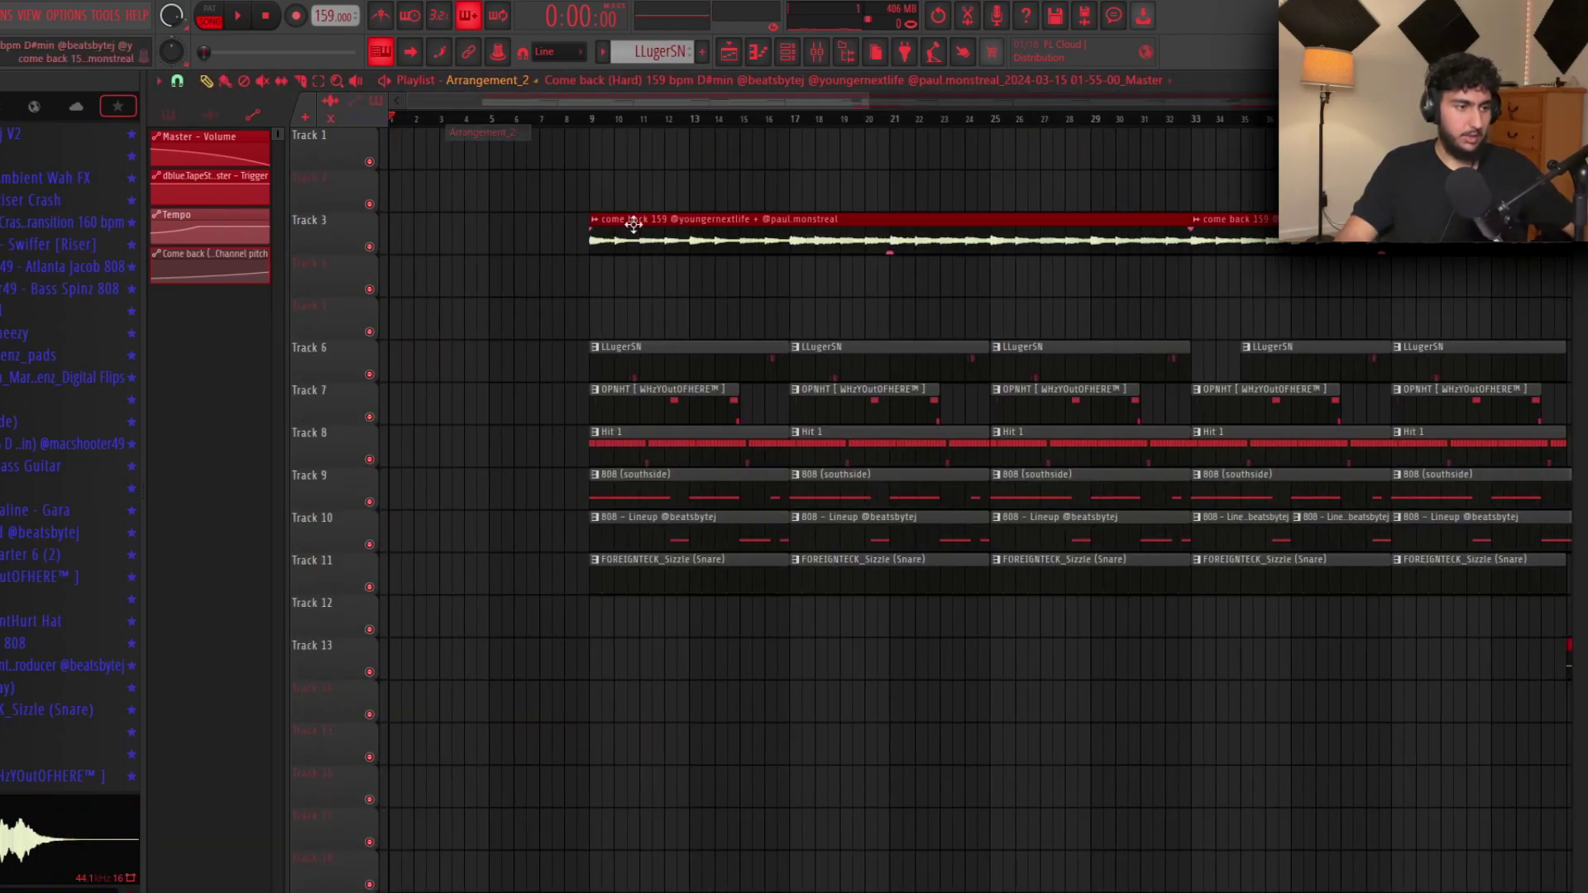
click(523, 204)
scroll(327, 192, up, 4)
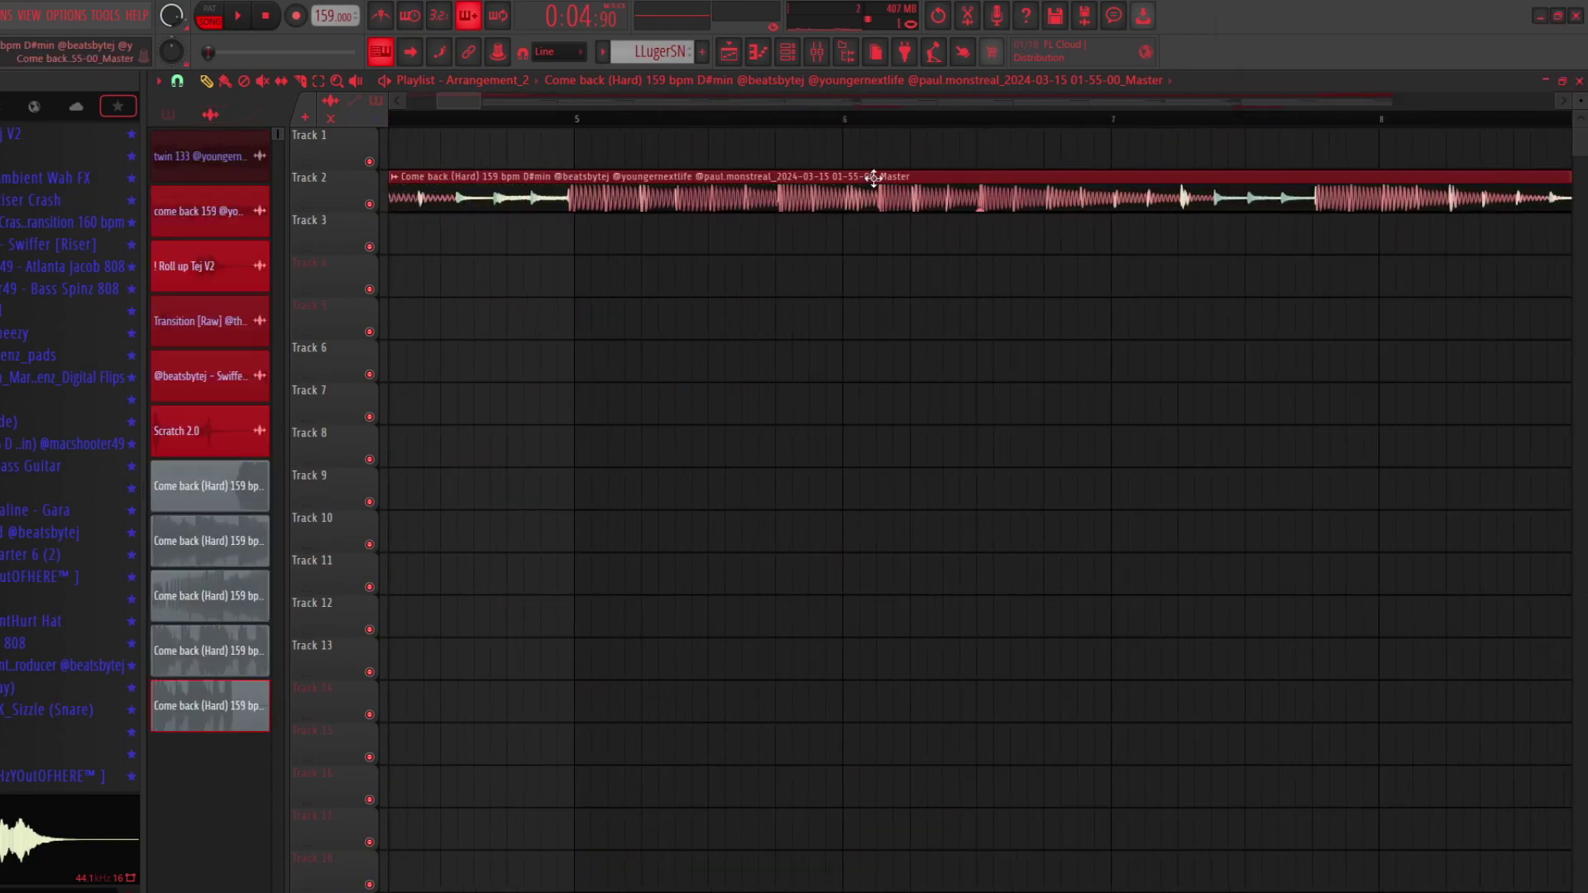
Step: Align the Track 2 clip's downbeat with bar 9 and slice off everything after that bar
scroll(873, 180, down, 3)
drag(875, 180, 1284, 167)
scroll(1284, 167, up, 4)
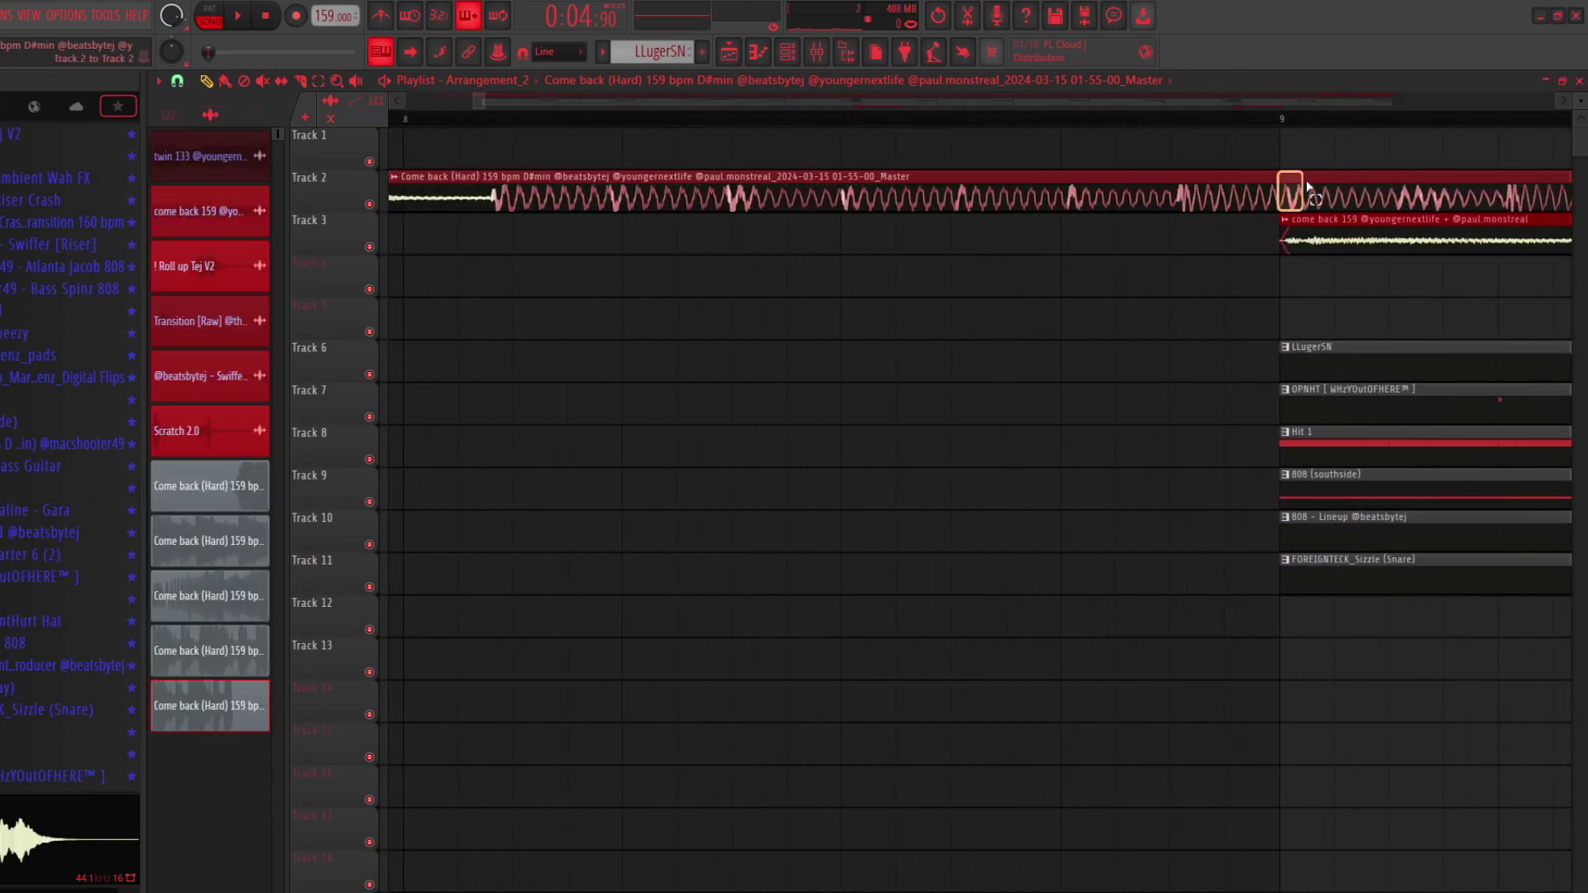
scroll(1287, 194, up, 3)
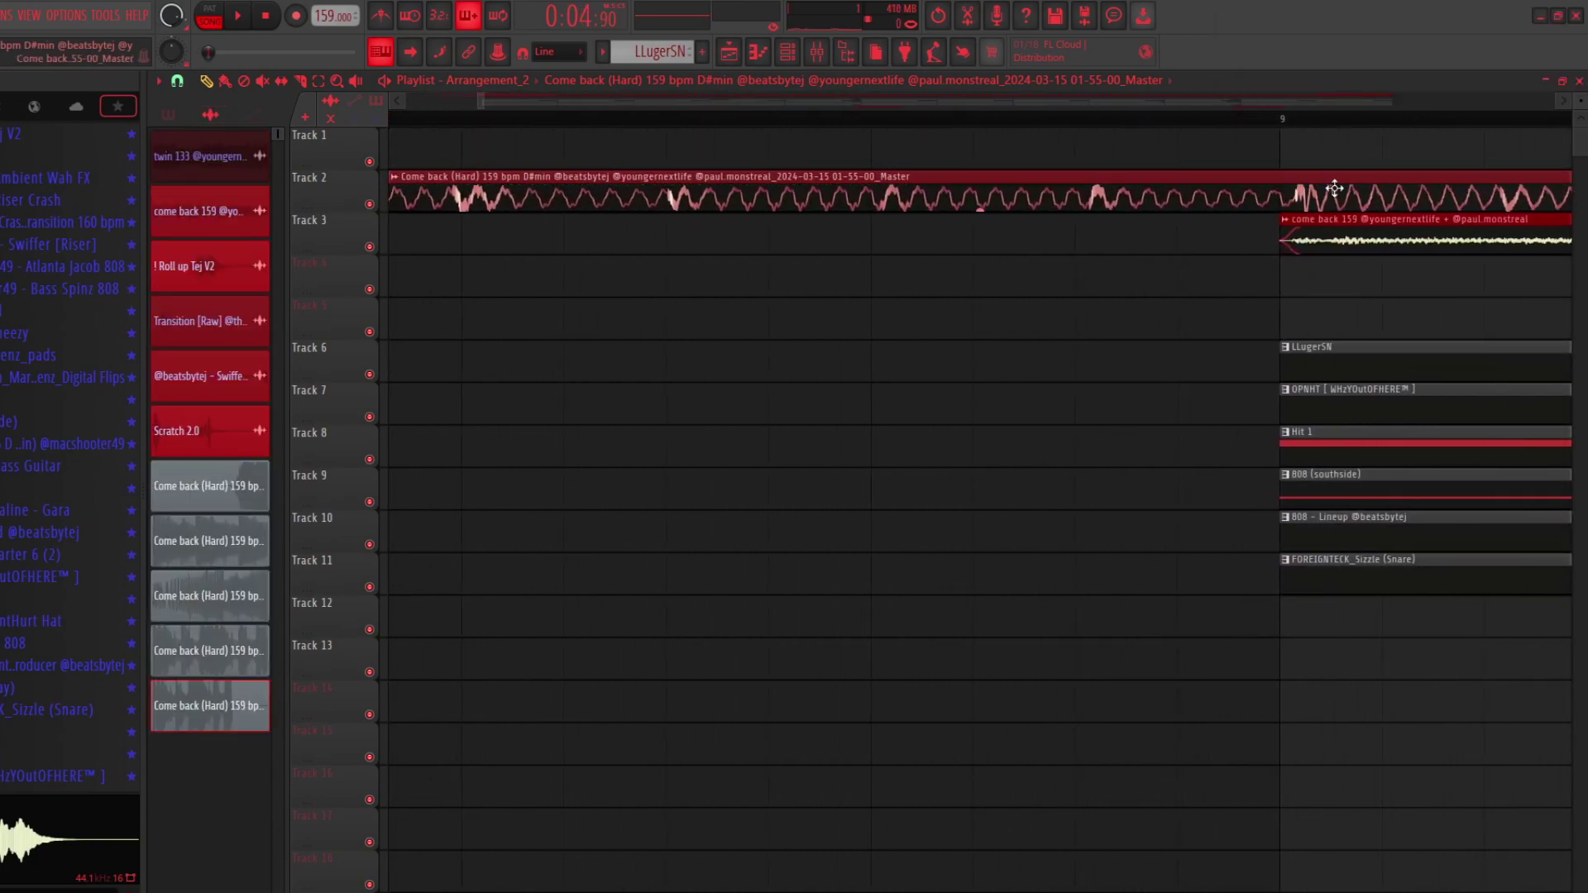
drag(1335, 188, 1325, 190)
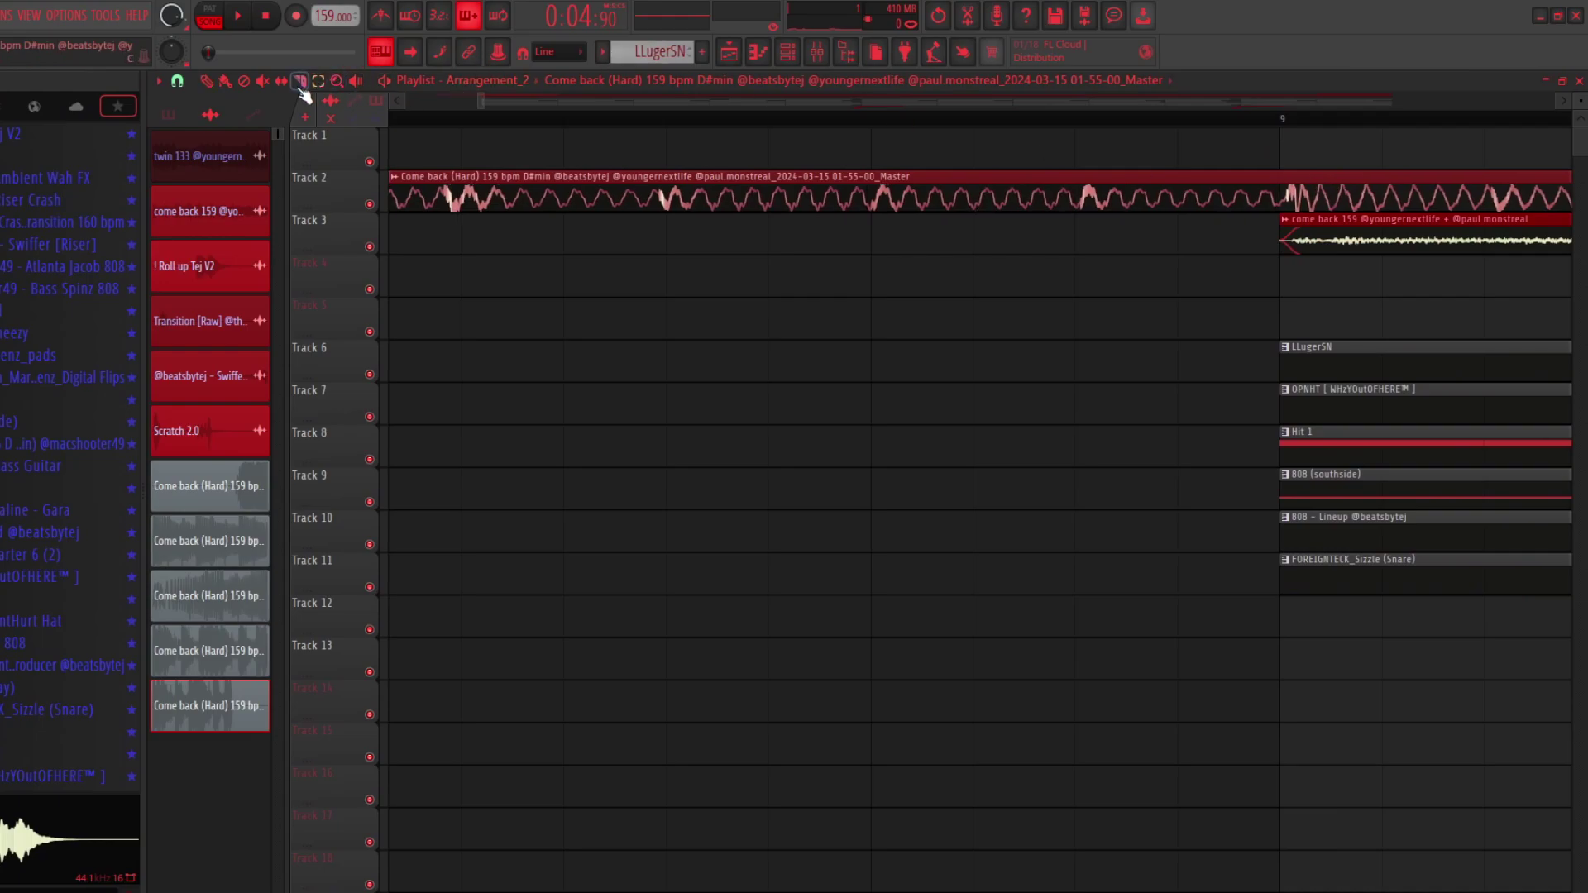
scroll(1281, 193, down, 5)
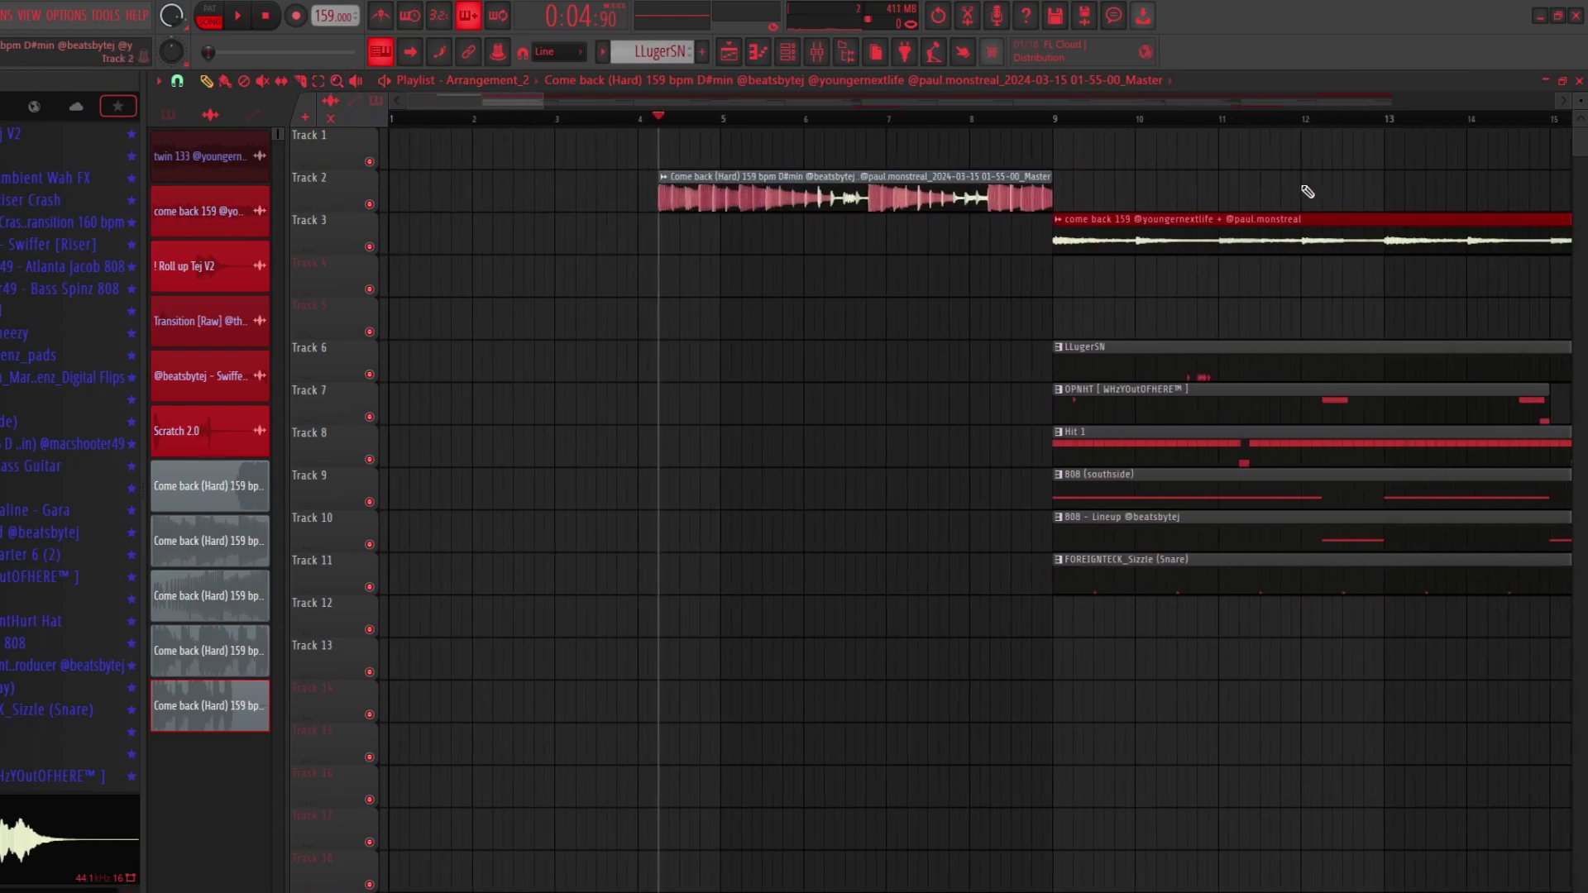
Step: Paste the transition and riser clips at the bar 9 drop on Tracks 12 and 13 and play the section
key(ctrl+v)
scroll(919, 463, up, 2)
drag(728, 621, 1132, 614)
key(space)
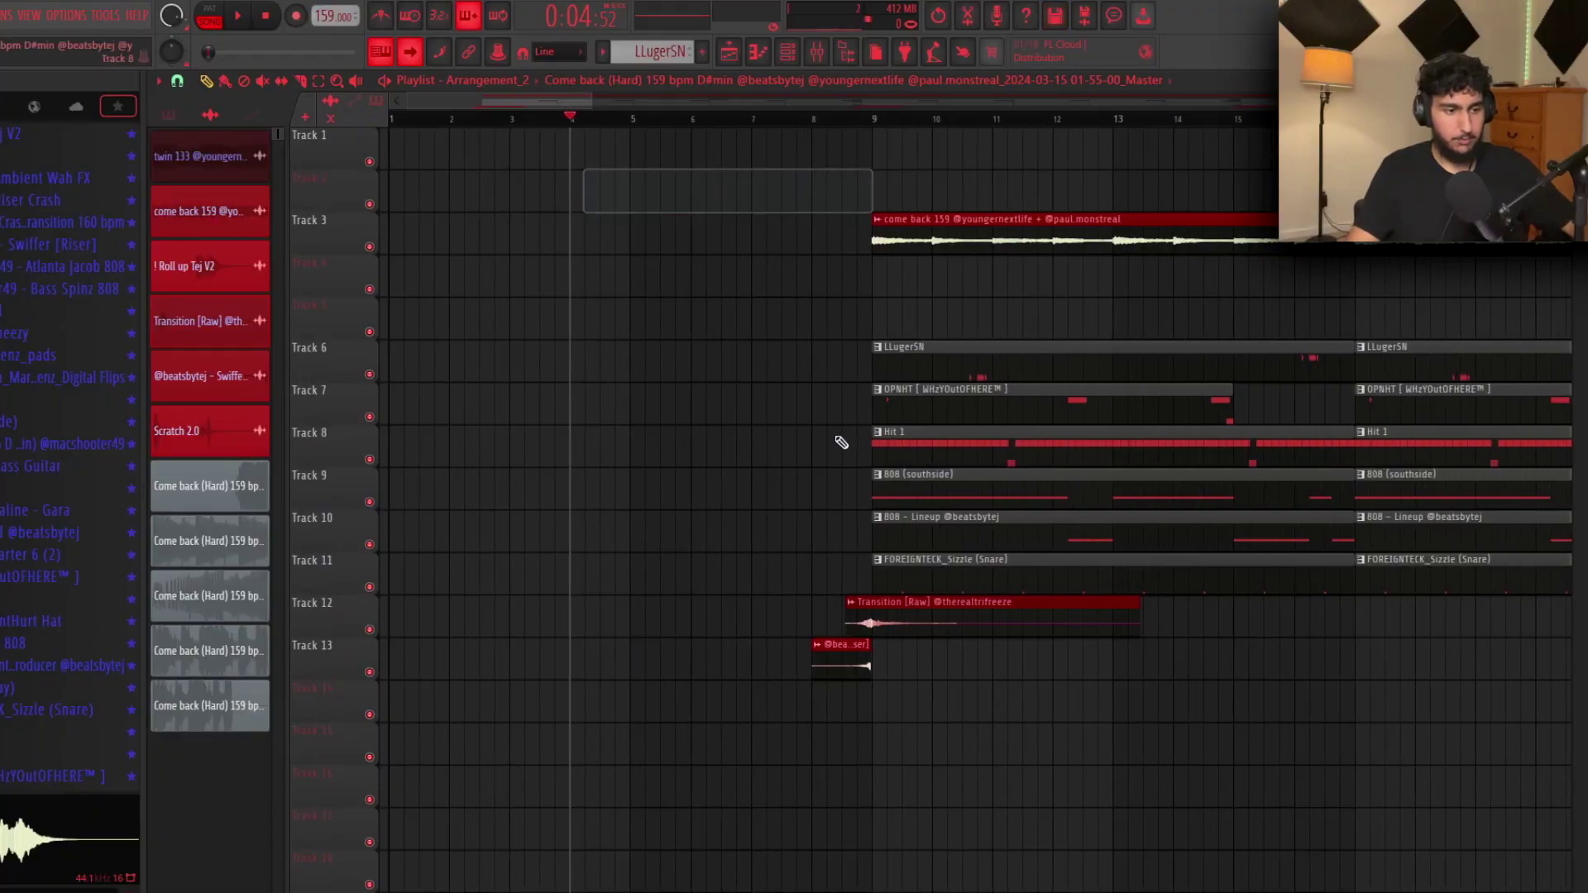
Step: Mute the transition clip on Track 12 and the riser clip on Track 13
scroll(826, 435, down, 3)
alt+right_click(770, 621)
alt+right_click(656, 658)
scroll(1025, 600, up, 2)
scroll(1062, 579, down, 1)
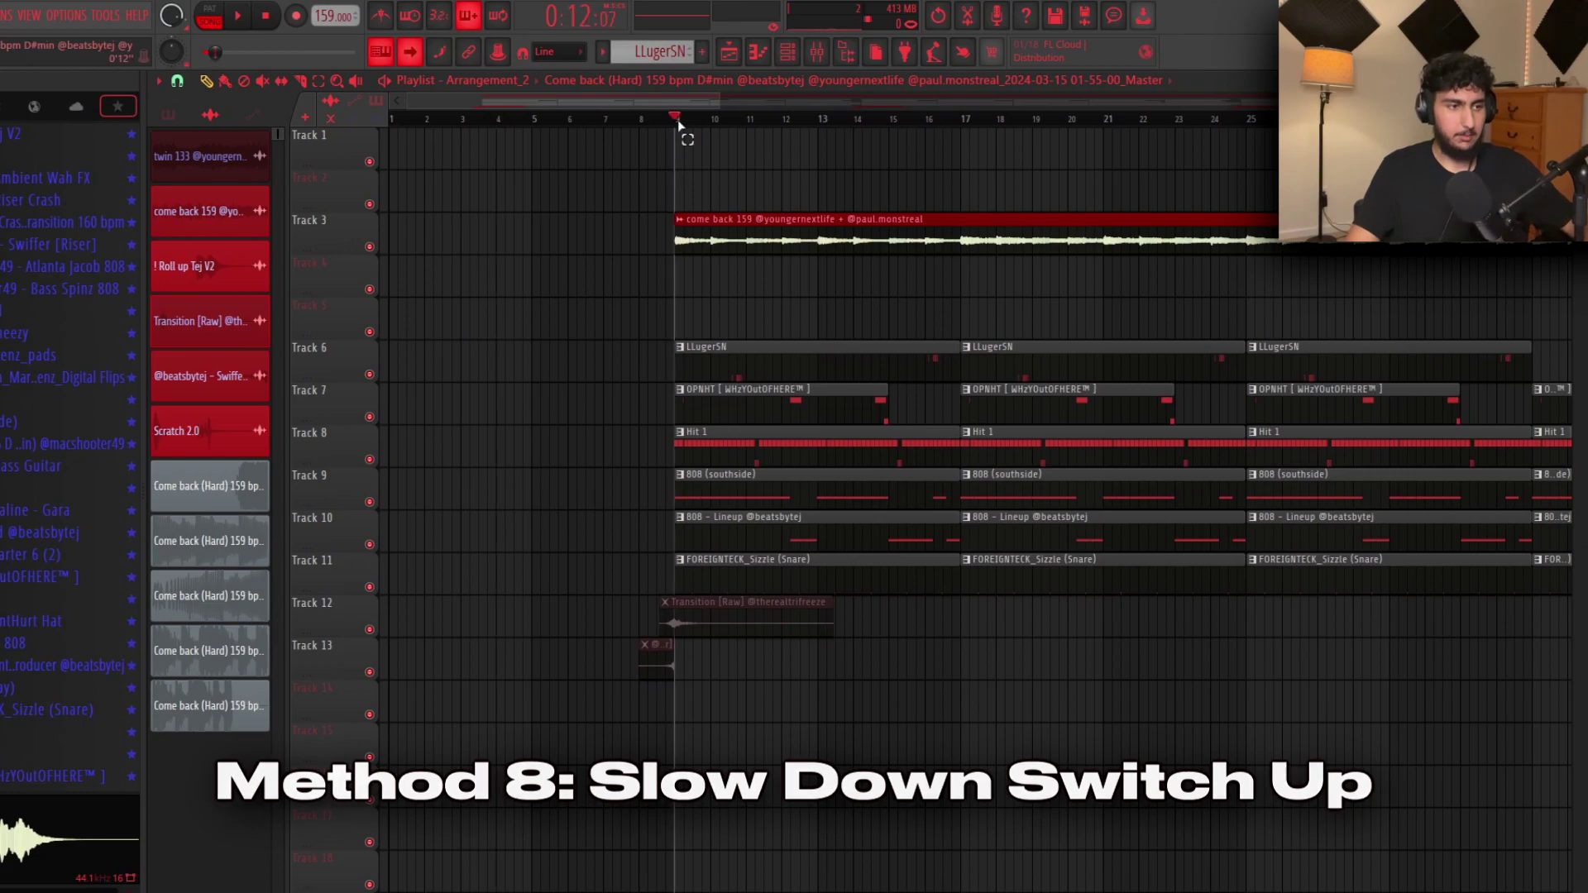
Step: Select bars 9 to 17, render them to an audio clip on Track 1, and shorten the clip to end at bar 5
drag(679, 125, 975, 124)
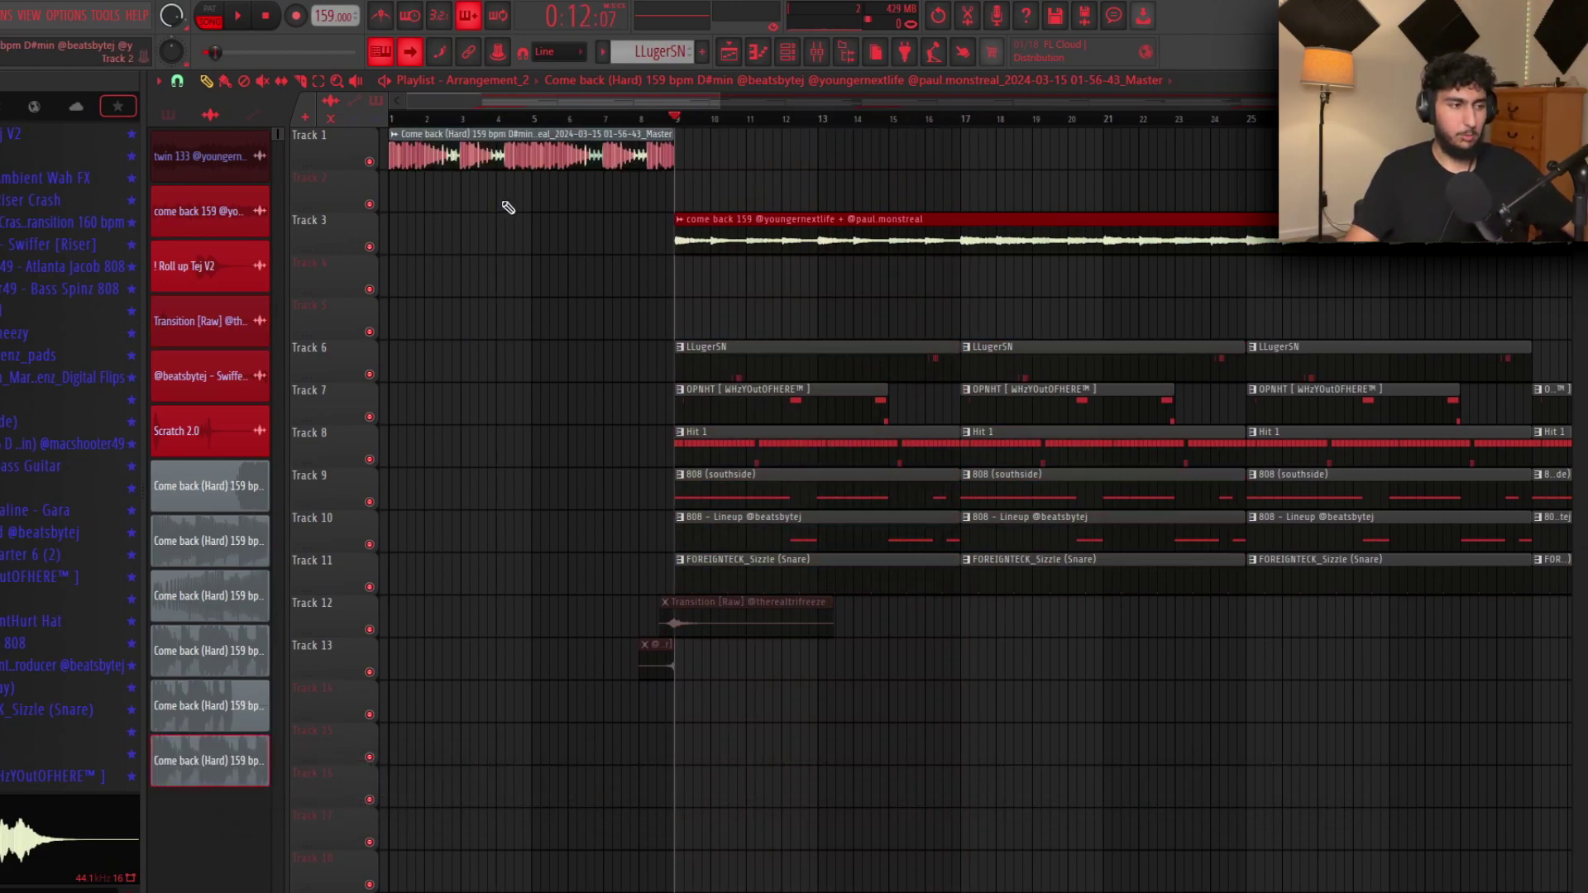
scroll(577, 246, down, 2)
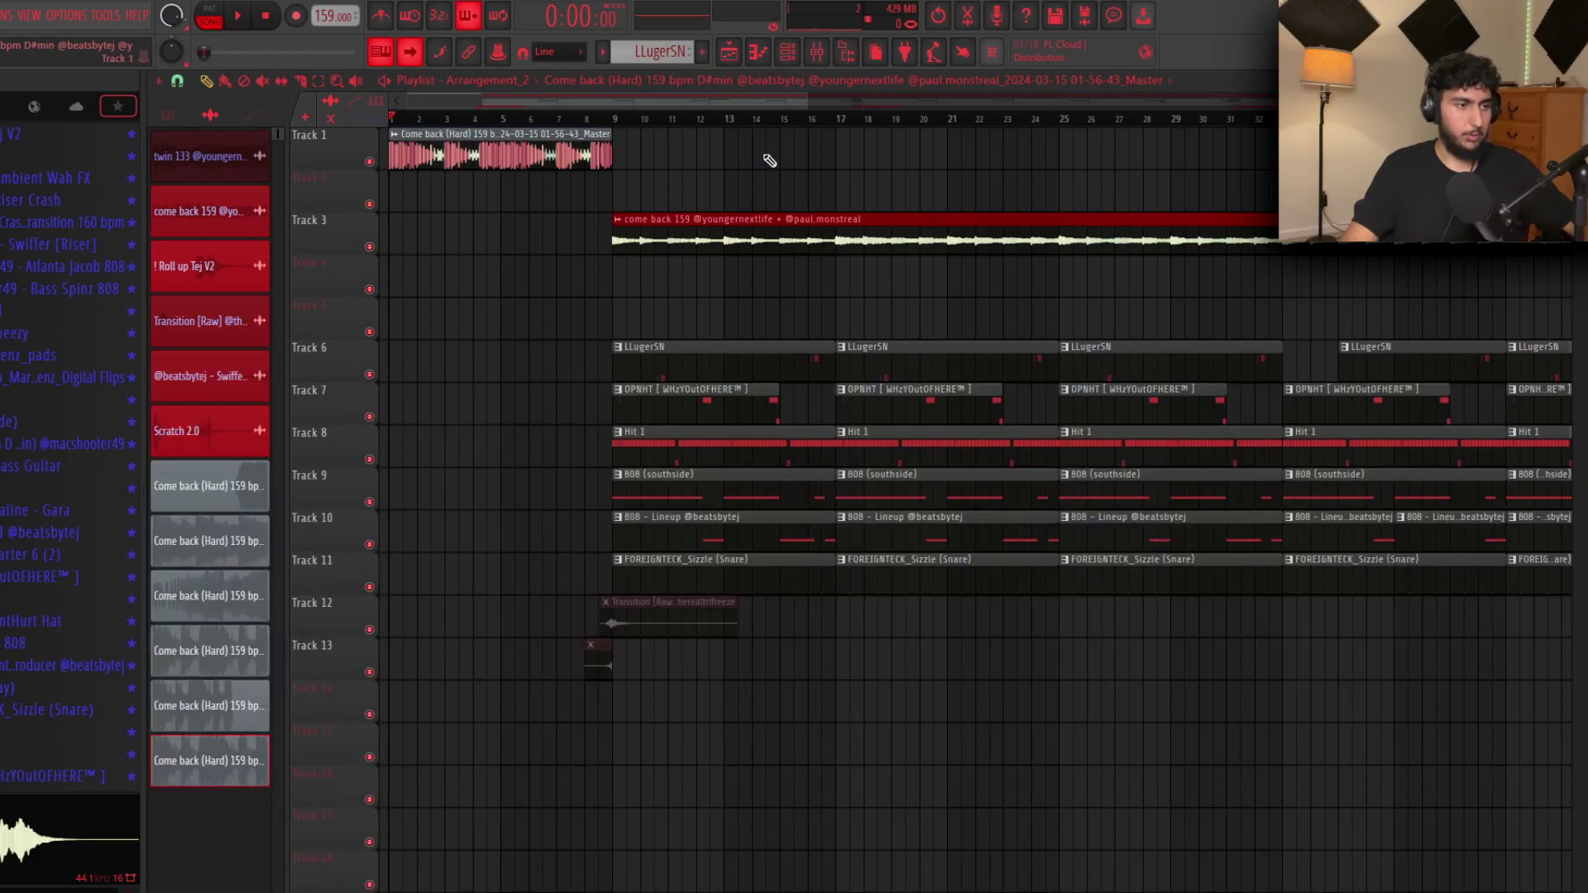
scroll(818, 175, down, 1)
scroll(737, 209, down, 2)
scroll(405, 206, up, 3)
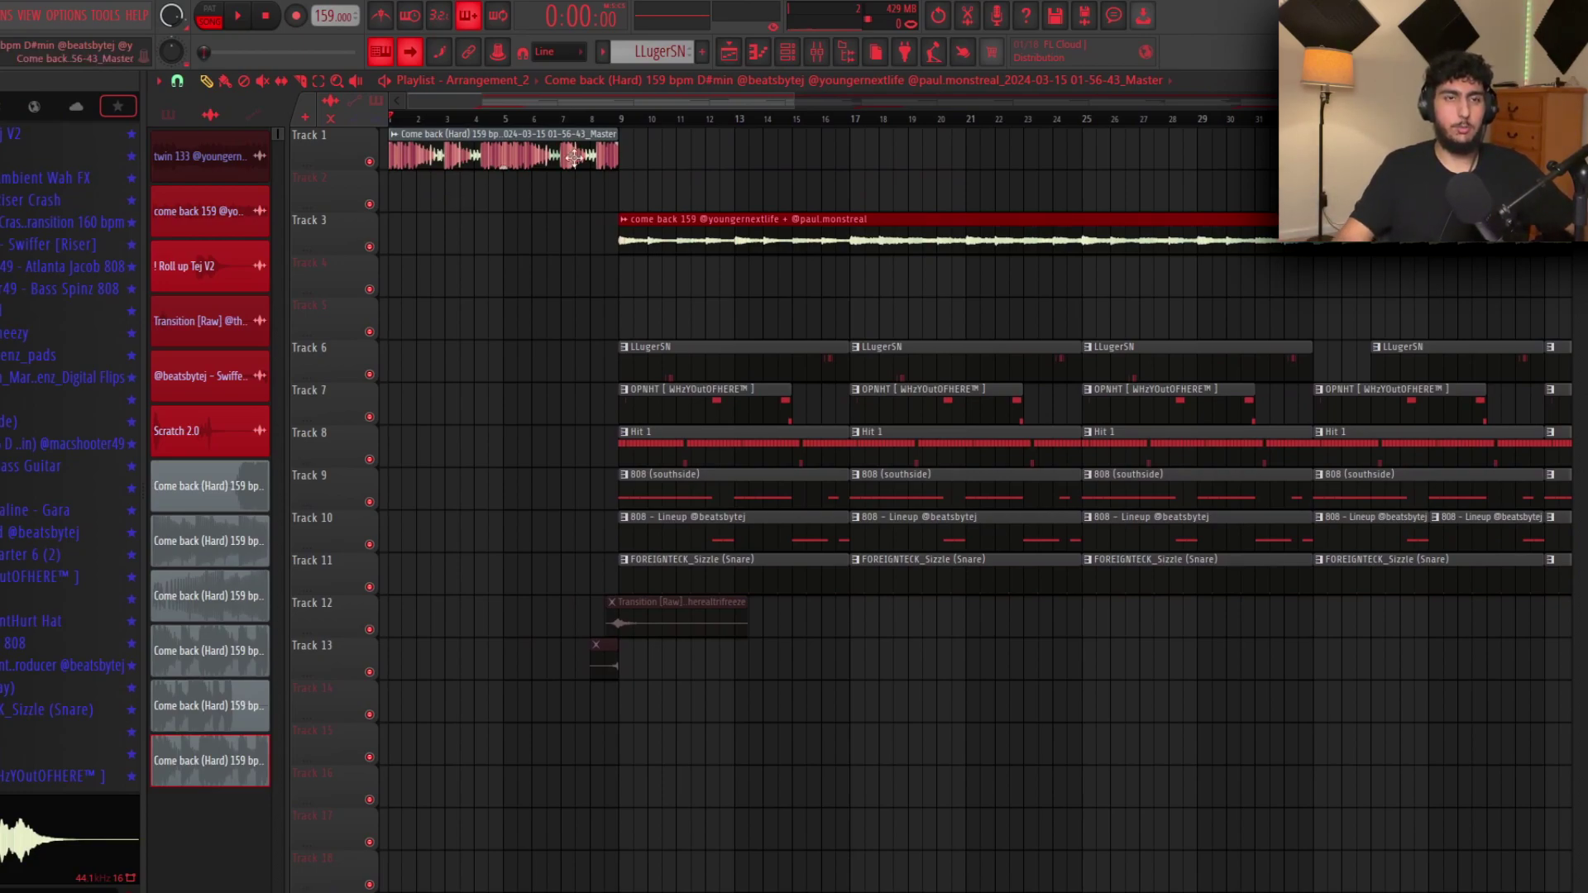
scroll(561, 170, up, 3)
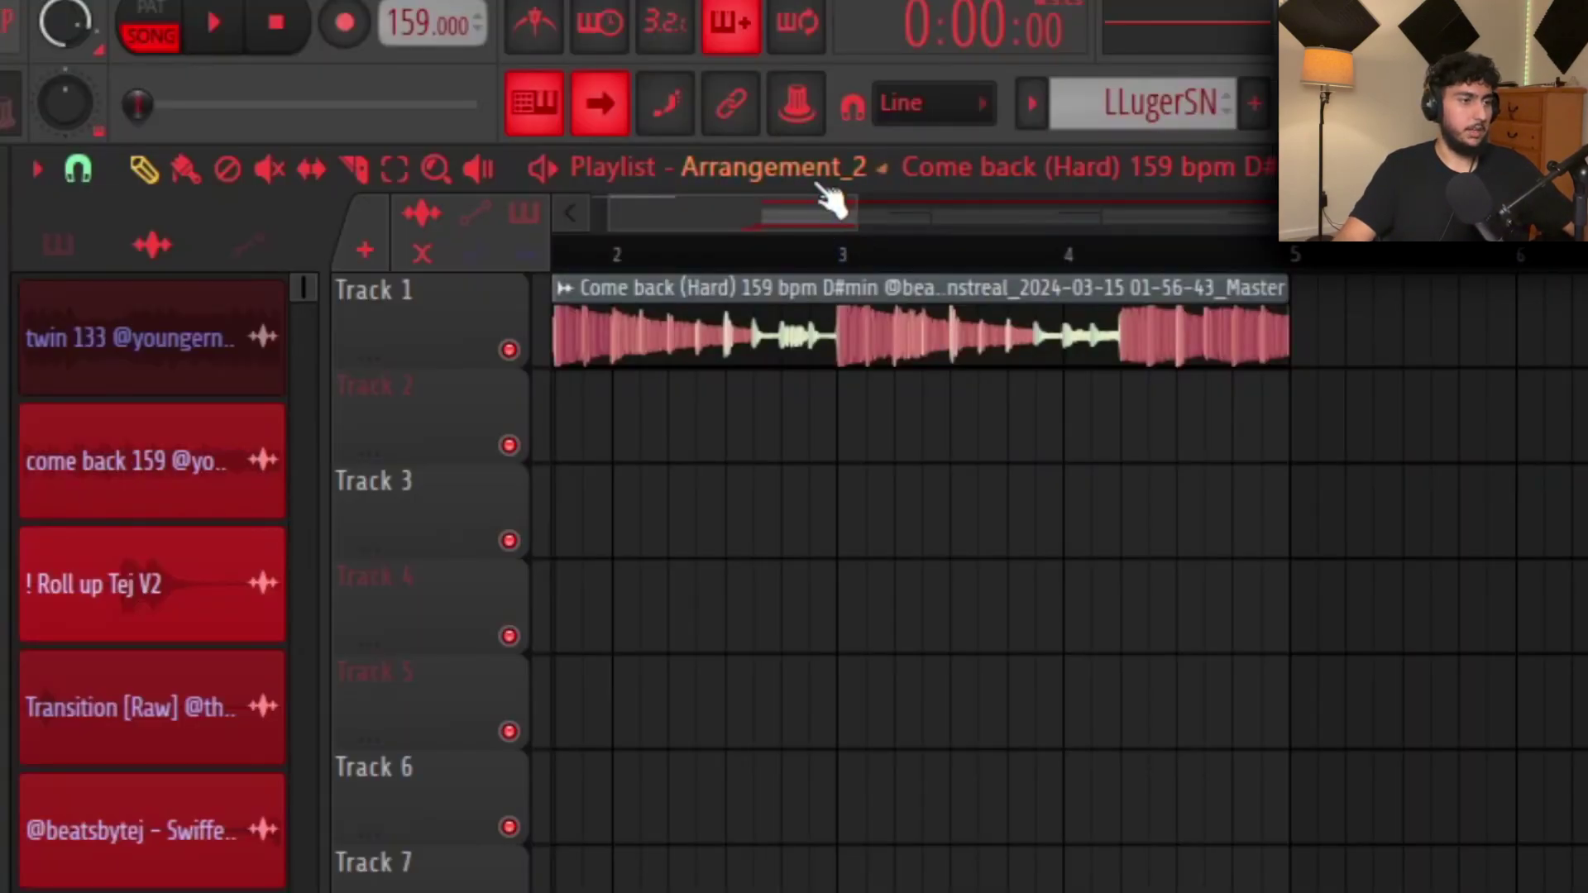
Step: Stretch the Track 1 clip so it ends at bar 6 and play back the slowed-down intro
click(504, 82)
drag(441, 101, 381, 110)
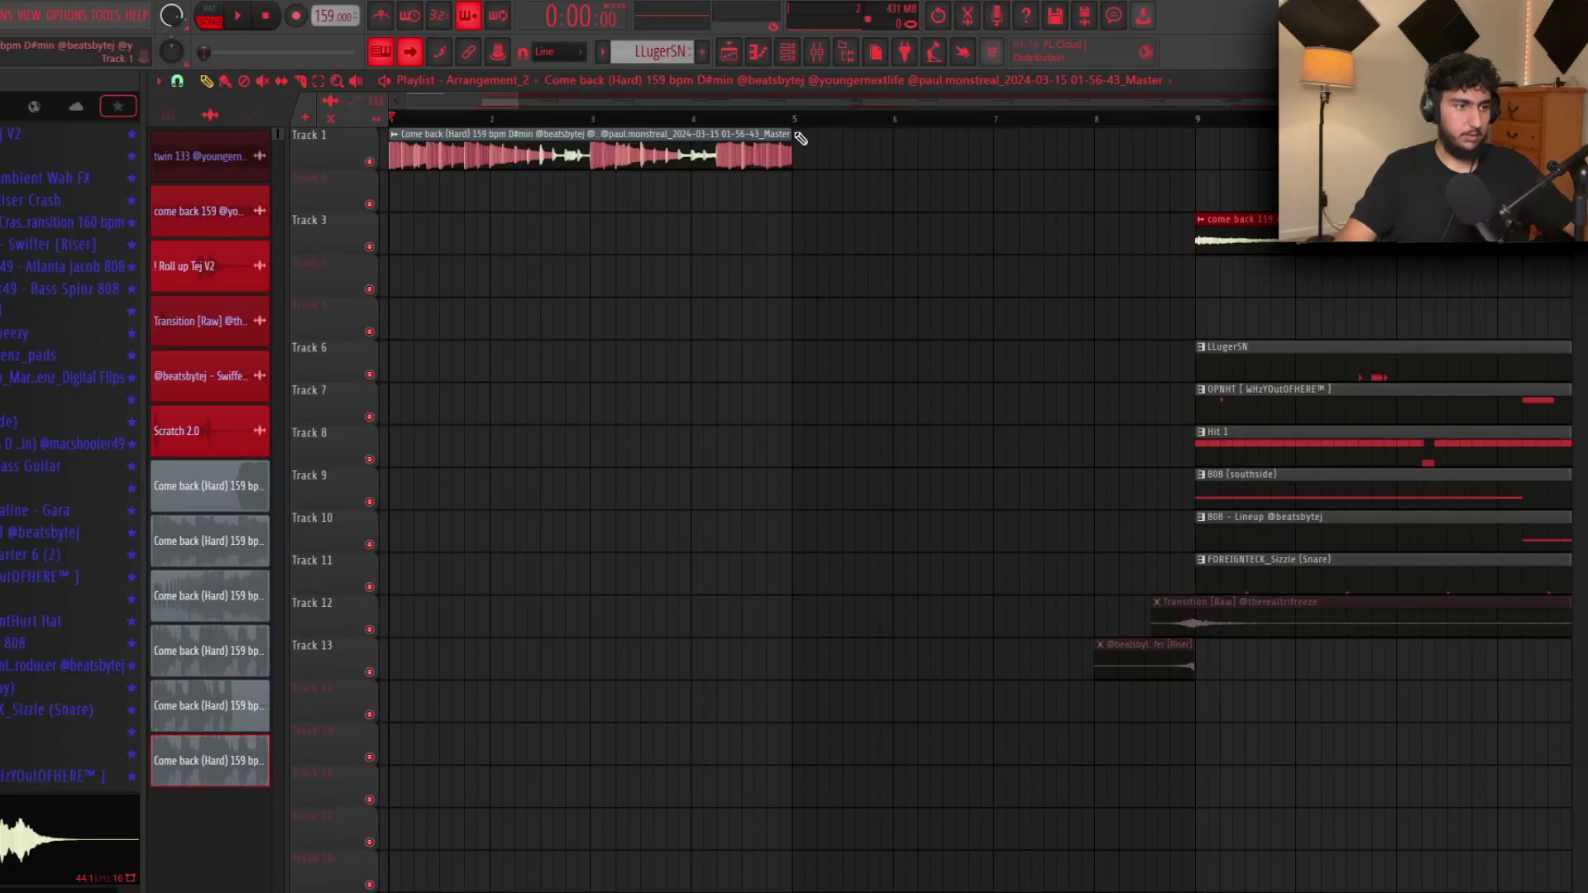
drag(792, 133, 892, 133)
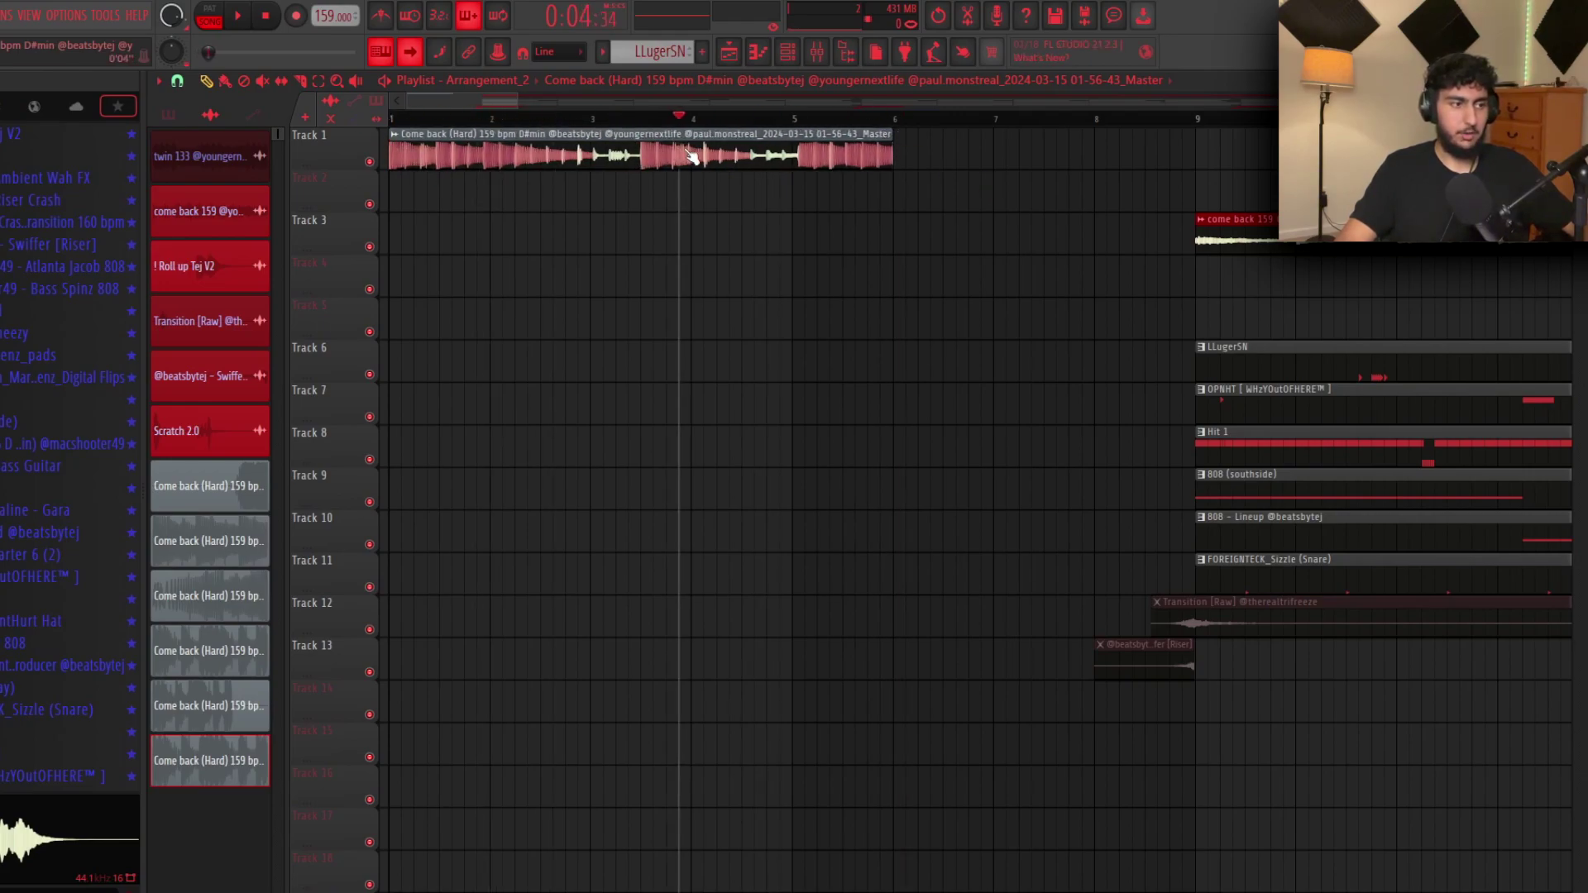
key(space)
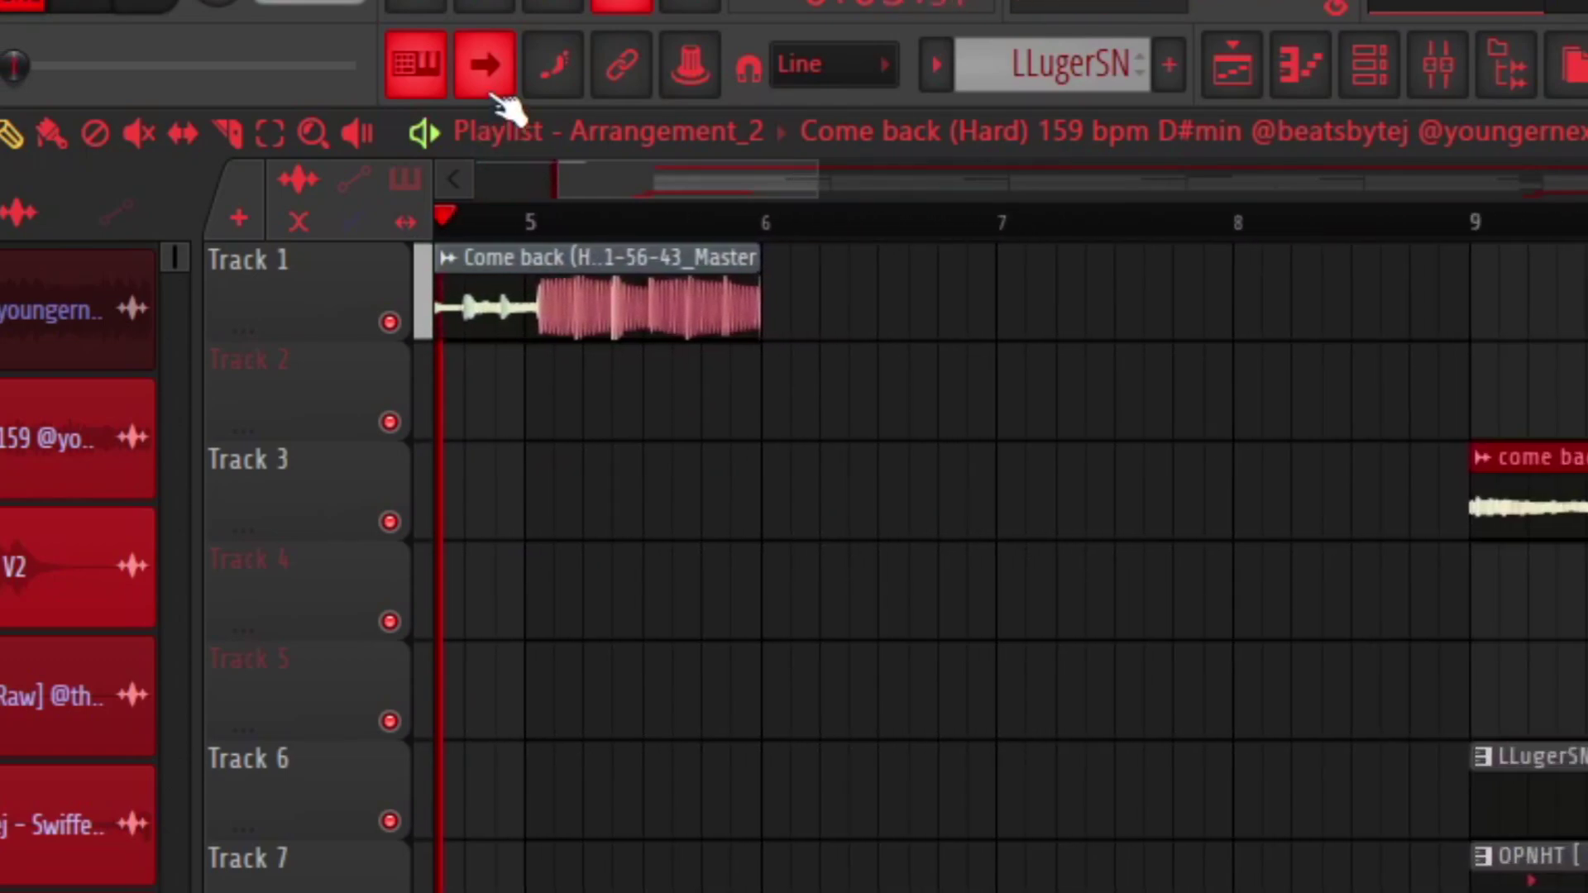
key(space)
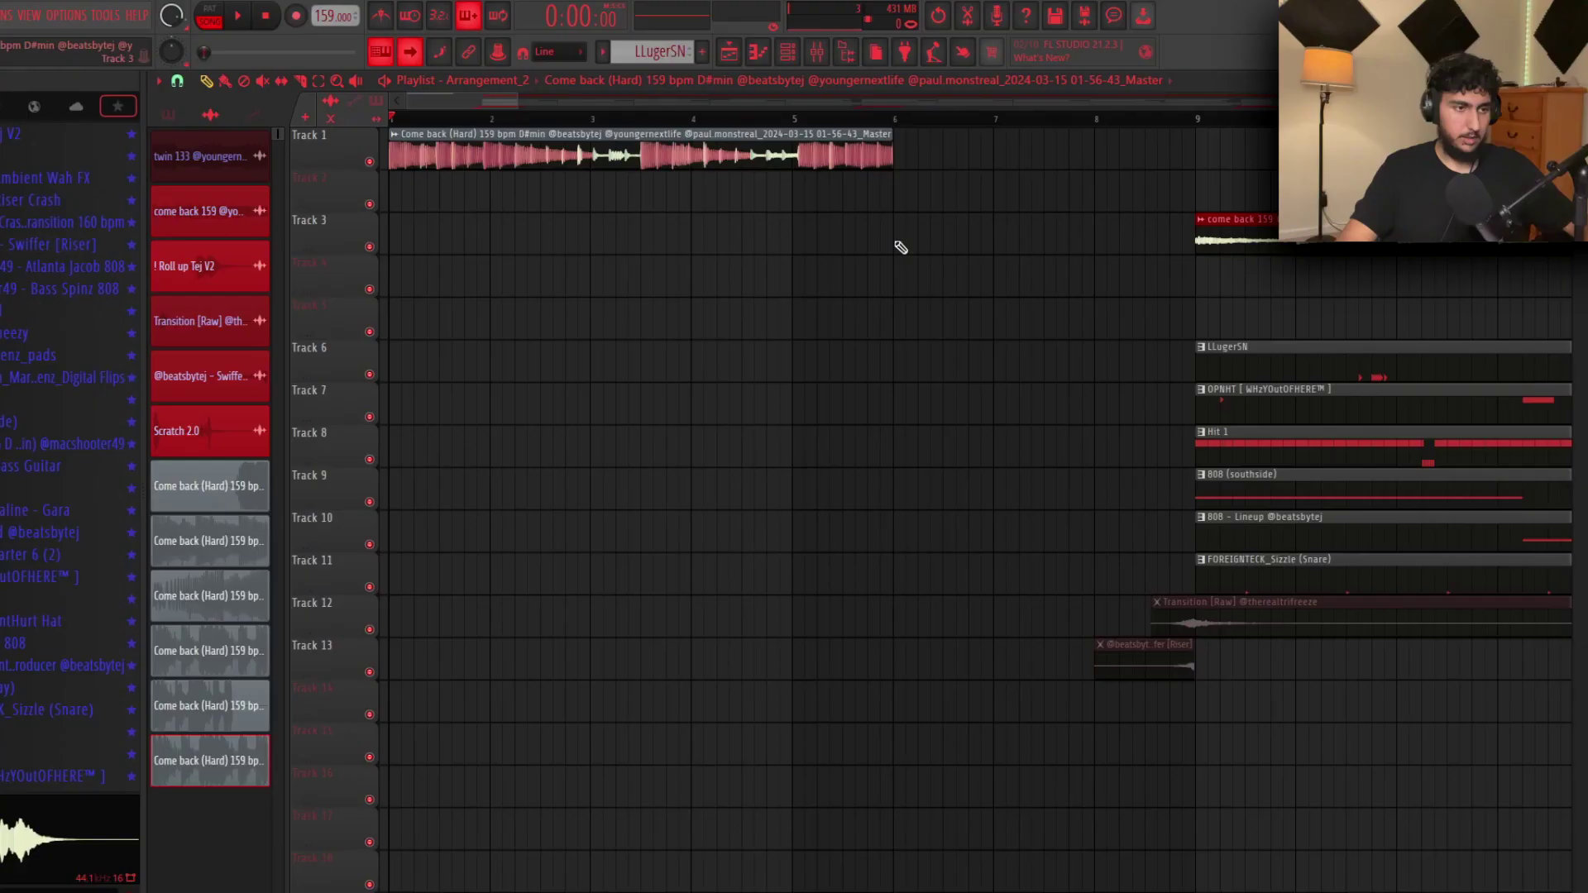
scroll(900, 247, down, 4)
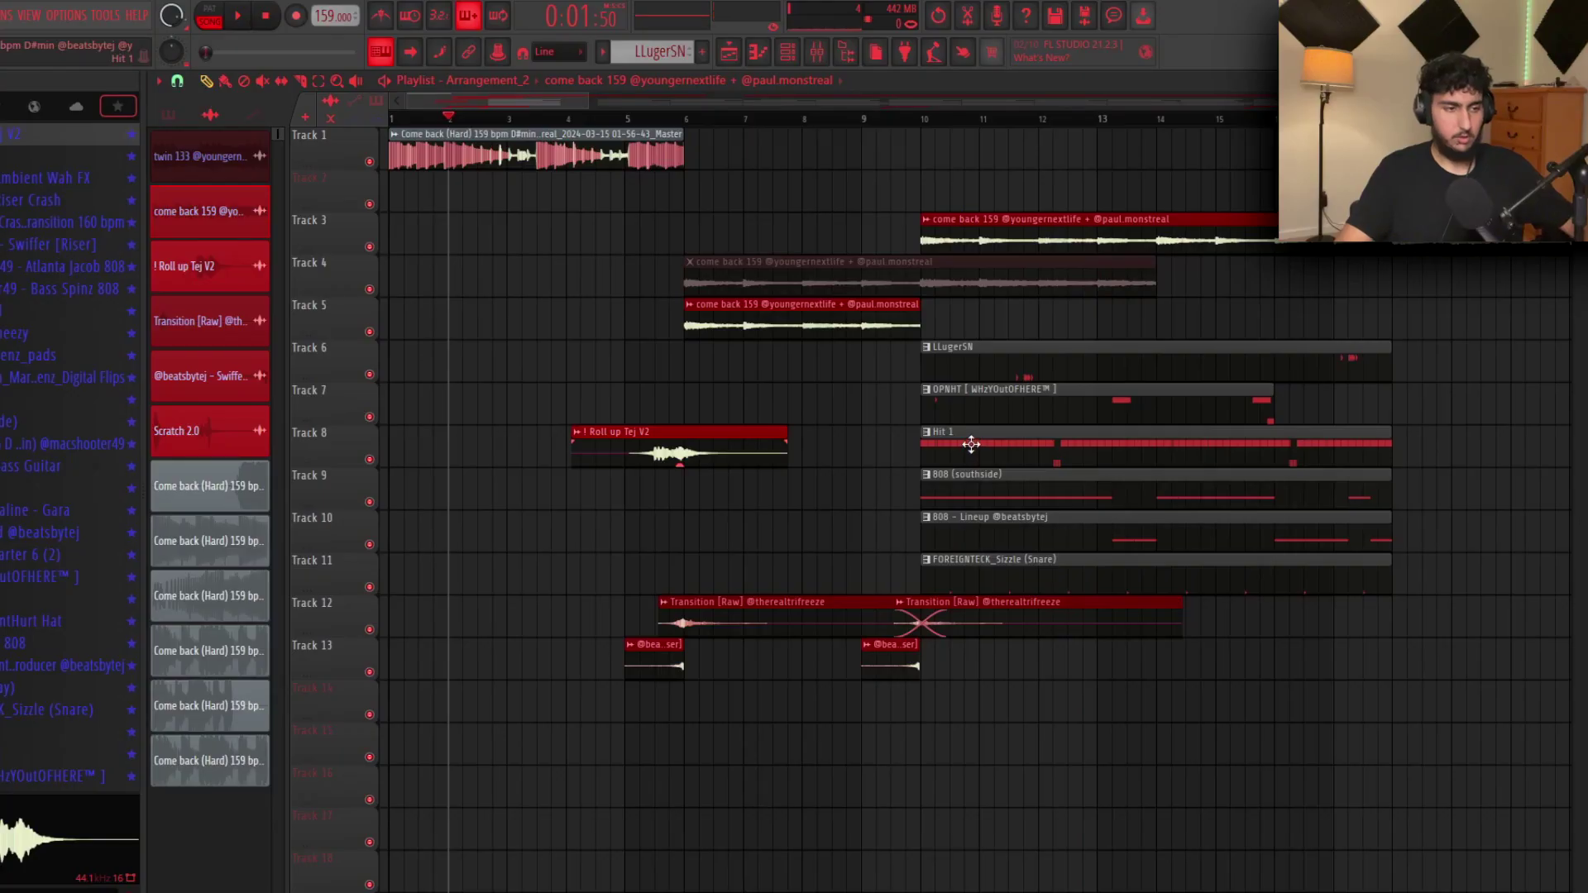
Step: Undo the slow-down switch-up edits in the arrangement
key(ctrl+z)
key(ctrl+z)
key(ctrl+z)
key(ctrl+z)
key(ctrl+z)
key(ctrl+z)
key(ctrl+z)
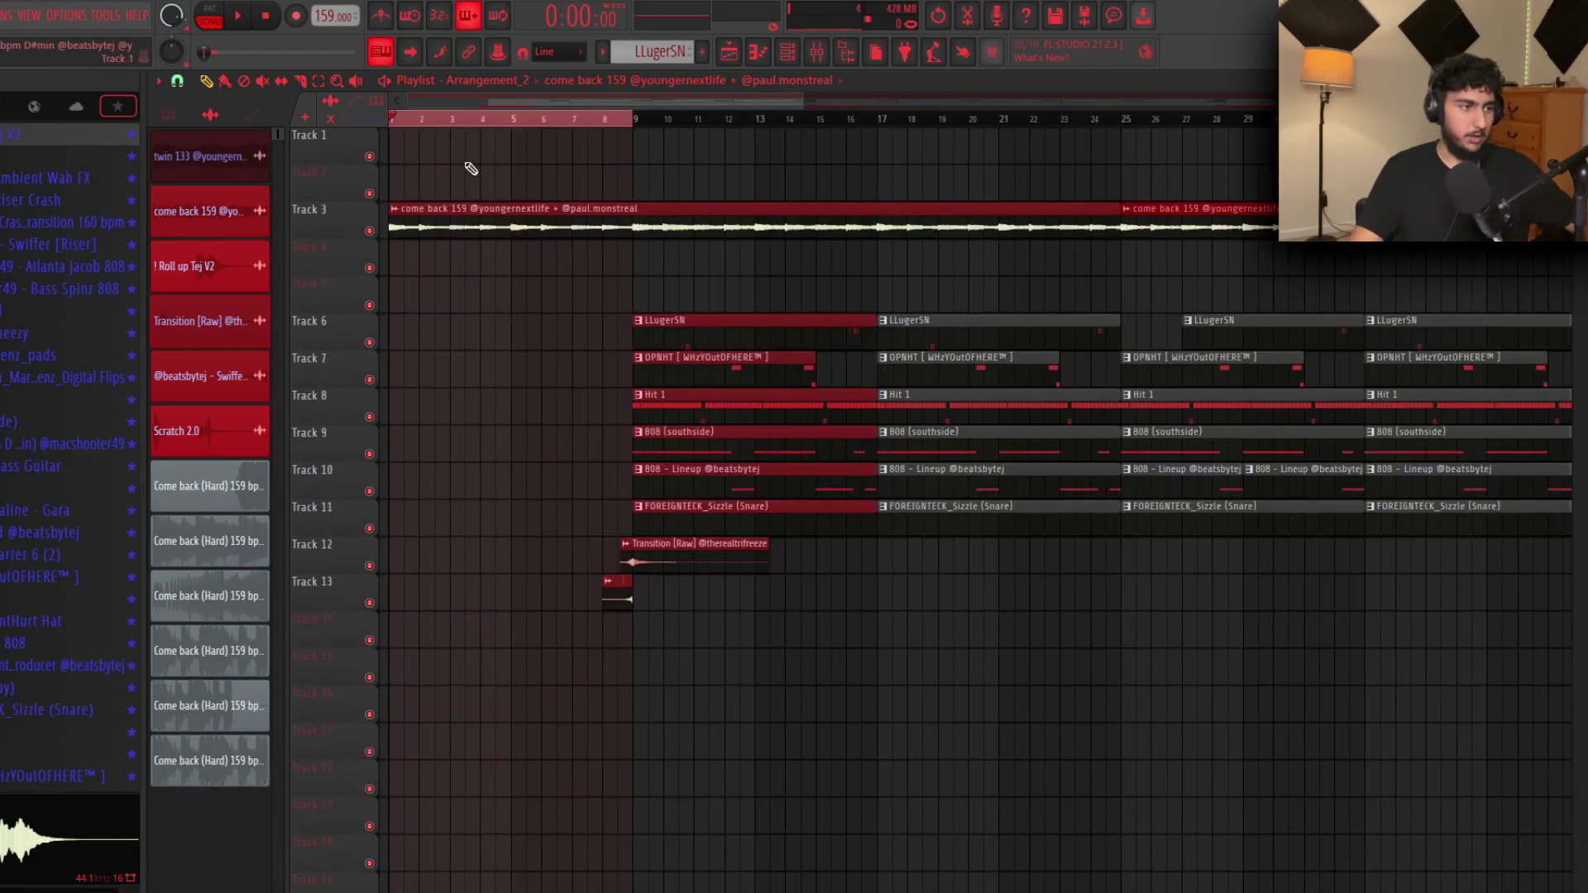
Step: Open the Bass folder of the Resonance Multi Kit's One Shots in the sample browser
click(2, 106)
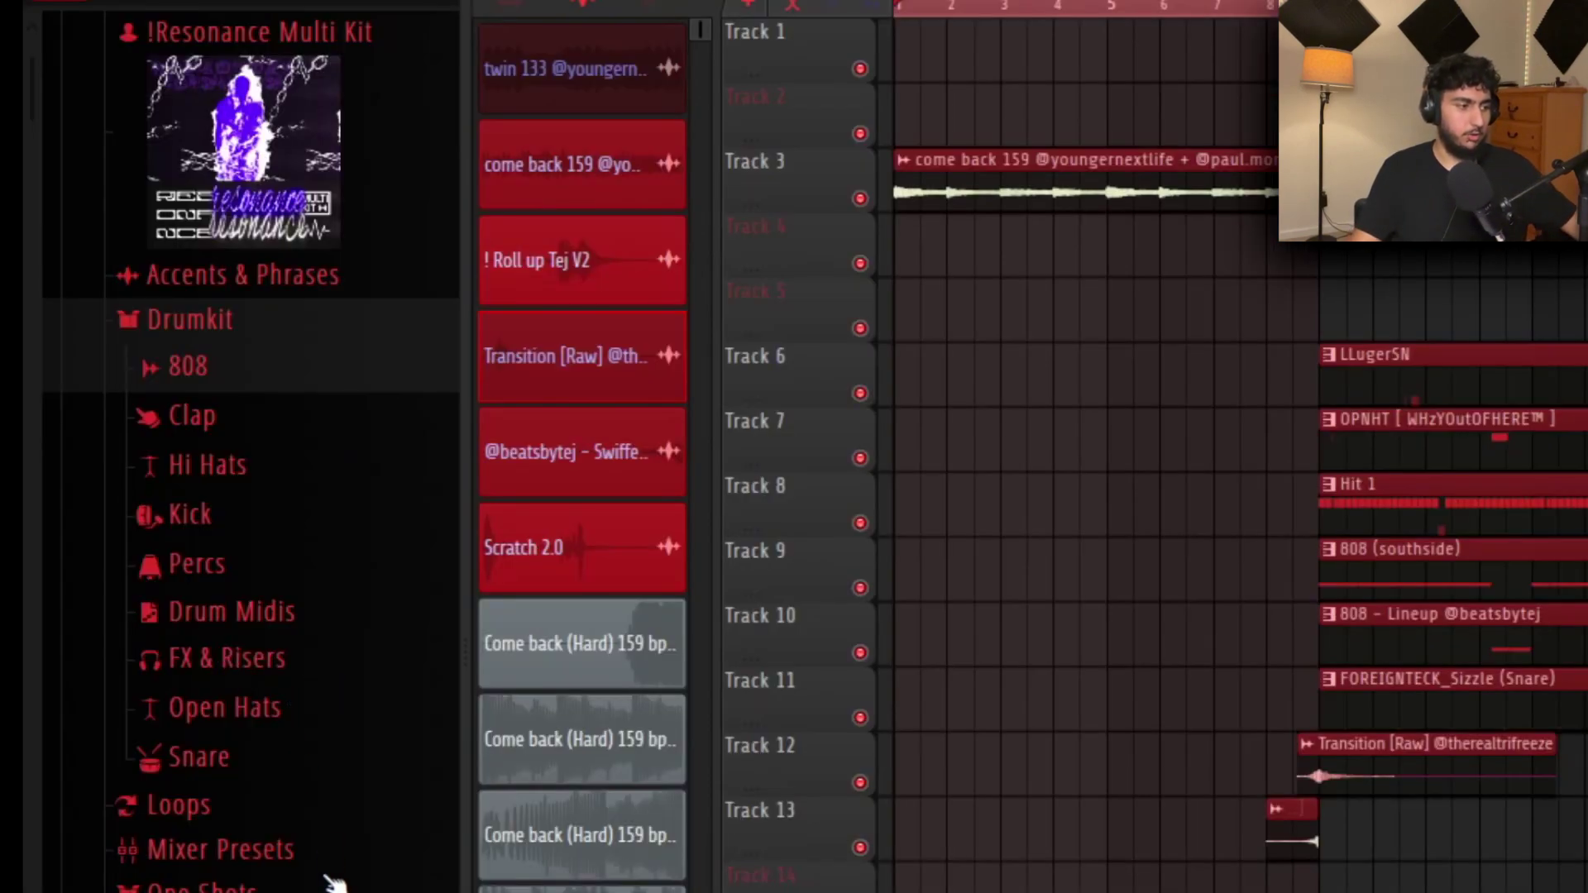
click(240, 885)
click(248, 560)
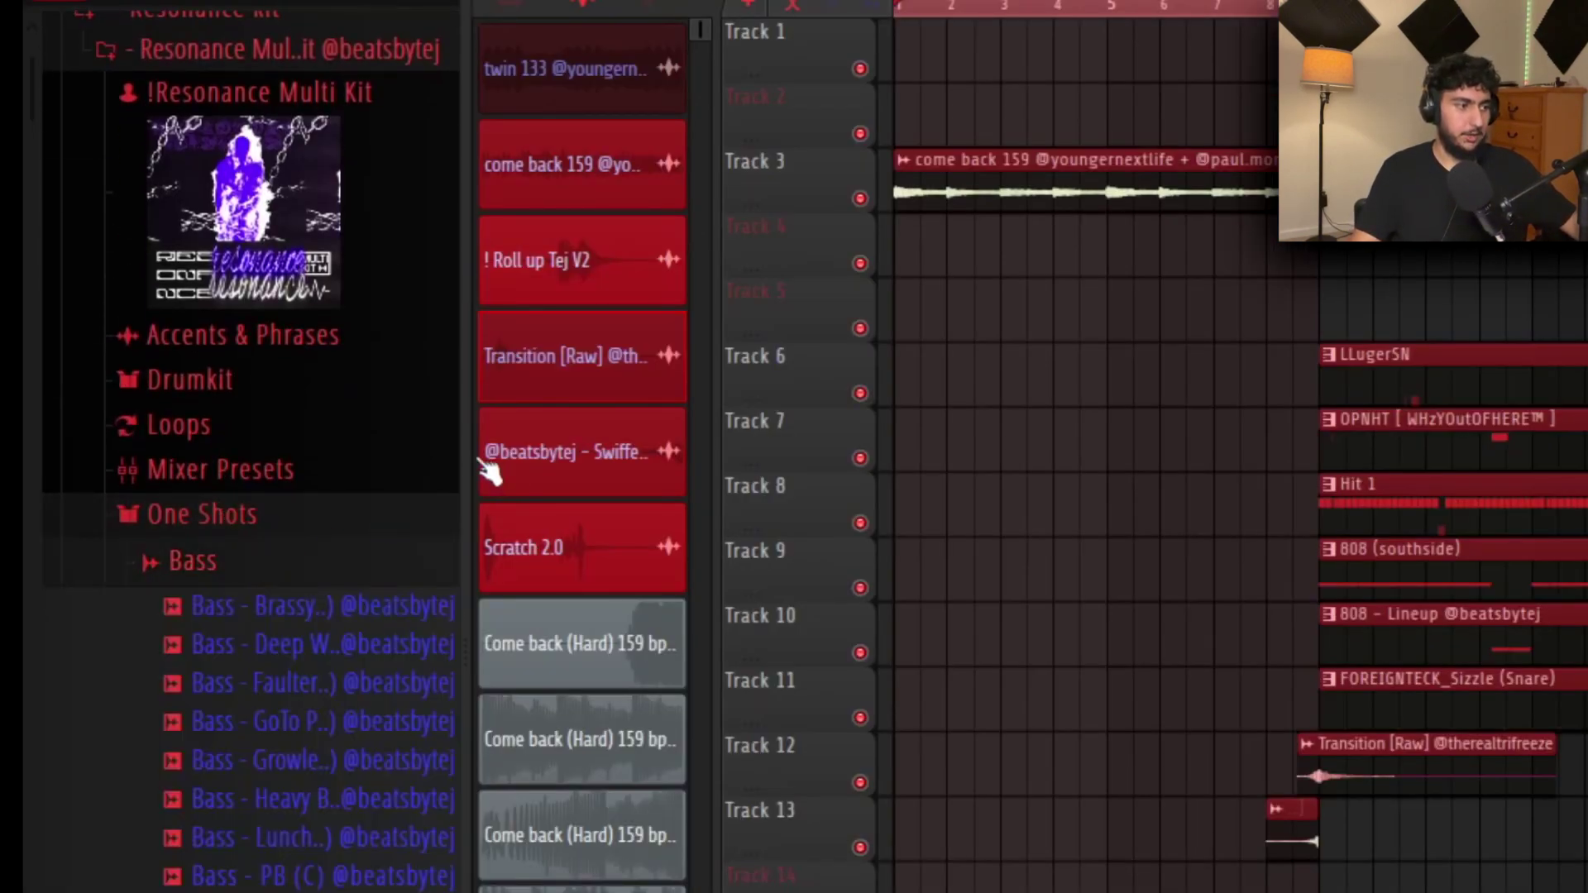
Step: Place Pattern 8 on Track 5, audition the bass one shots, and load Bass - Lunch (C) for it
click(542, 11)
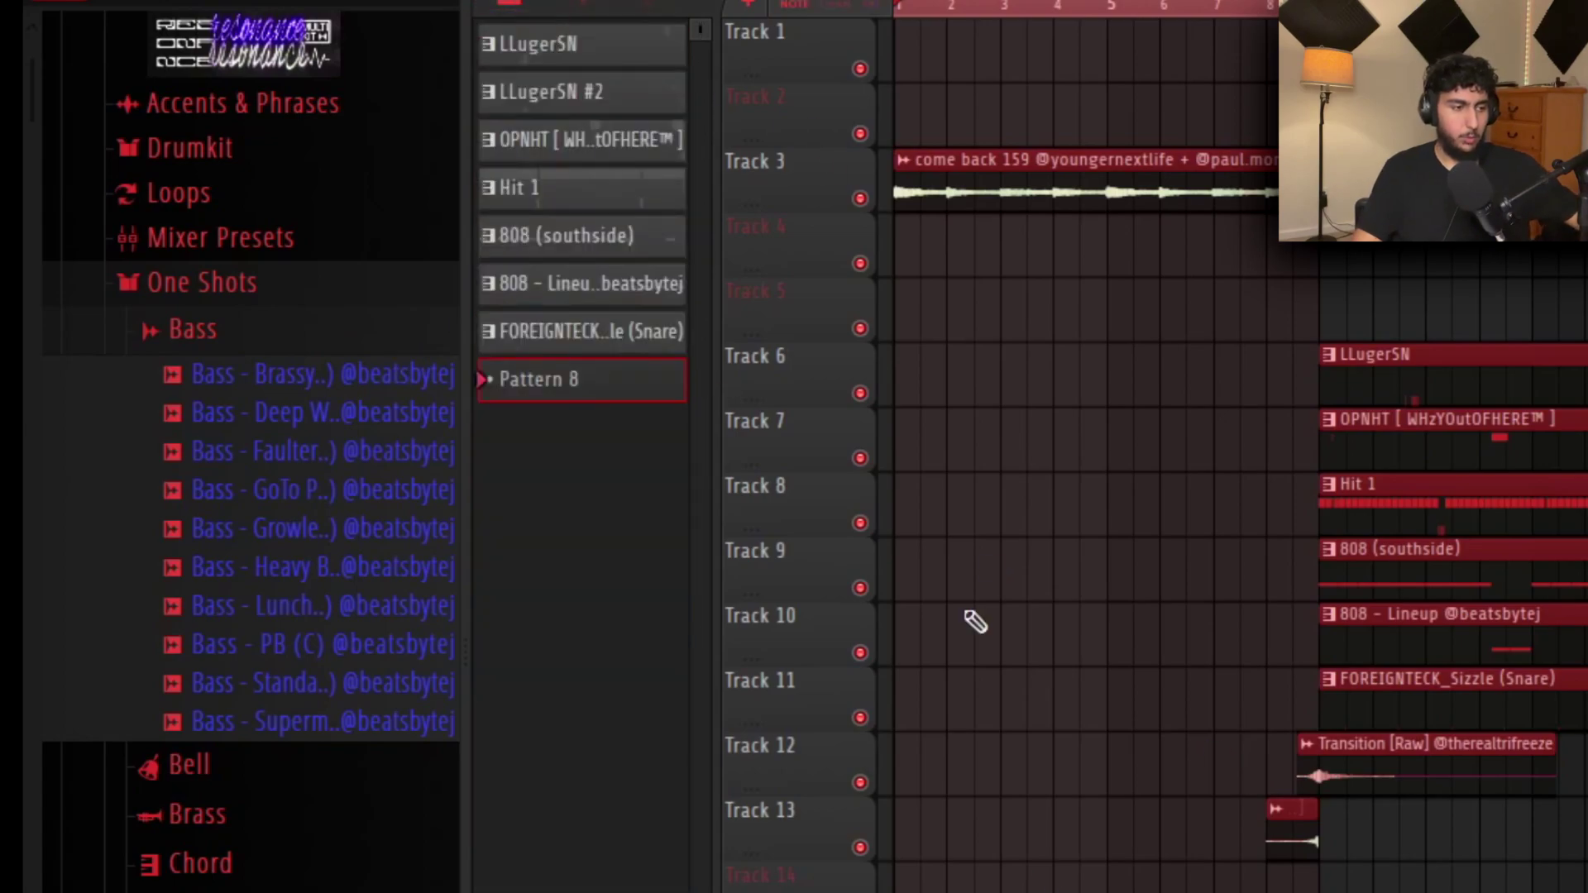
click(1019, 311)
click(384, 610)
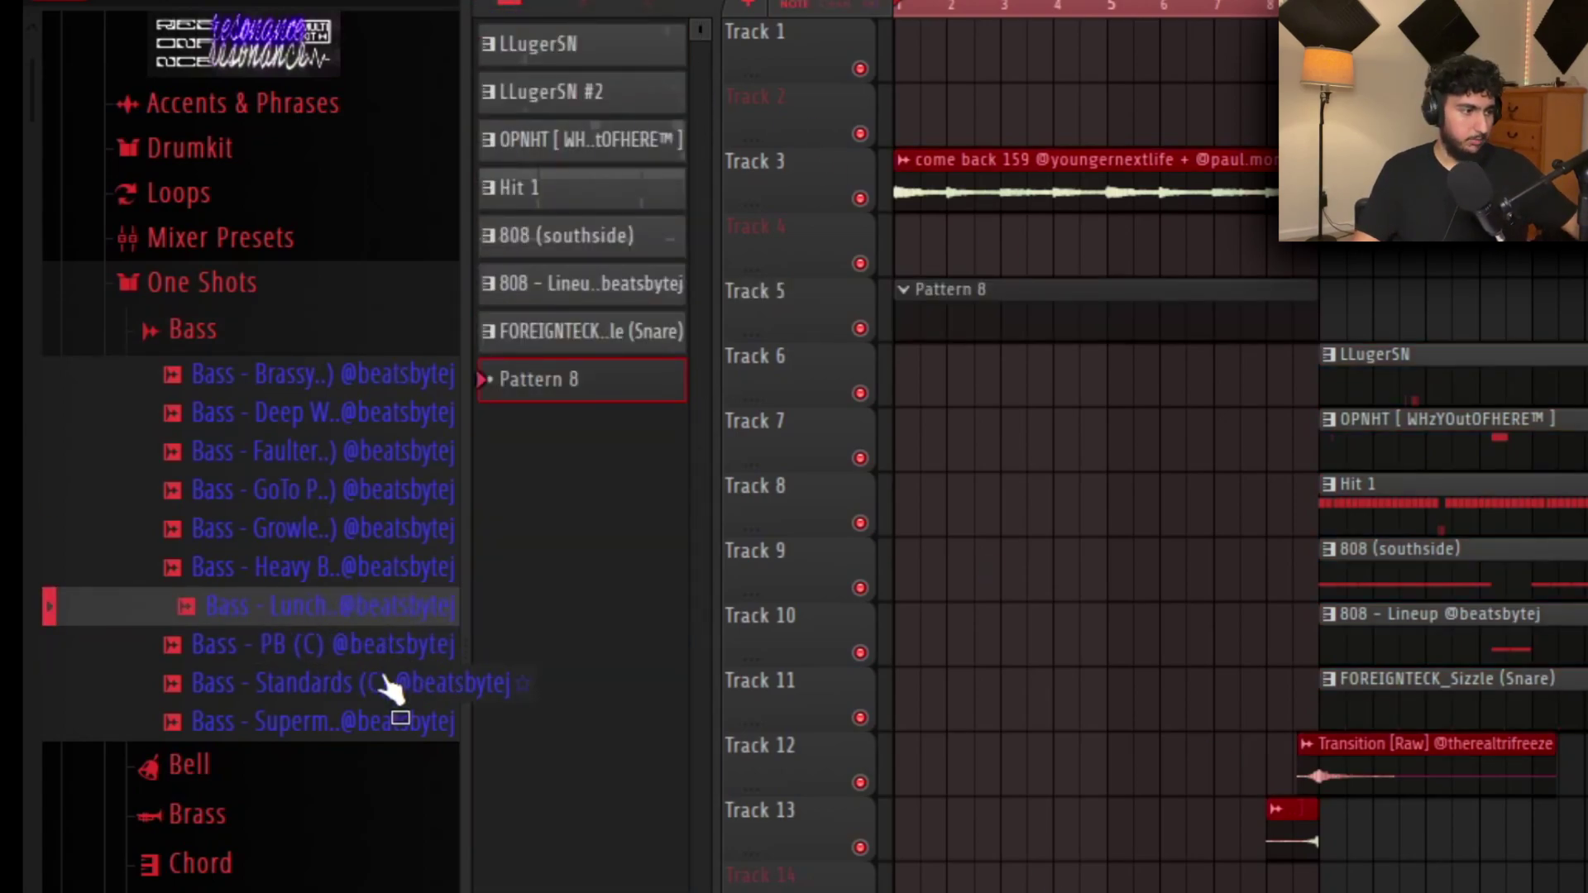
click(385, 685)
click(374, 608)
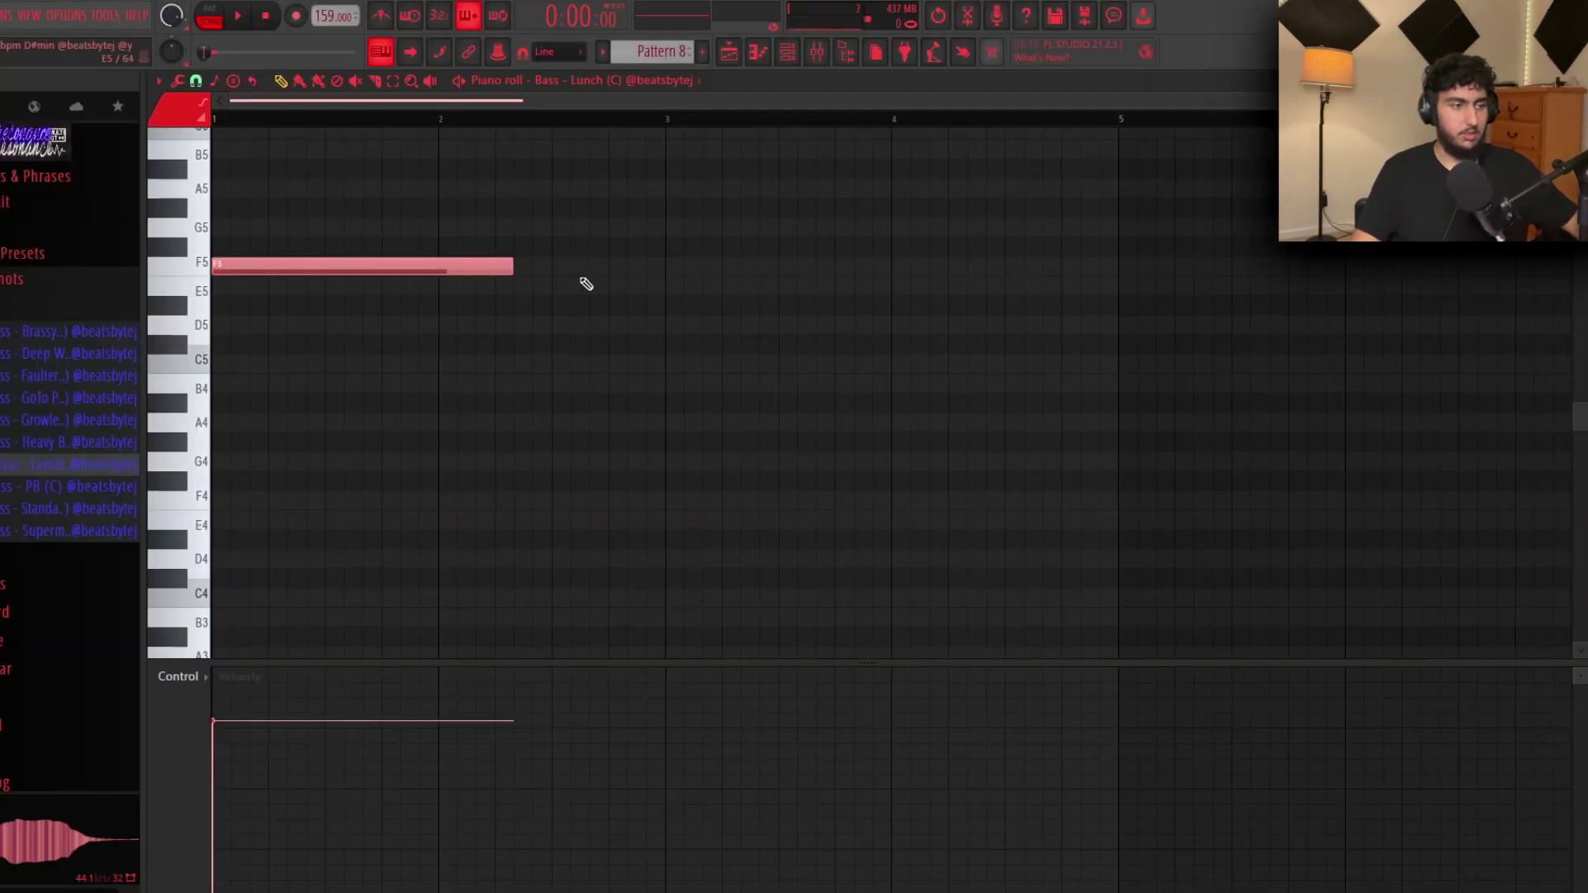
Step: Lengthen the F5 note of Bass - Lunch (C) to bar 5 and duplicate it after itself
click(196, 81)
click(210, 123)
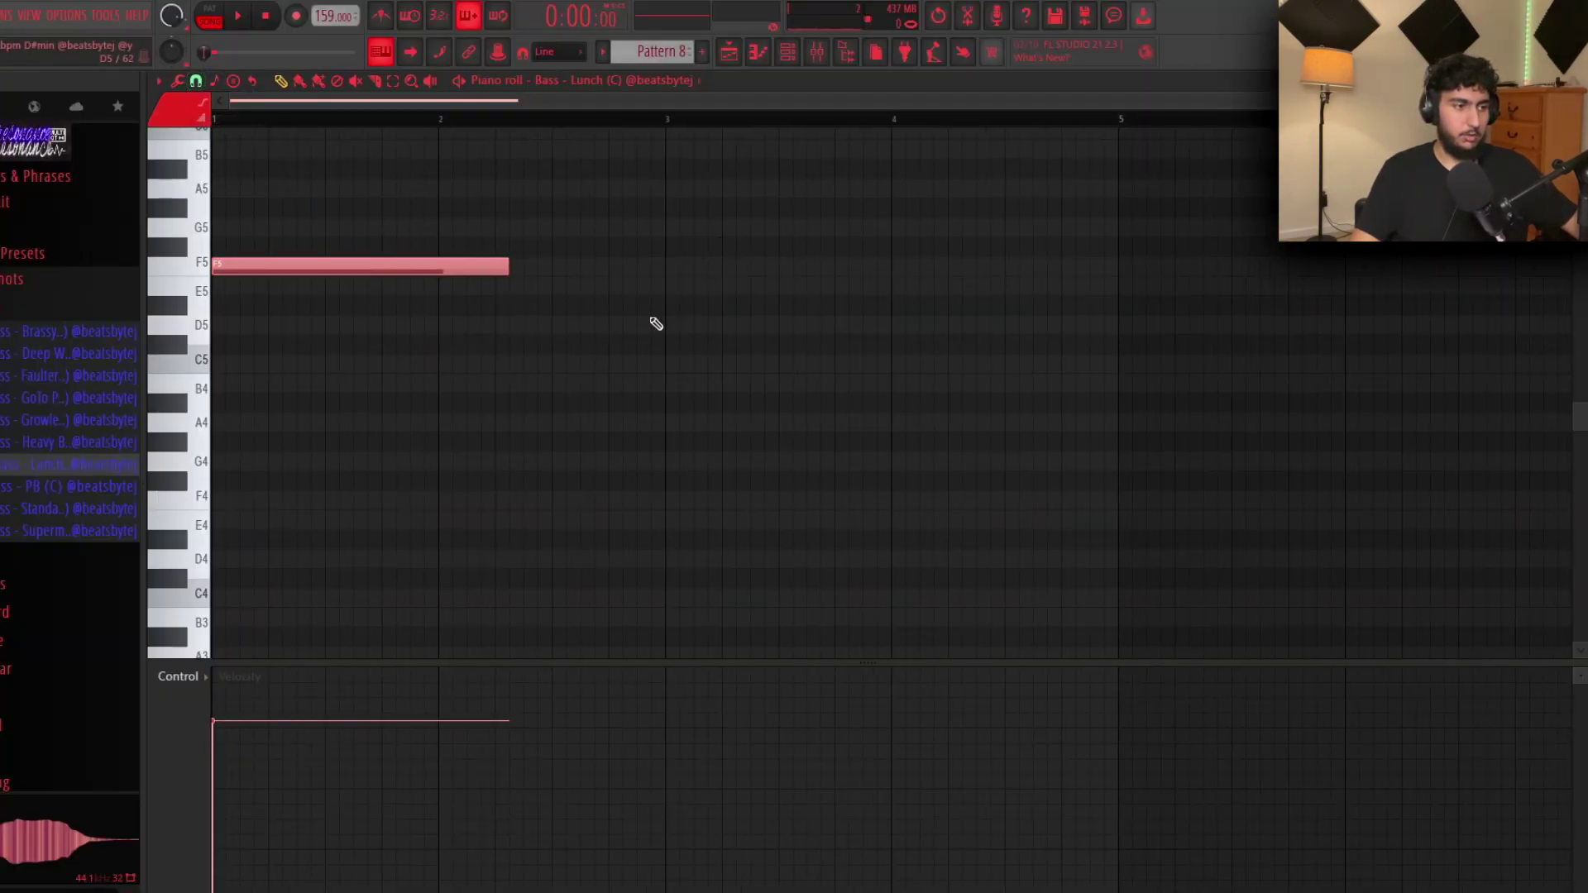
drag(513, 268, 1288, 267)
scroll(875, 312, down, 3)
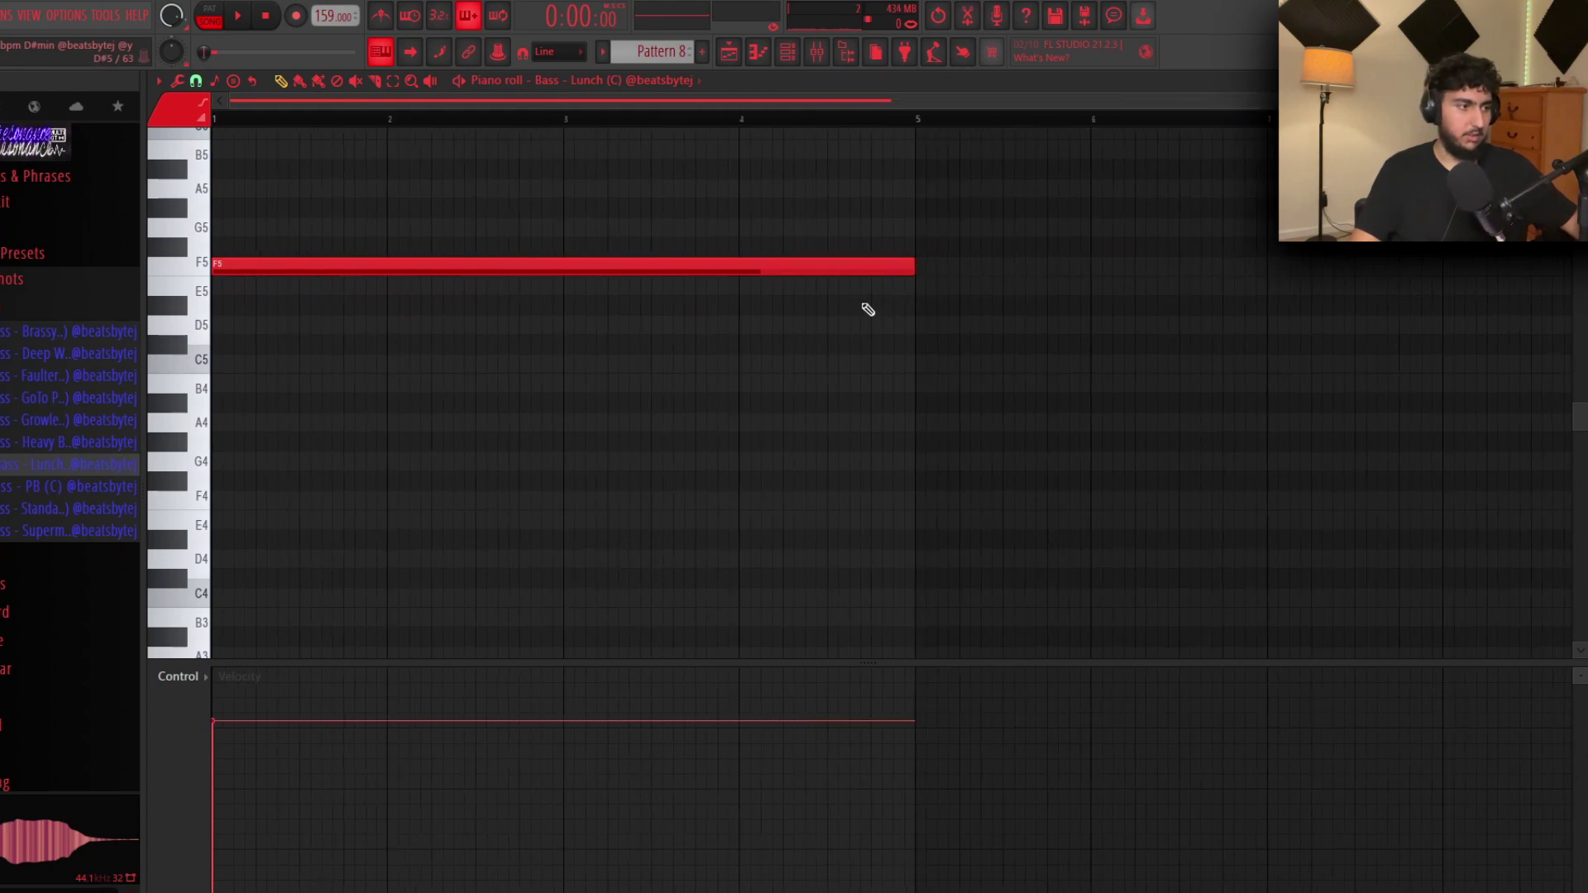
key(ctrl+b)
scroll(1059, 395, down, 3)
drag(783, 202, 479, 312)
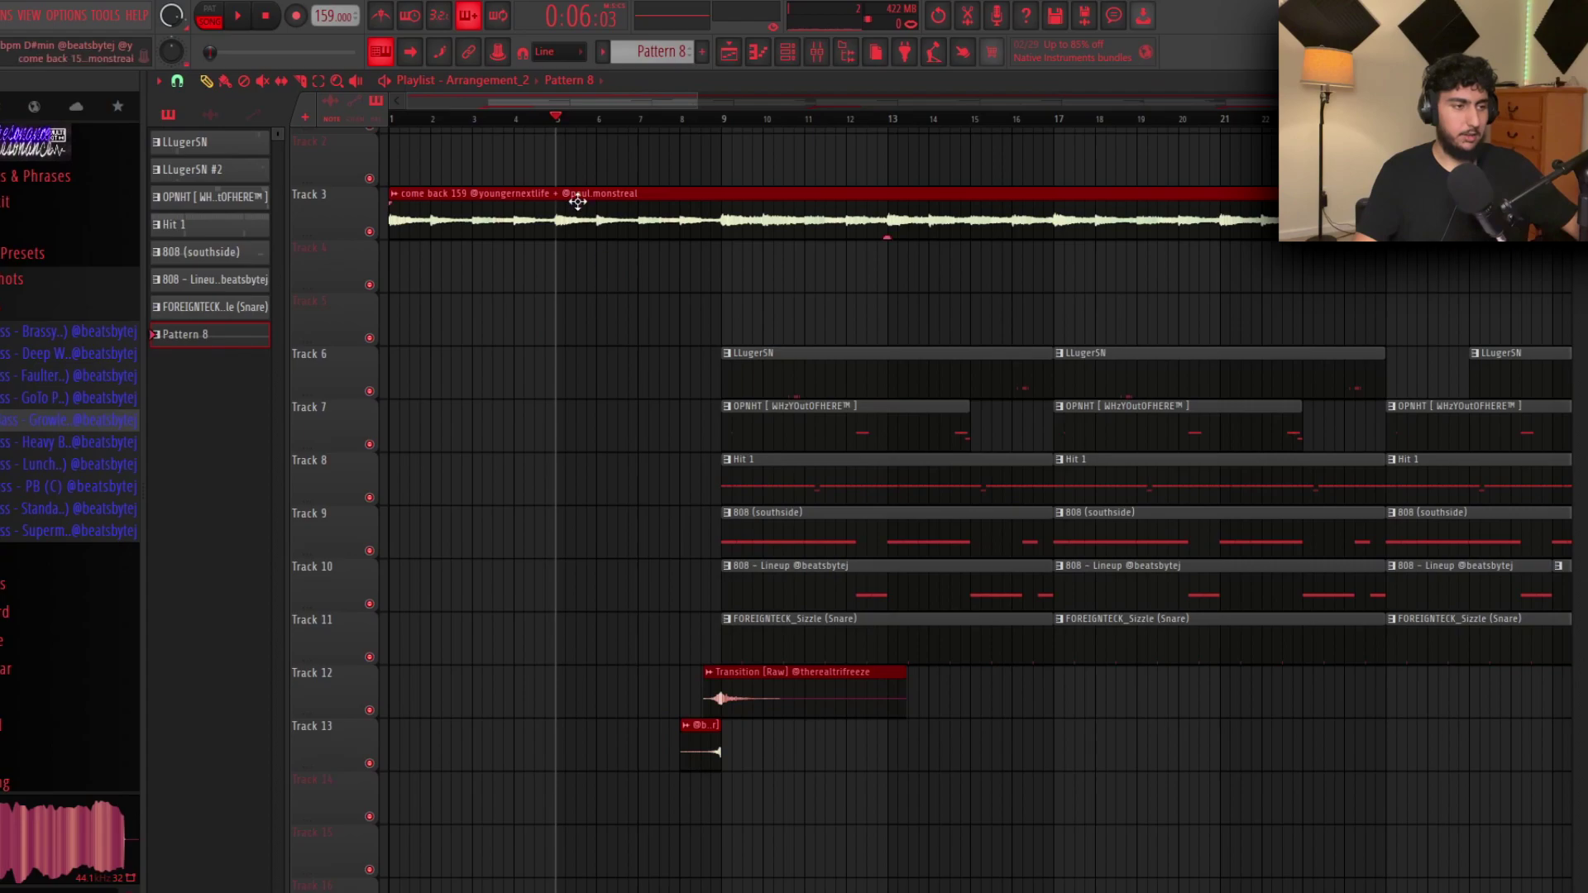
Step: Play back the intro variations, including the Riser Crash layered on Track 5 over the drums
key(space)
scroll(463, 166, up, 2)
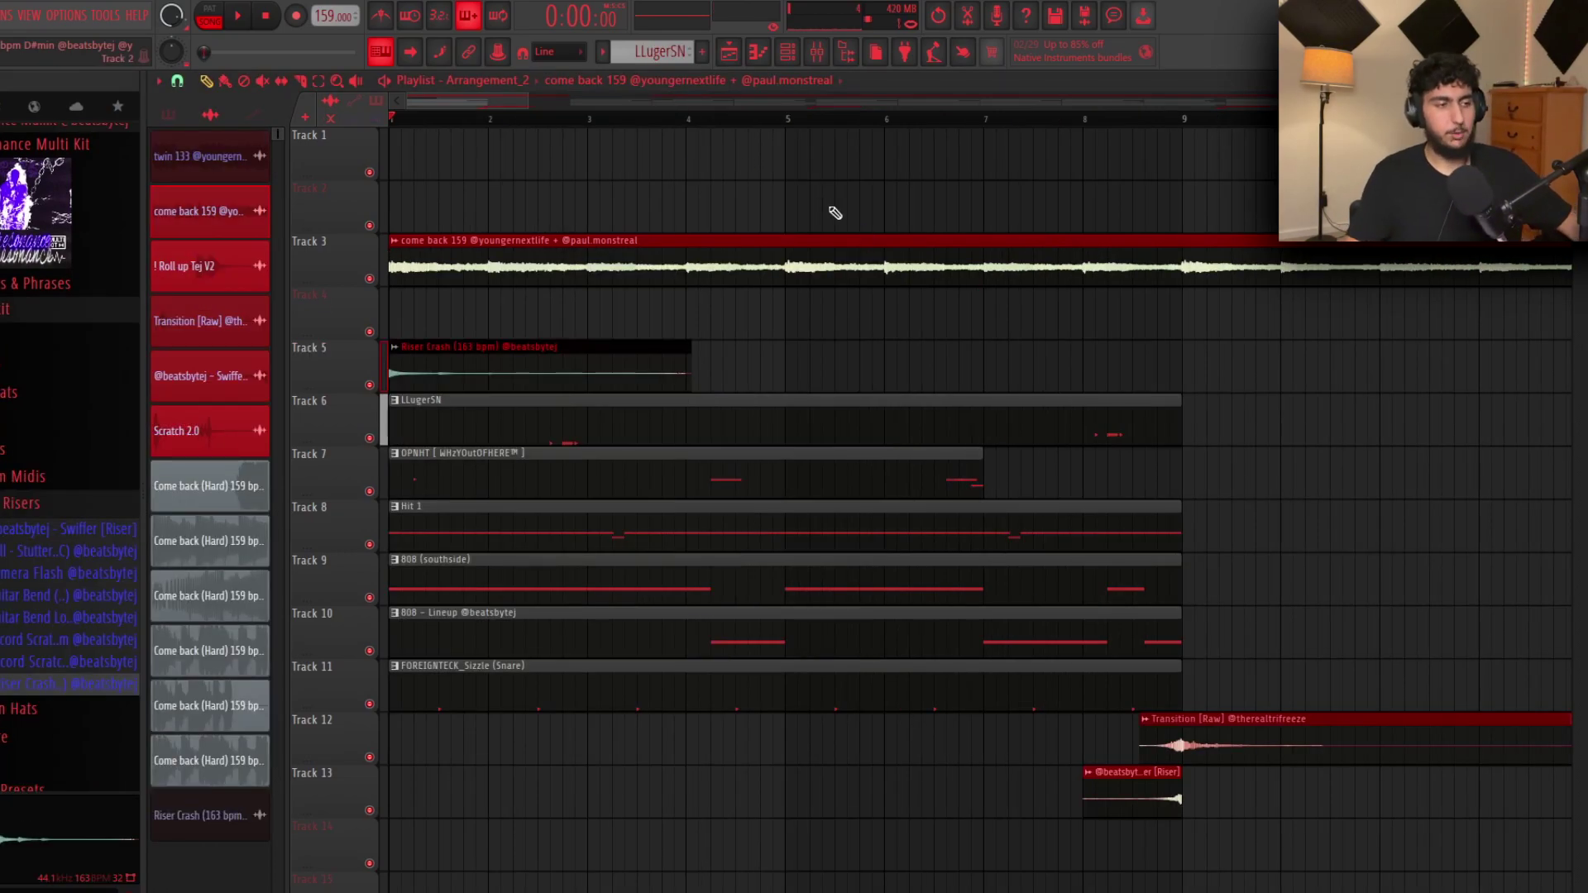
scroll(687, 195, down, 3)
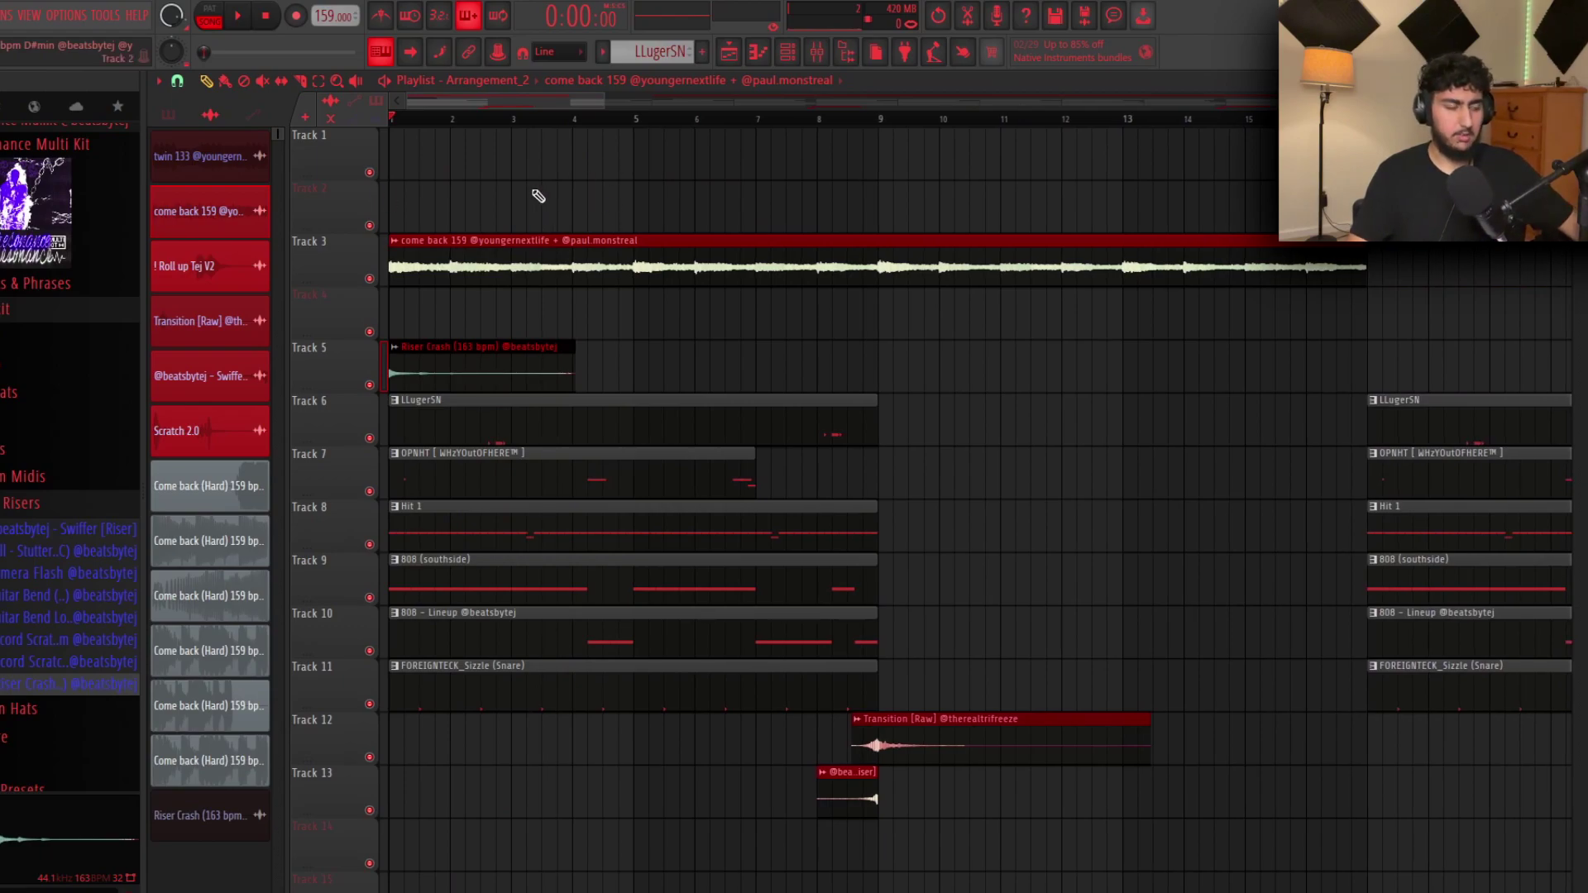
key(space)
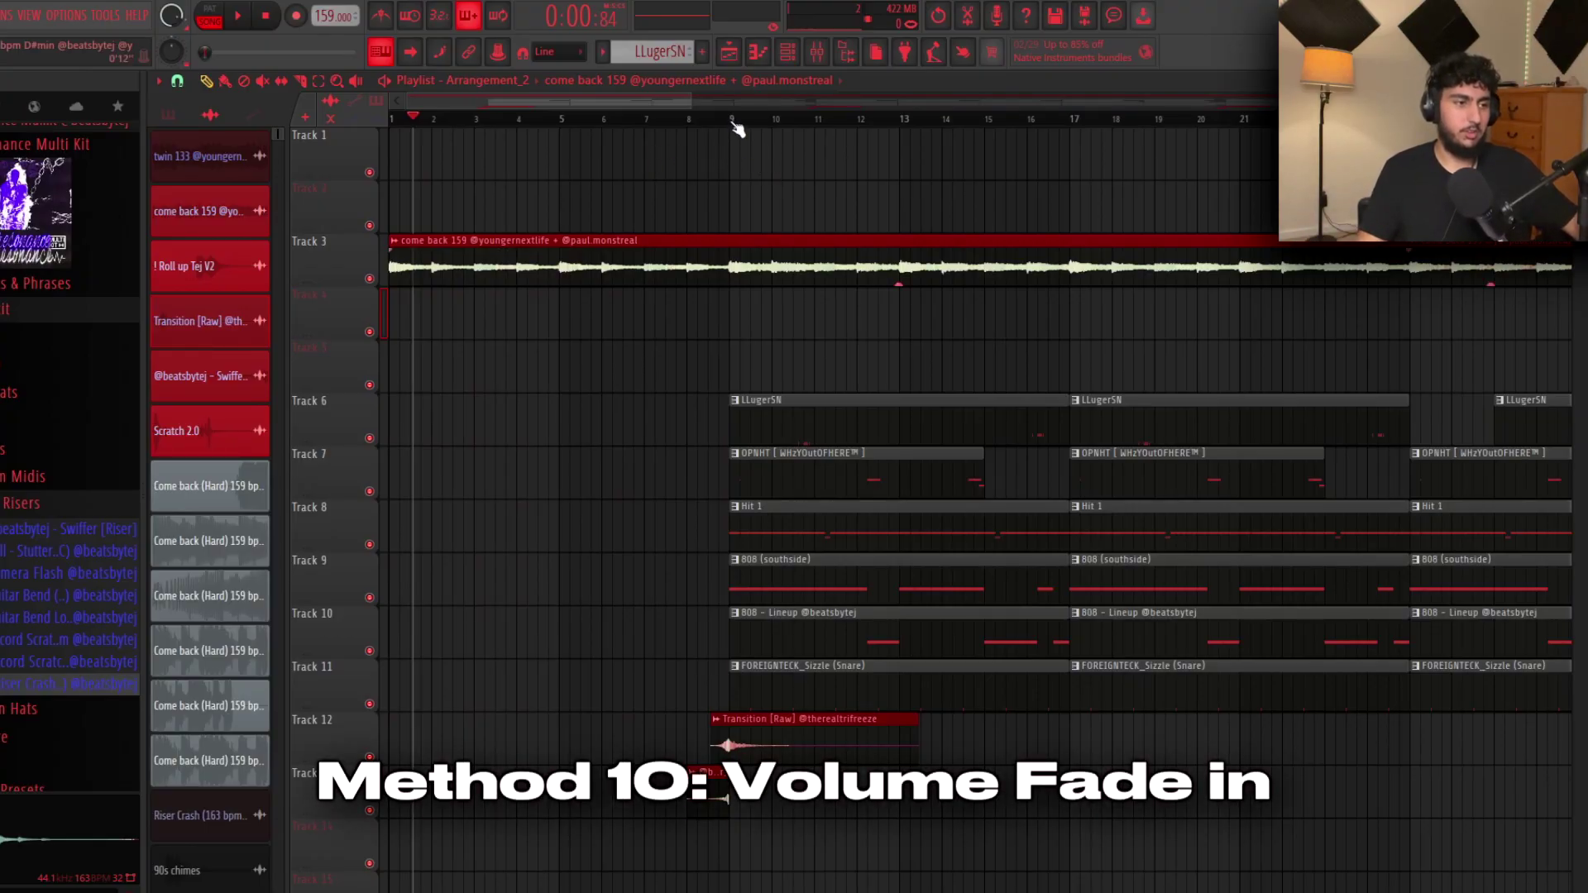
Step: Create a Master volume automation clip over bars 1 to 9 and lower its start point to form a fade-in
drag(734, 122, 391, 123)
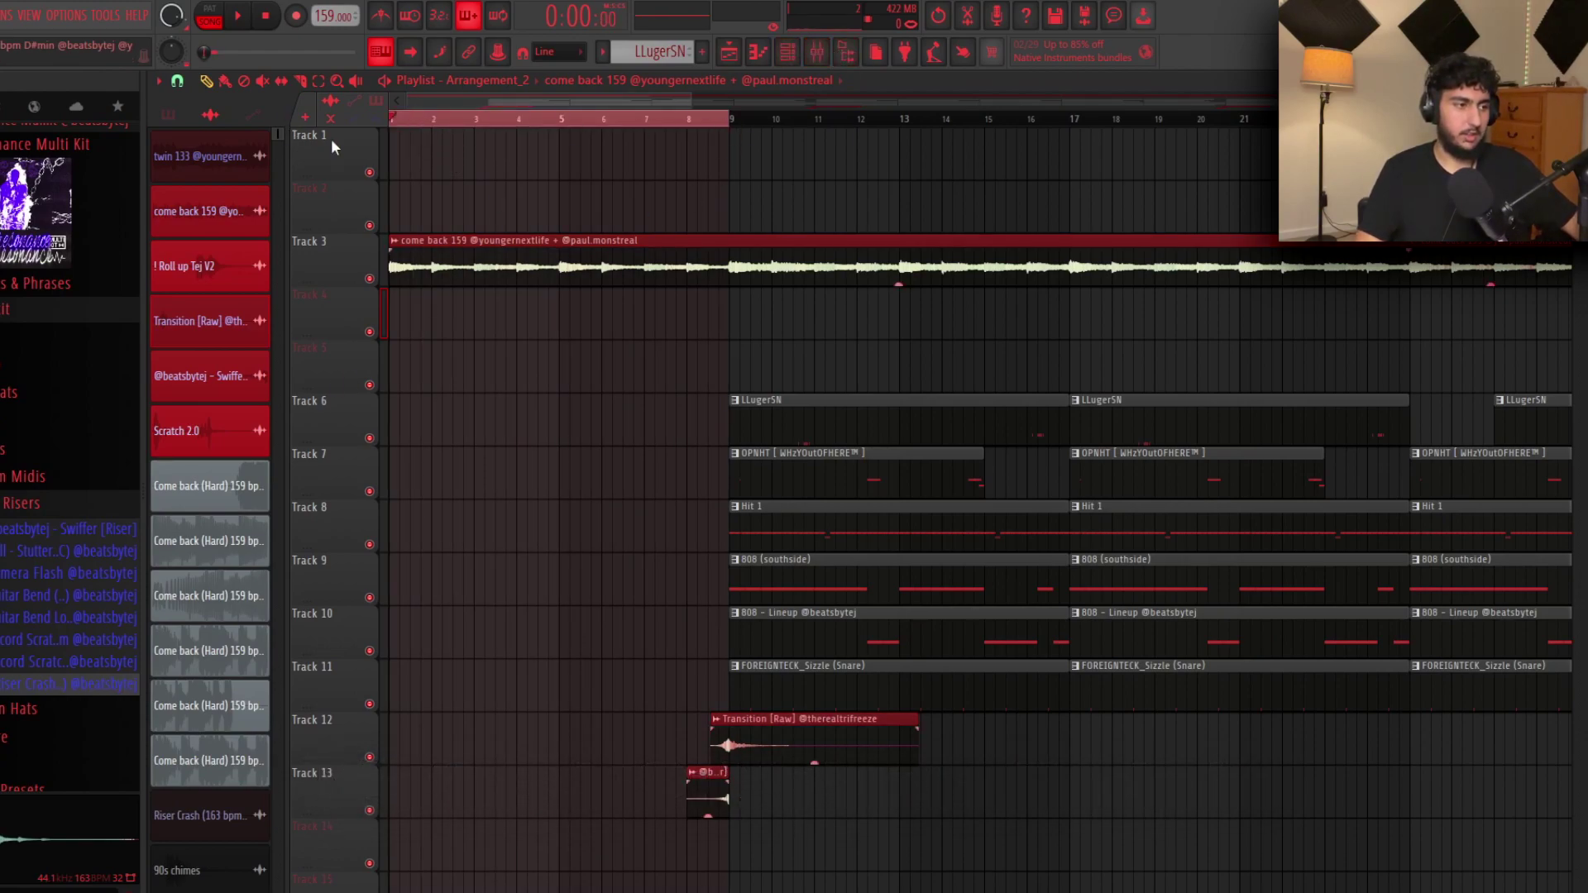
click(829, 62)
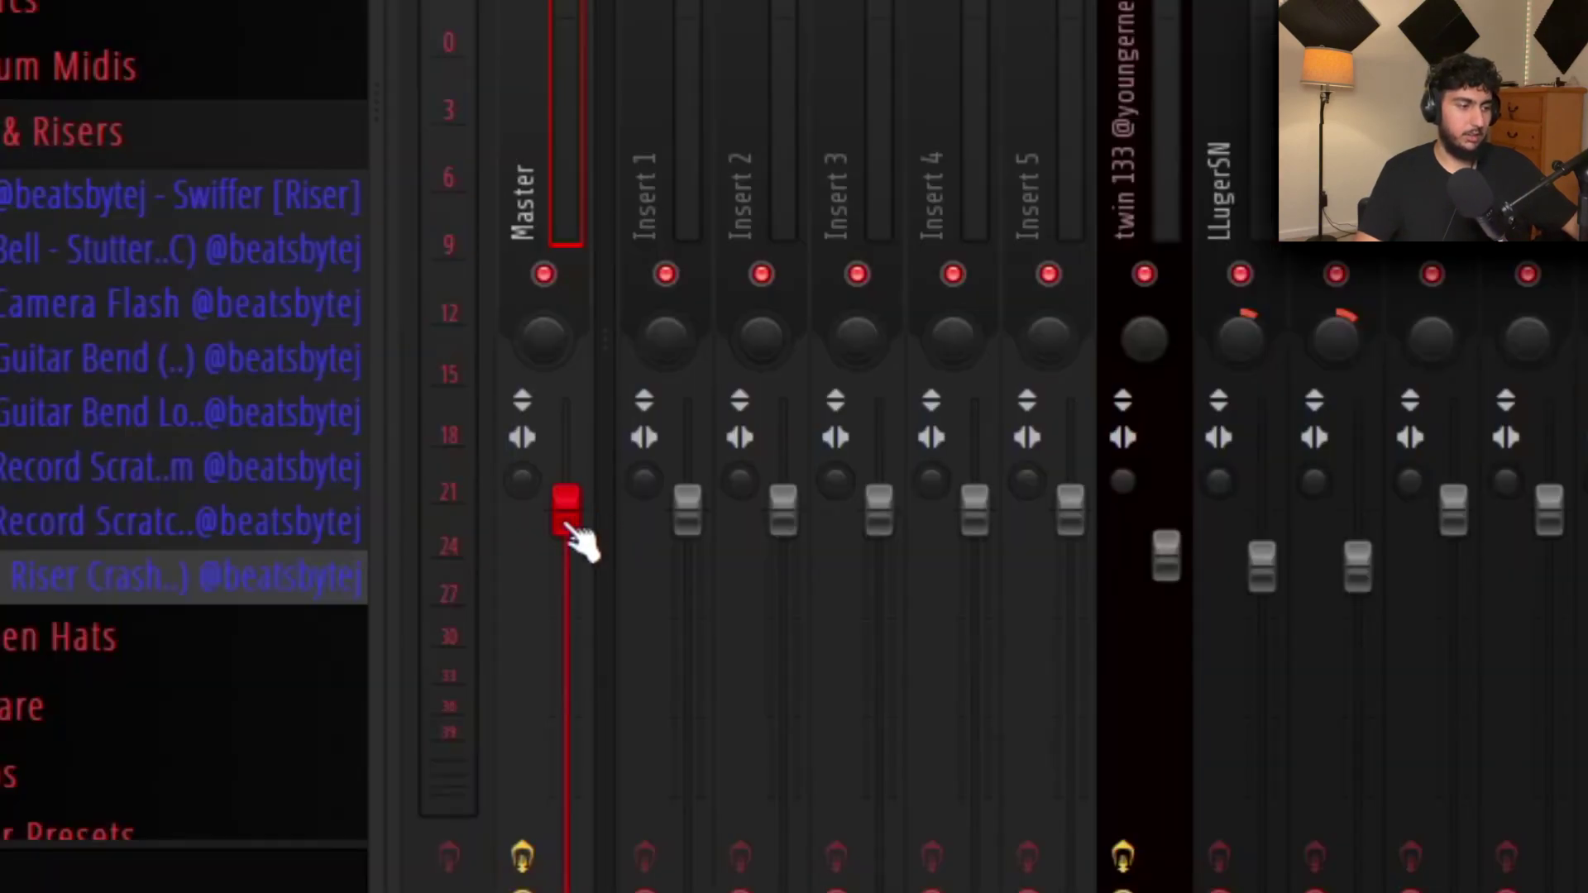
right_click(222, 658)
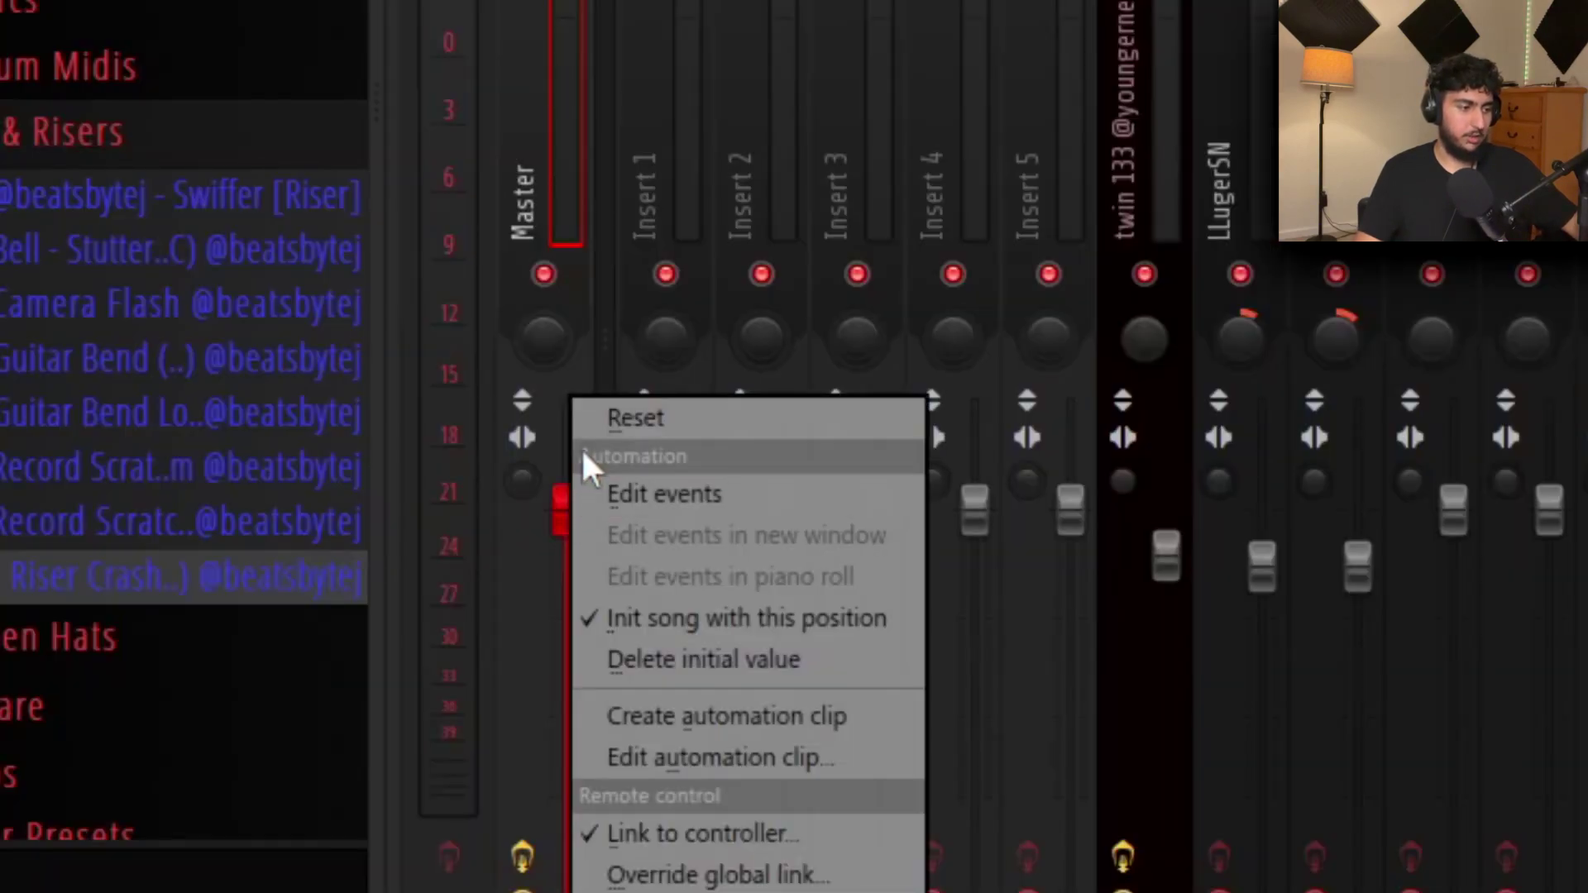
click(699, 716)
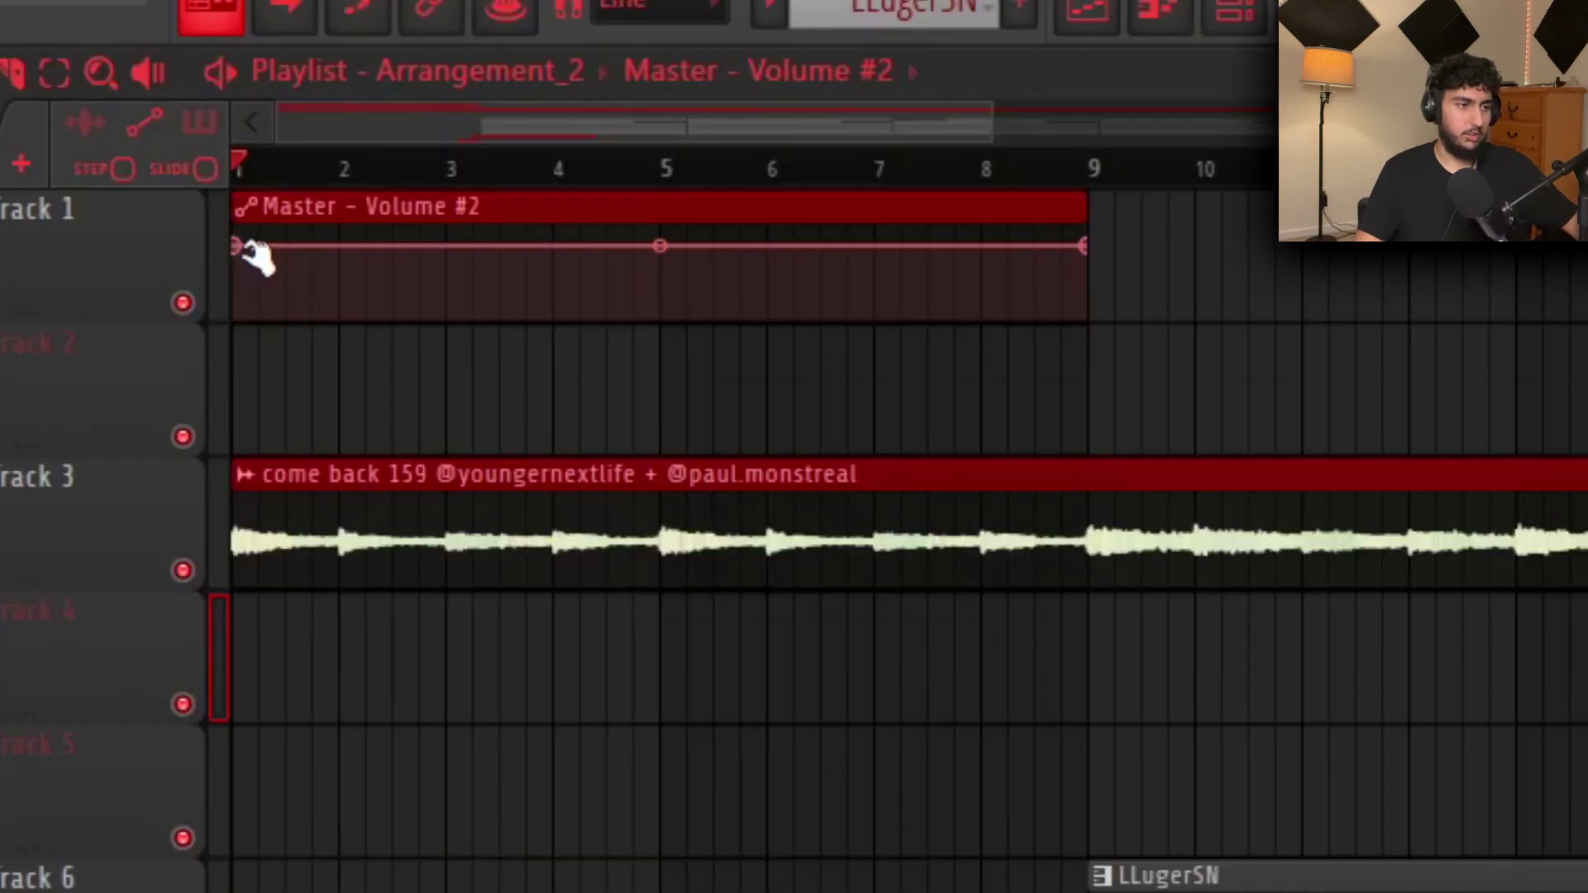
drag(237, 246, 185, 564)
drag(660, 282, 660, 267)
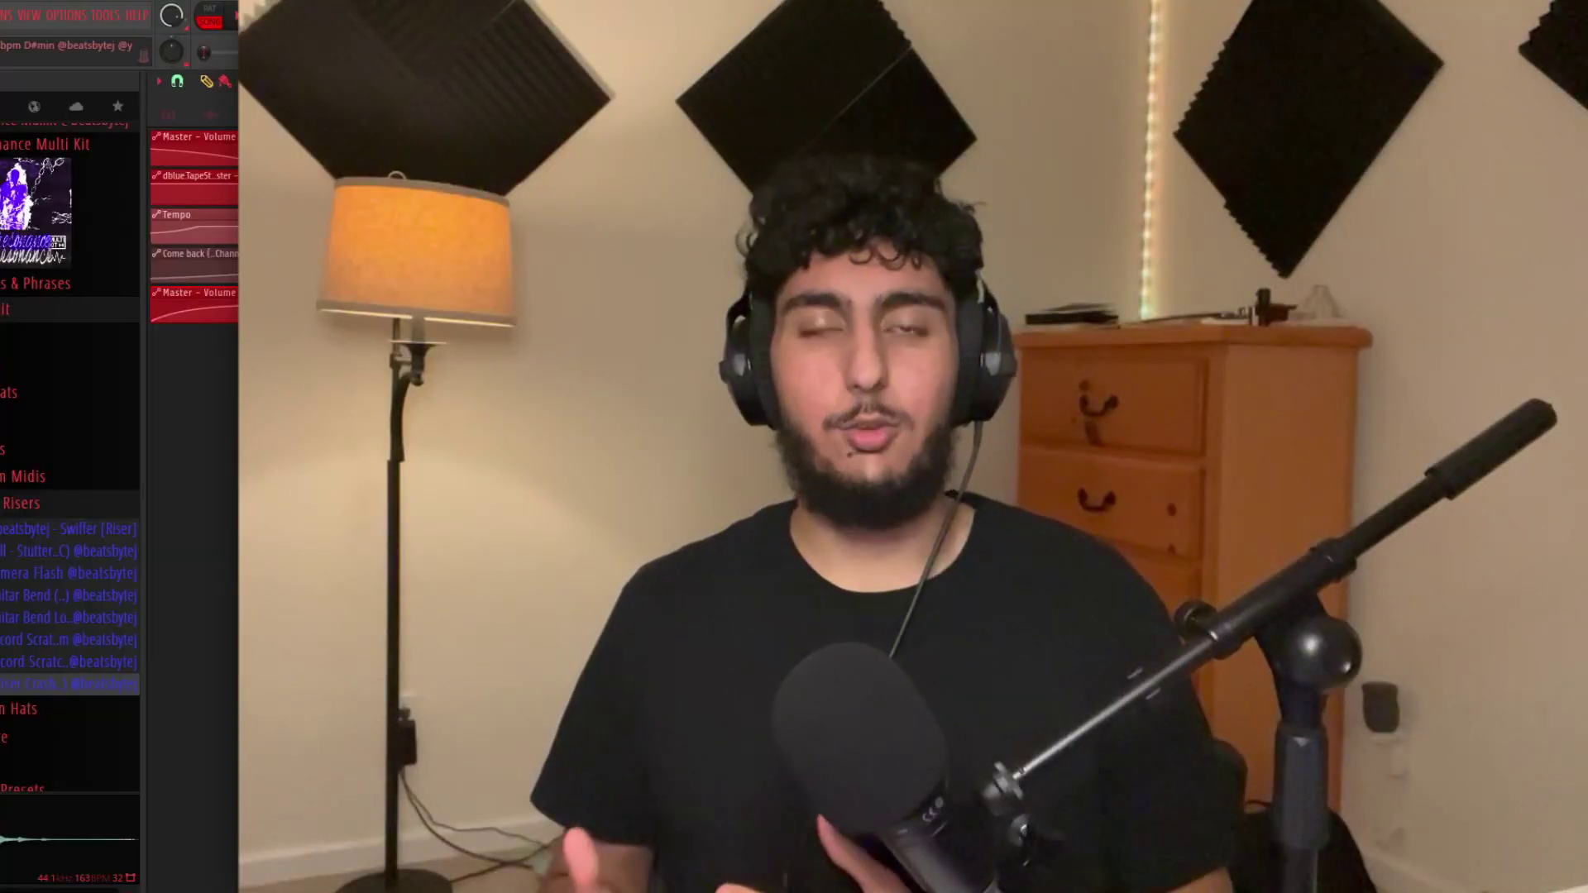